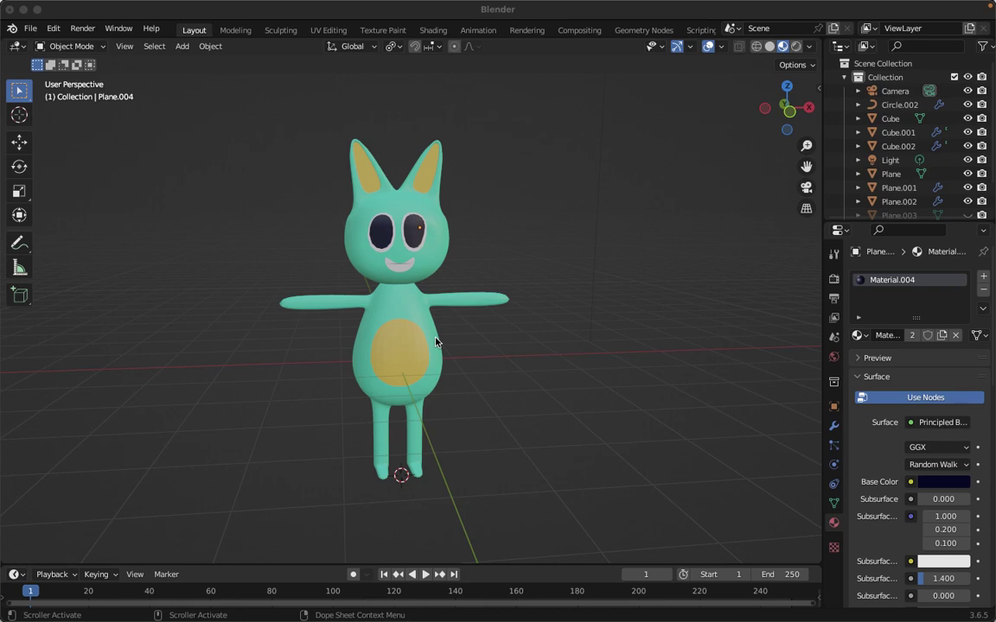
{"action": "left_click", "coordinate": [505, 389]}
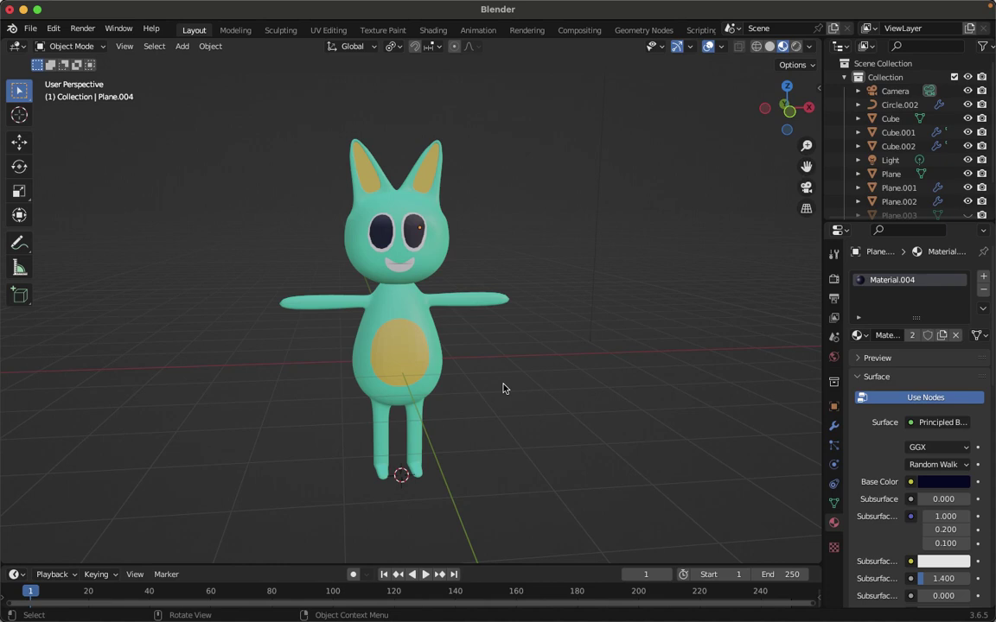
{"action": "key", "text": "shift+a"}
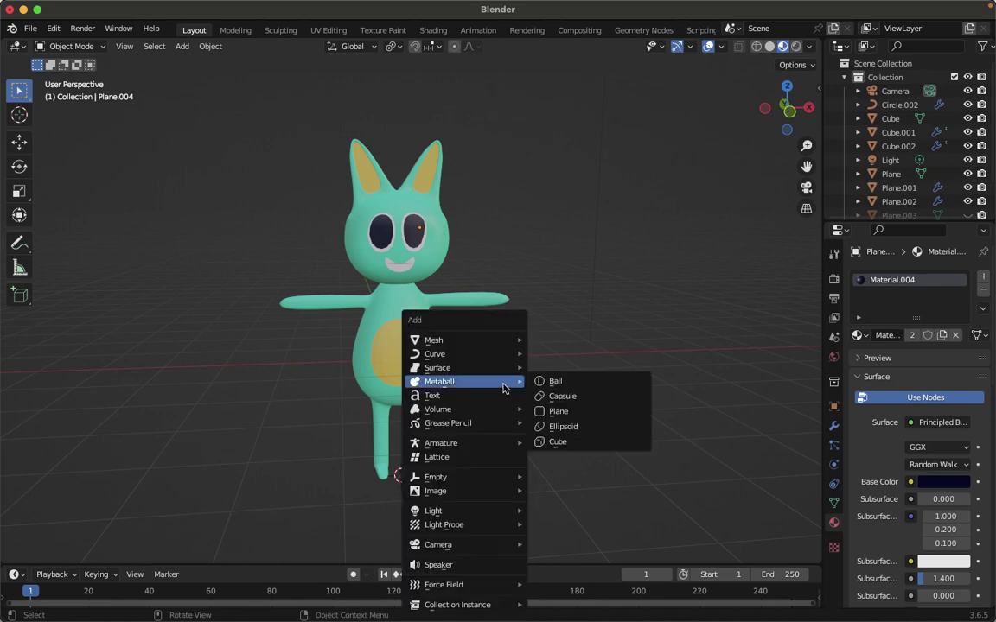
{"action": "mouse_move", "coordinate": [495, 343]}
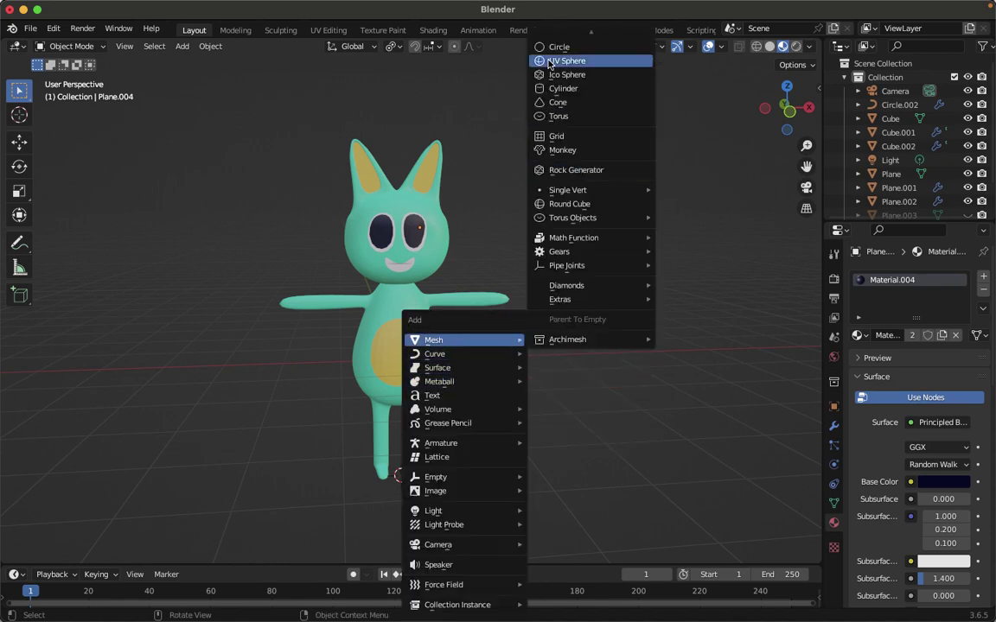
{"action": "mouse_move", "coordinate": [553, 3]}
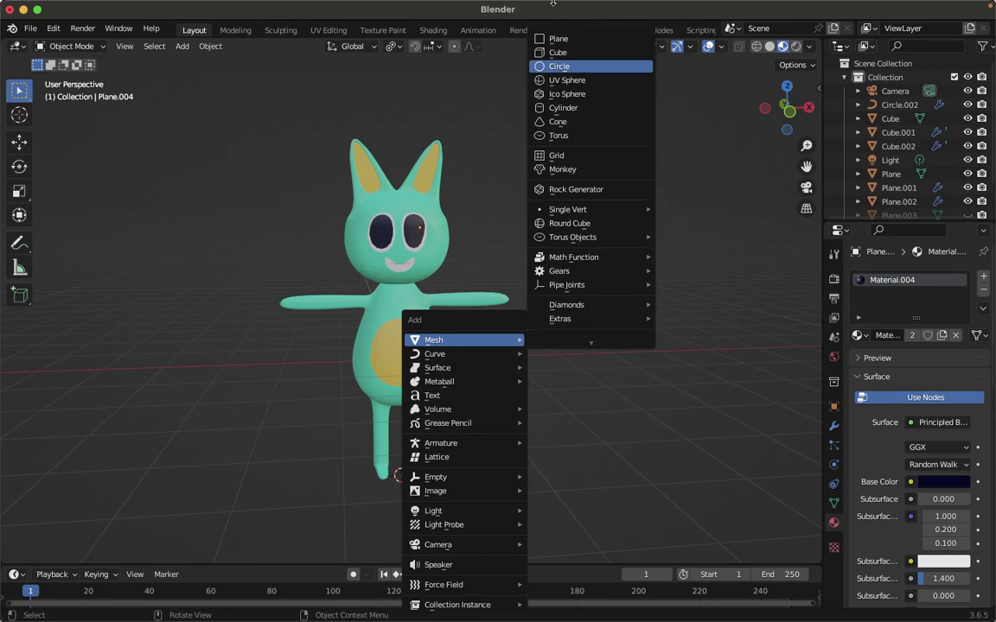
{"action": "left_click", "coordinate": [560, 52]}
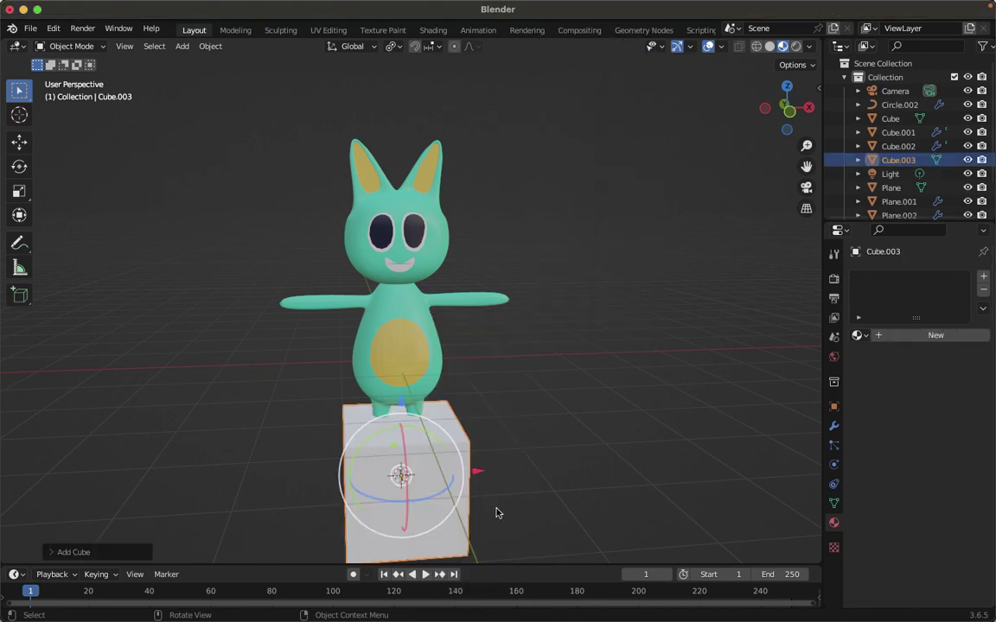
{"action": "scroll", "coordinate": [497, 513], "scroll_direction": "right", "scroll_amount": 5}
{"action": "scroll", "coordinate": [497, 514], "scroll_direction": "left", "scroll_amount": 5}
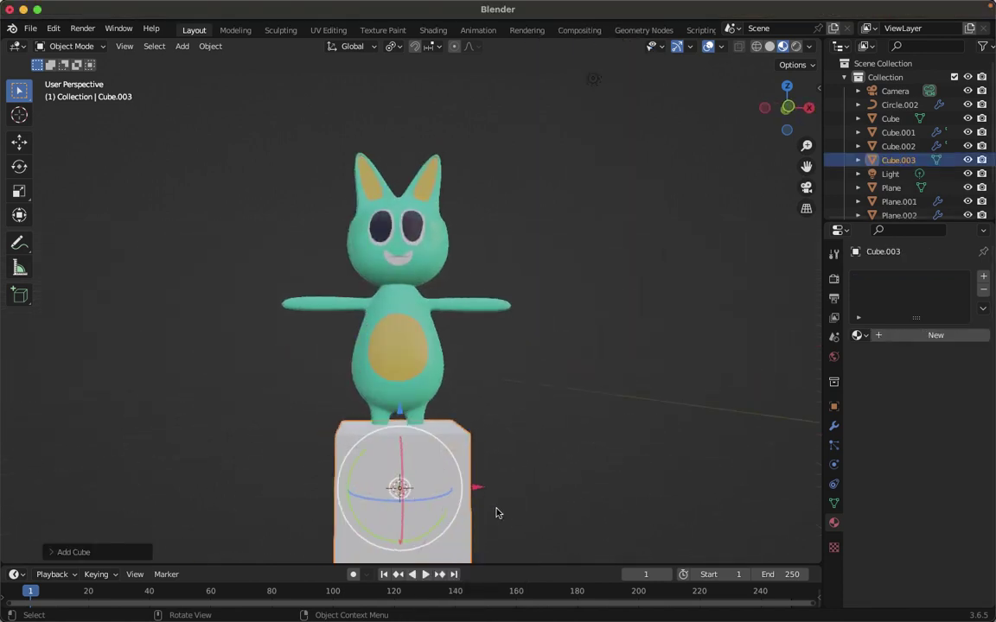
{"action": "scroll", "coordinate": [498, 514], "scroll_direction": "down", "scroll_amount": 3}
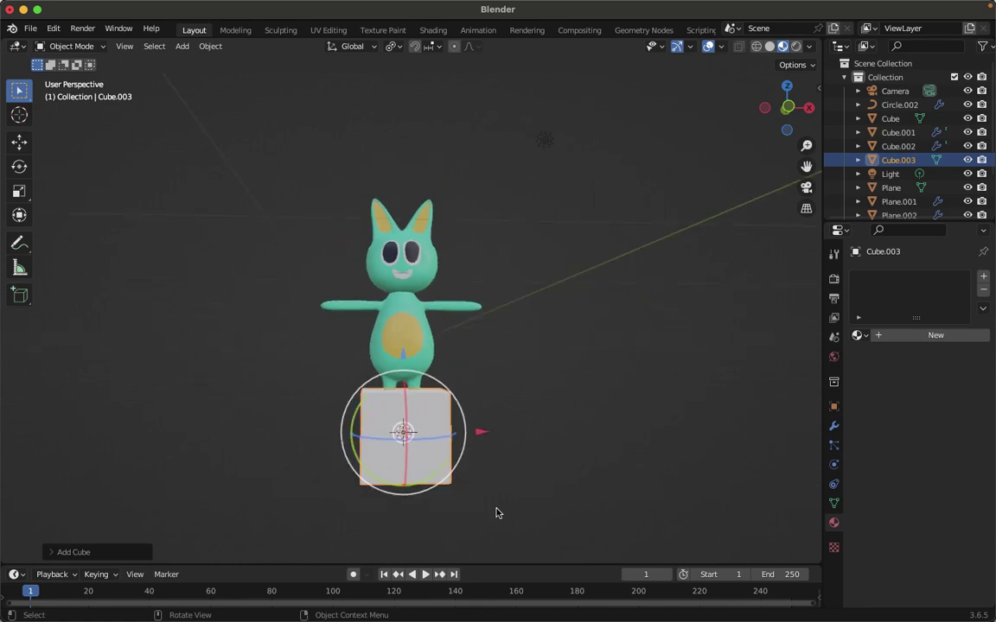
{"action": "key", "text": "KP_1"}
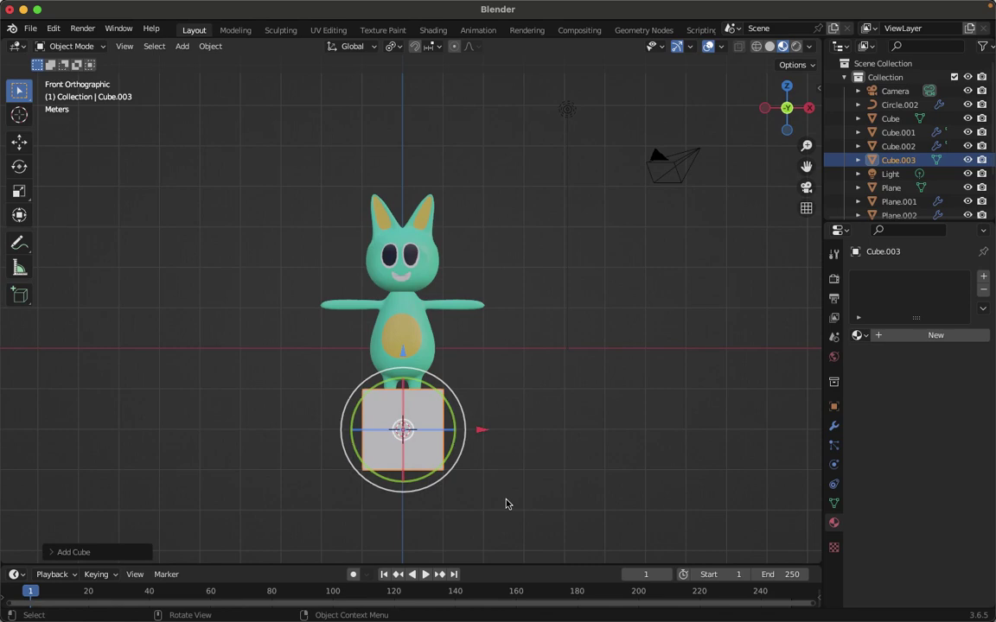
{"action": "key", "text": "KP_0"}
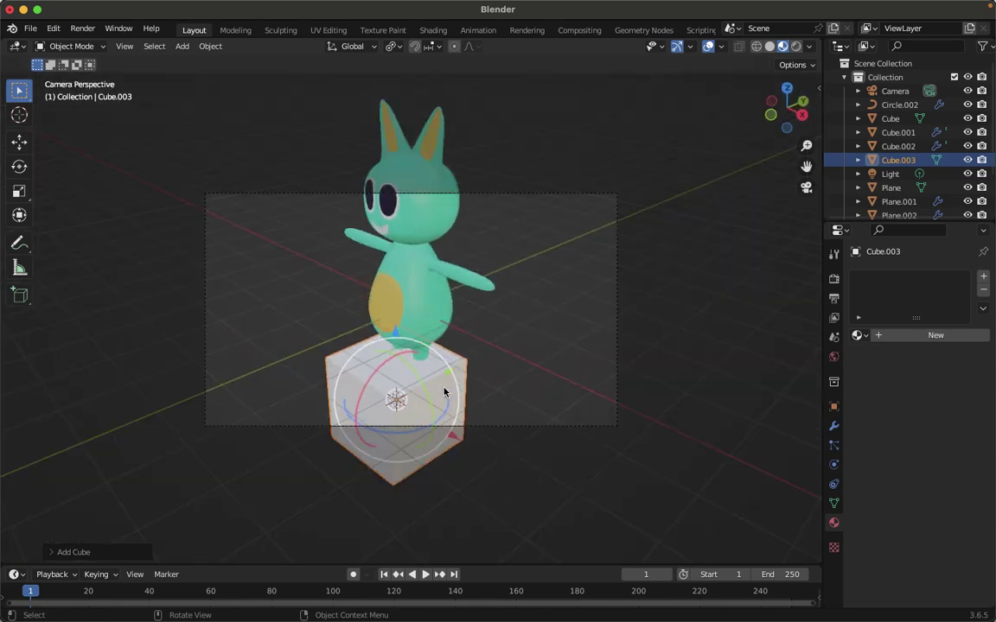
{"action": "key", "text": "x"}
{"action": "left_click", "coordinate": [373, 395]}
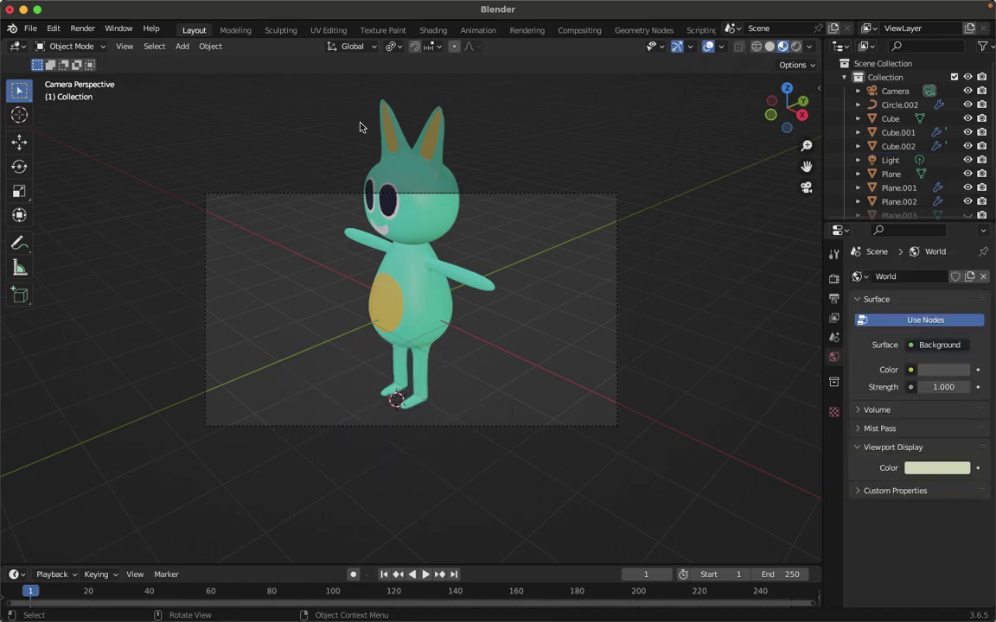
Move all of the fox character's parts, without the camera, into a new collection named fox1 and hide that collection
{"action": "left_click_drag", "start_coordinate": [360, 127], "coordinate": [468, 320]}
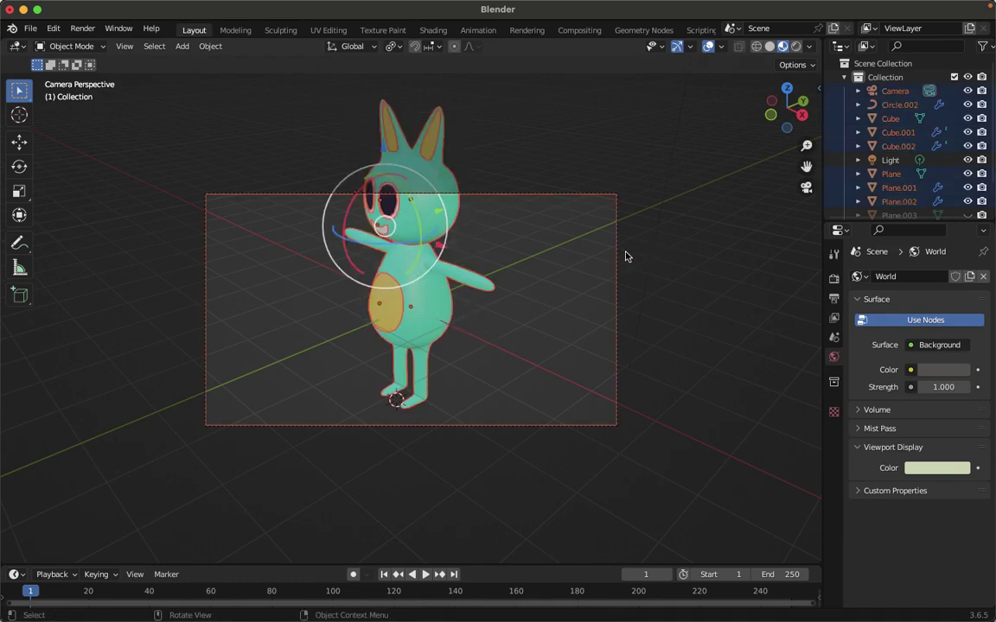
{"action": "left_click", "coordinate": [591, 197], "text": "shift"}
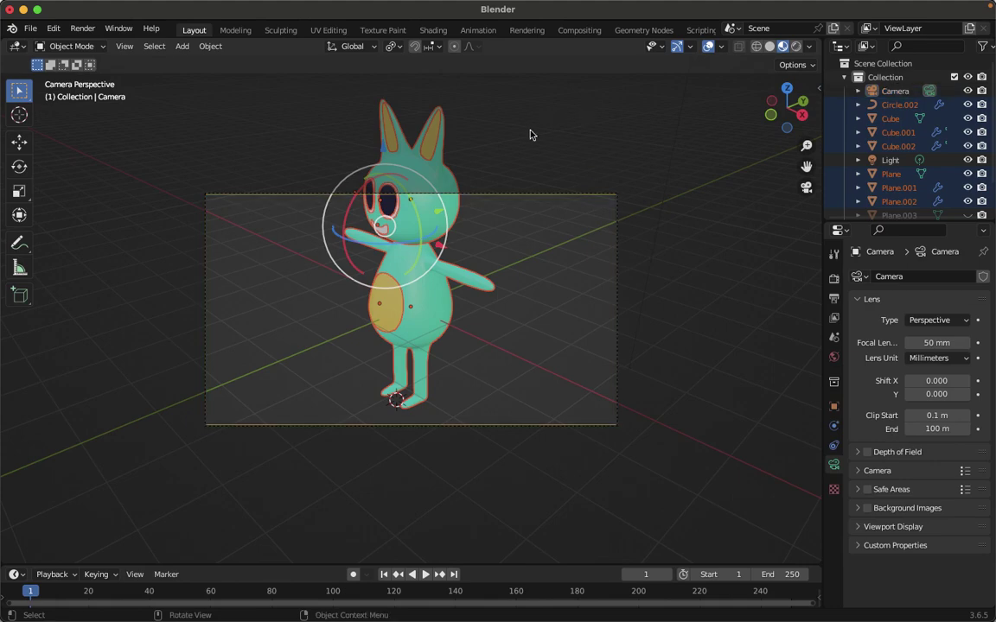
{"action": "key", "text": "m"}
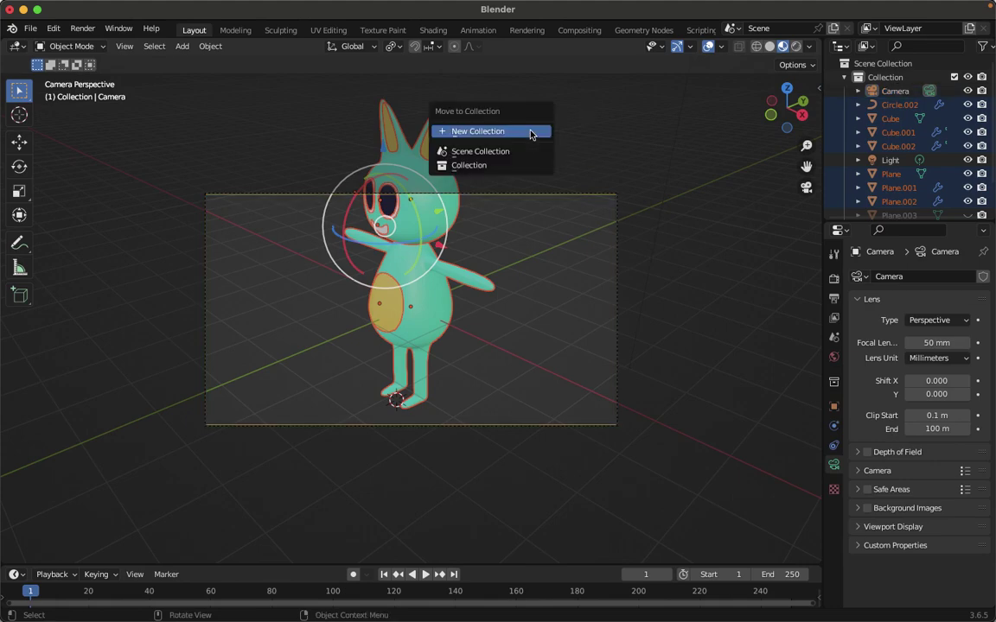
{"action": "left_click", "coordinate": [530, 132]}
{"action": "type", "text": "fox1"}
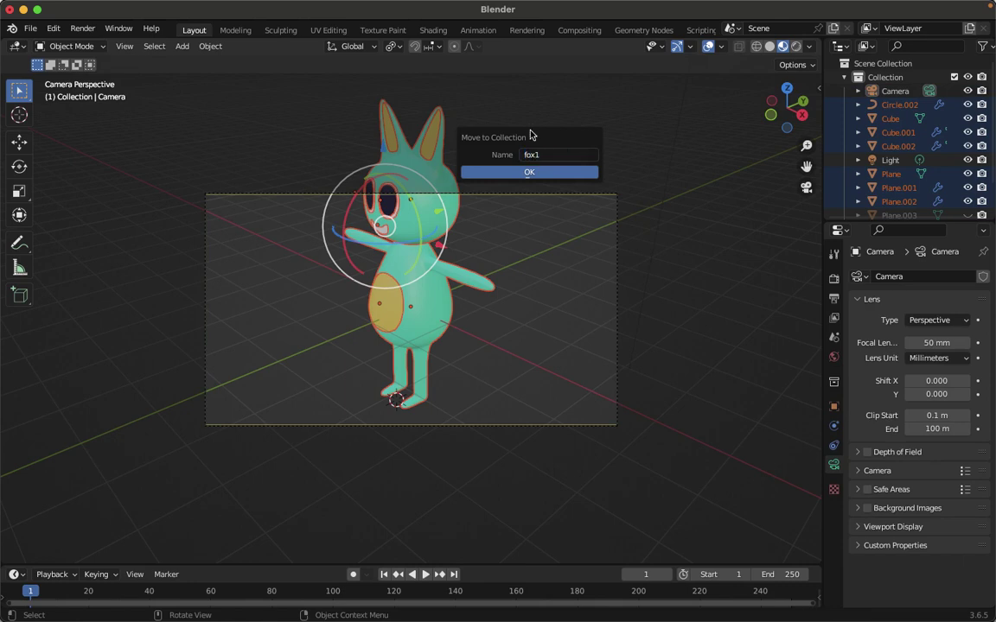
{"action": "key", "text": "Return"}
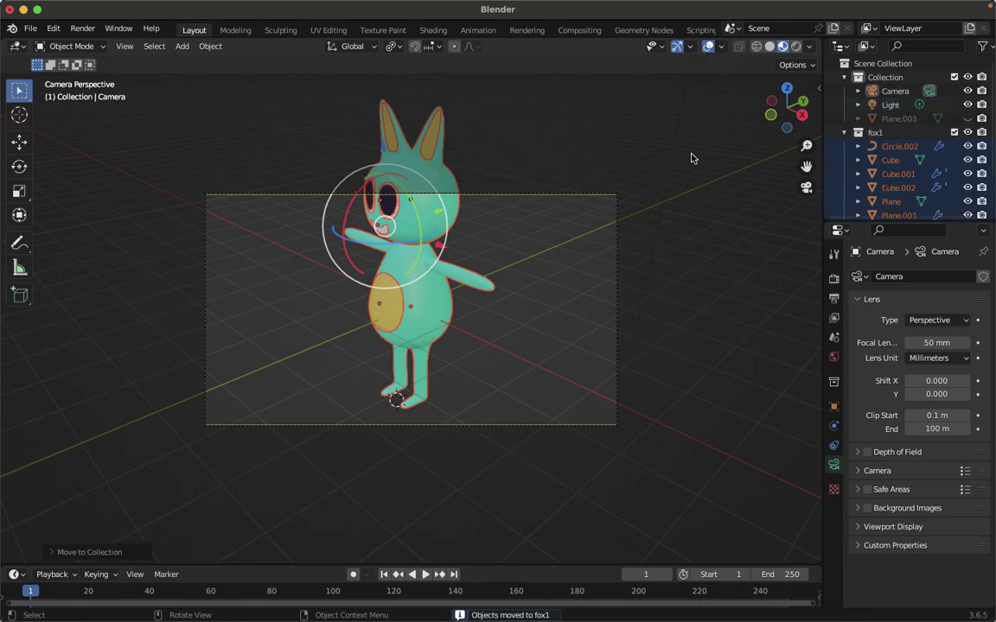
{"action": "left_click", "coordinate": [843, 132]}
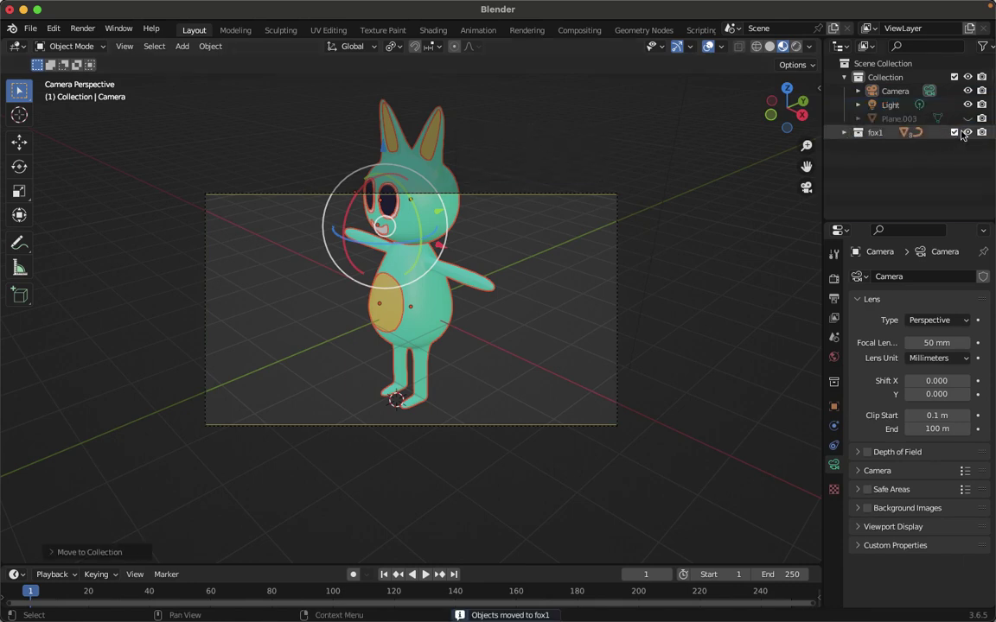
{"action": "key", "text": "h"}
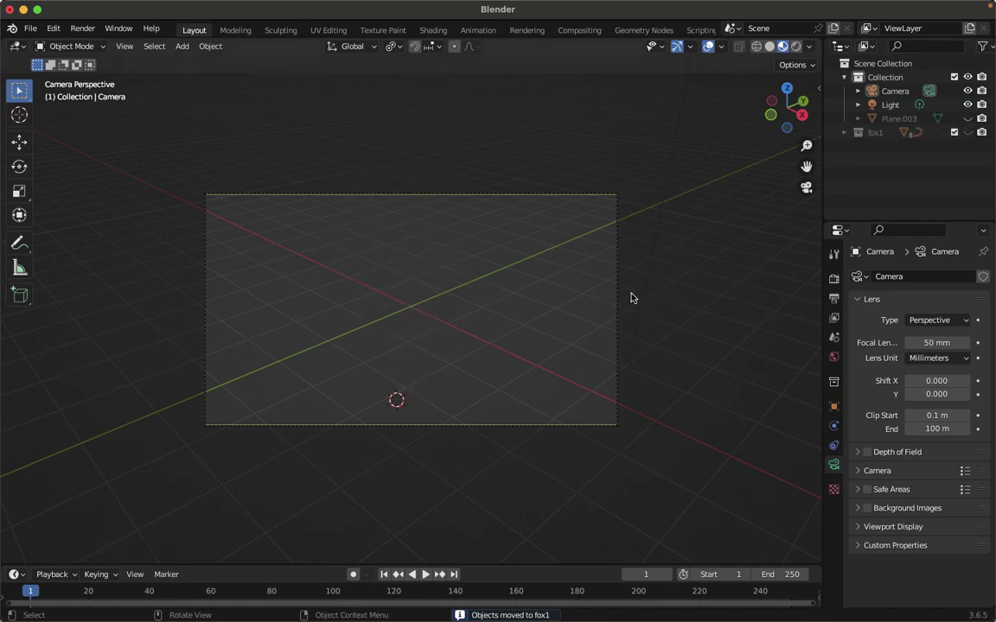
Add a cube mesh at the 3D cursor and scale it down uniformly to about 0.6 of its size
{"action": "key", "text": "shift+a"}
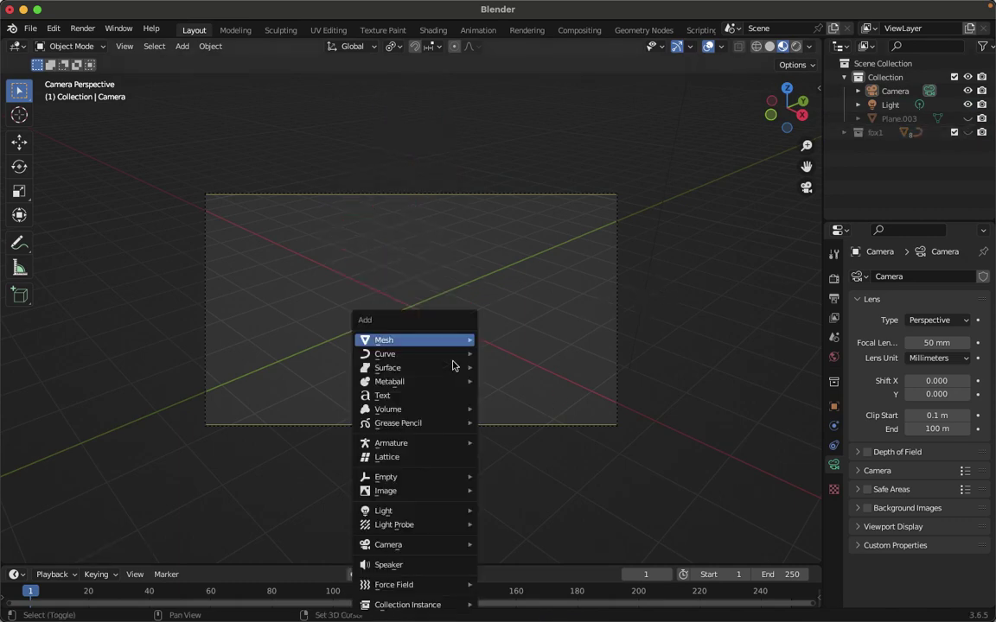
{"action": "mouse_move", "coordinate": [456, 340]}
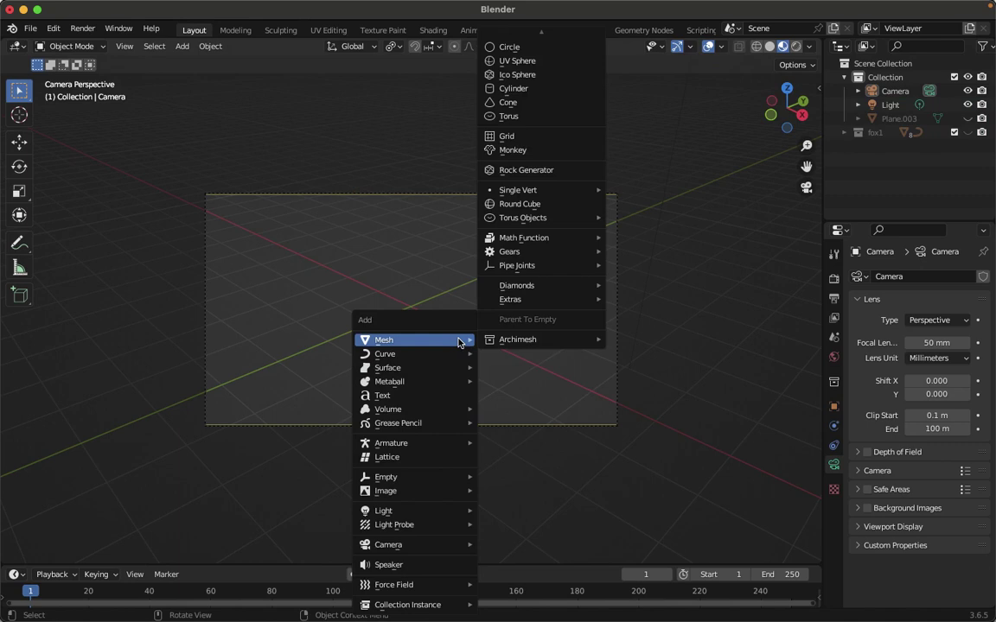
{"action": "left_click", "coordinate": [511, 50]}
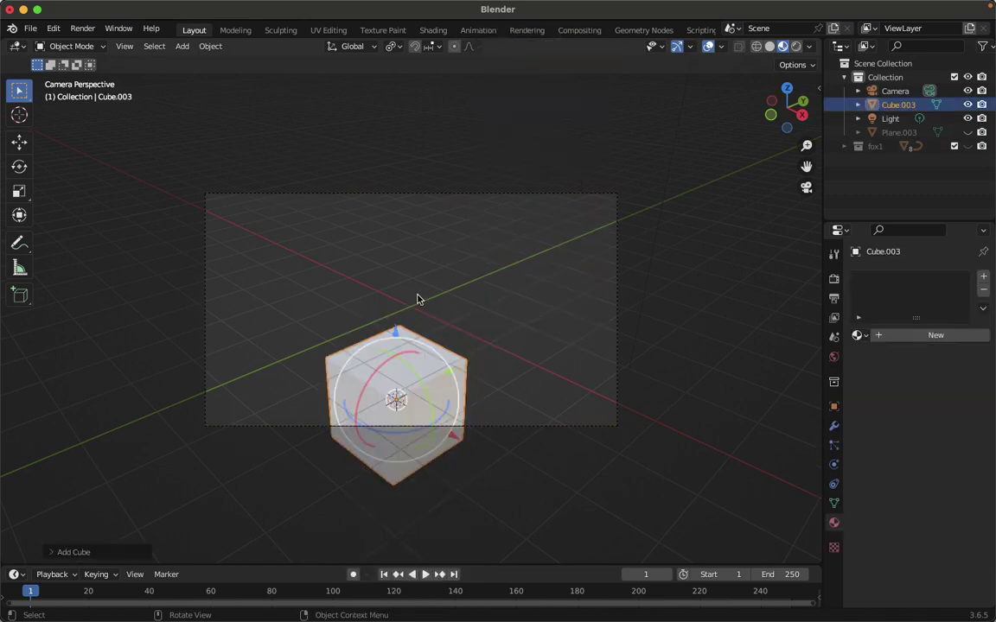
{"action": "key", "text": "KP_1"}
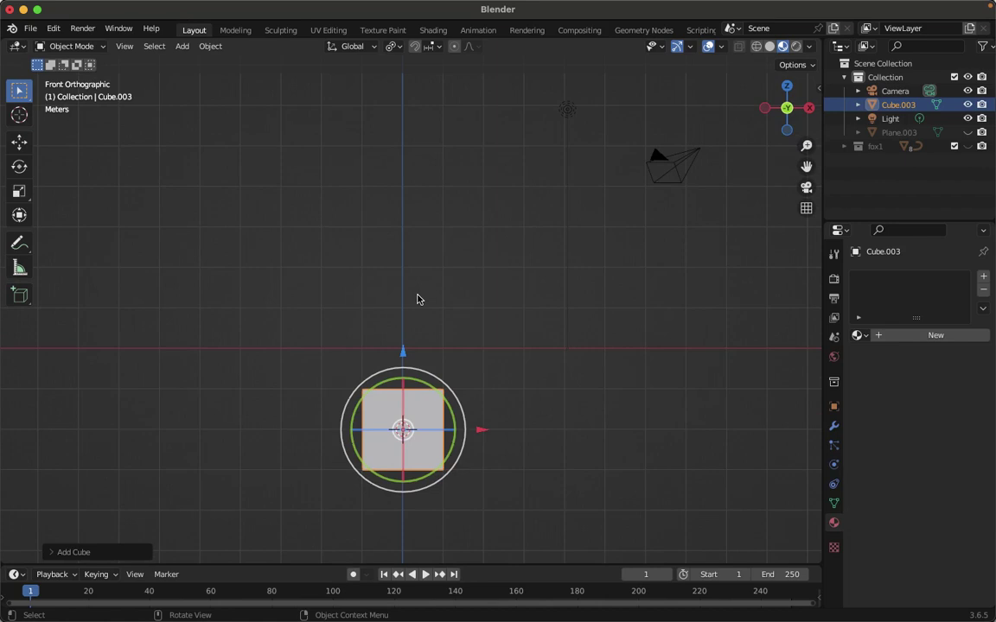
{"action": "key", "text": "KP_3"}
{"action": "key", "text": "KP_1"}
{"action": "scroll", "coordinate": [416, 299], "scroll_direction": "down", "scroll_amount": 5}
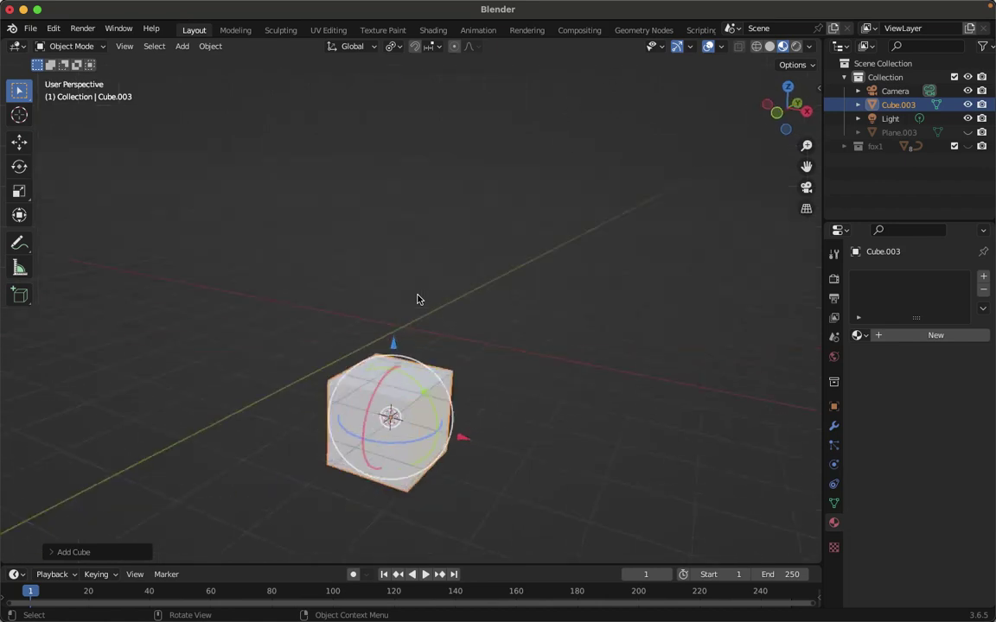
{"action": "scroll", "coordinate": [417, 299], "scroll_direction": "right", "scroll_amount": 5}
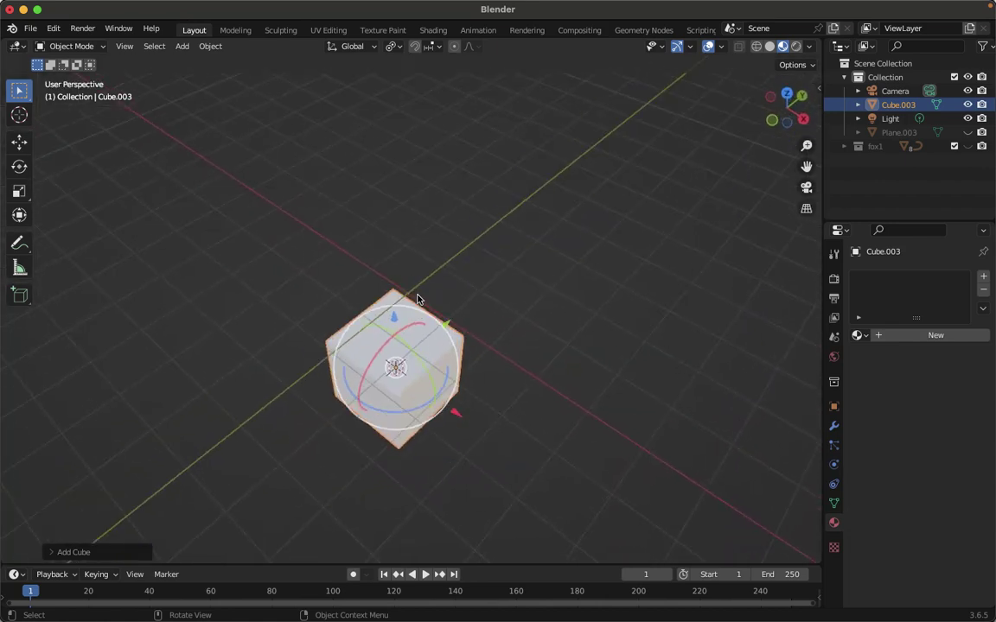
{"action": "key", "text": "s"}
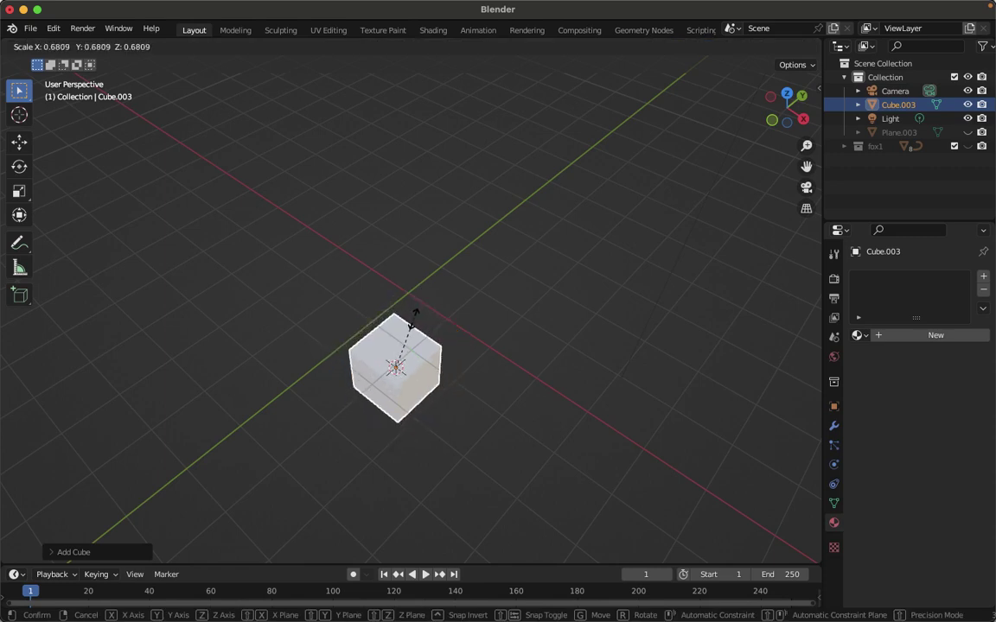
{"action": "left_click", "coordinate": [413, 327]}
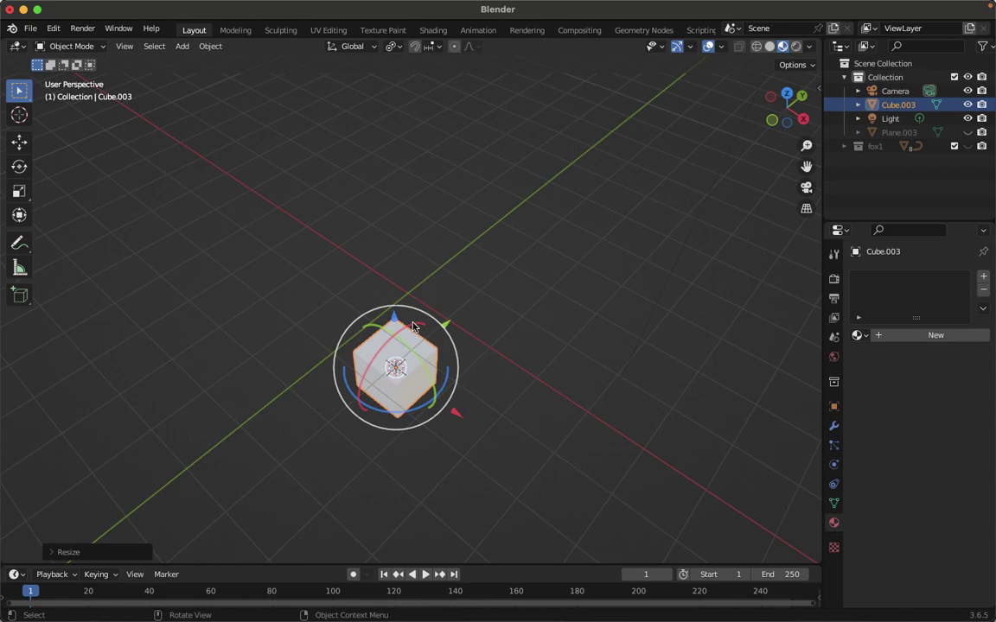
Round the cube with a Catmull-Clark Subdivision Surface modifier at viewport level 2, and apply the modifier
{"action": "left_click", "coordinate": [833, 427]}
{"action": "left_click", "coordinate": [909, 276]}
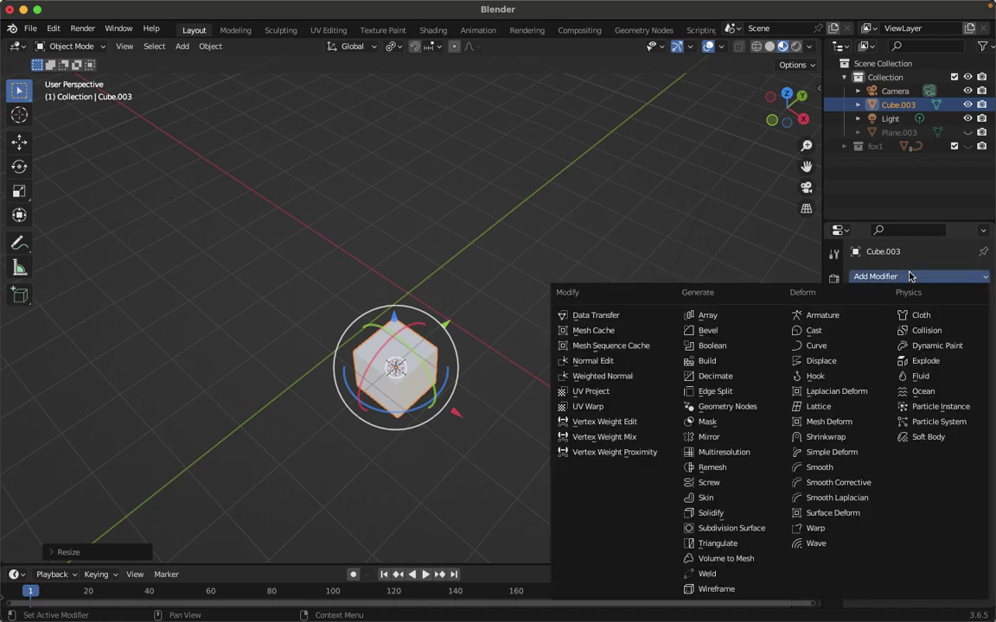
{"action": "left_click", "coordinate": [729, 529]}
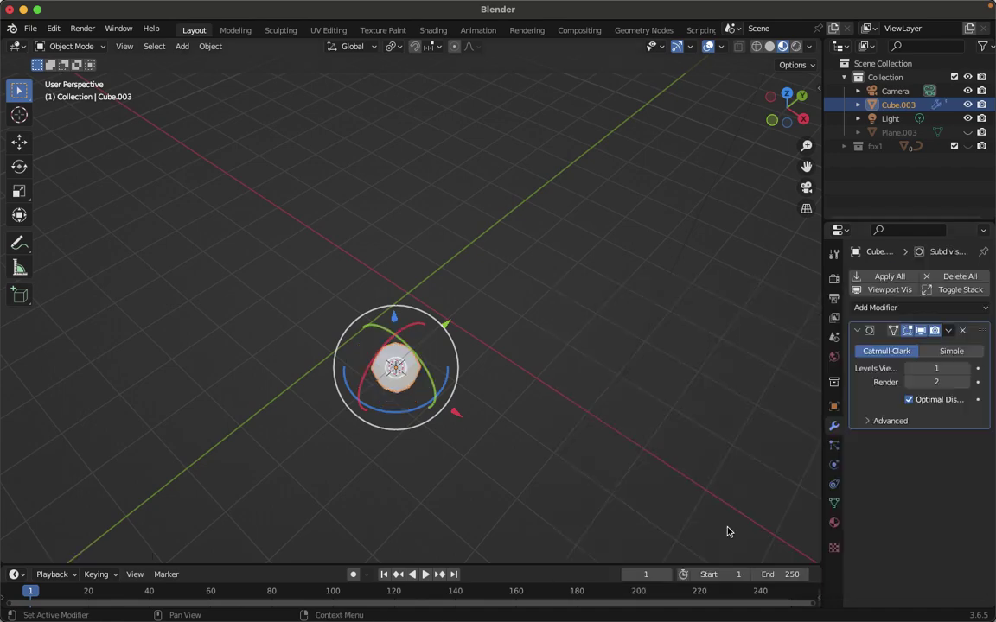
{"action": "left_click", "coordinate": [964, 368]}
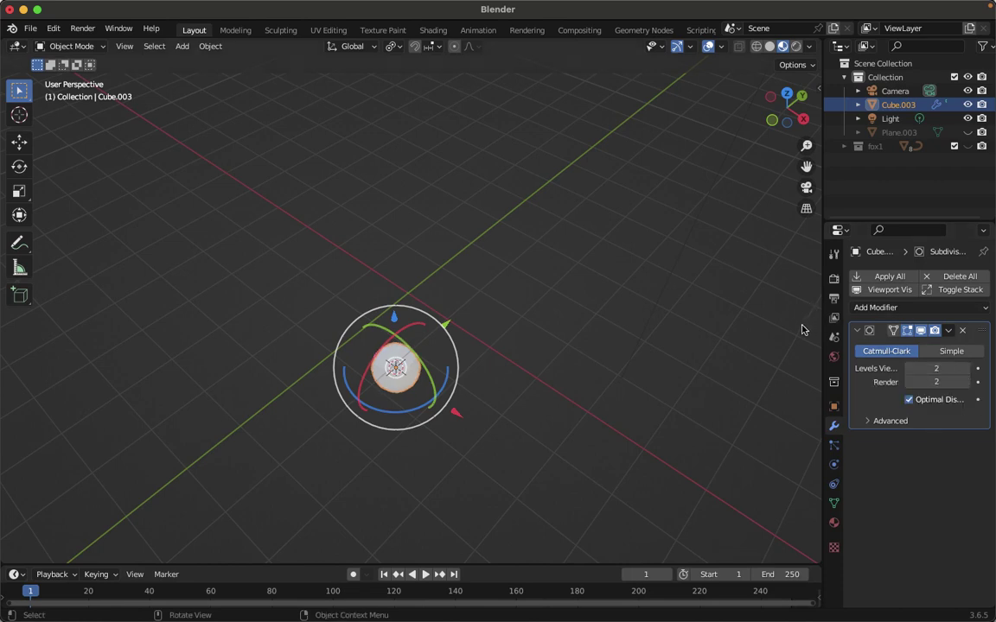
{"action": "right_click", "coordinate": [860, 333]}
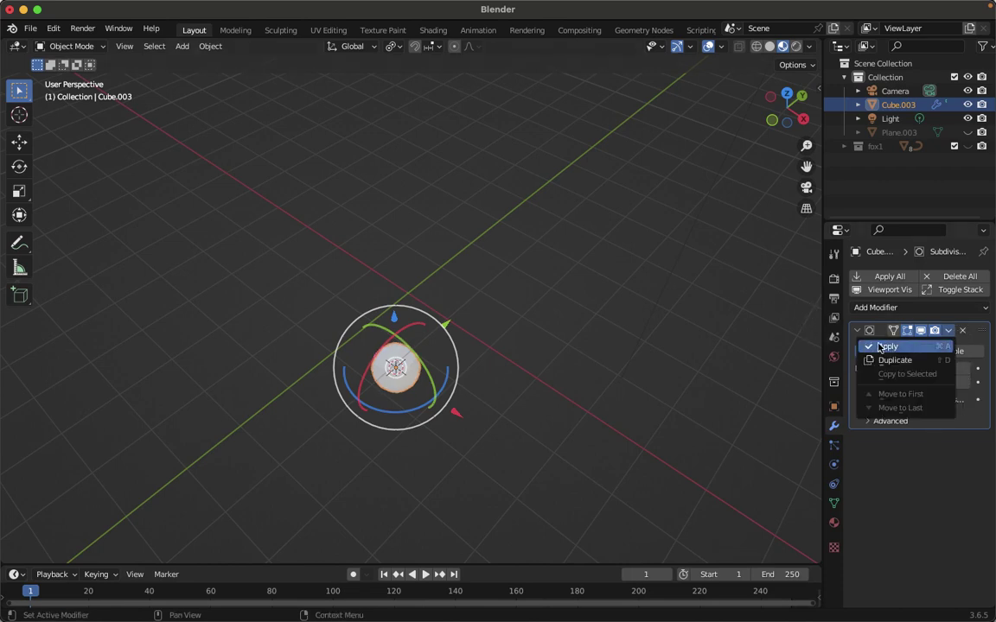
{"action": "left_click", "coordinate": [882, 346]}
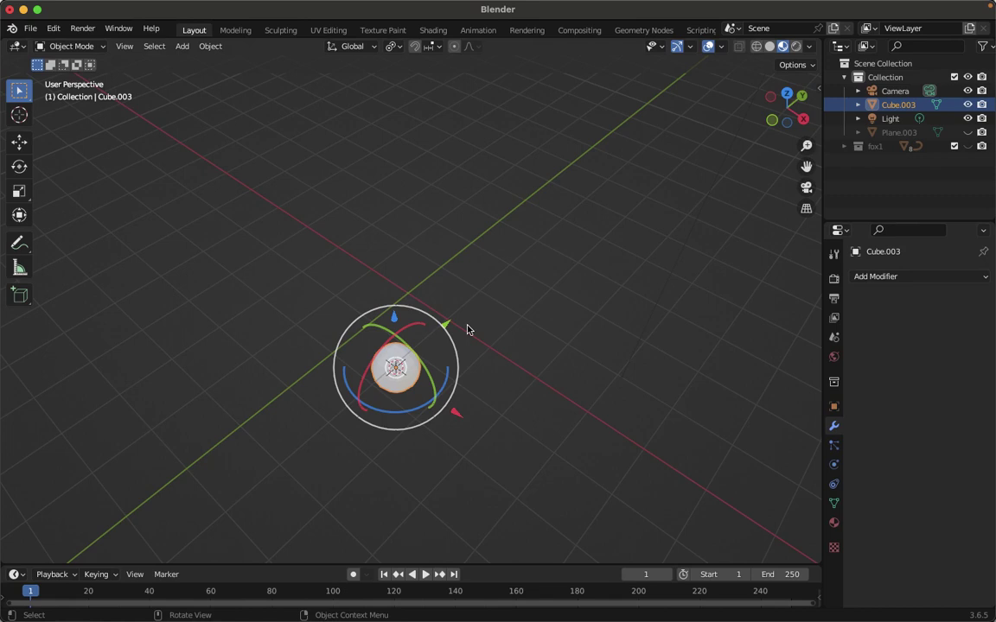
Enter Edit Mode on the rounded cube and show it from the front in wireframe shading
{"action": "left_click", "coordinate": [538, 321]}
{"action": "left_click", "coordinate": [395, 363]}
{"action": "key", "text": "Tab"}
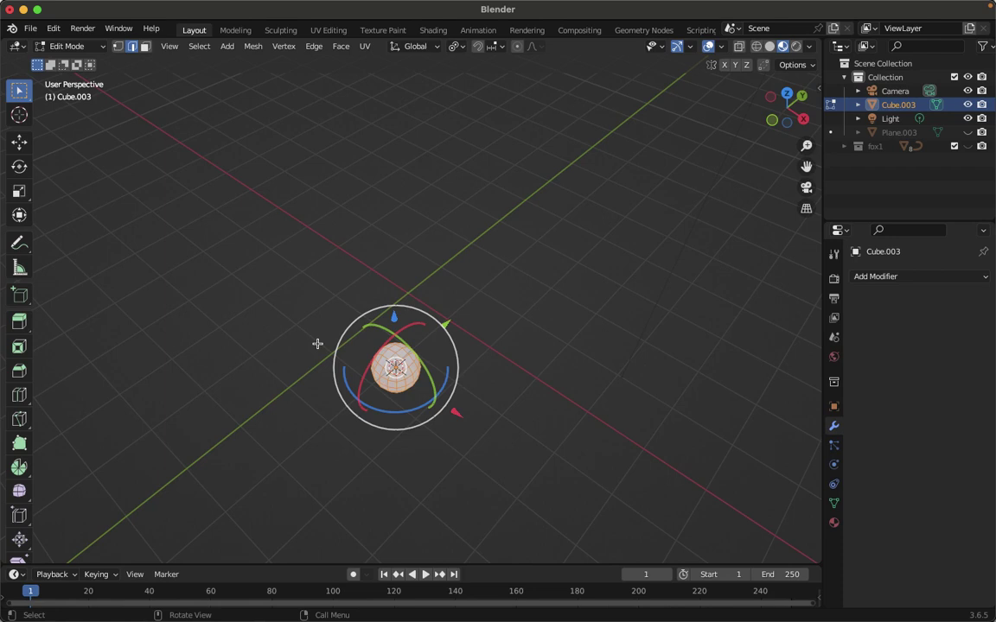
{"action": "scroll", "coordinate": [317, 344], "scroll_direction": "left", "scroll_amount": 10}
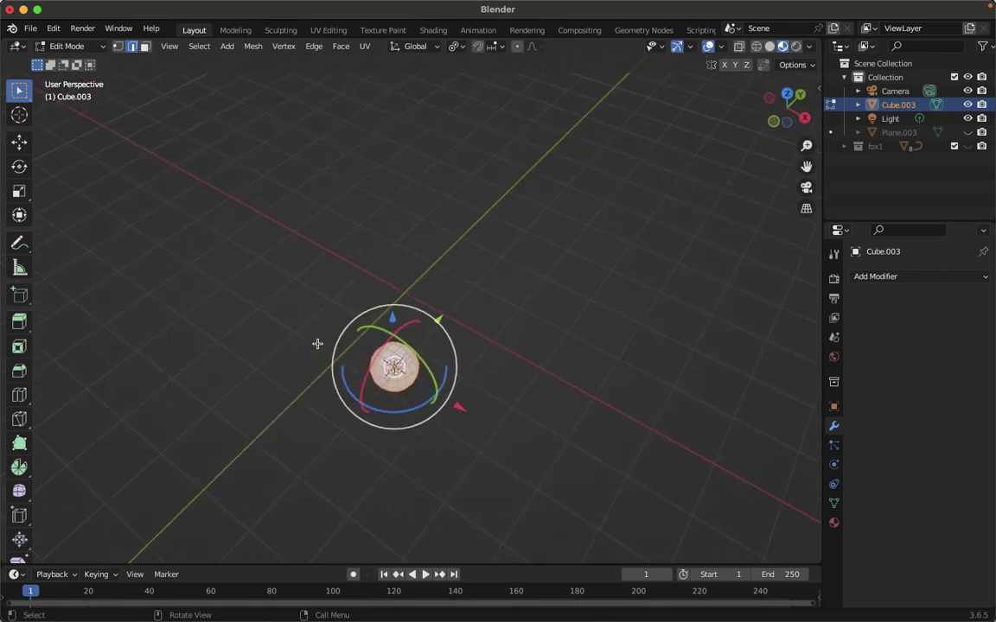
{"action": "key", "text": "KP_1"}
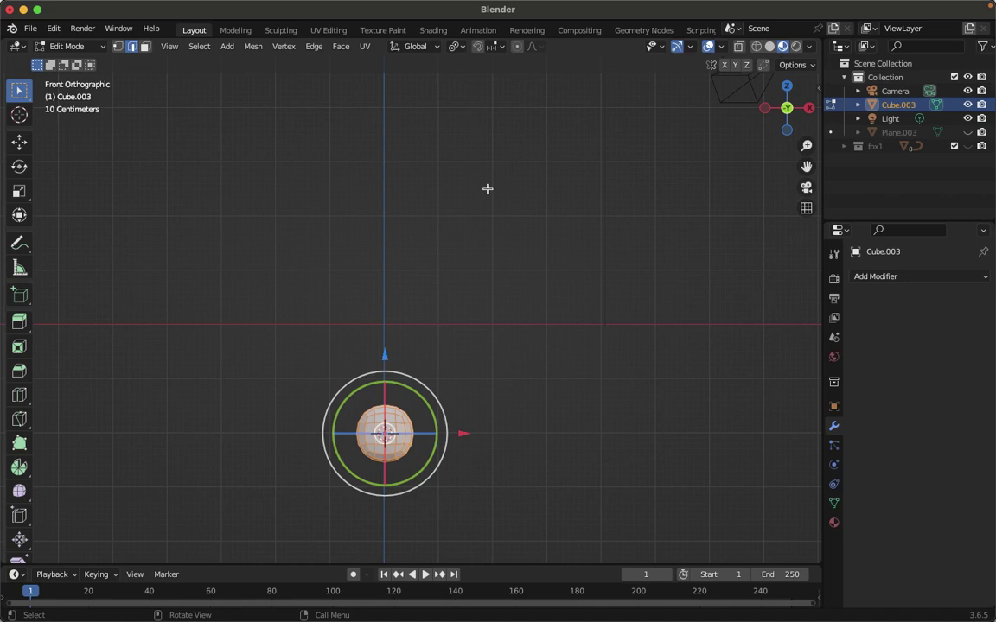
{"action": "left_click", "coordinate": [756, 46]}
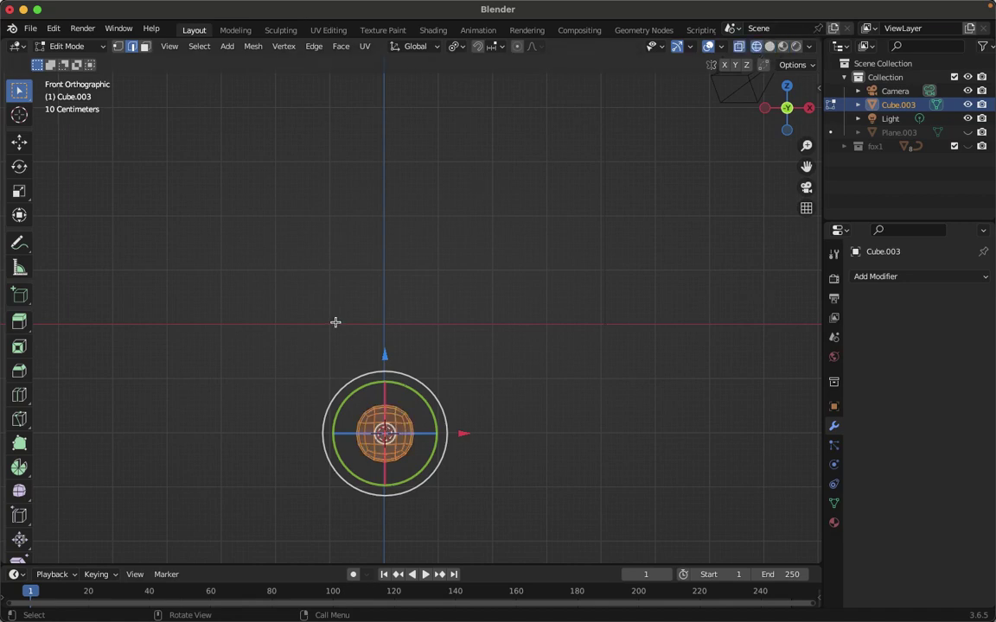
{"action": "key", "text": "z"}
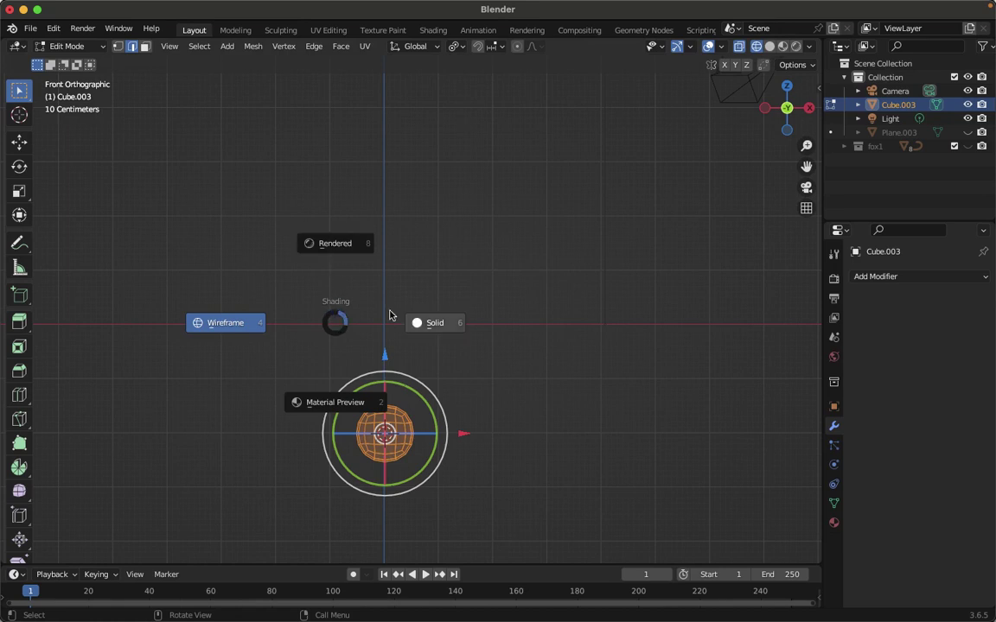
{"action": "left_click", "coordinate": [241, 324]}
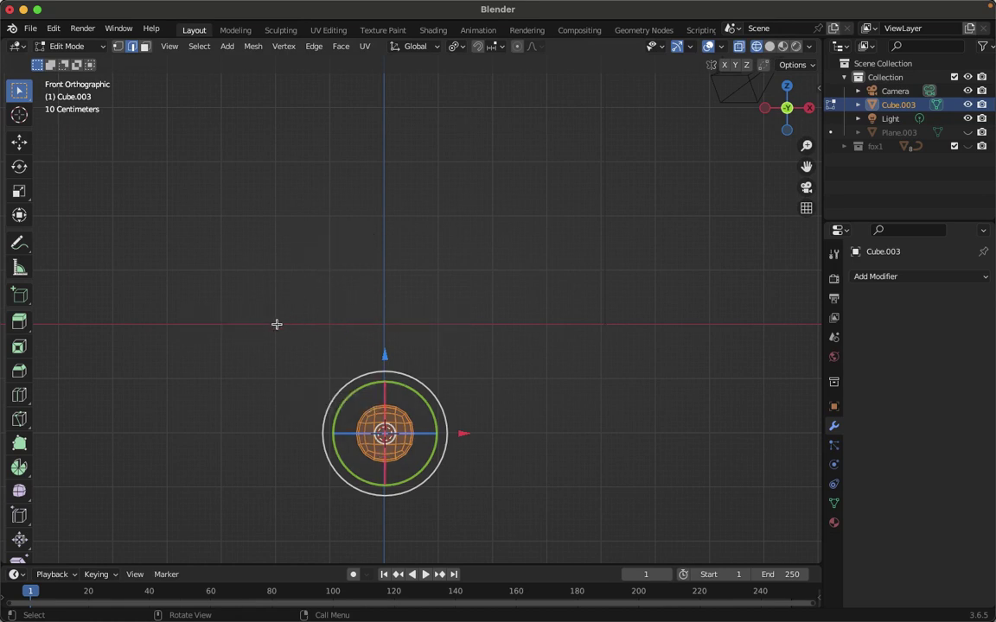
{"action": "scroll", "coordinate": [276, 324], "scroll_direction": "up", "scroll_amount": 2}
{"action": "scroll", "coordinate": [277, 324], "scroll_direction": "down", "scroll_amount": 5}
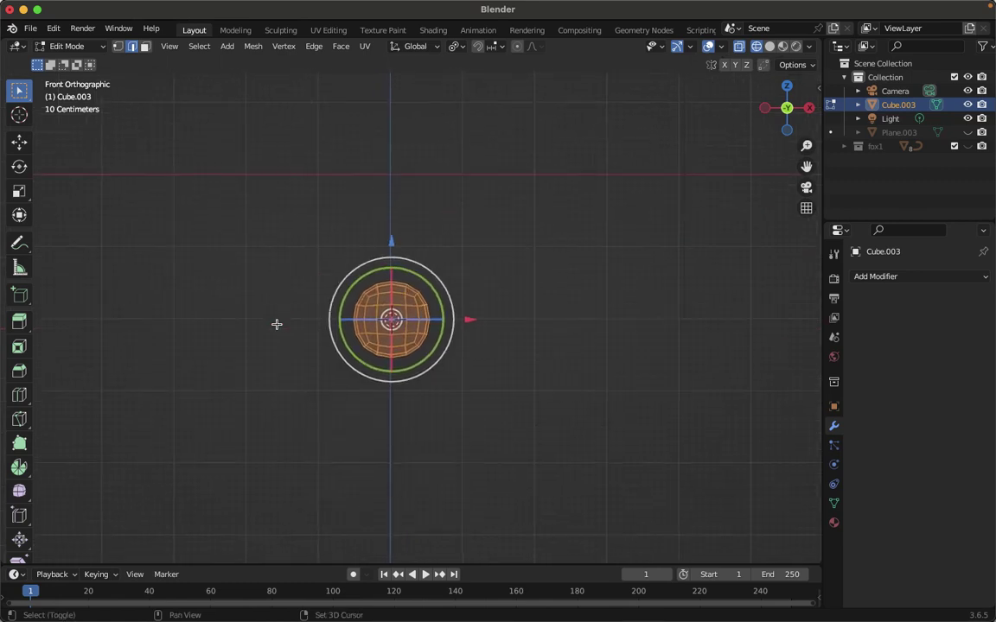
{"action": "scroll", "coordinate": [370, 263], "scroll_direction": "up", "scroll_amount": 2}
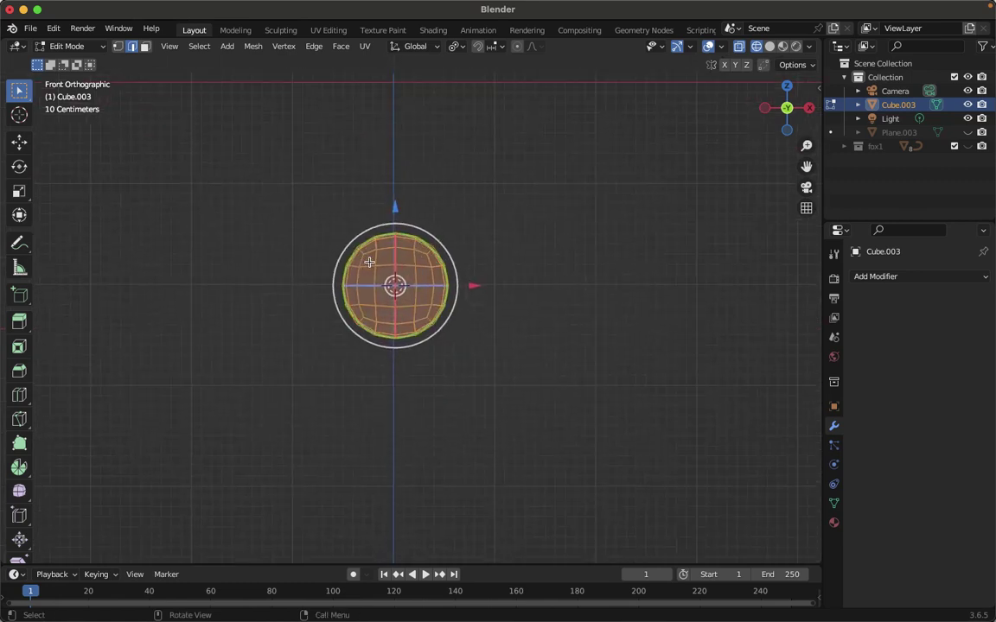
Select all faces on the negative X half of the rounded cube in face mode and delete them
{"action": "left_click", "coordinate": [284, 235]}
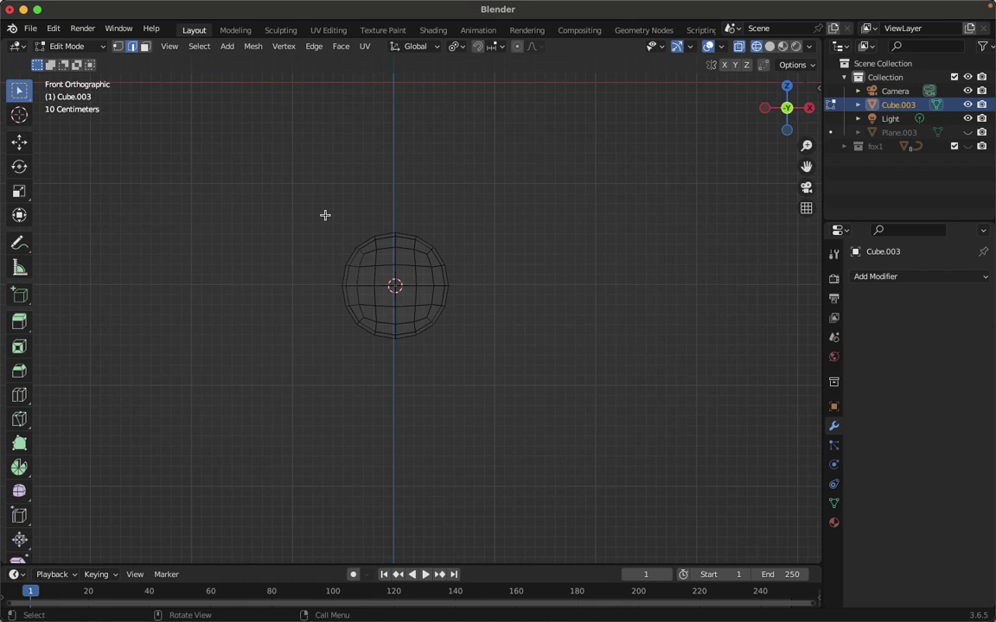
{"action": "left_click", "coordinate": [146, 46]}
{"action": "left_click_drag", "start_coordinate": [312, 199], "coordinate": [391, 371]}
{"action": "key", "text": "x"}
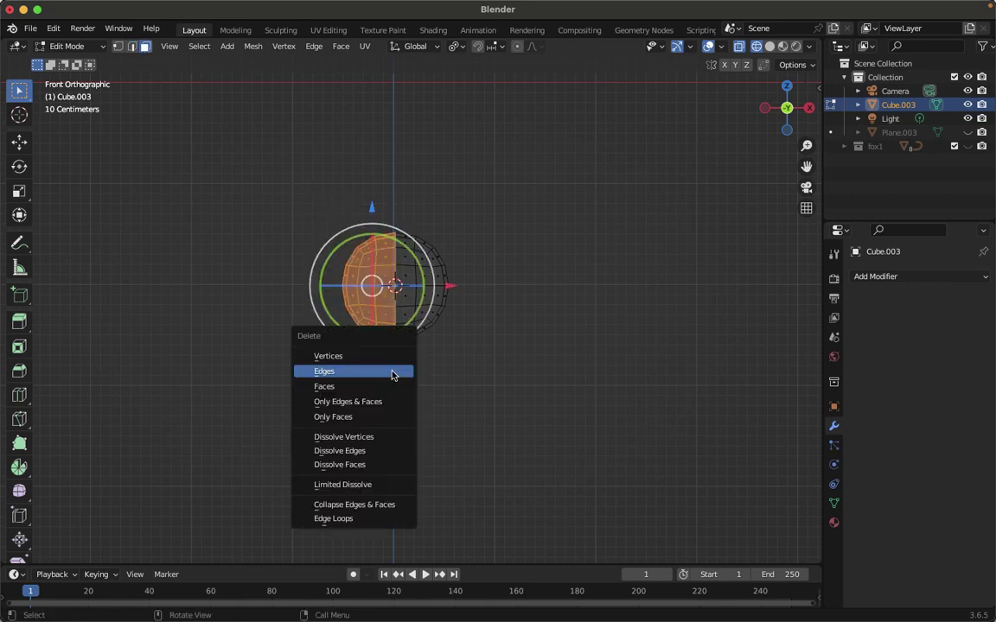
{"action": "left_click", "coordinate": [377, 385]}
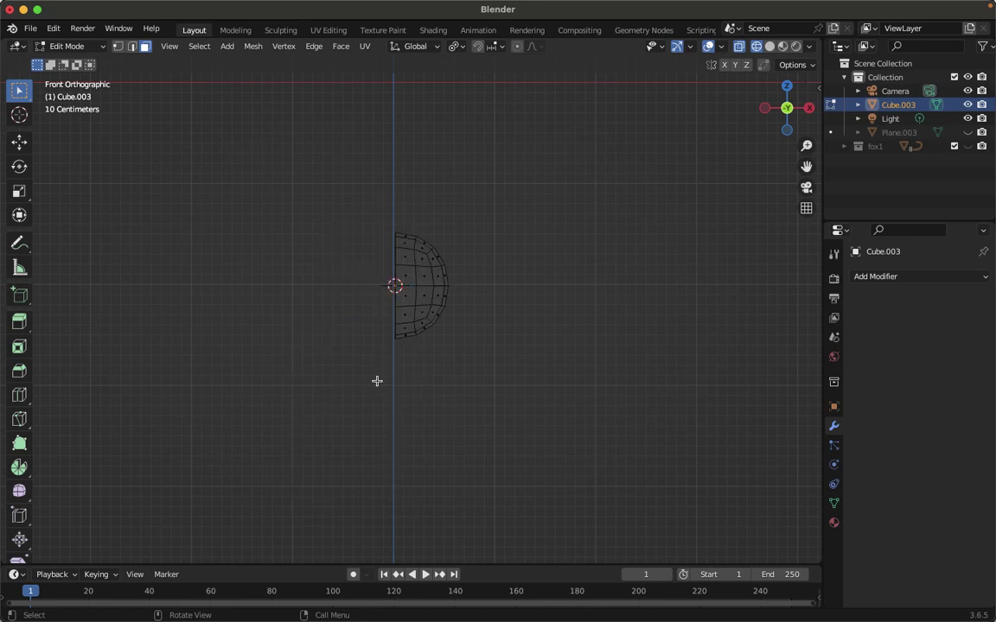
Add a Mirror modifier on the X axis and a Catmull-Clark Subdivision Surface modifier at viewport level 2
{"action": "left_click", "coordinate": [915, 276]}
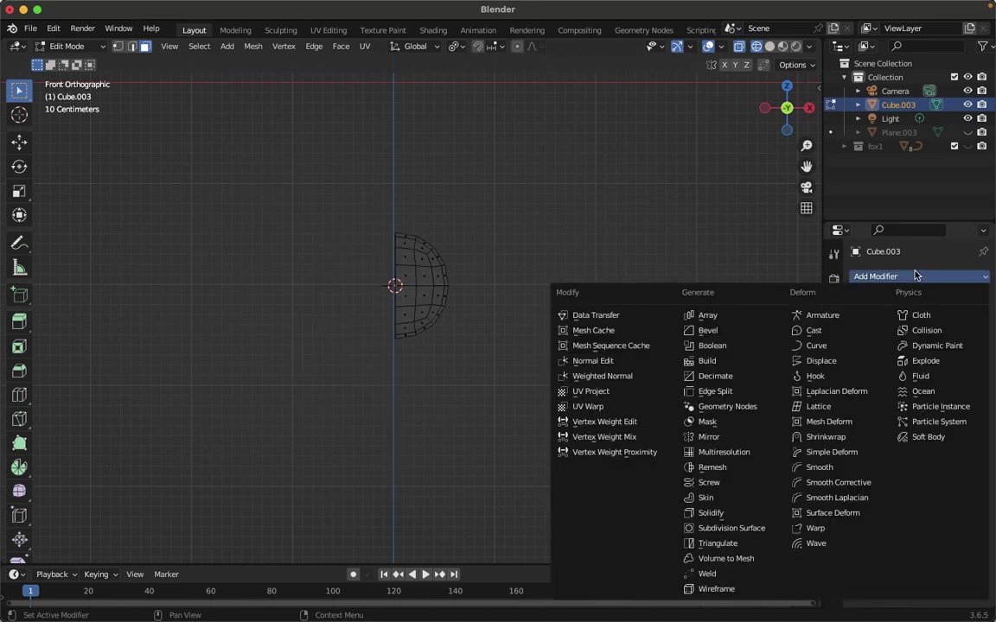
{"action": "left_click", "coordinate": [729, 437]}
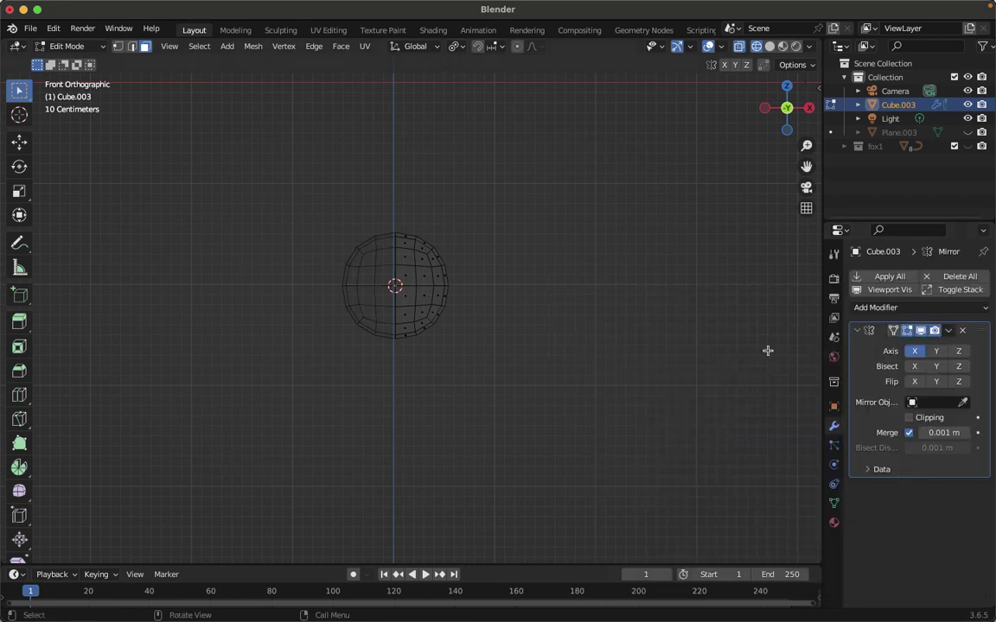
{"action": "left_click", "coordinate": [875, 308]}
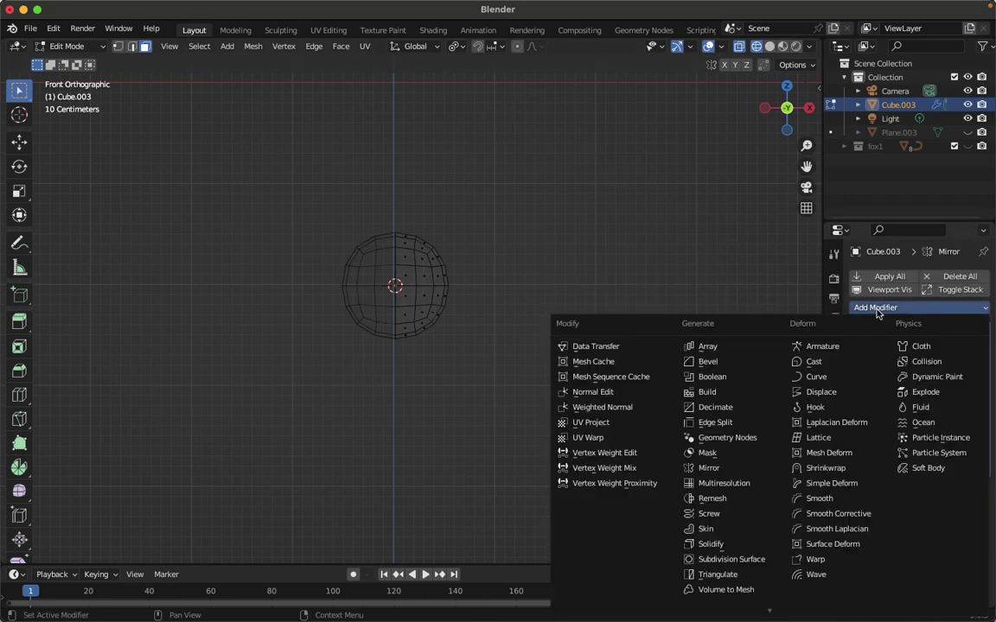
{"action": "left_click", "coordinate": [728, 560]}
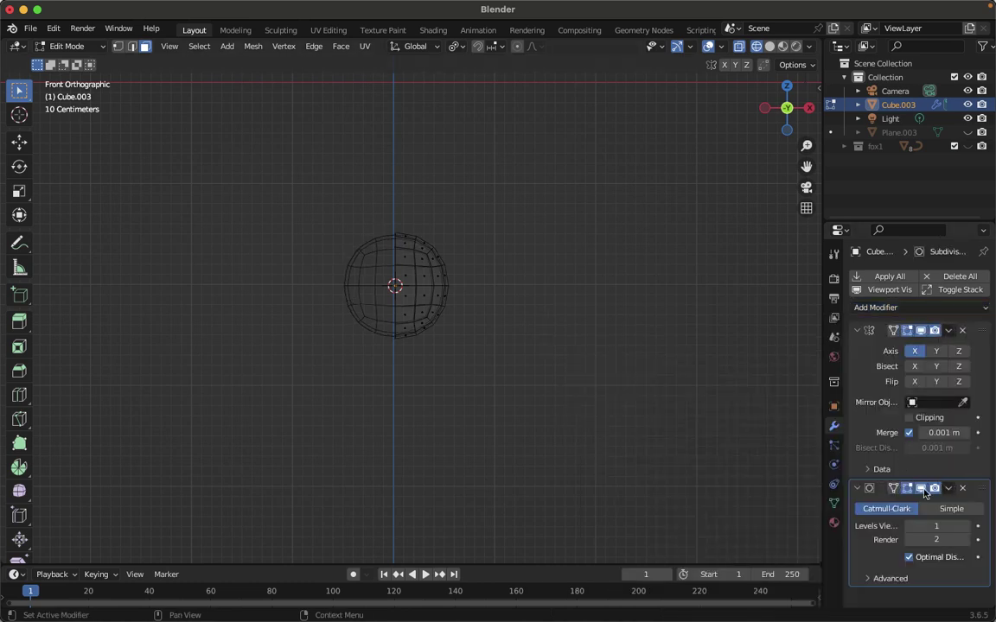
{"action": "left_click", "coordinate": [969, 525]}
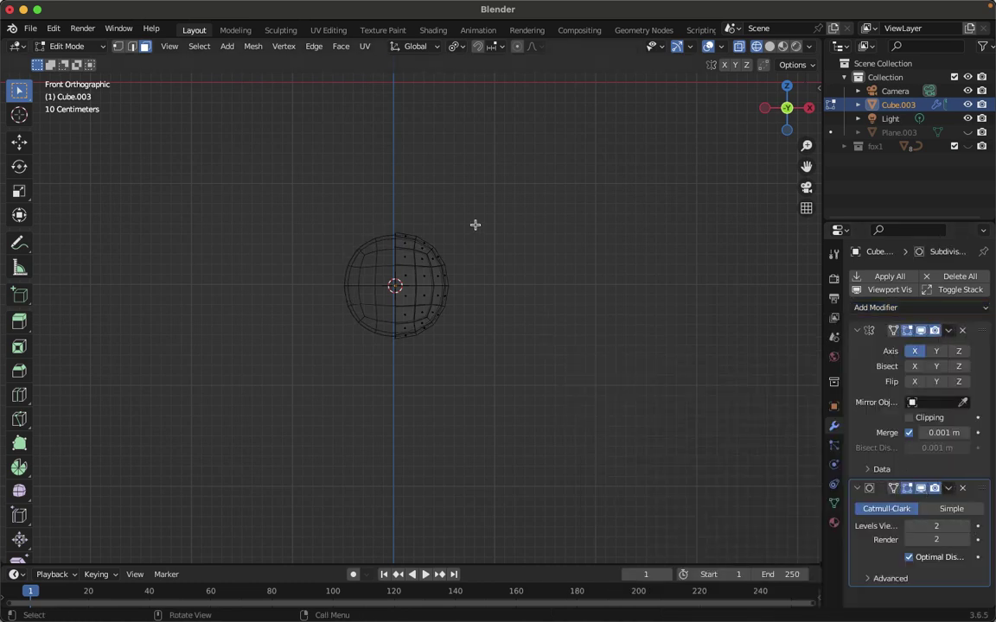
Return to Object Mode, deselect the mesh and switch the viewport from wireframe to a shaded display
{"action": "key", "text": "Tab"}
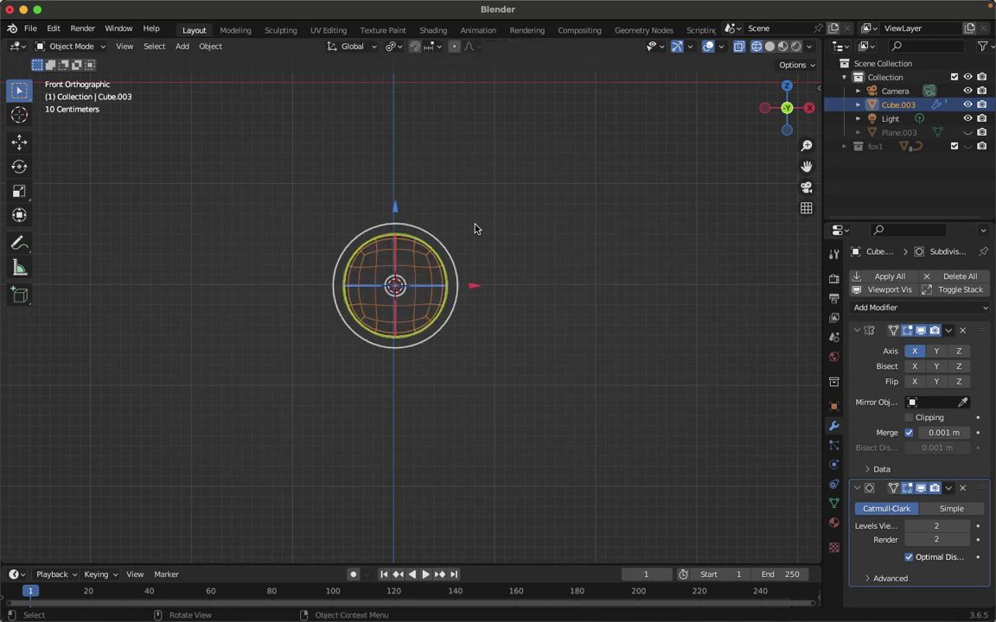
{"action": "left_click", "coordinate": [510, 227]}
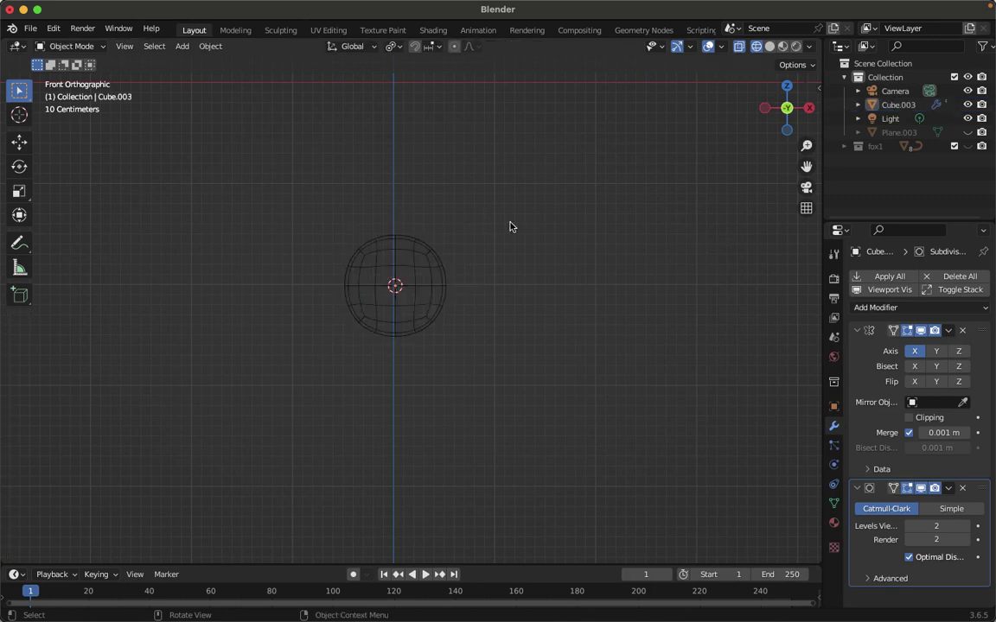
{"action": "left_click", "coordinate": [770, 47]}
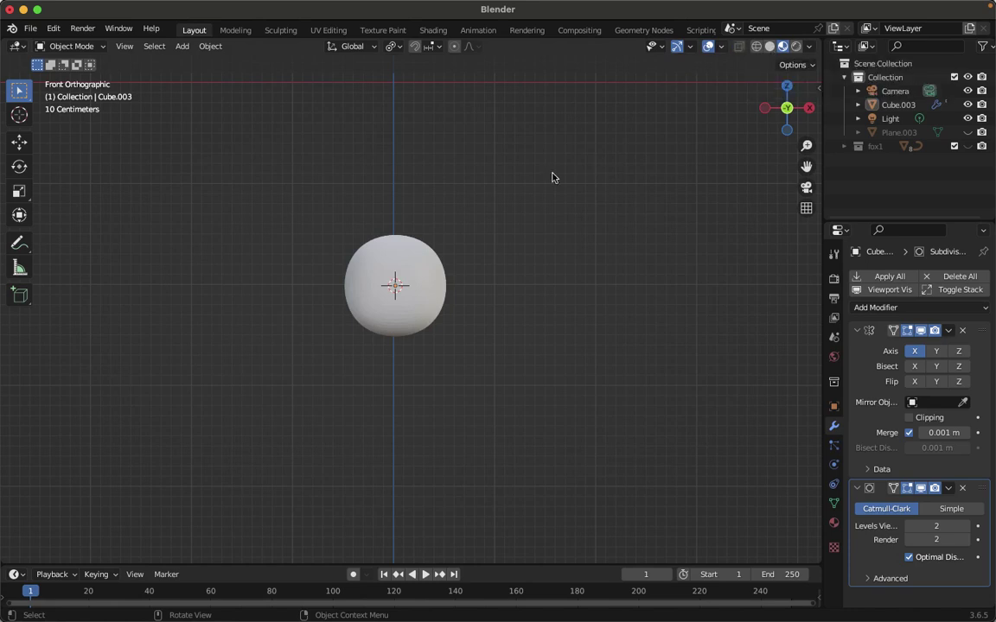
Inset a block of faces on the underside of the mesh by about 0.065 m and delete the inset faces
{"action": "key", "text": "Tab"}
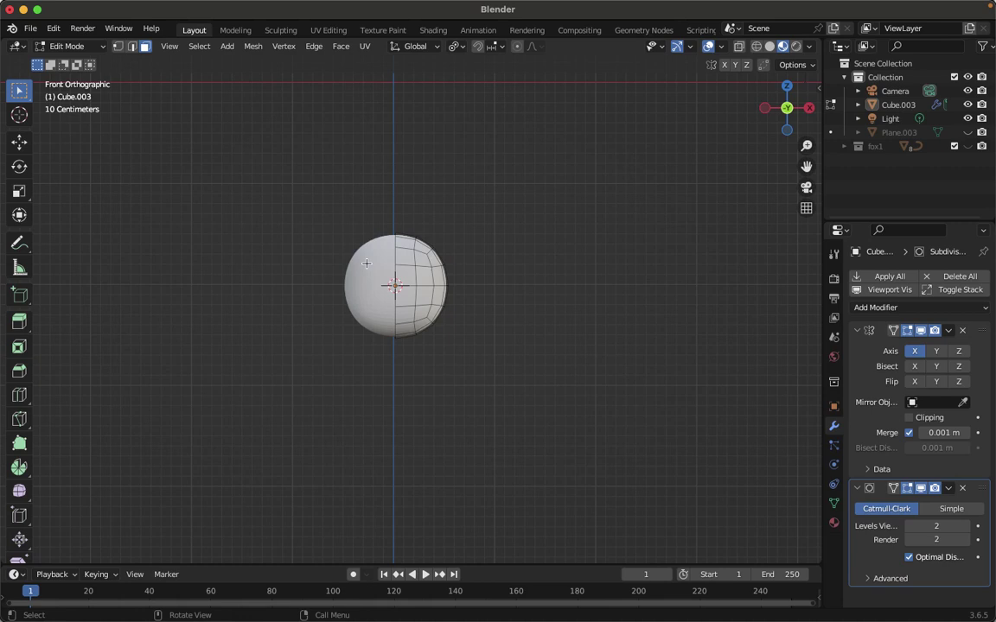
{"action": "scroll", "coordinate": [366, 263], "scroll_direction": "down", "scroll_amount": 10}
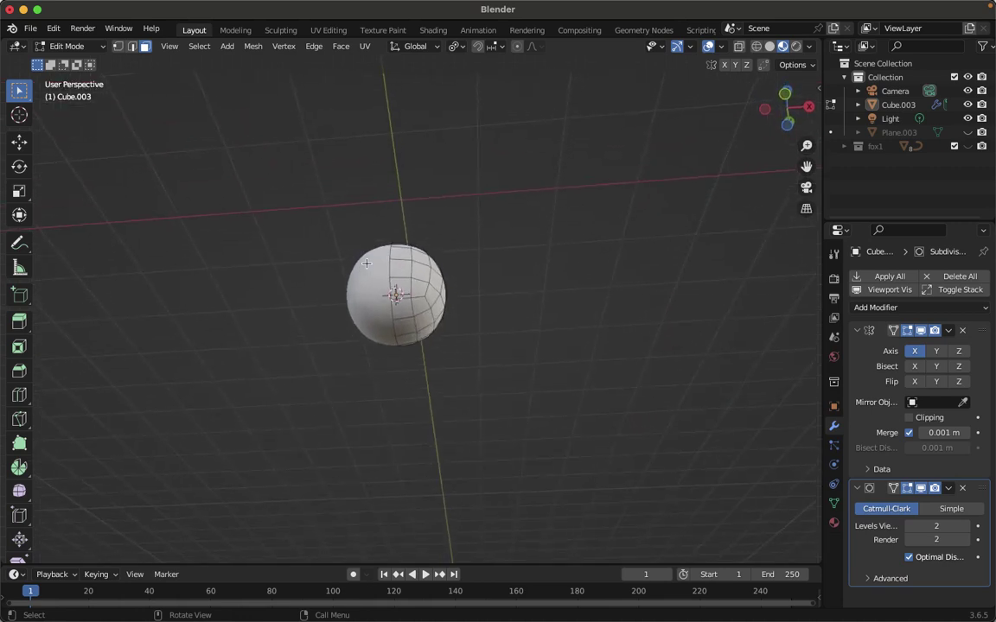
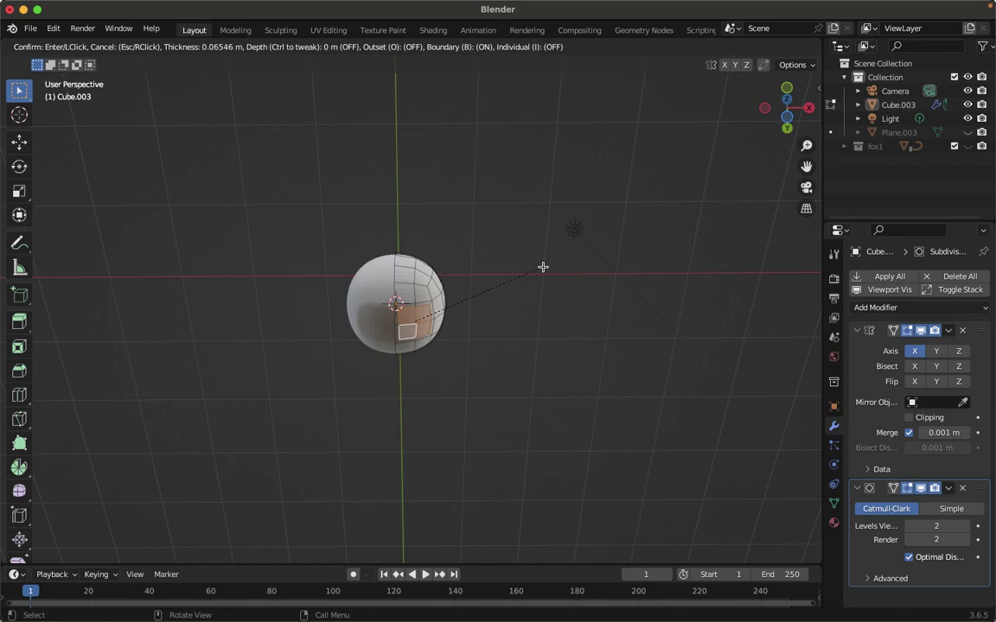
{"action": "left_click", "coordinate": [543, 267]}
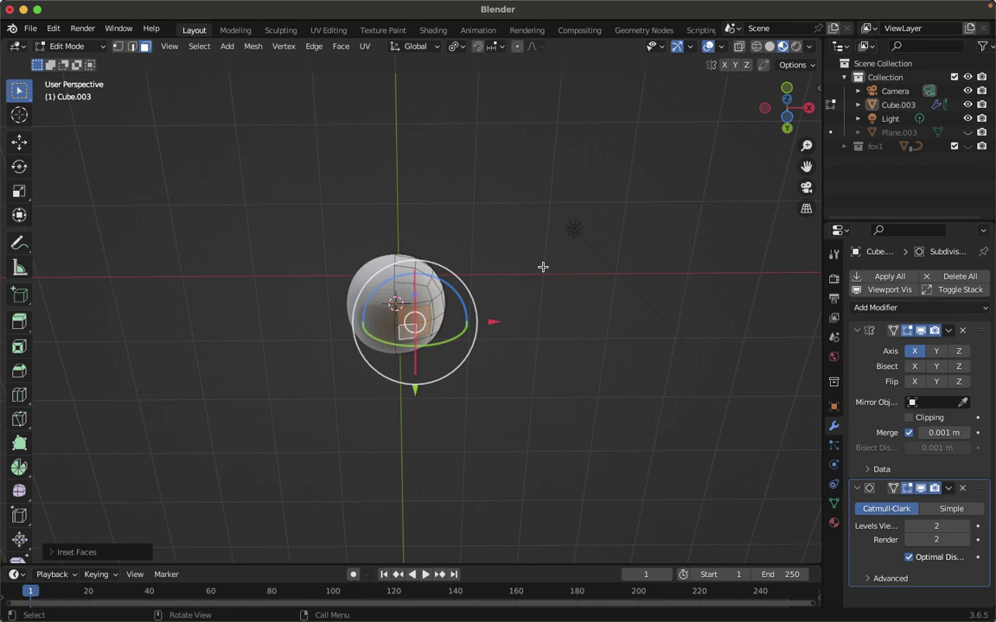
{"action": "key", "text": "x"}
{"action": "left_click", "coordinate": [543, 268]}
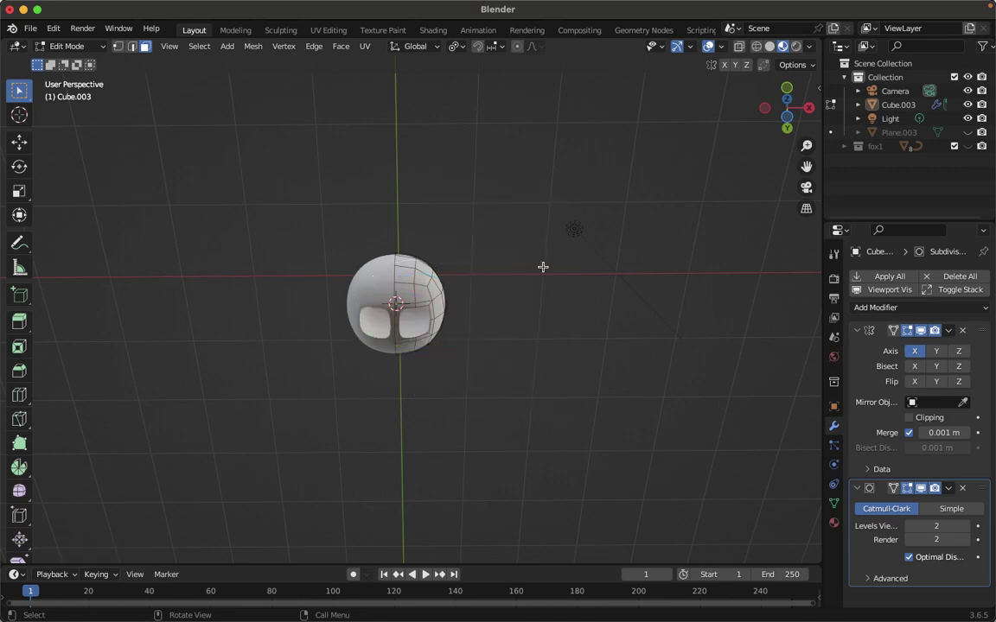
Round the edge loop around the underside hole with To Sphere at factor 1, and scale it down to about 0.46
{"action": "left_click", "coordinate": [135, 47]}
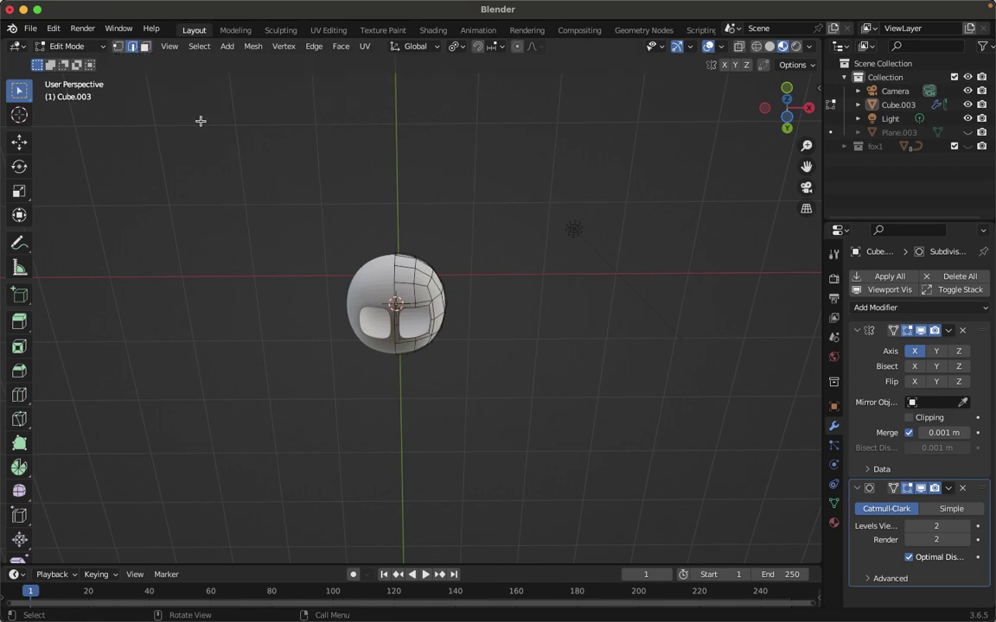
{"action": "left_click", "coordinate": [414, 308]}
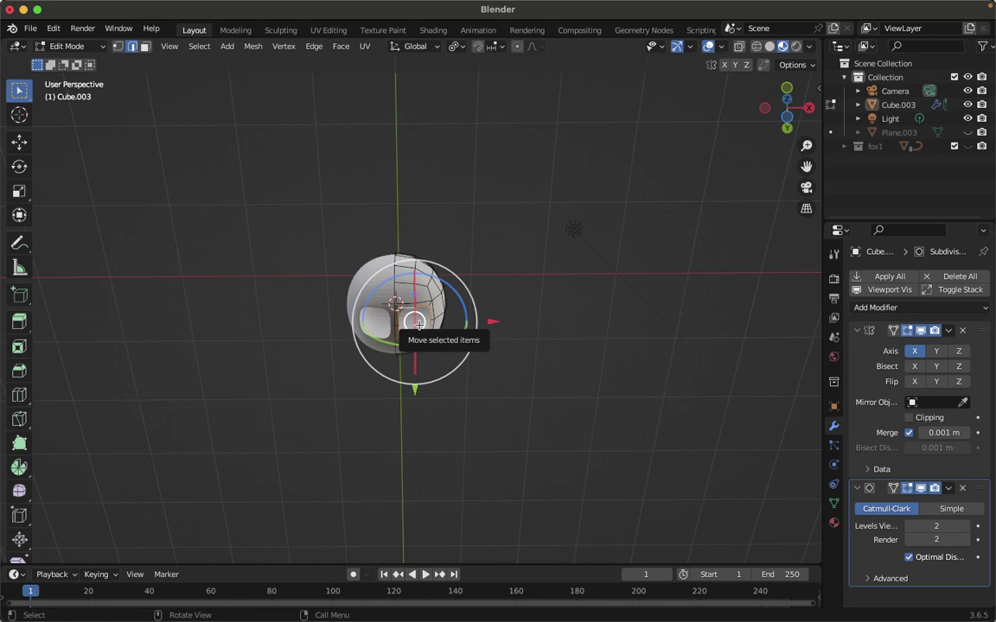
{"action": "key", "text": "F3"}
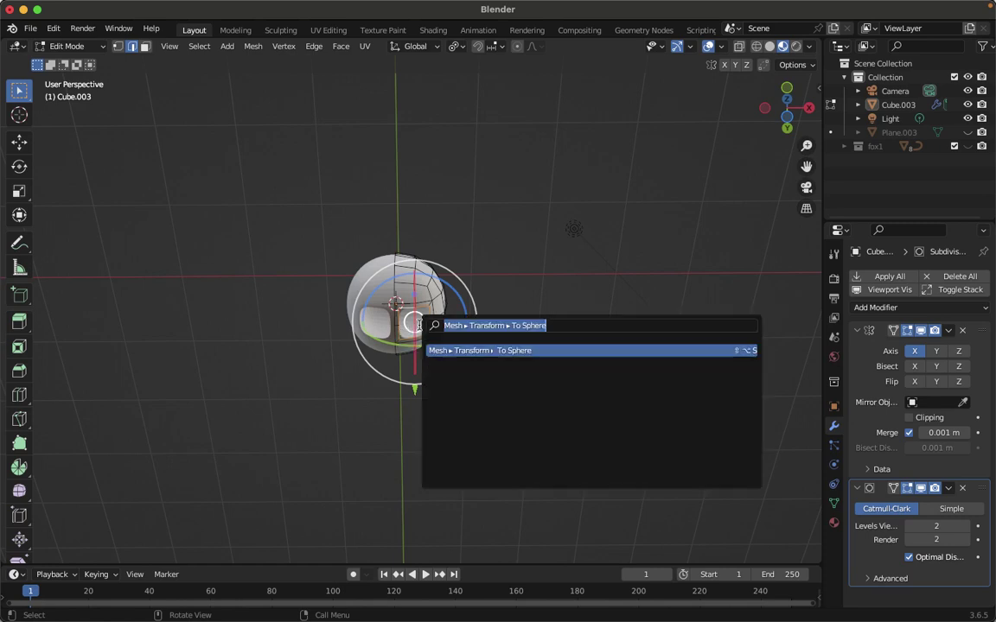
{"action": "type", "text": "to spher"}
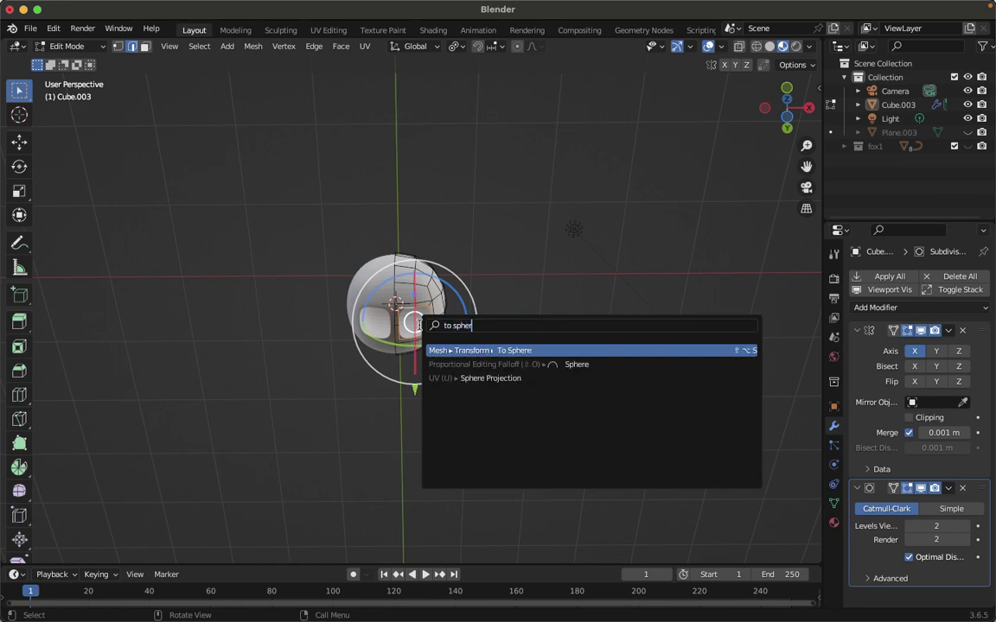
{"action": "key", "text": "Return"}
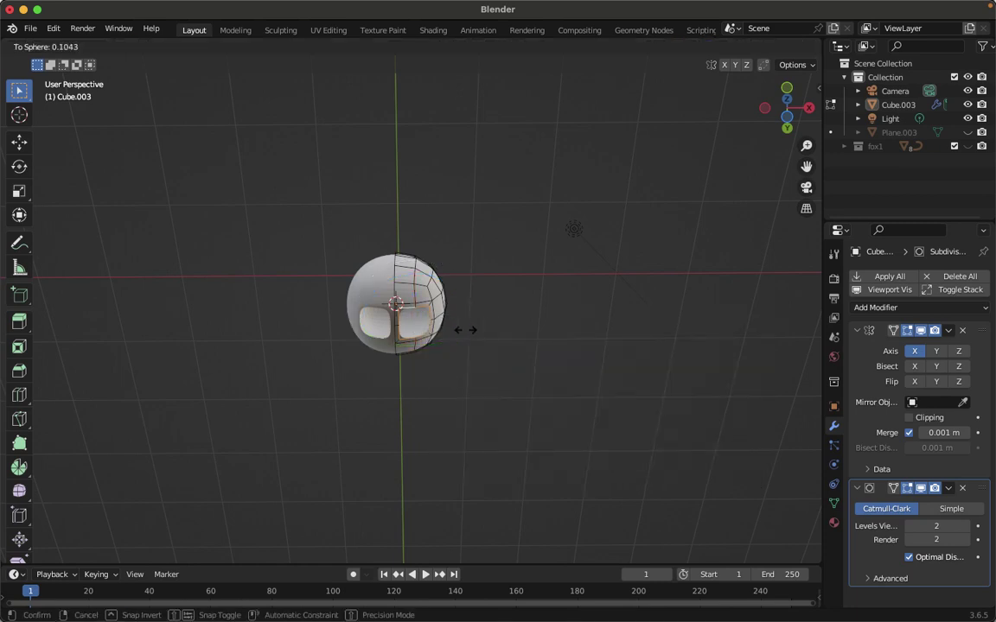
{"action": "mouse_move", "coordinate": [336, 300]}
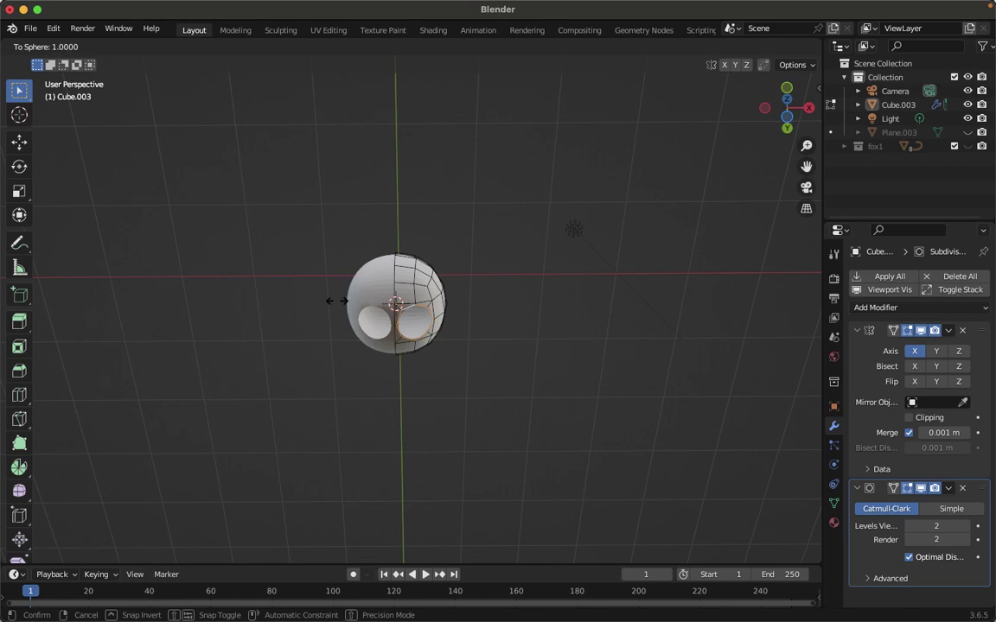
{"action": "left_click", "coordinate": [466, 311]}
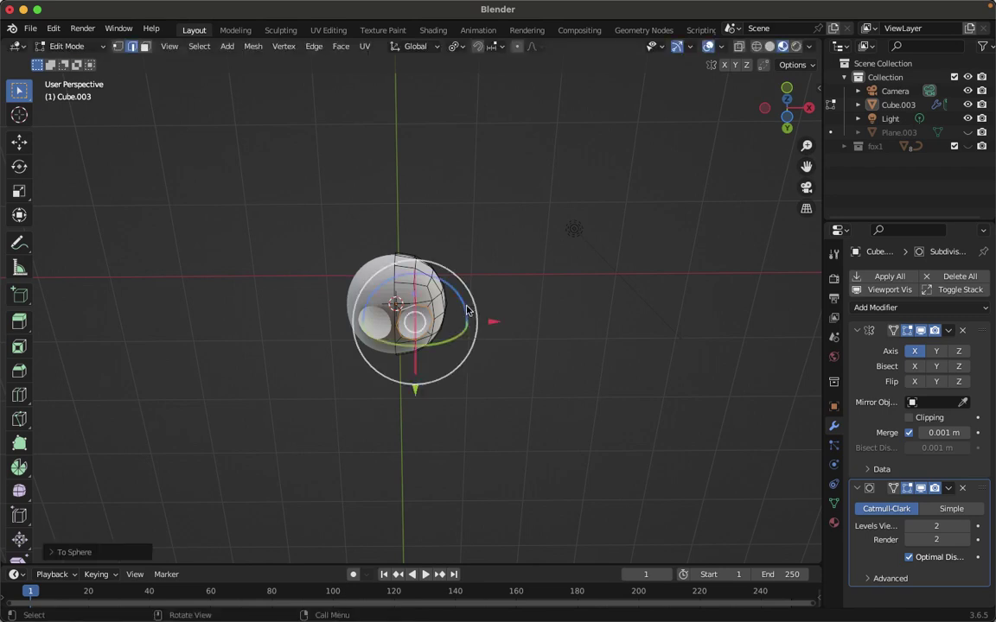
{"action": "key", "text": "s"}
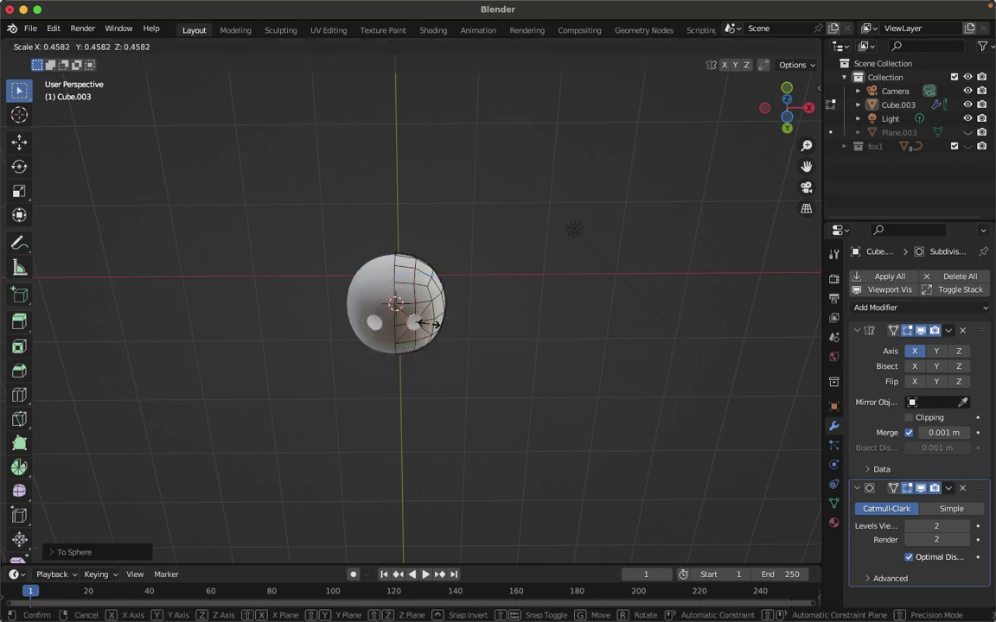
{"action": "left_click", "coordinate": [427, 323]}
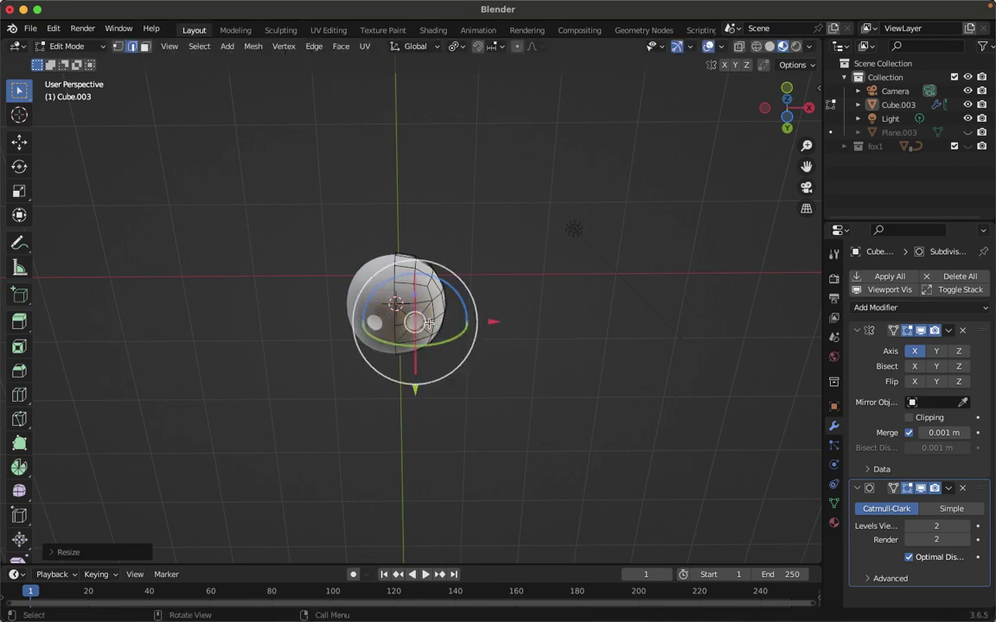
Extrude the underside hole's edge loop about 0.56 m downward along Z to form the leg, and flatten its end with a Z scale of 0
{"action": "key", "text": "KP_1"}
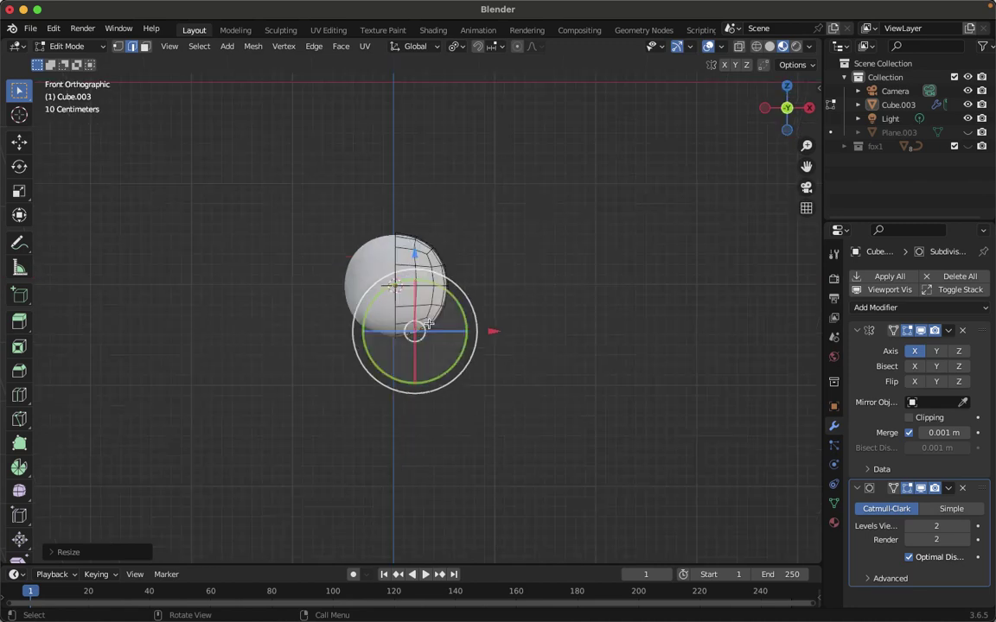
{"action": "key", "text": "g"}
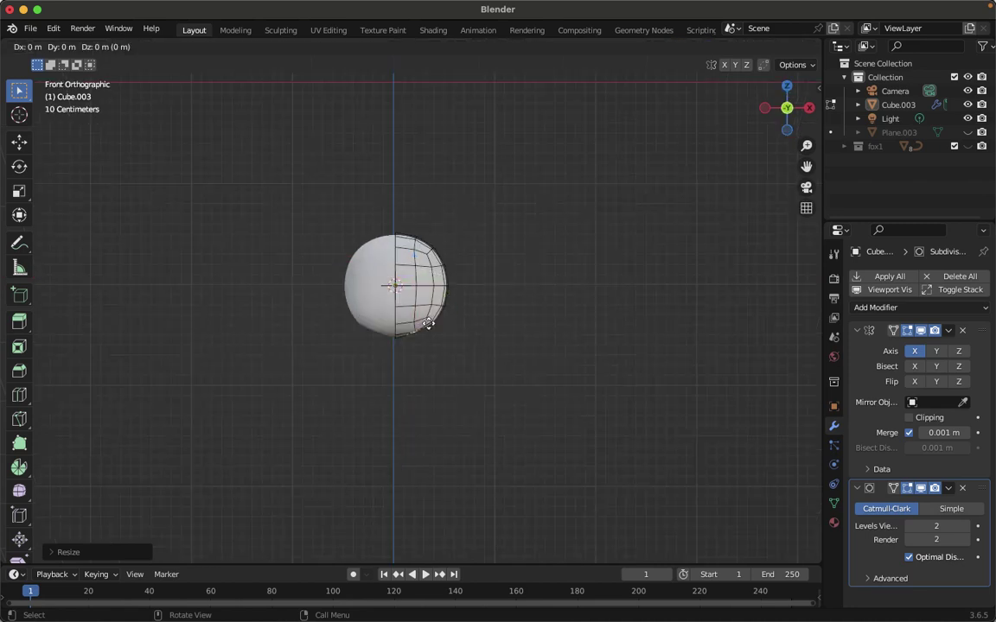
{"action": "key", "text": "z"}
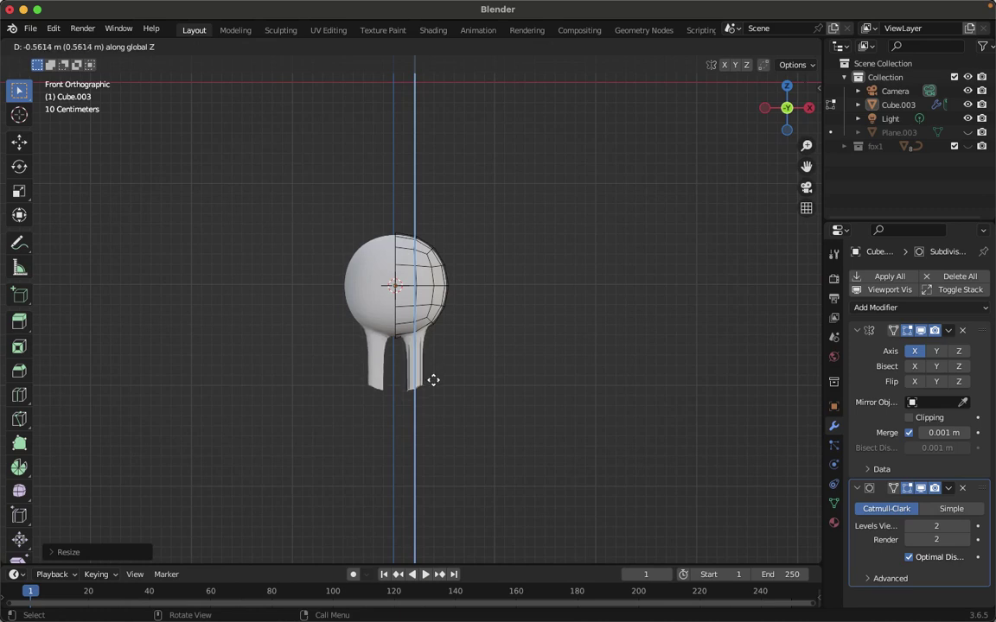
{"action": "left_click", "coordinate": [433, 380]}
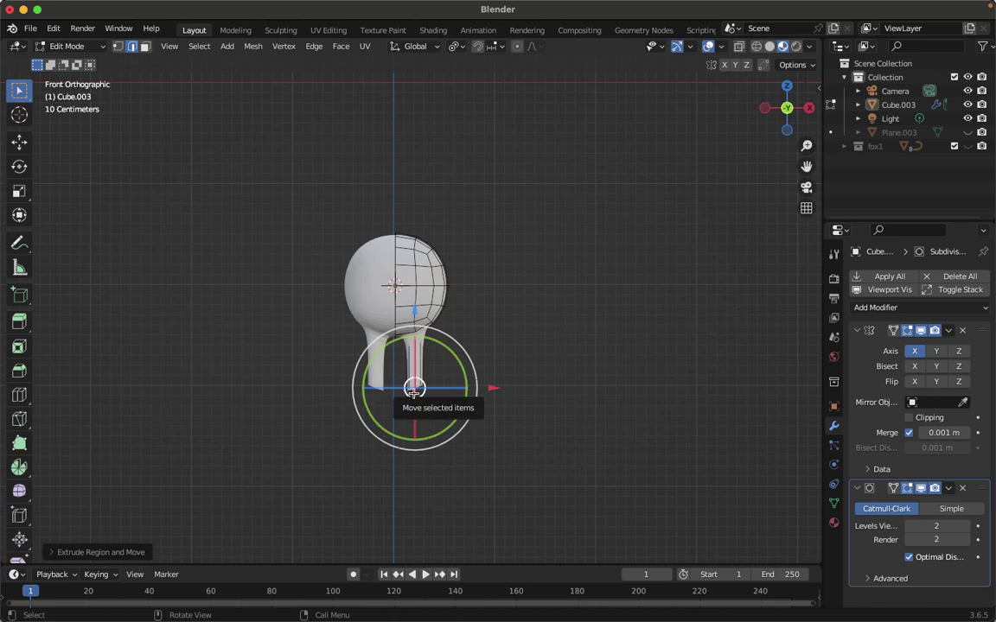
{"action": "type", "text": "sz0"}
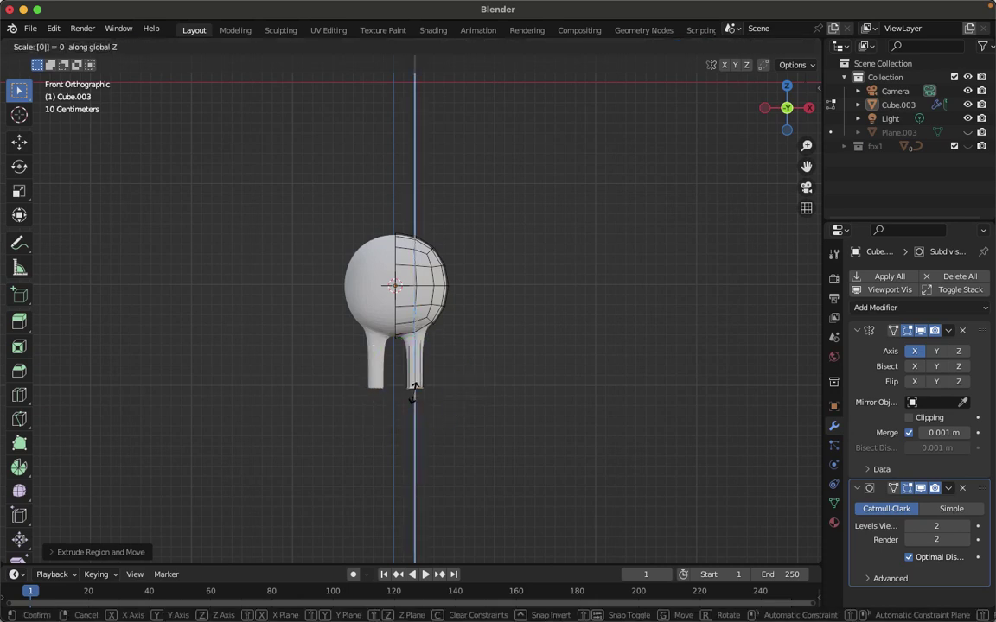
{"action": "key", "text": "Return"}
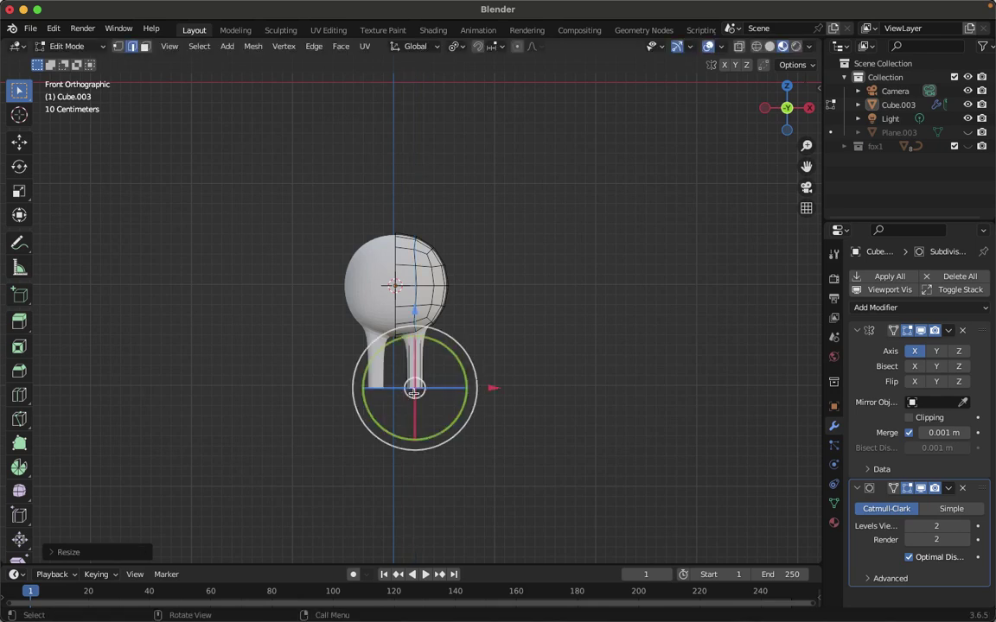
Select the front edges of the leg's open end and extrude them about 0.16 m forward along negative Y to start the foot
{"action": "middle_click_drag", "start_coordinate": [415, 391], "coordinate": [415, 382]}
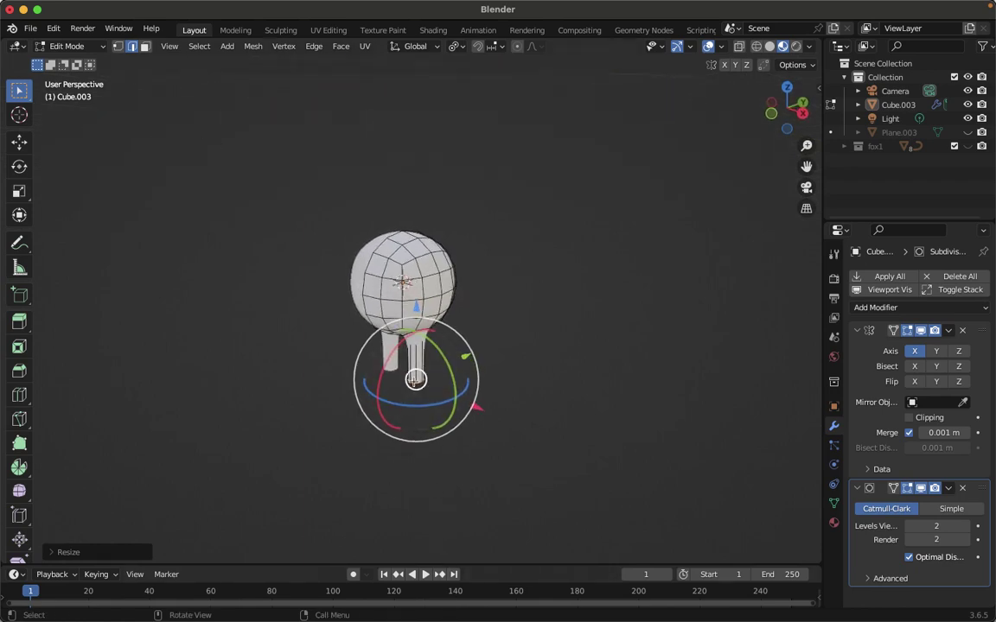
{"action": "middle_click_drag", "start_coordinate": [414, 380], "coordinate": [414, 383]}
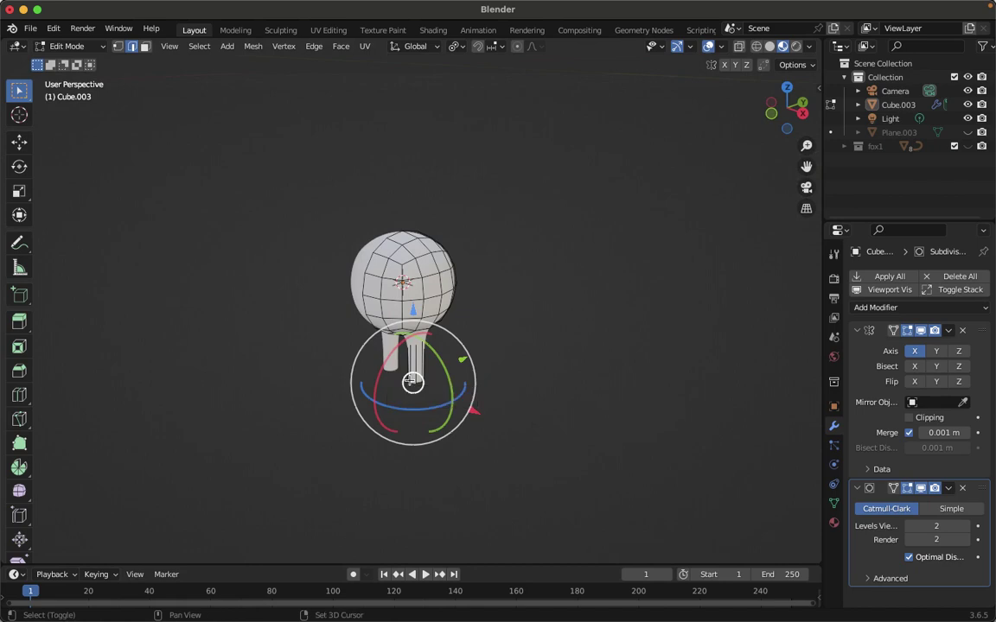
{"action": "left_click_drag", "start_coordinate": [411, 381], "coordinate": [409, 386]}
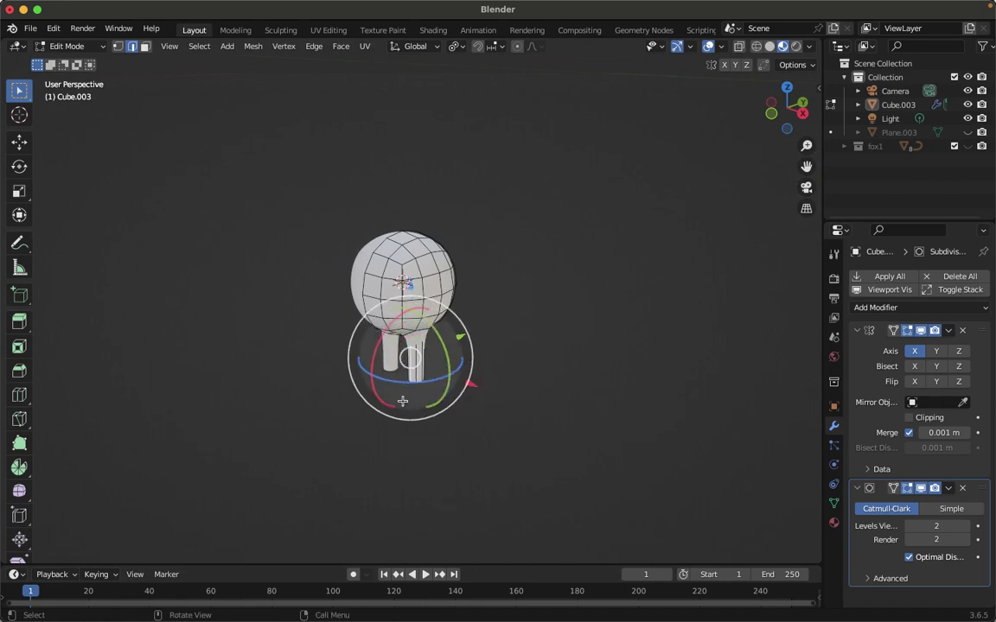
{"action": "key", "text": "ctrl+z"}
{"action": "scroll", "coordinate": [407, 393], "scroll_direction": "up", "scroll_amount": 5}
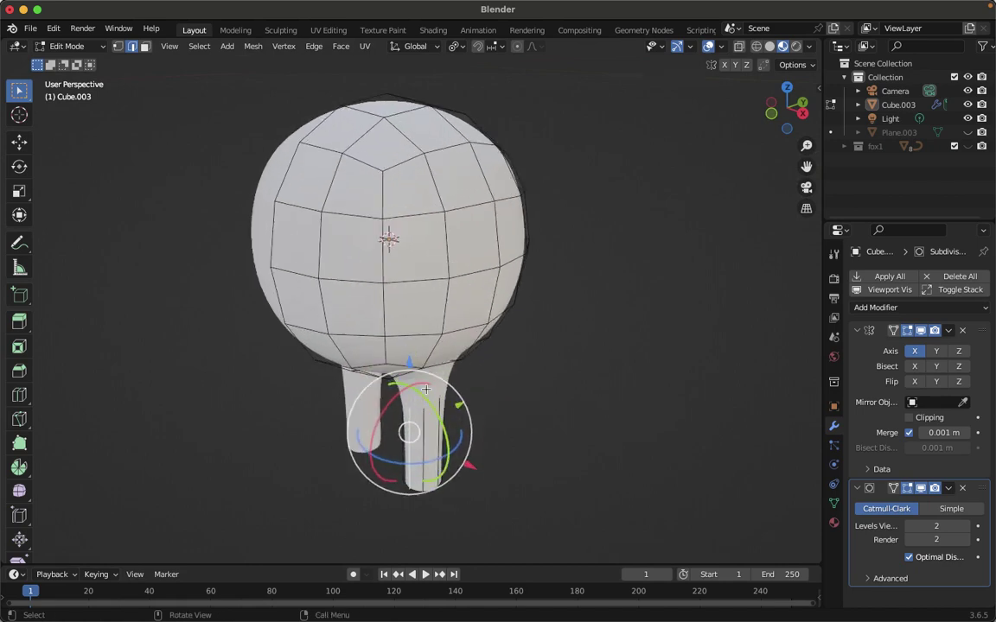
{"action": "scroll", "coordinate": [426, 390], "scroll_direction": "down", "scroll_amount": 5, "text": "shift"}
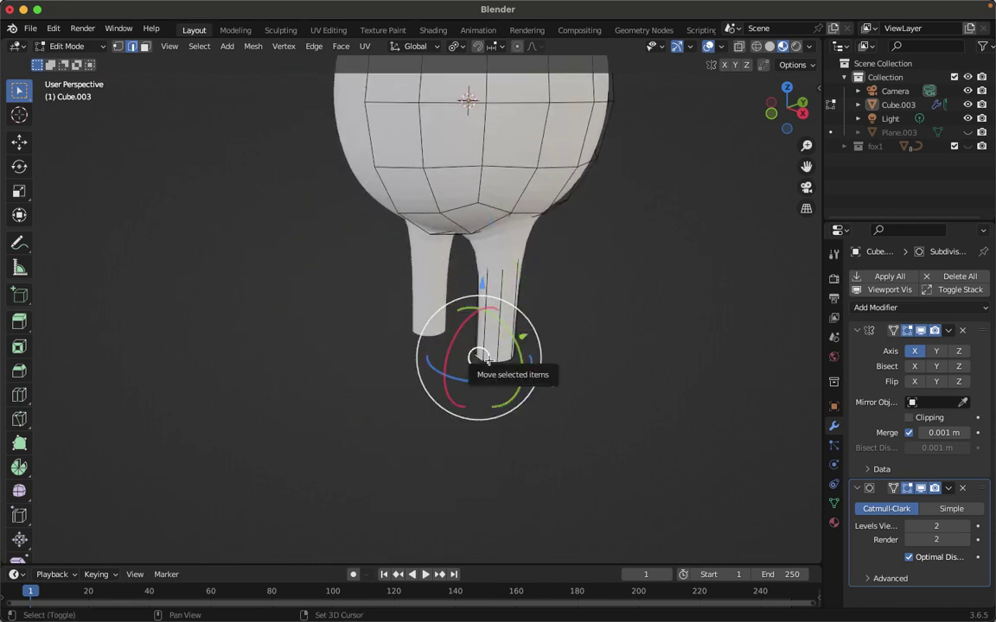
{"action": "left_click_drag", "start_coordinate": [481, 358], "coordinate": [487, 362]}
{"action": "key", "text": "KP_3"}
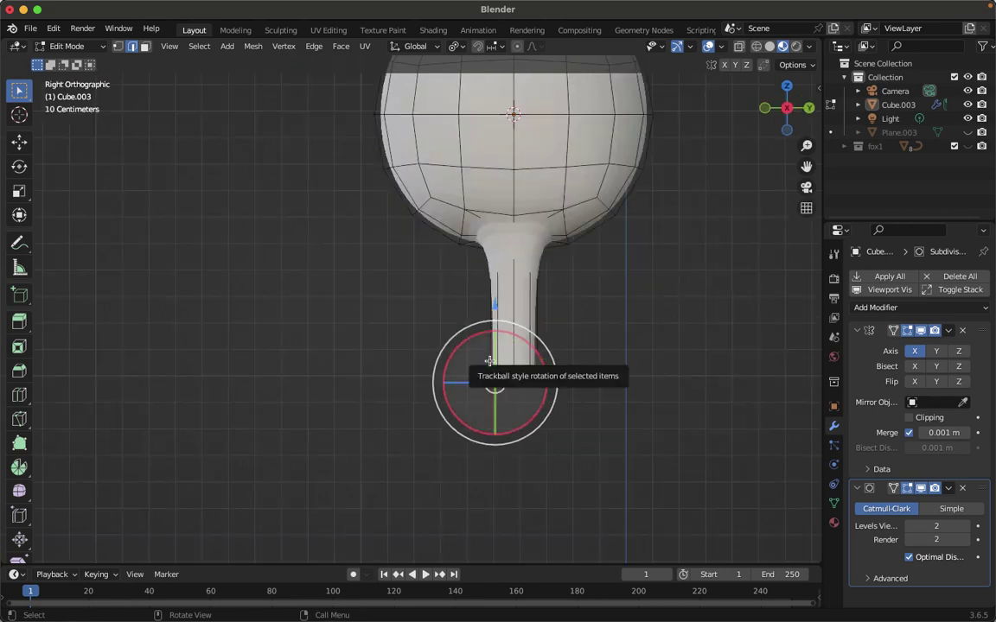
{"action": "key", "text": "g"}
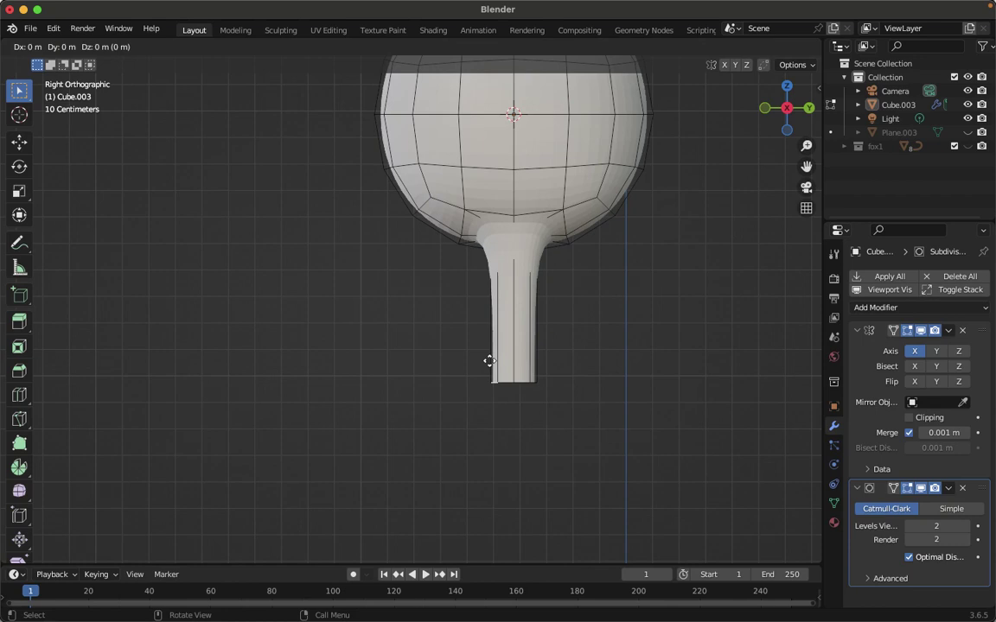
{"action": "key", "text": "y"}
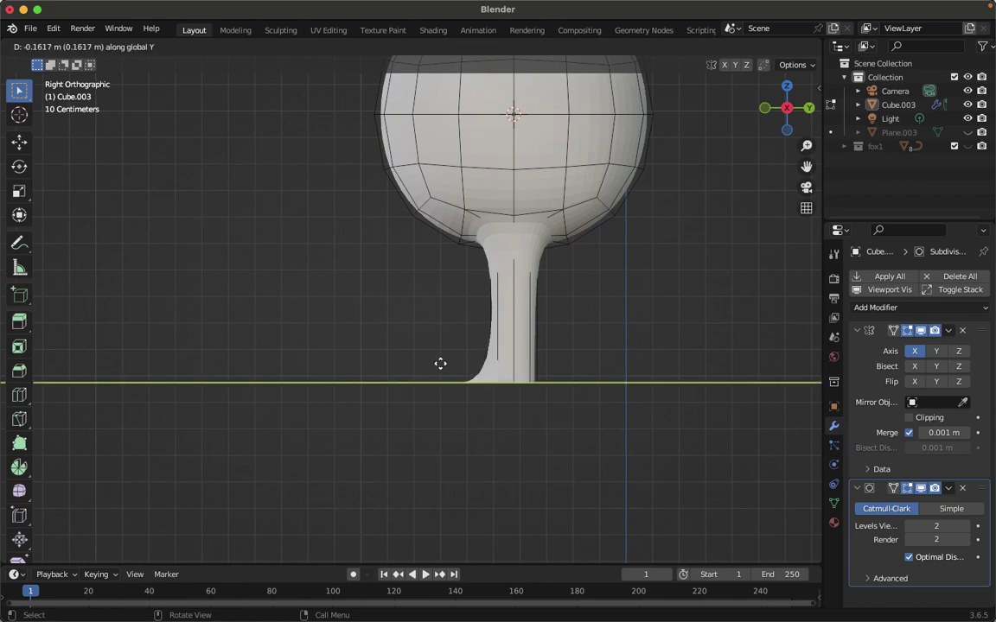
{"action": "left_click", "coordinate": [440, 364]}
Select the foot's open bottom edge loop and extrude it about 0.063 m downward along Z to thicken the foot
{"action": "middle_click_drag", "start_coordinate": [440, 364], "coordinate": [399, 360]}
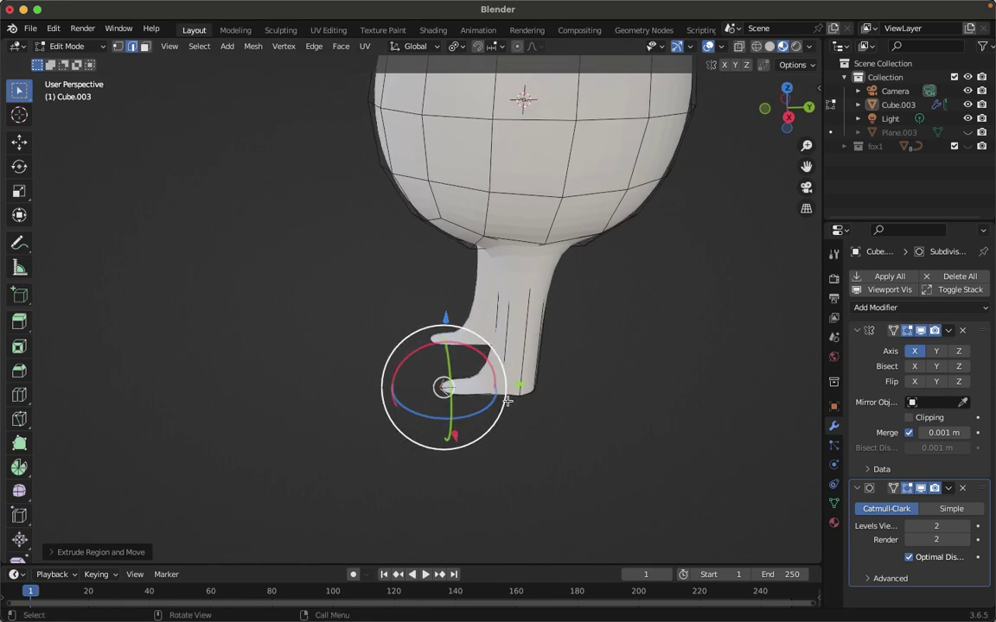
{"action": "left_click_drag", "start_coordinate": [443, 391], "coordinate": [499, 394]}
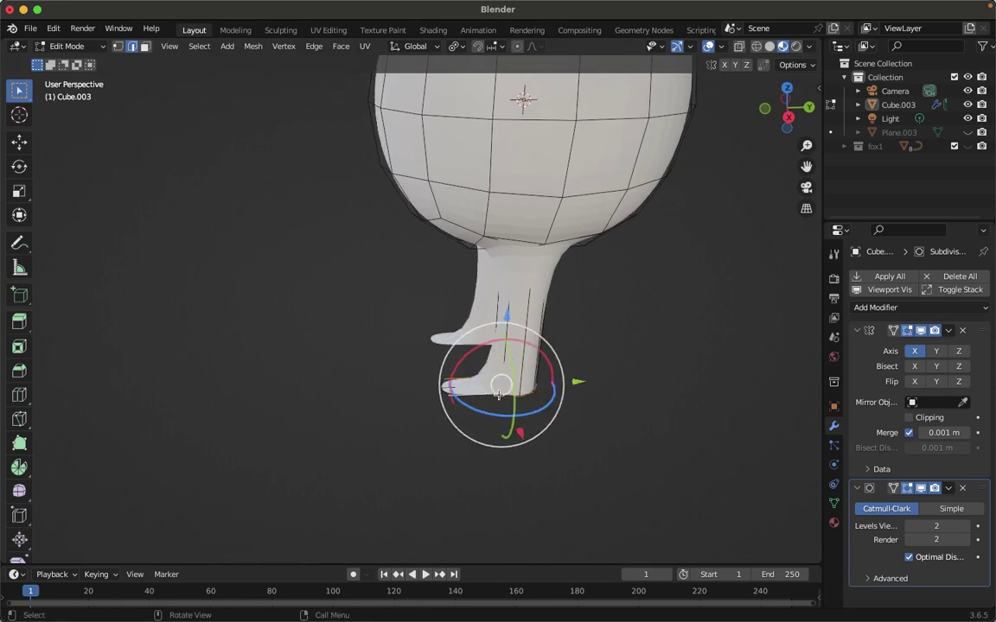
{"action": "left_click", "coordinate": [445, 389], "text": "shift"}
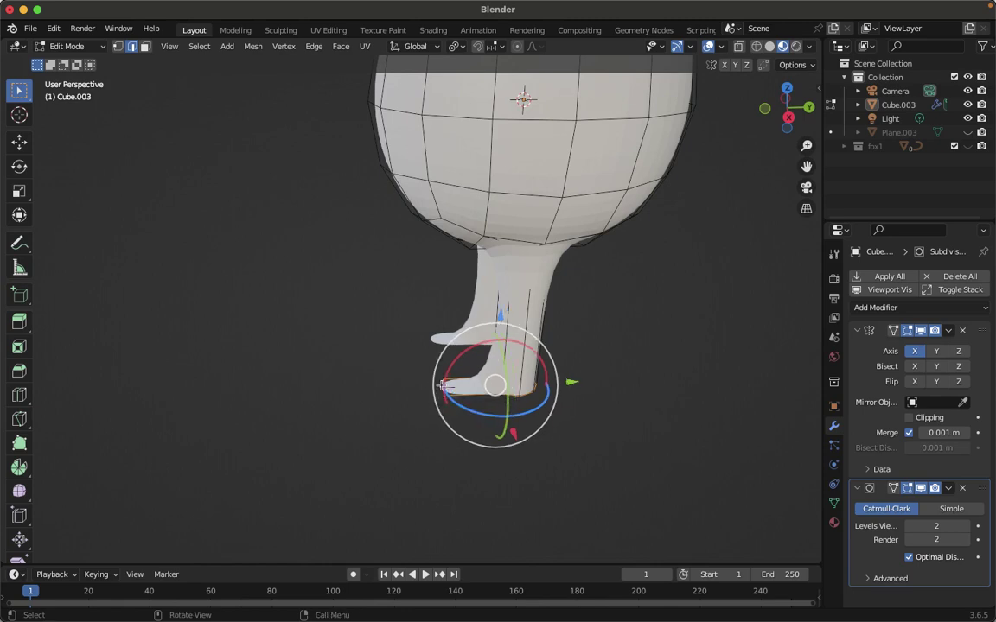
{"action": "key", "text": "g"}
{"action": "key", "text": "z"}
{"action": "key", "text": "z"}
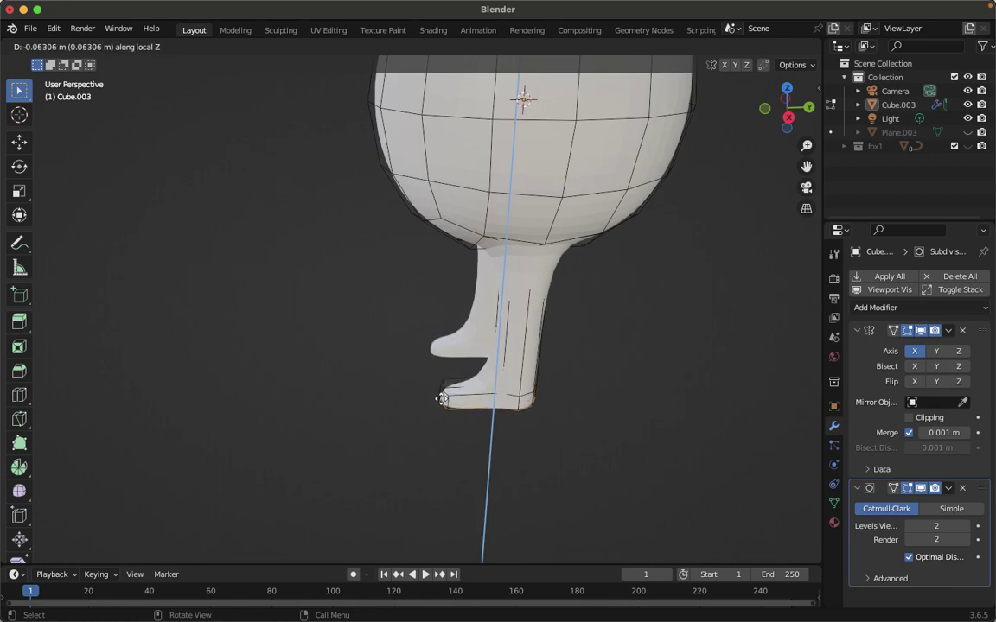
{"action": "left_click", "coordinate": [442, 398]}
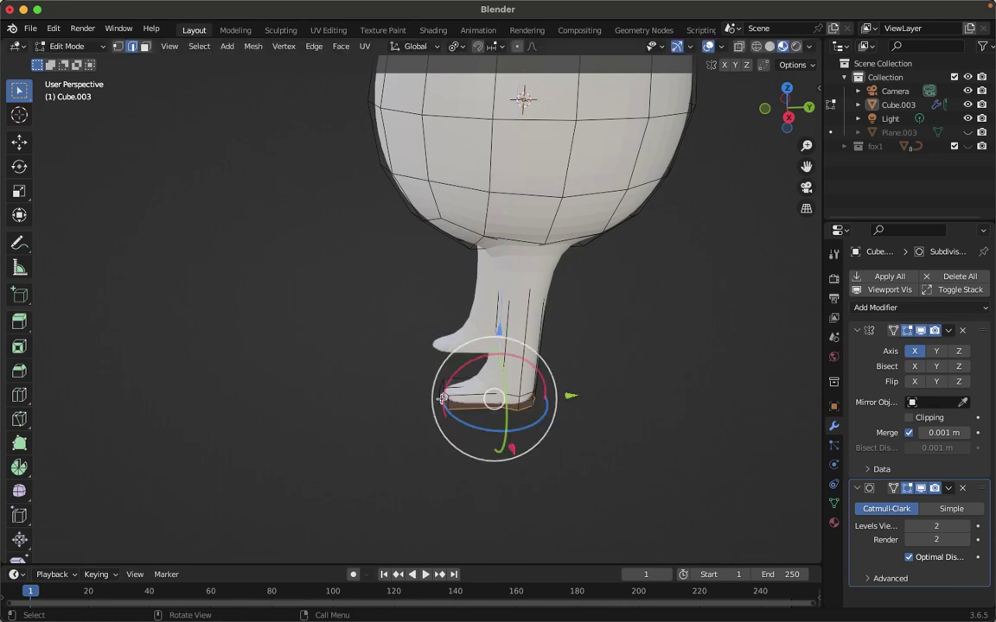
Add a loop cut around the leg, slide it down close to the ankle, and deselect it
{"action": "scroll", "coordinate": [442, 399], "scroll_direction": "up", "scroll_amount": 10}
{"action": "scroll", "coordinate": [441, 399], "scroll_direction": "up", "scroll_amount": 3}
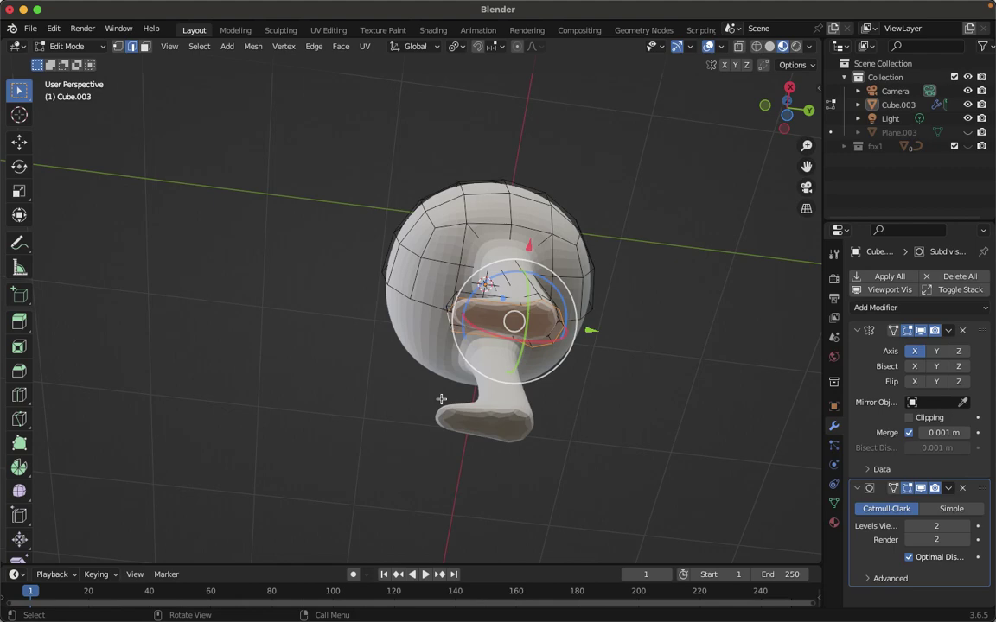
{"action": "scroll", "coordinate": [442, 398], "scroll_direction": "down", "scroll_amount": 10}
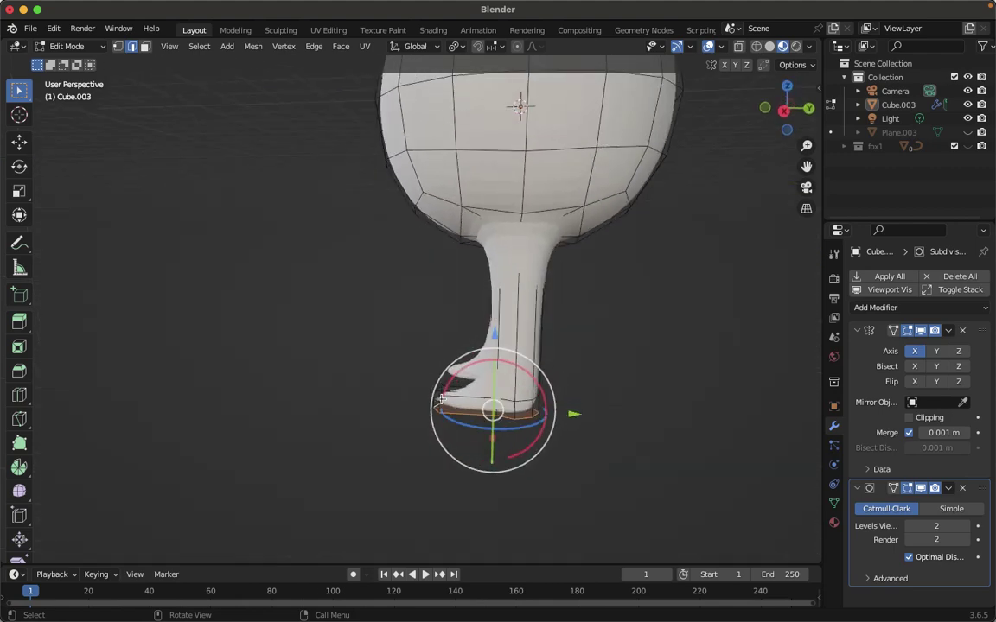
{"action": "scroll", "coordinate": [419, 329], "scroll_direction": "right", "scroll_amount": 8}
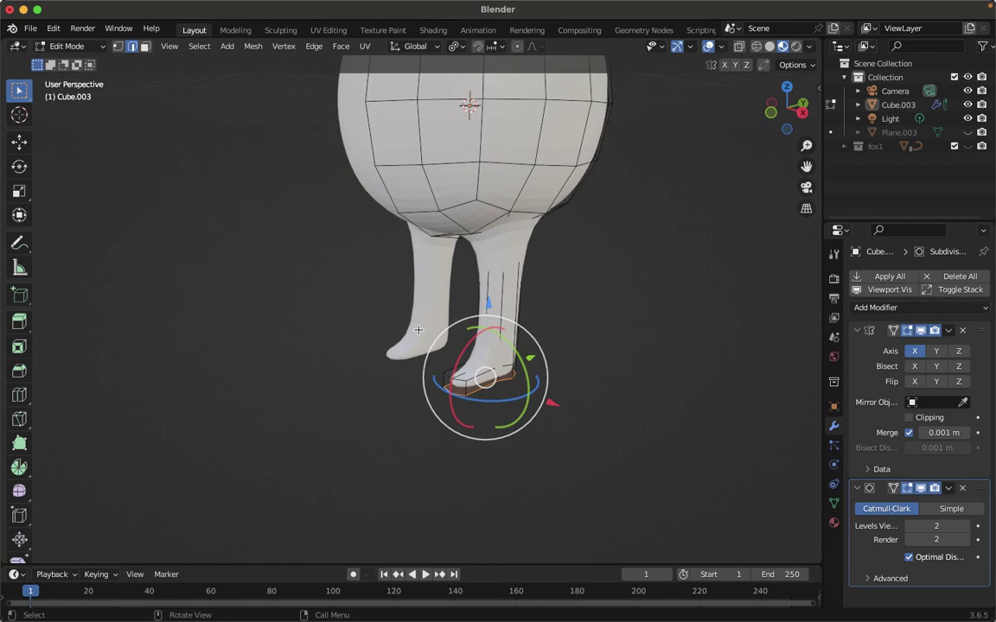
{"action": "key", "text": "ctrl+r"}
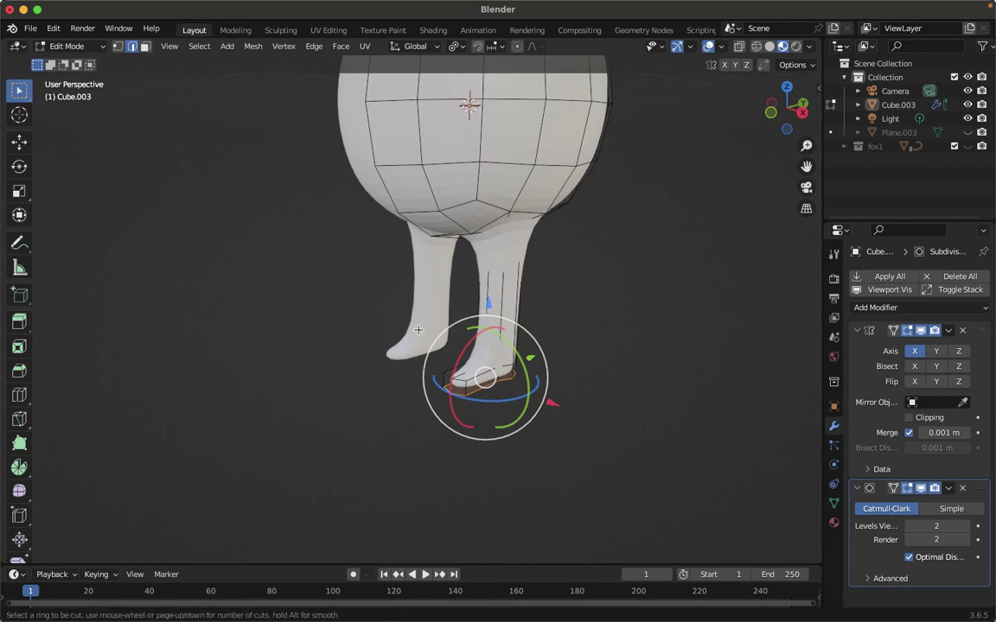
{"action": "left_click", "coordinate": [507, 265]}
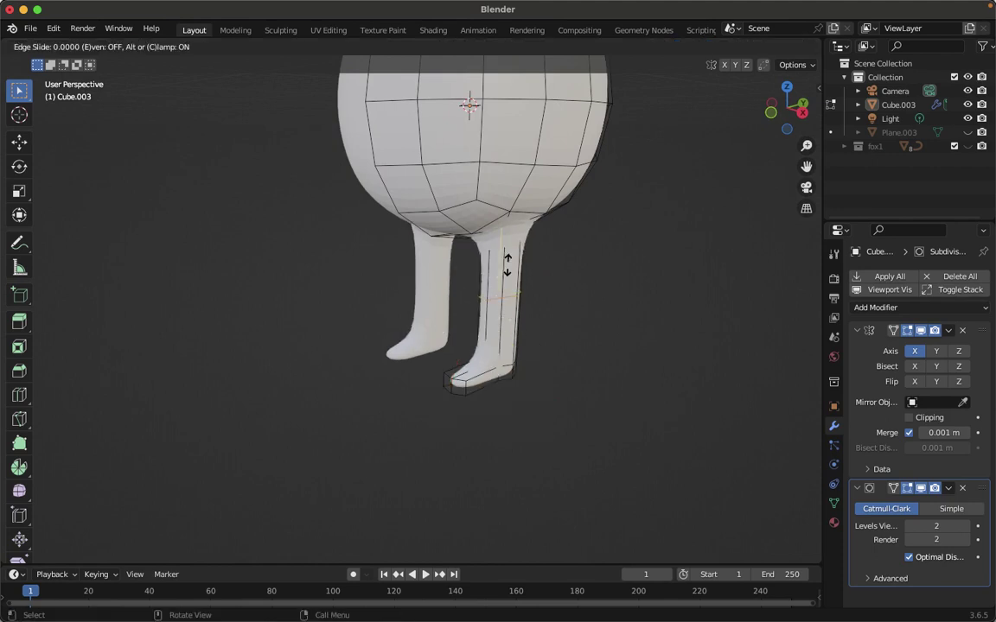
{"action": "left_click", "coordinate": [506, 343]}
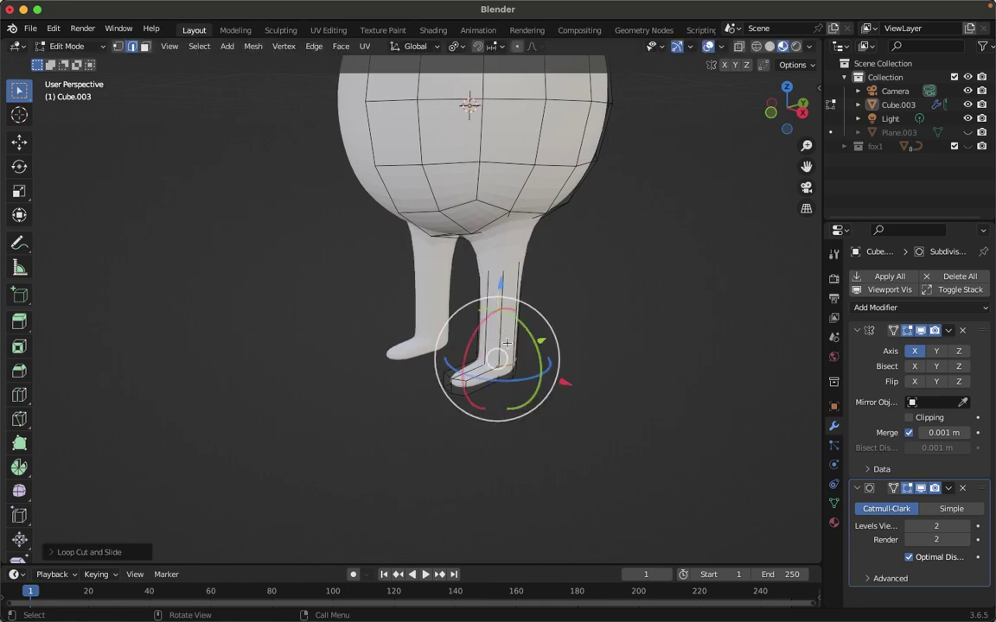
{"action": "left_click", "coordinate": [622, 327]}
Add a loop cut around the middle of the leg with a slide of about -0.13, and move it about 0.016 m forward along negative Y
{"action": "key", "text": "ctrl+r"}
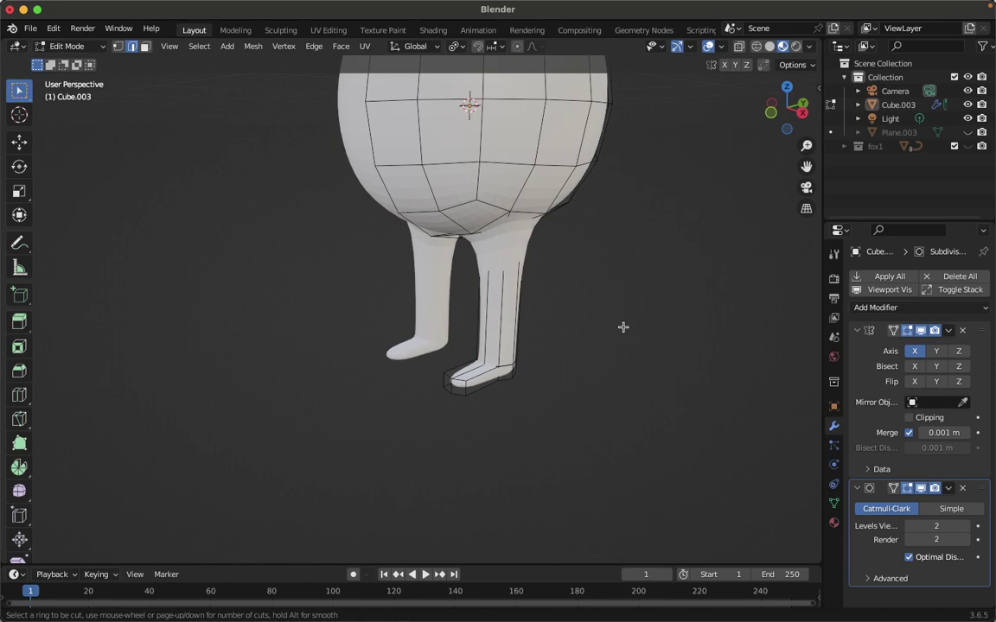
{"action": "left_click", "coordinate": [504, 283]}
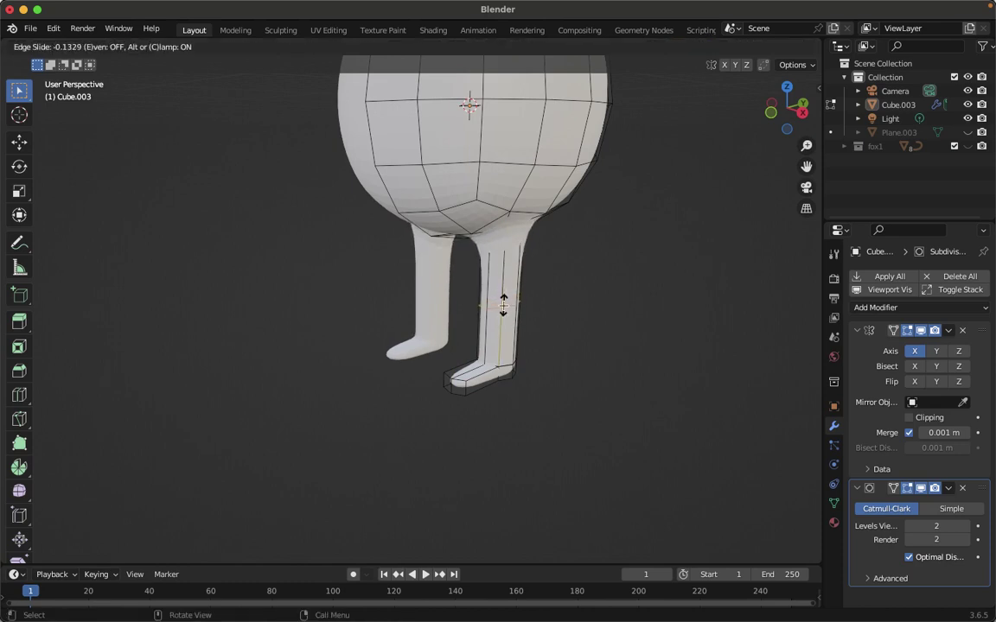
{"action": "left_click", "coordinate": [501, 304]}
{"action": "key", "text": "KP_3"}
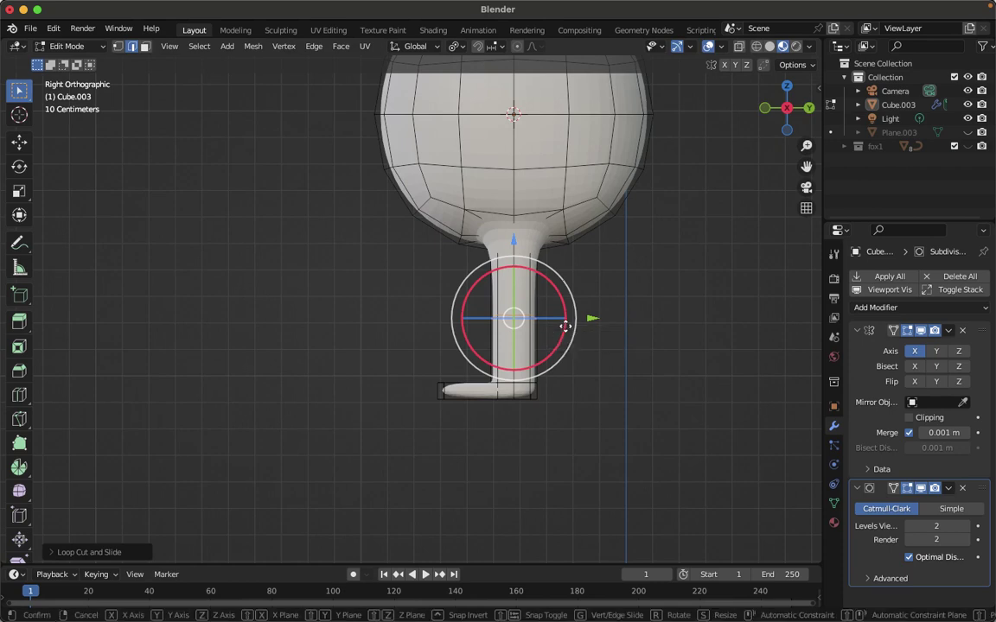
{"action": "key", "text": "g"}
{"action": "key", "text": "y"}
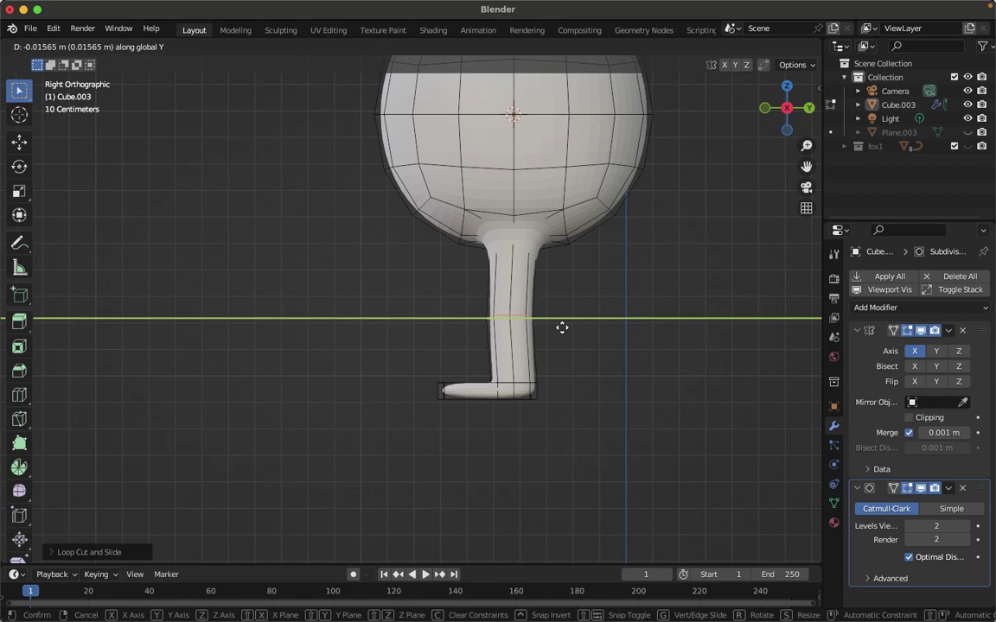
{"action": "left_click", "coordinate": [562, 328]}
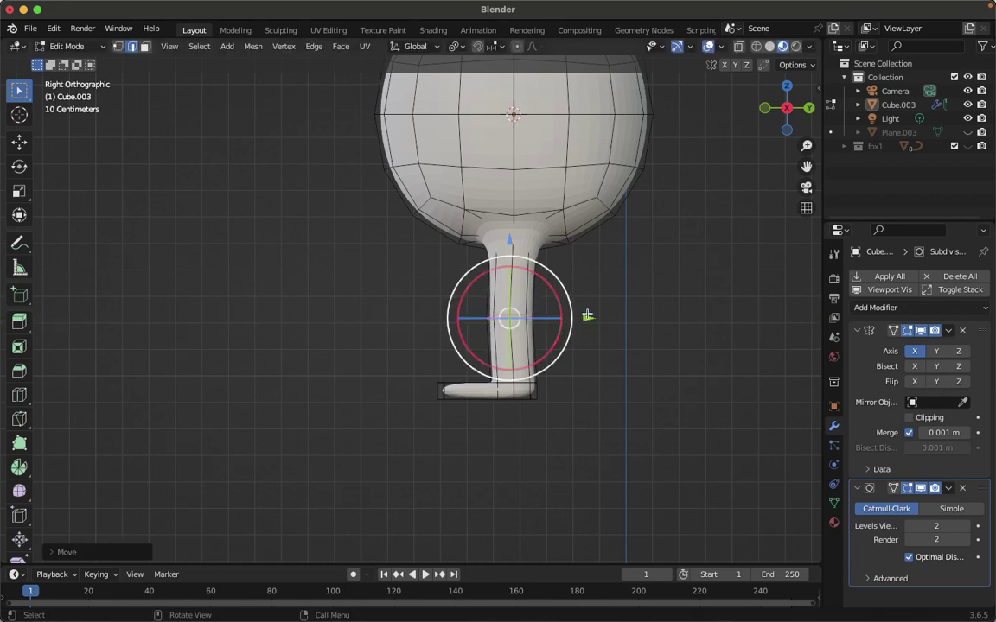
Examine the smoothed body and legs in Object Mode, select the body and return to Edit Mode
{"action": "key", "text": "Tab"}
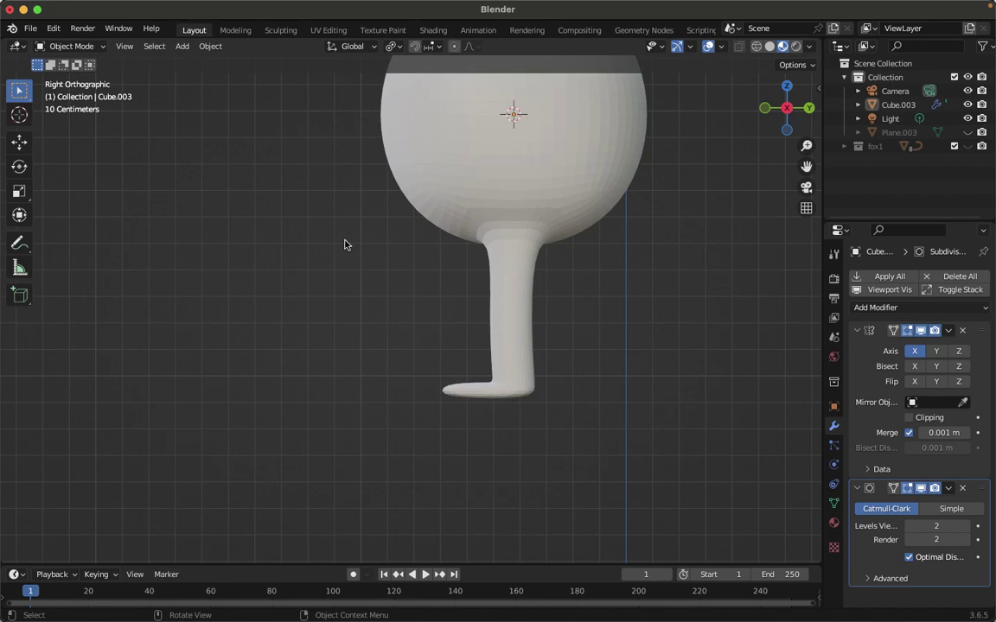
{"action": "scroll", "coordinate": [344, 244], "scroll_direction": "down", "scroll_amount": 4}
{"action": "scroll", "coordinate": [344, 244], "scroll_direction": "left", "scroll_amount": 6}
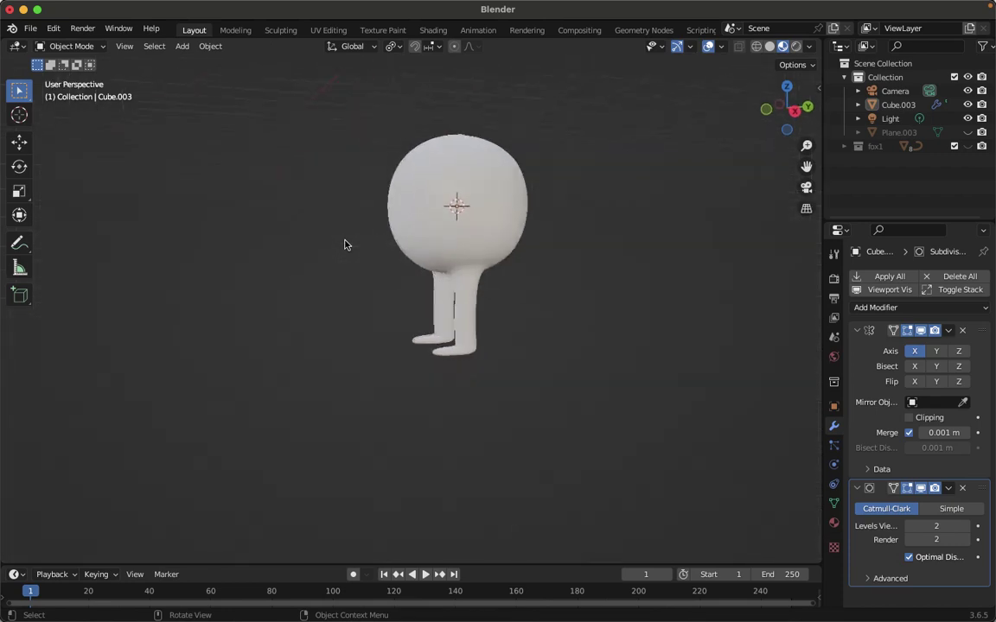
{"action": "scroll", "coordinate": [344, 245], "scroll_direction": "left", "scroll_amount": 1}
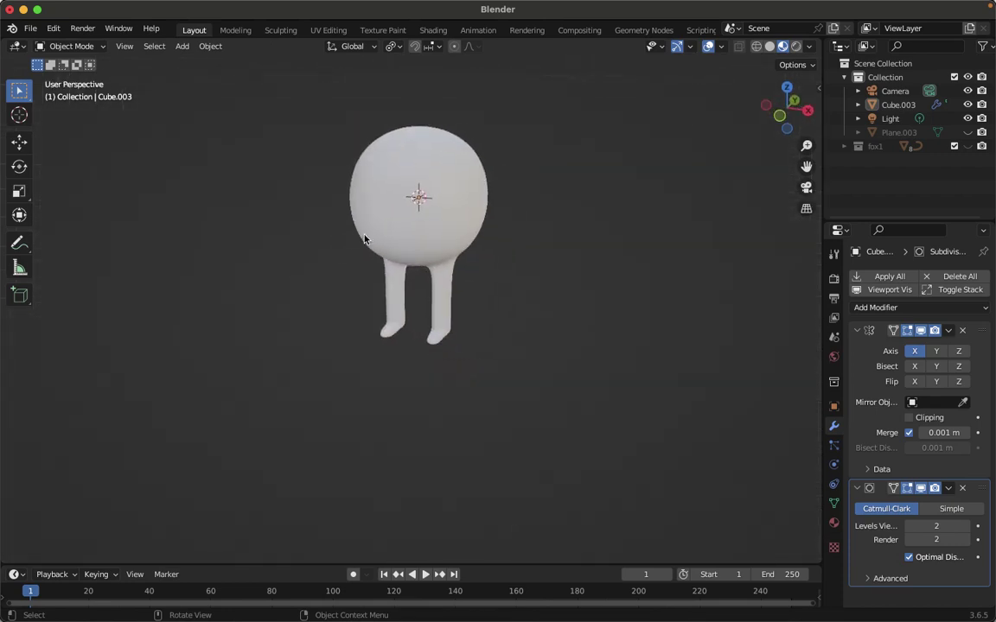
{"action": "left_click", "coordinate": [420, 214]}
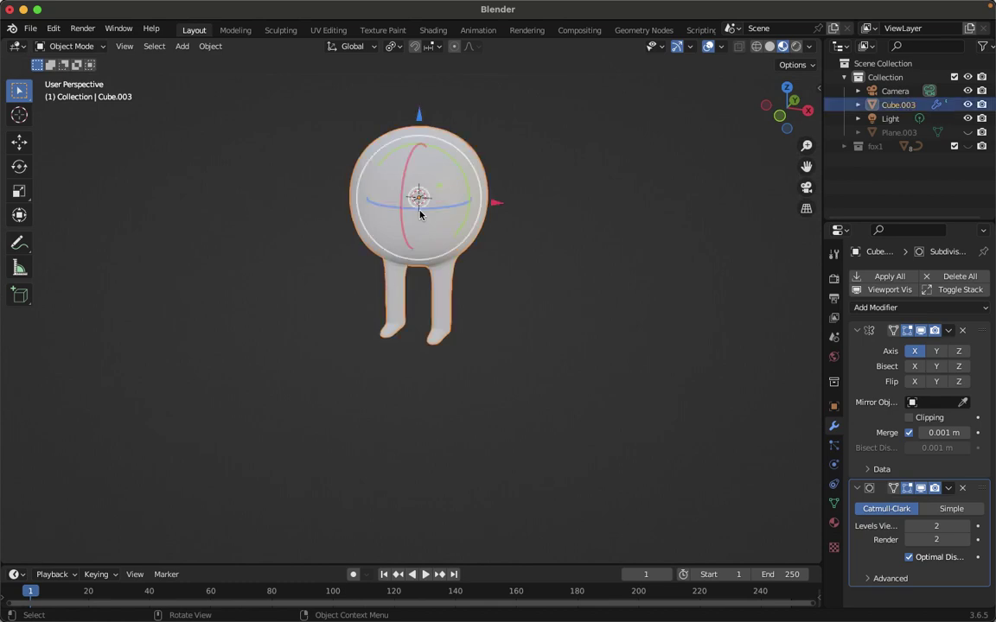
{"action": "key", "text": "Tab"}
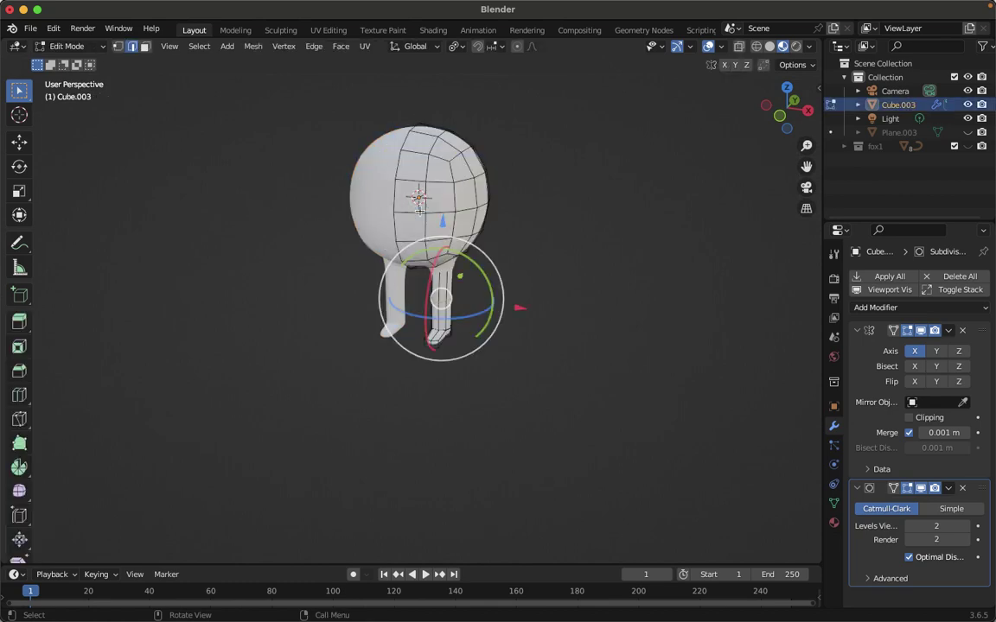
In front view, select the body's topmost centre vertex in vertex select mode and enable proportional editing
{"action": "key", "text": "KP_1"}
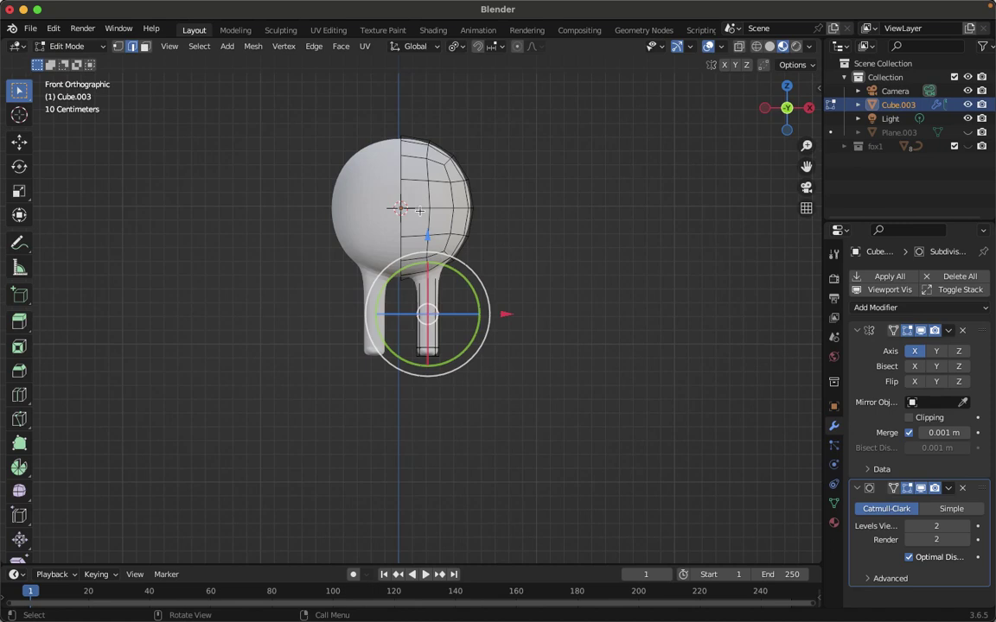
{"action": "left_click", "coordinate": [118, 46]}
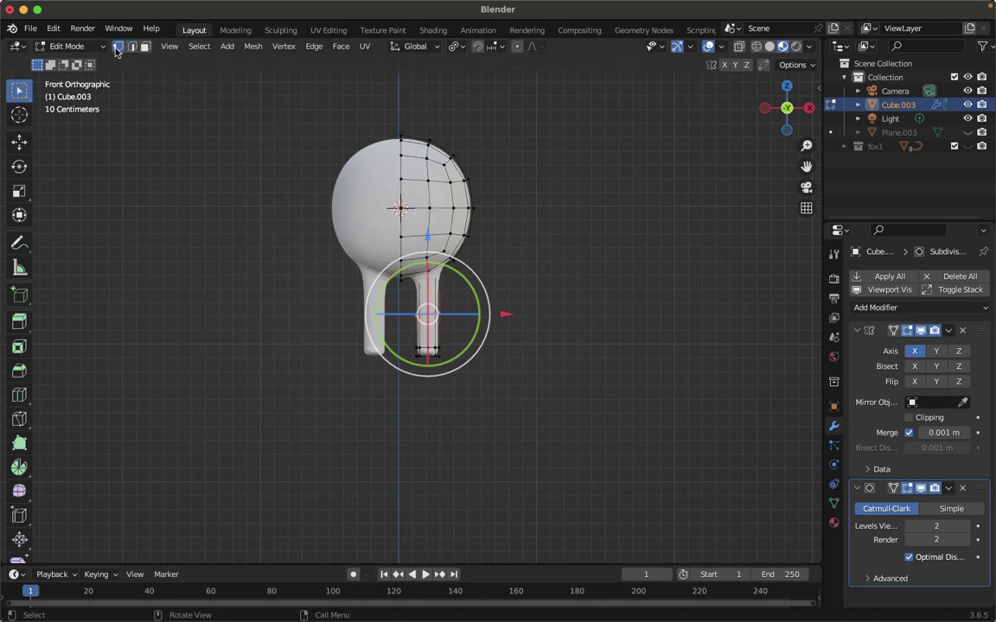
{"action": "left_click", "coordinate": [401, 137]}
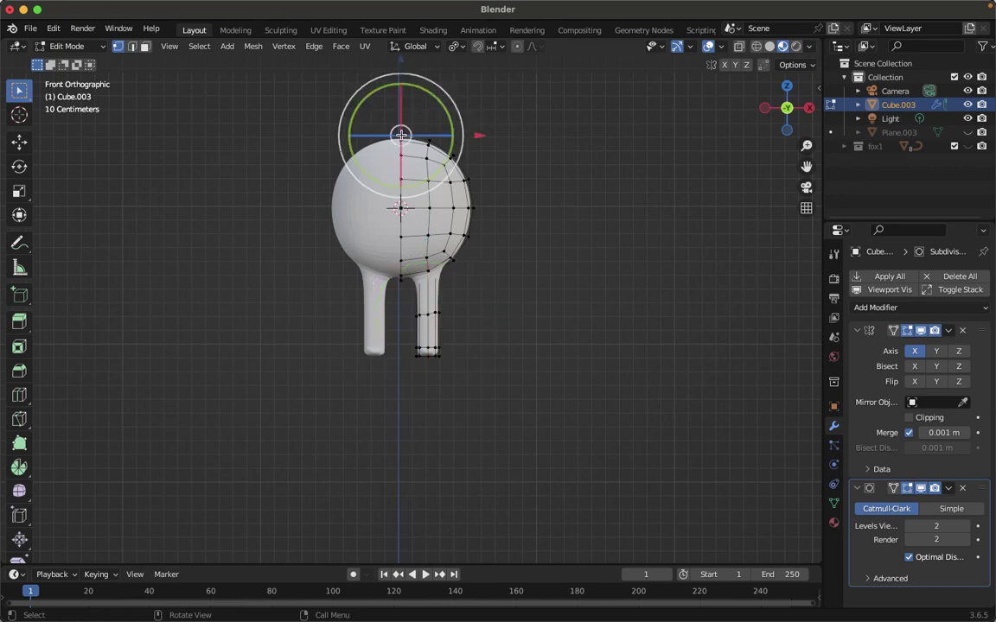
{"action": "left_click", "coordinate": [516, 48]}
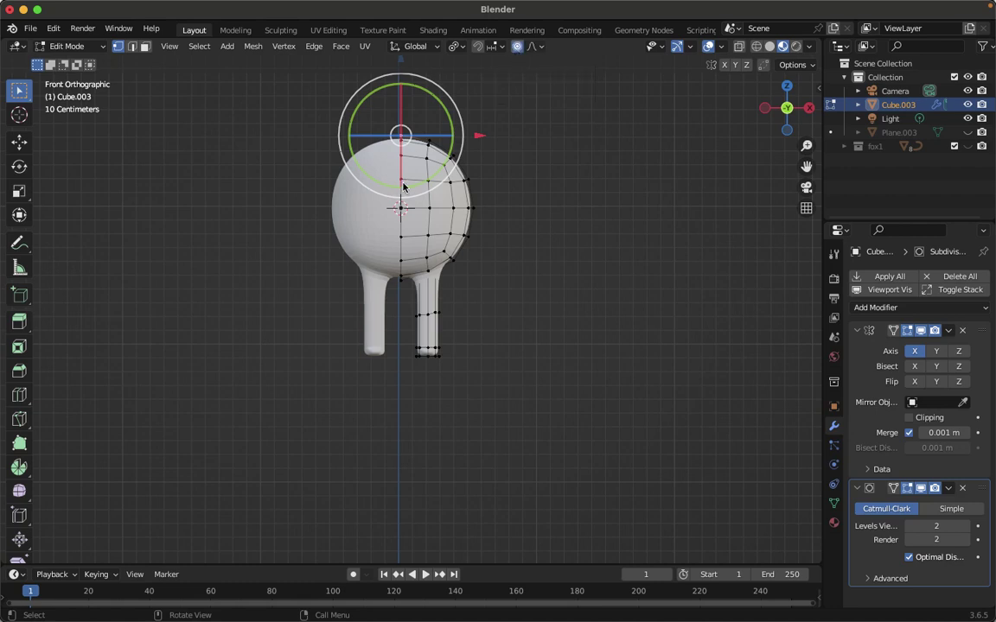
{"action": "scroll", "coordinate": [403, 186], "scroll_direction": "up", "scroll_amount": 5, "text": "shift"}
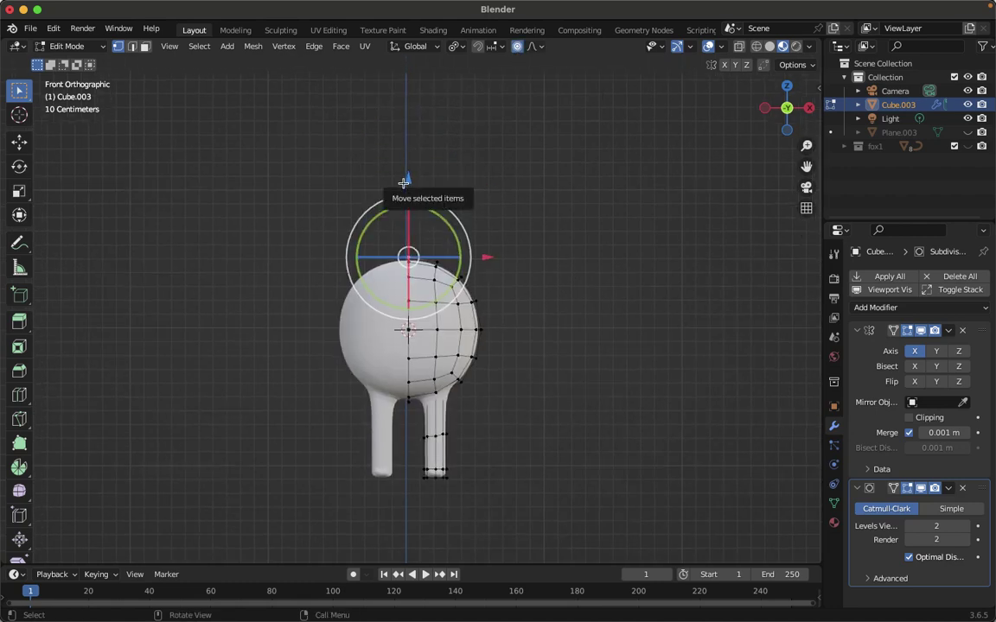
Try raising the top vertex along Z with a proportional size of 0.3 m, and undo the move
{"action": "key", "text": "g"}
{"action": "key", "text": "z"}
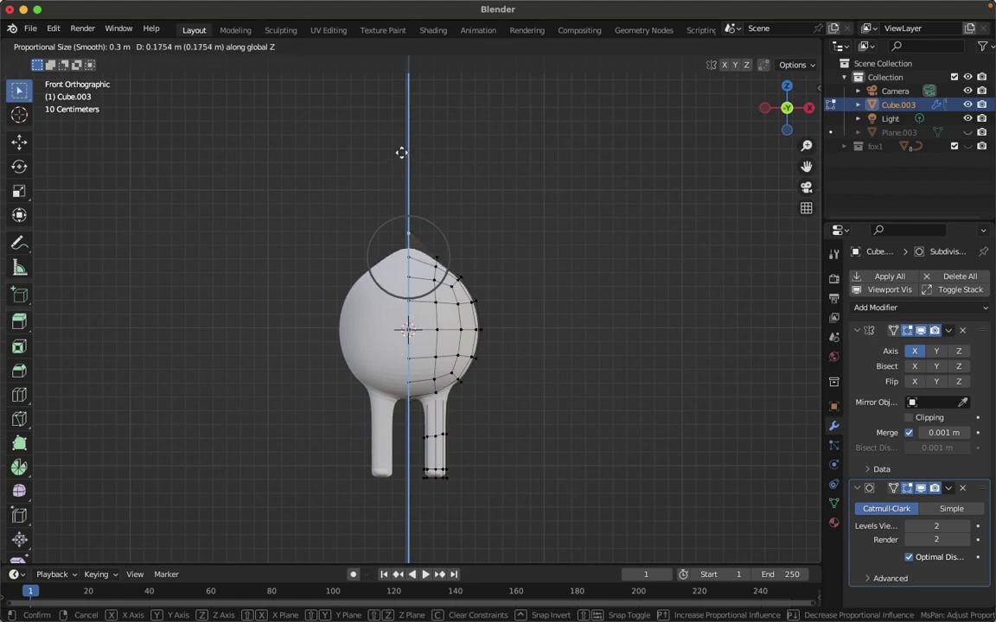
{"action": "left_click", "coordinate": [401, 105]}
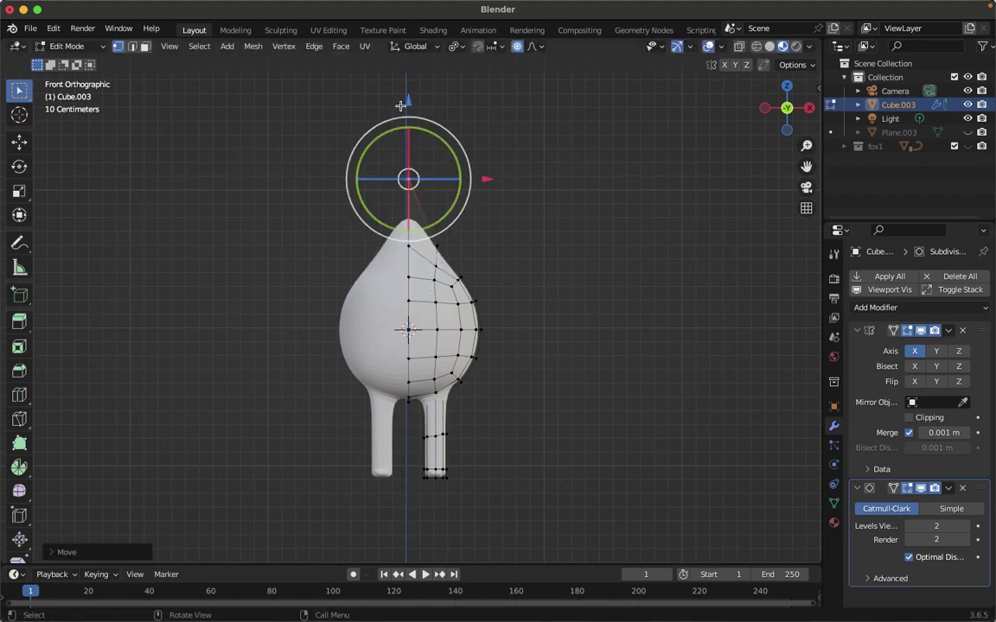
{"action": "key", "text": "ctrl+z"}
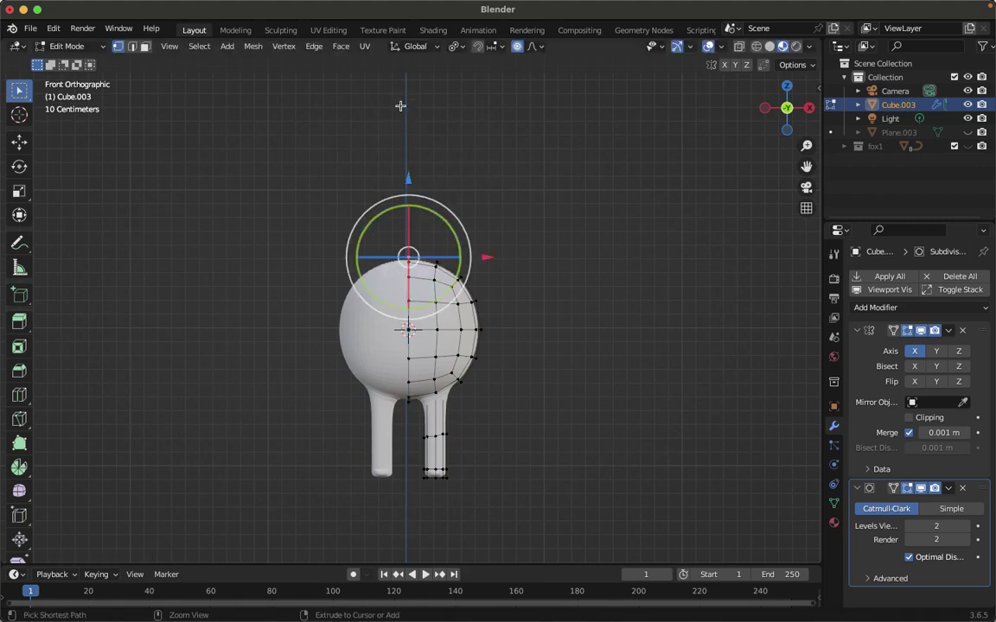
Try raising the top vertex along Z with the proportional size set to 1 m, and undo the move
{"action": "left_click", "coordinate": [542, 46]}
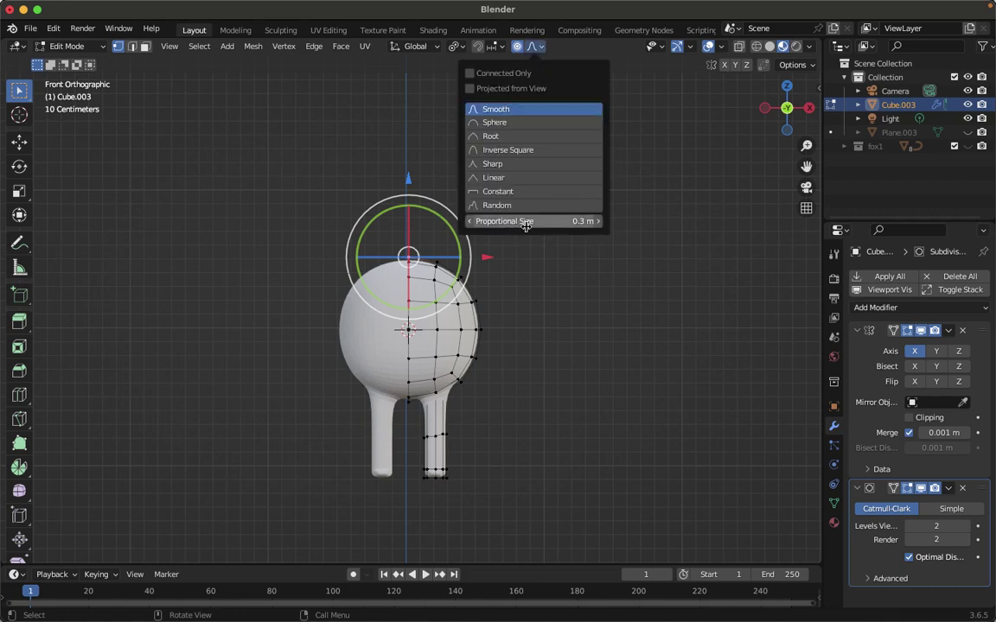
{"action": "left_click", "coordinate": [598, 221]}
{"action": "left_click", "coordinate": [598, 221]}
{"action": "left_click", "coordinate": [598, 222]}
{"action": "left_click", "coordinate": [598, 222]}
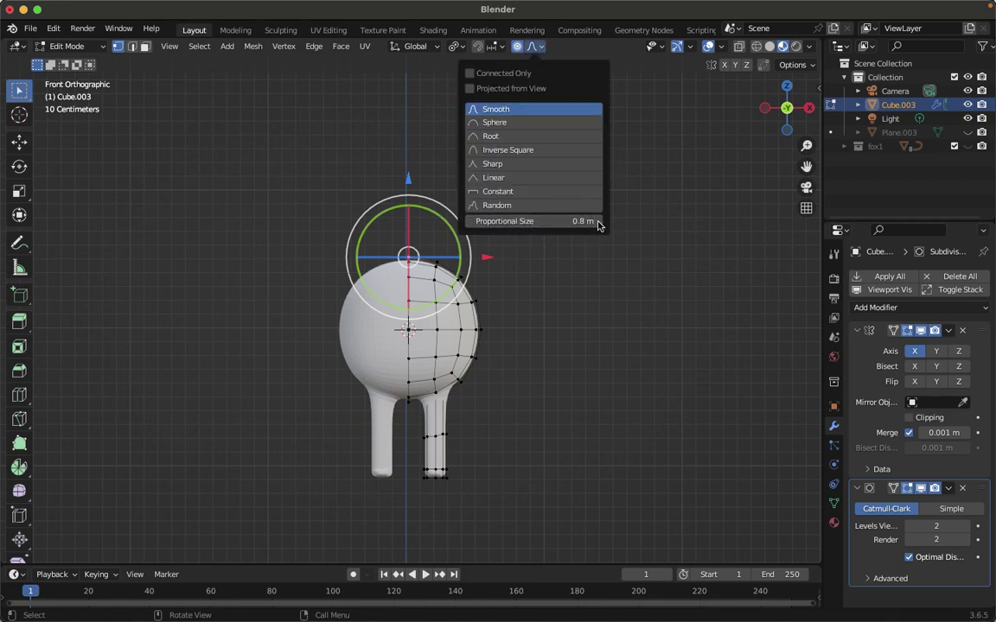
{"action": "left_click", "coordinate": [598, 221]}
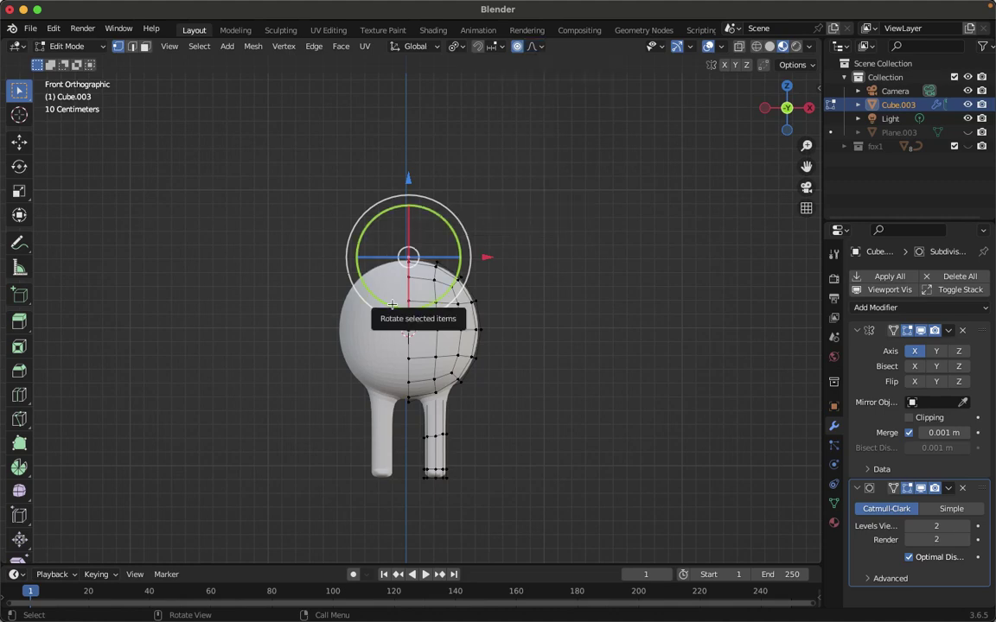
{"action": "key", "text": "g"}
{"action": "key", "text": "z"}
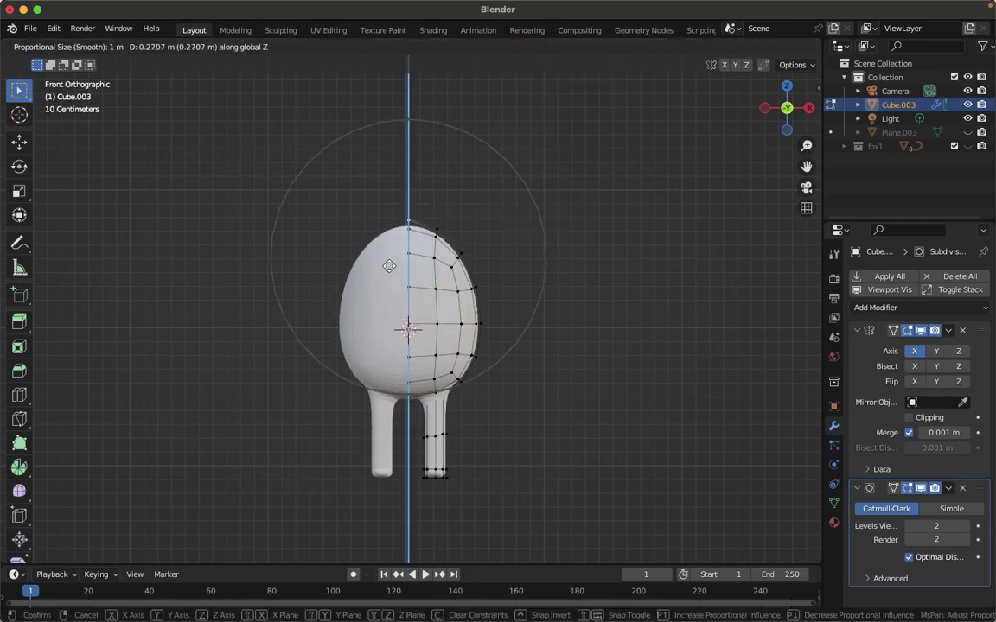
{"action": "left_click", "coordinate": [389, 266]}
{"action": "key", "text": "ctrl+z"}
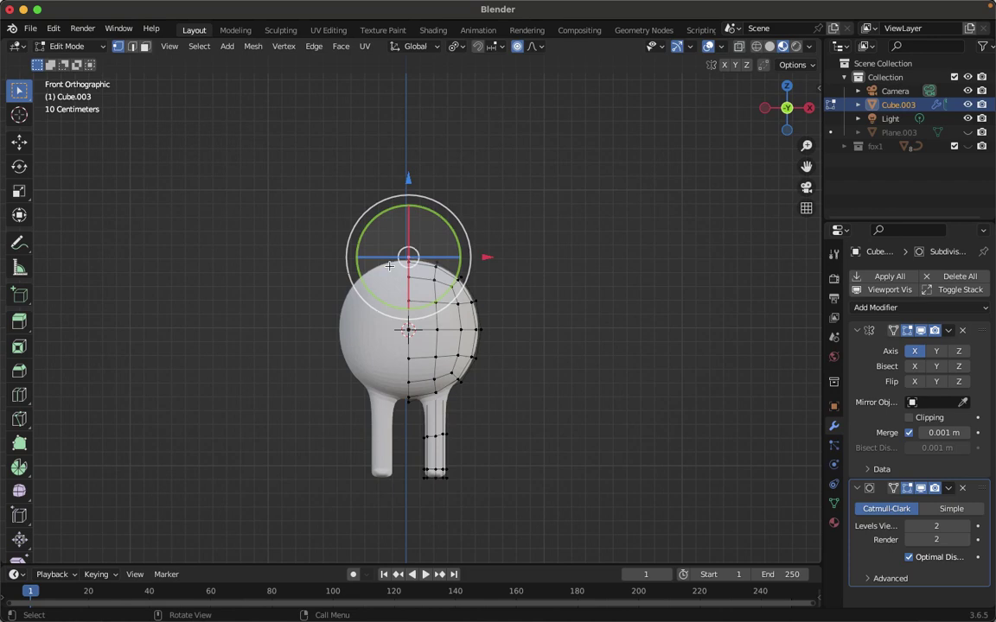
Set the proportional size to 0.6 m, raise the top vertex along Z into an egg-shaped body, and disable proportional editing
{"action": "left_click", "coordinate": [541, 49]}
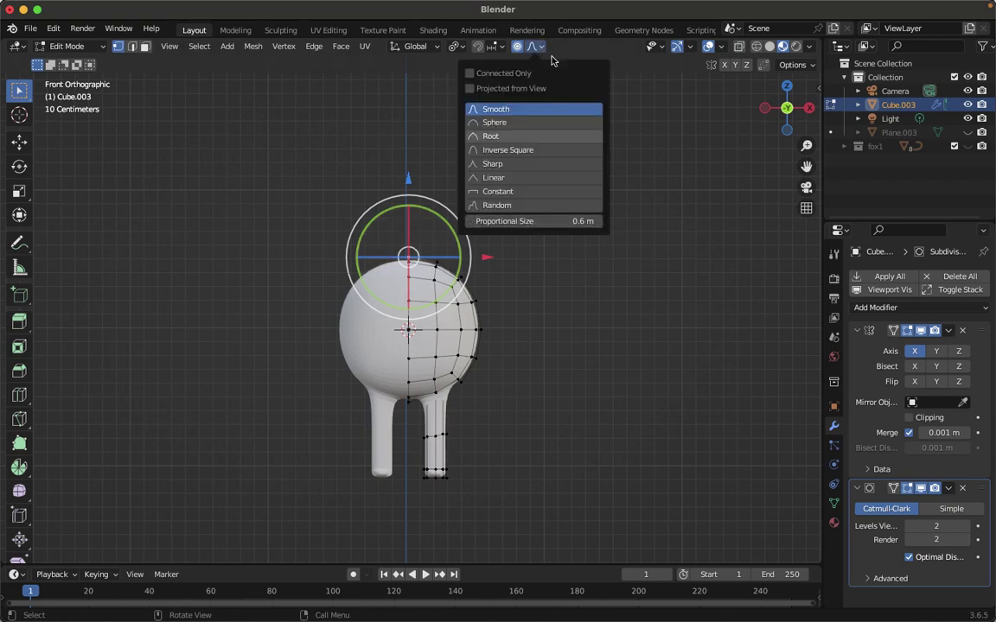
{"action": "key", "text": "g"}
{"action": "key", "text": "z"}
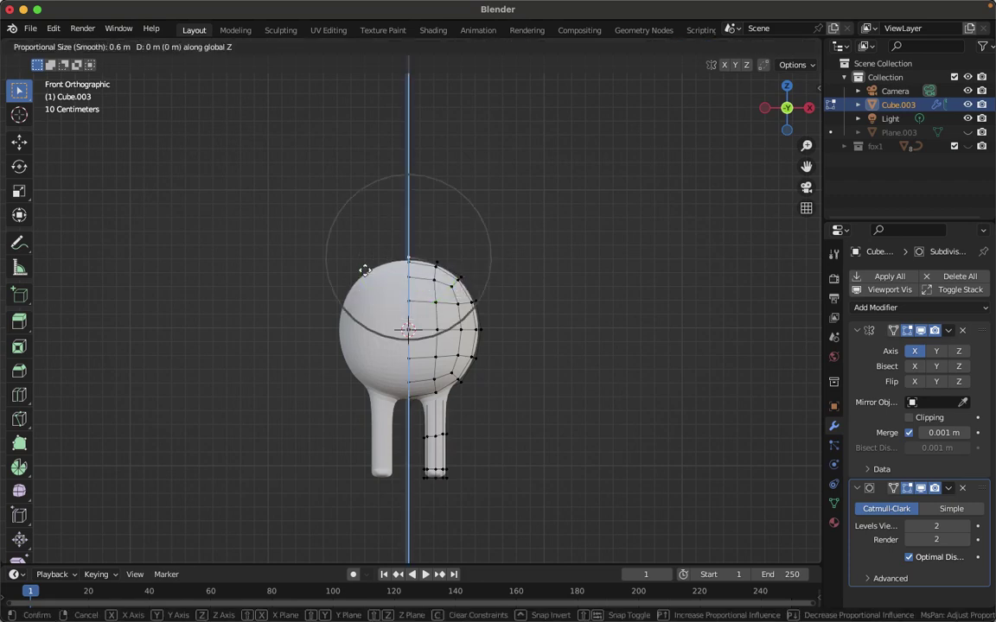
{"action": "left_click", "coordinate": [369, 196]}
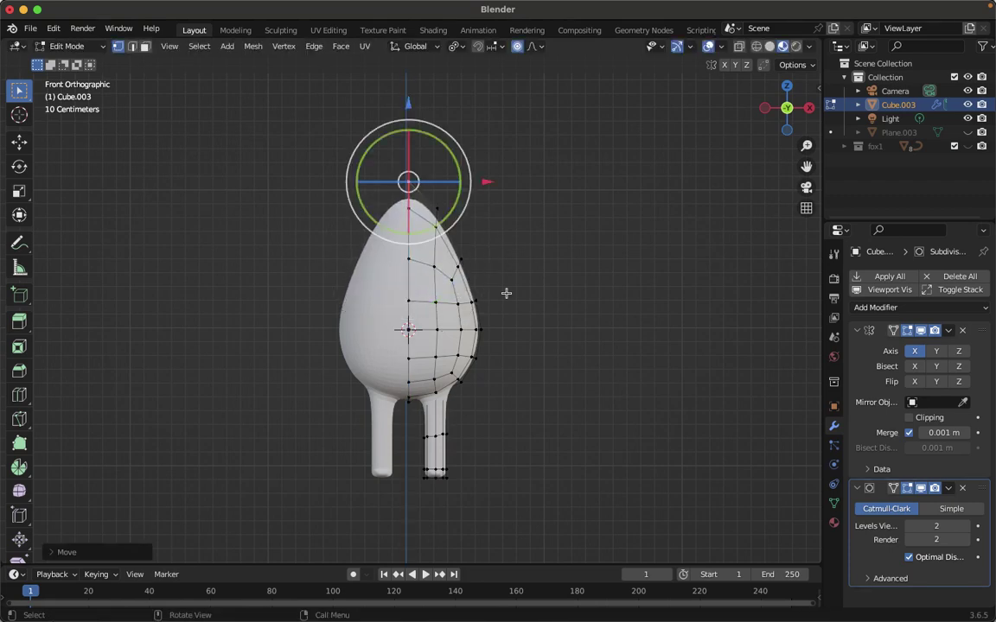
{"action": "left_click", "coordinate": [517, 46]}
Inset the two adjacent faces high on the body's side and delete the inner faces to open an arm hole
{"action": "scroll", "coordinate": [535, 215], "scroll_direction": "right", "scroll_amount": 10}
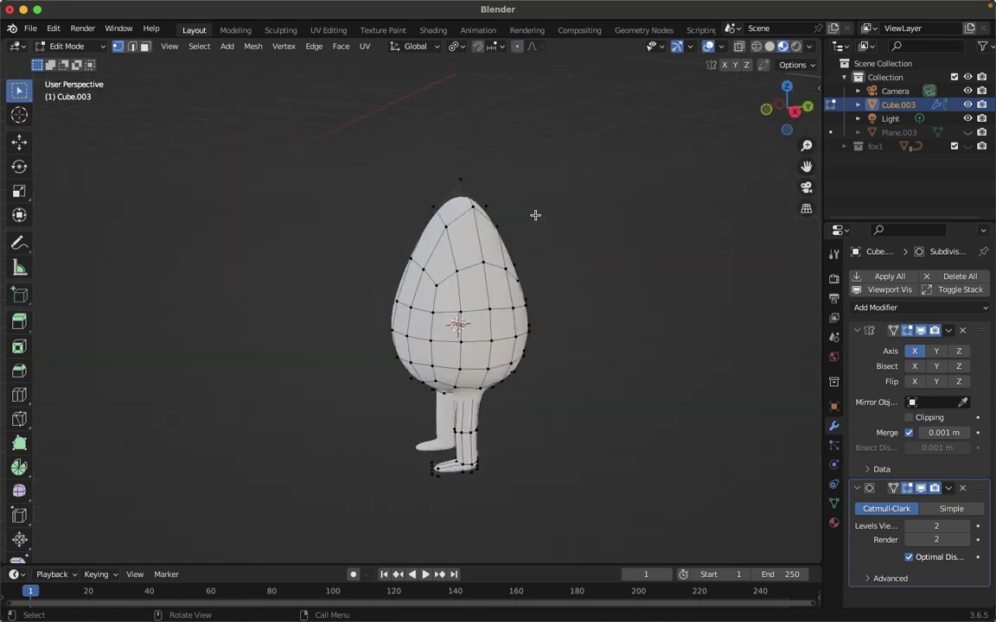
{"action": "left_click", "coordinate": [145, 46]}
{"action": "left_click", "coordinate": [449, 243]}
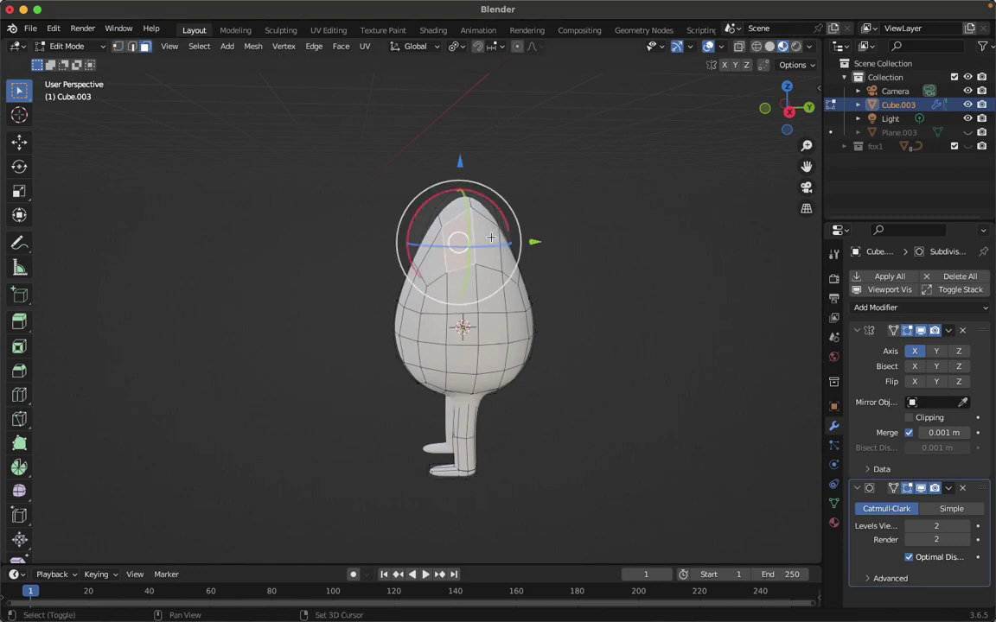
{"action": "left_click", "coordinate": [490, 237], "text": "shift"}
{"action": "key", "text": "i"}
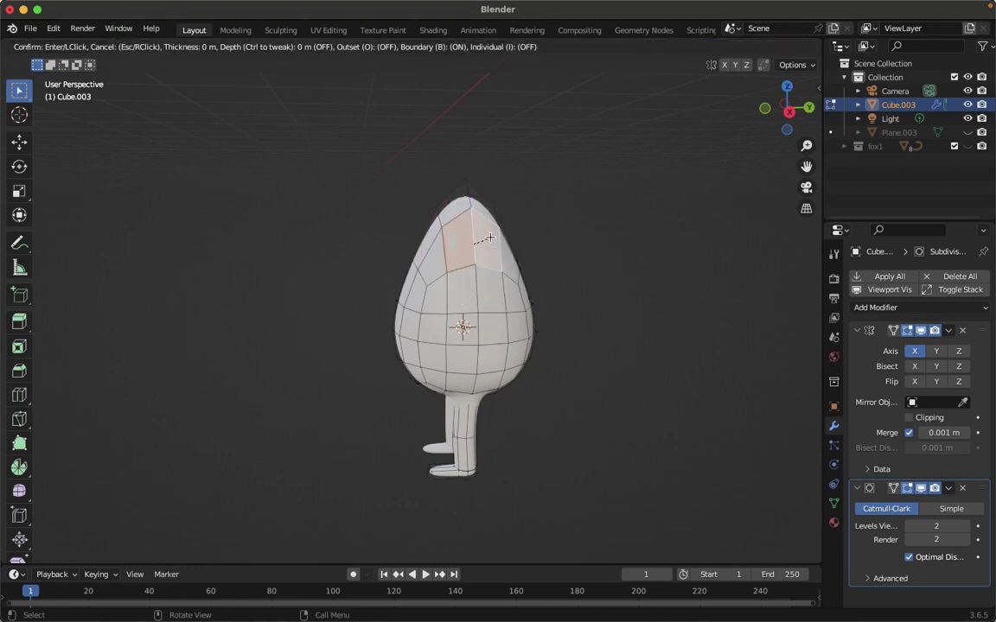
{"action": "left_click", "coordinate": [444, 250]}
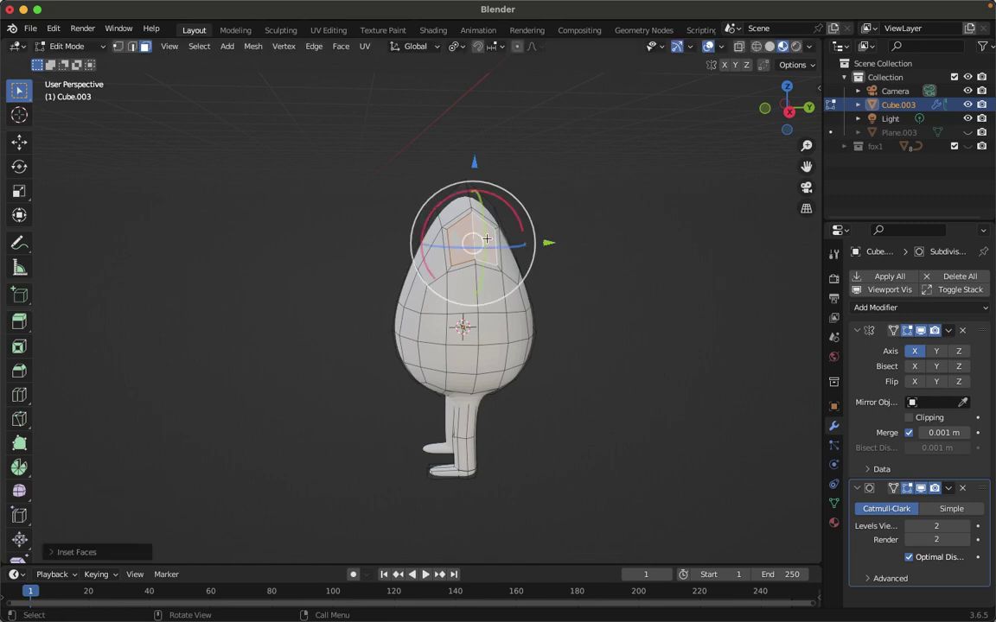
{"action": "key", "text": "x"}
{"action": "left_click", "coordinate": [443, 255]}
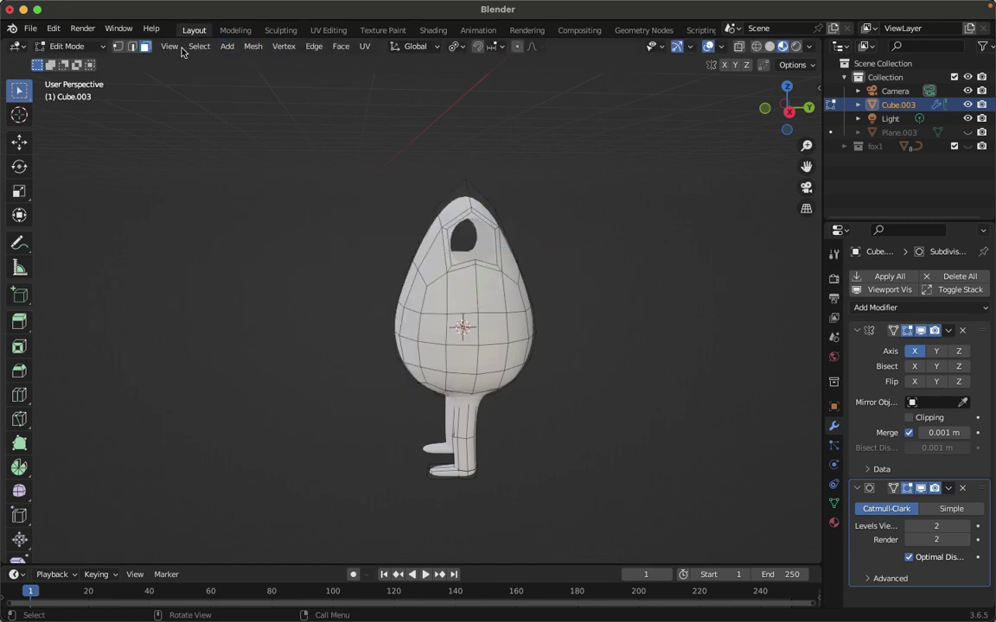
Select the arm hole's edge loop, round it with To Sphere, and scale it down to a small opening
{"action": "left_click", "coordinate": [129, 45]}
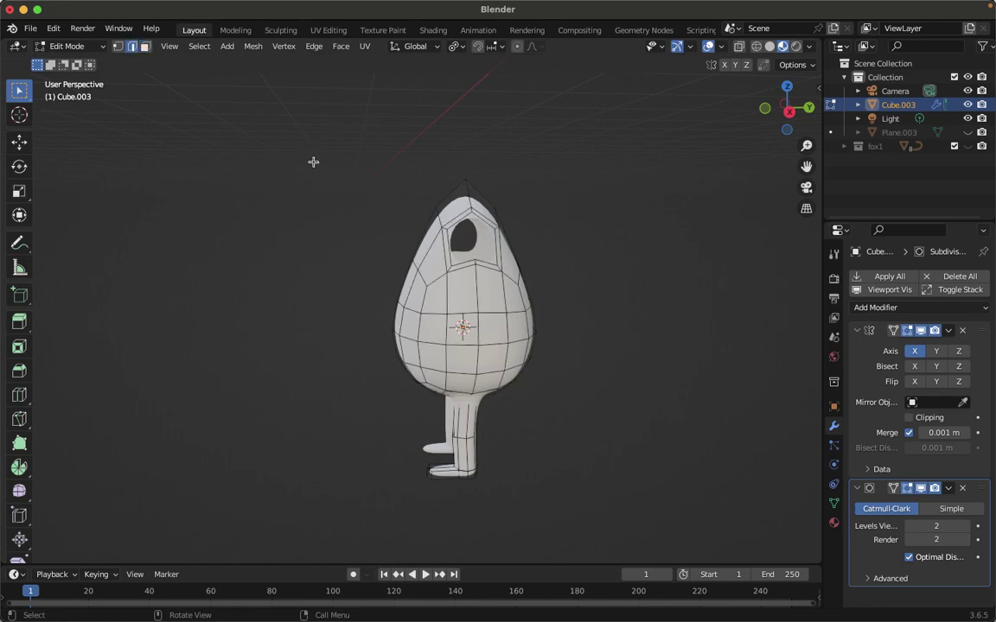
{"action": "left_click", "coordinate": [460, 222], "text": "alt"}
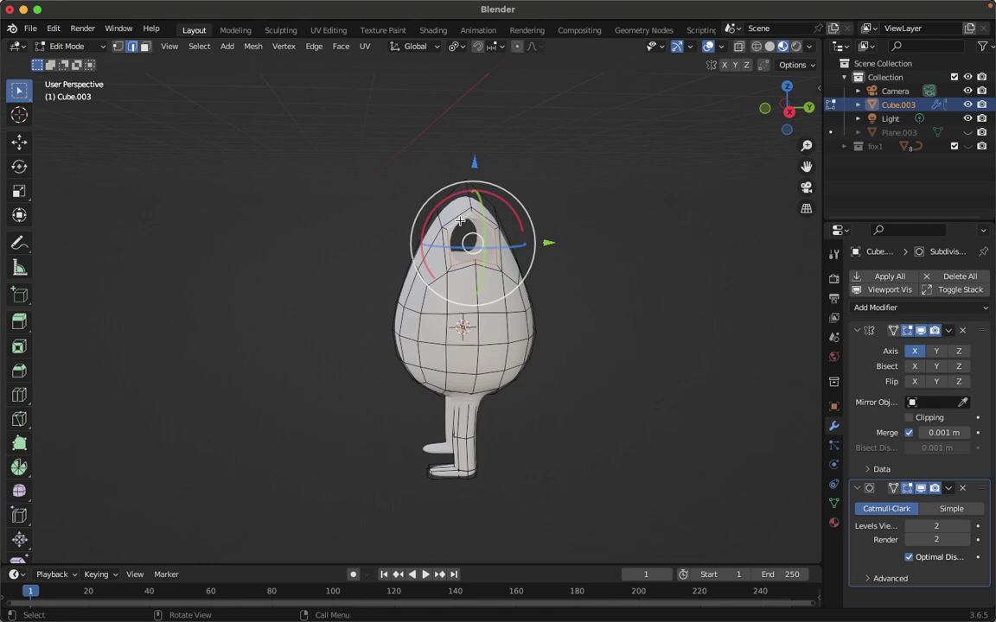
{"action": "key", "text": "F3"}
{"action": "key", "text": "Return"}
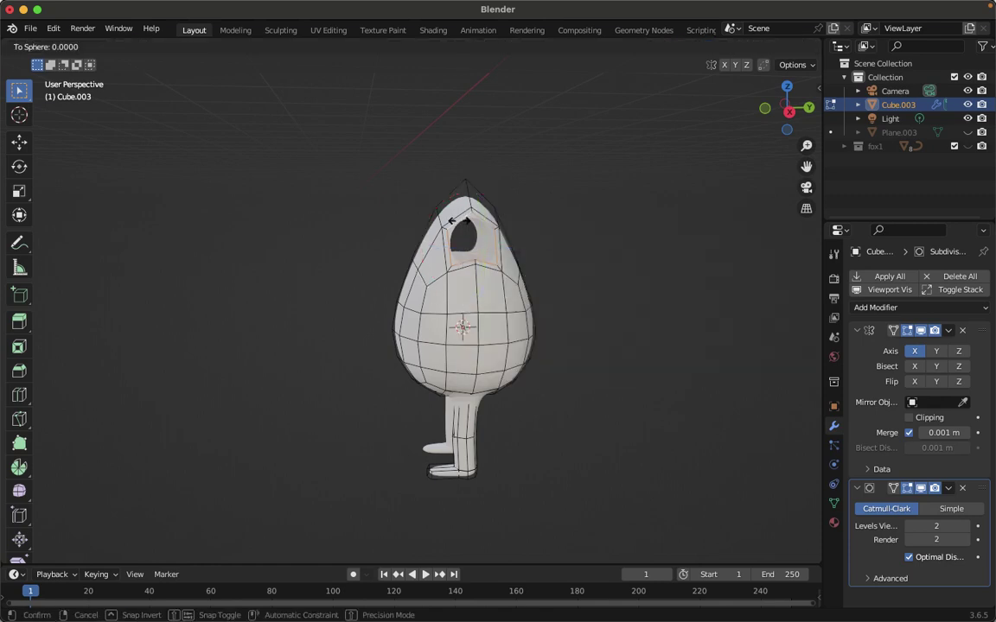
{"action": "left_click", "coordinate": [576, 158]}
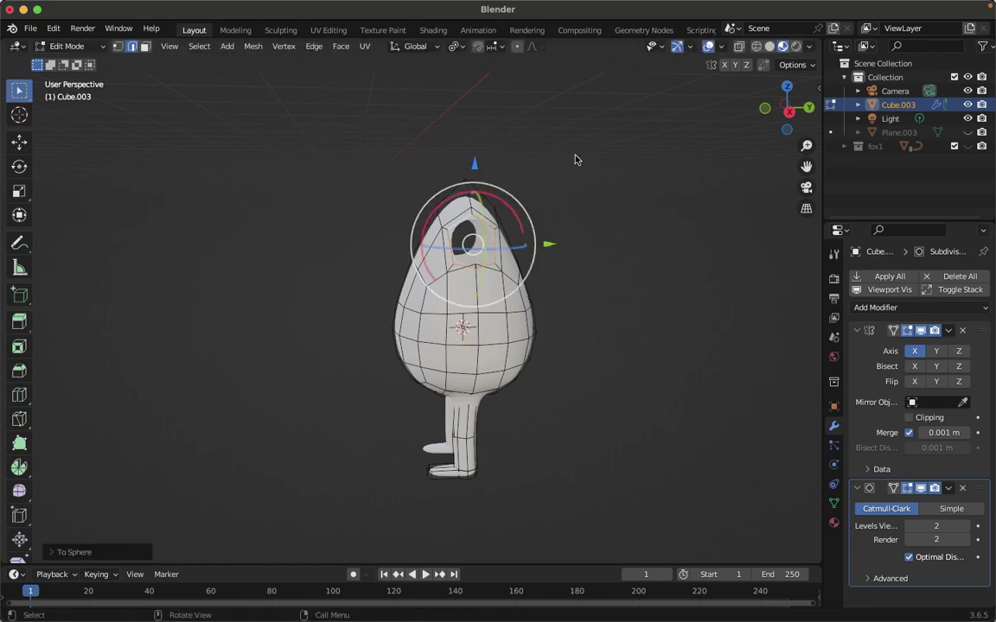
{"action": "key", "text": "s"}
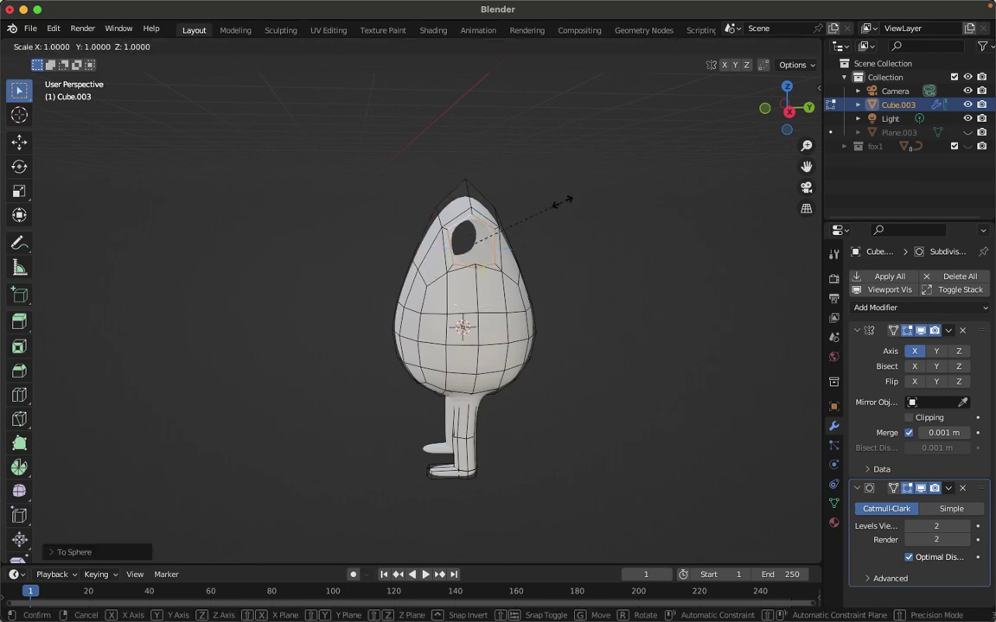
{"action": "left_click", "coordinate": [504, 221]}
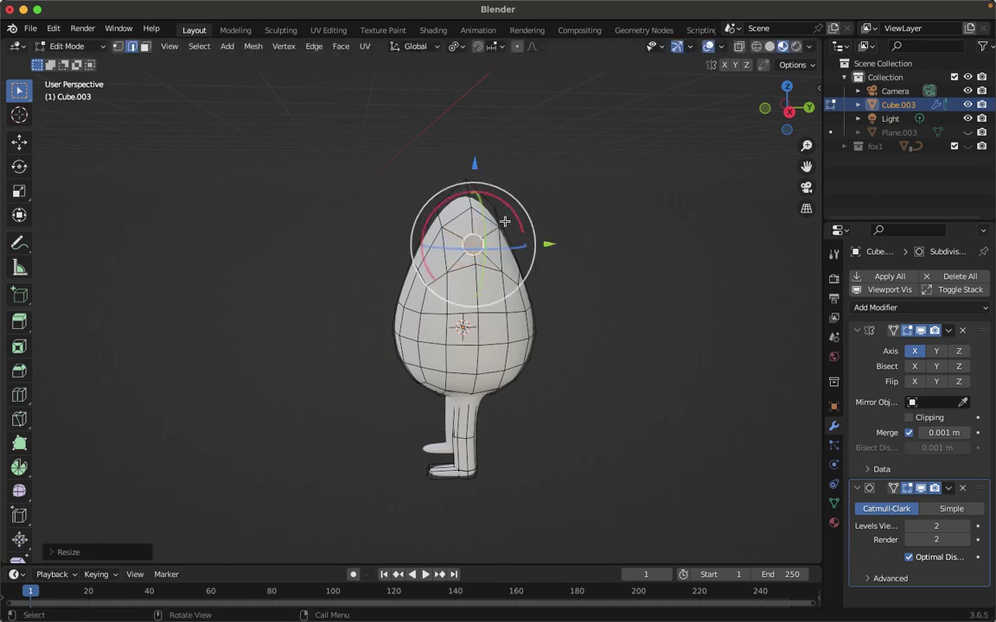
In front view, extrude the arm hole's edge loop outward along X to form a long straight arm
{"action": "key", "text": "KP_1"}
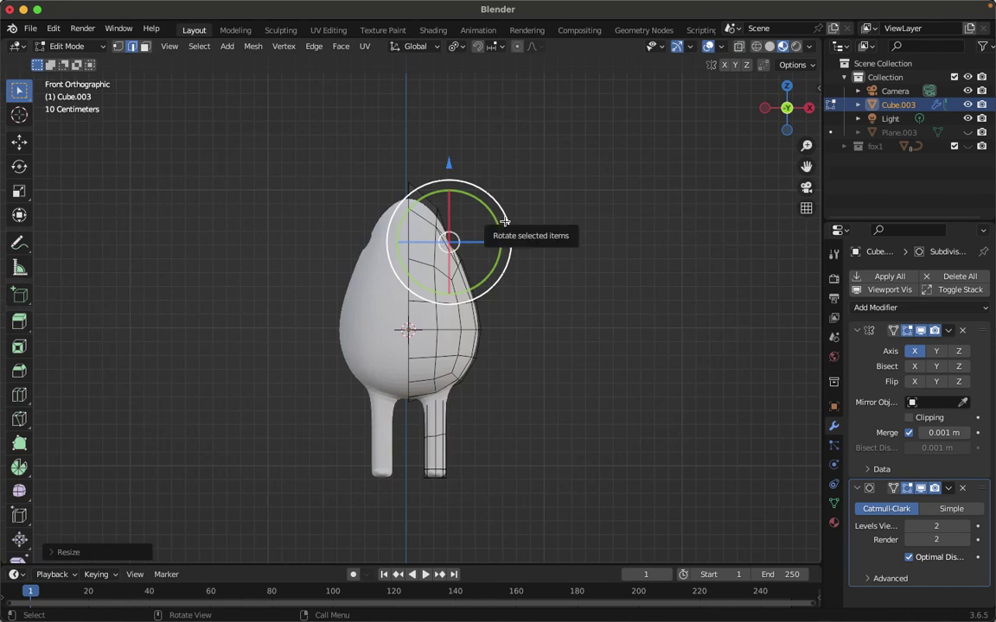
{"action": "key", "text": "g"}
{"action": "key", "text": "x"}
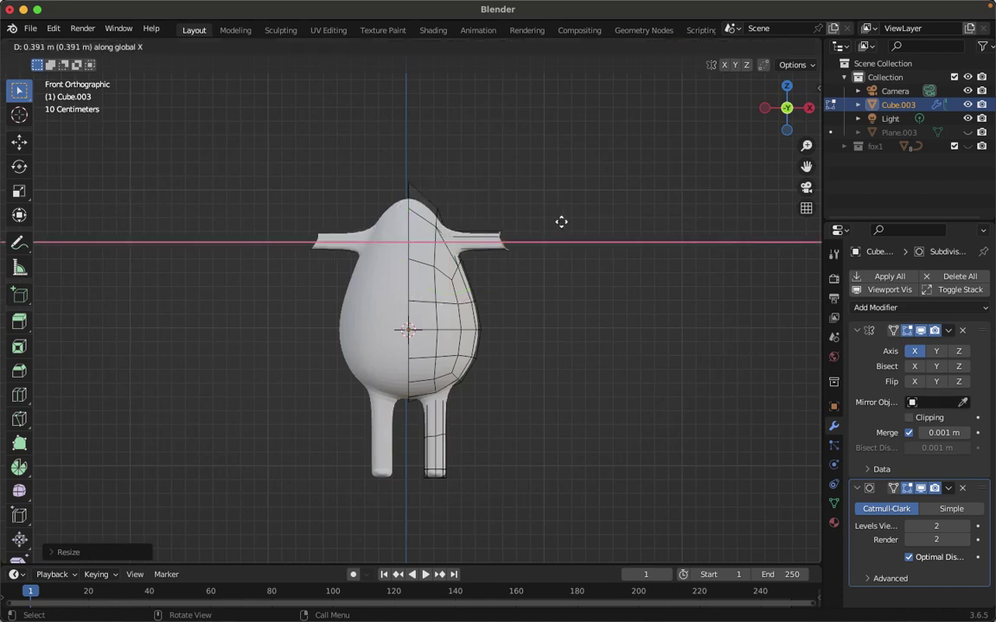
{"action": "left_click", "coordinate": [618, 215]}
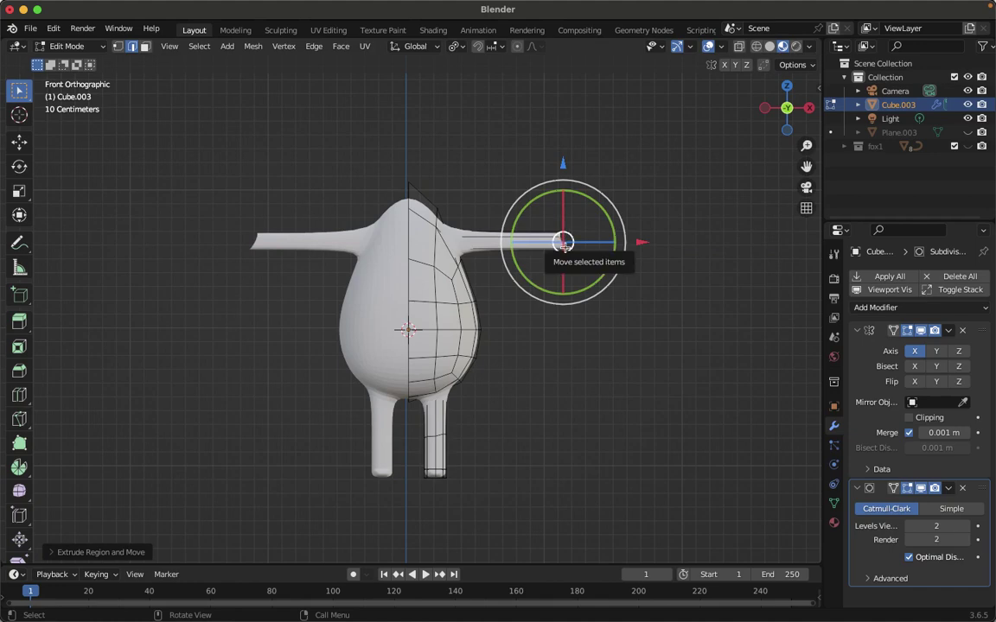
Flatten the arm's open end loop by scaling it to 0 along X
{"action": "key", "text": "s"}
{"action": "key", "text": "x"}
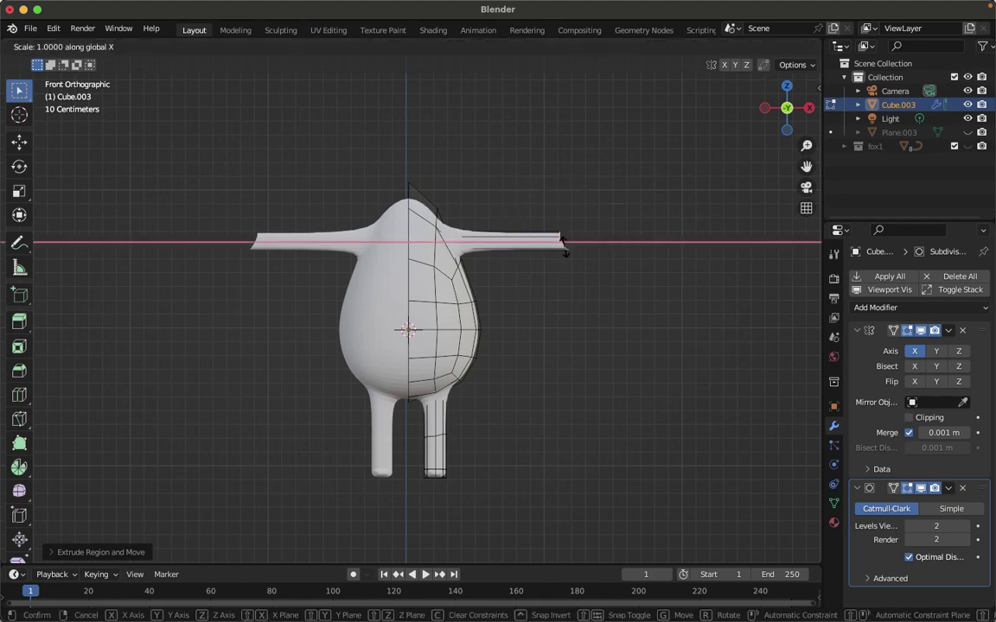
{"action": "key", "text": "0"}
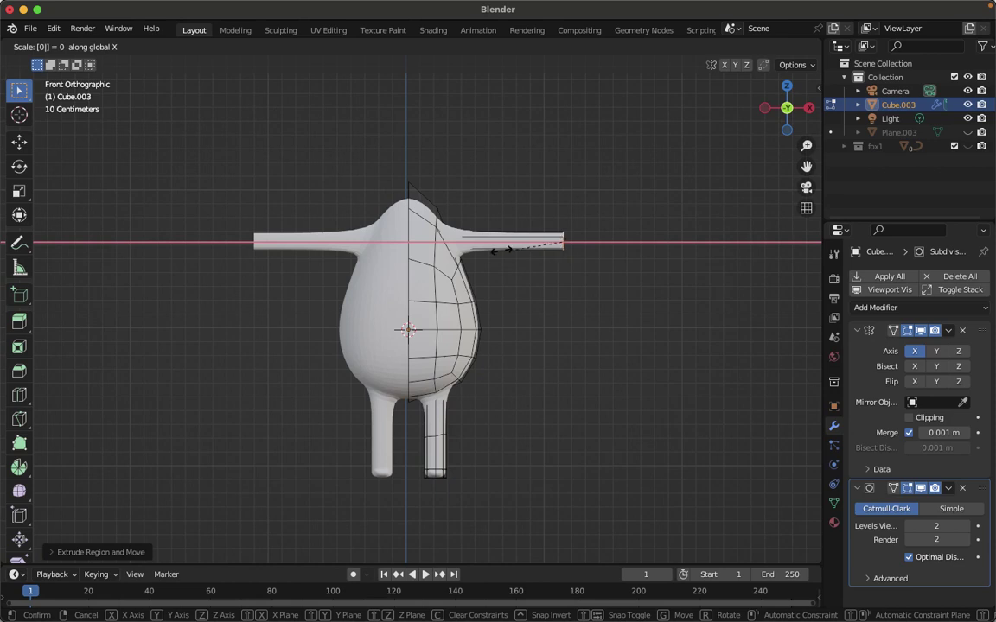
{"action": "key", "text": "Return"}
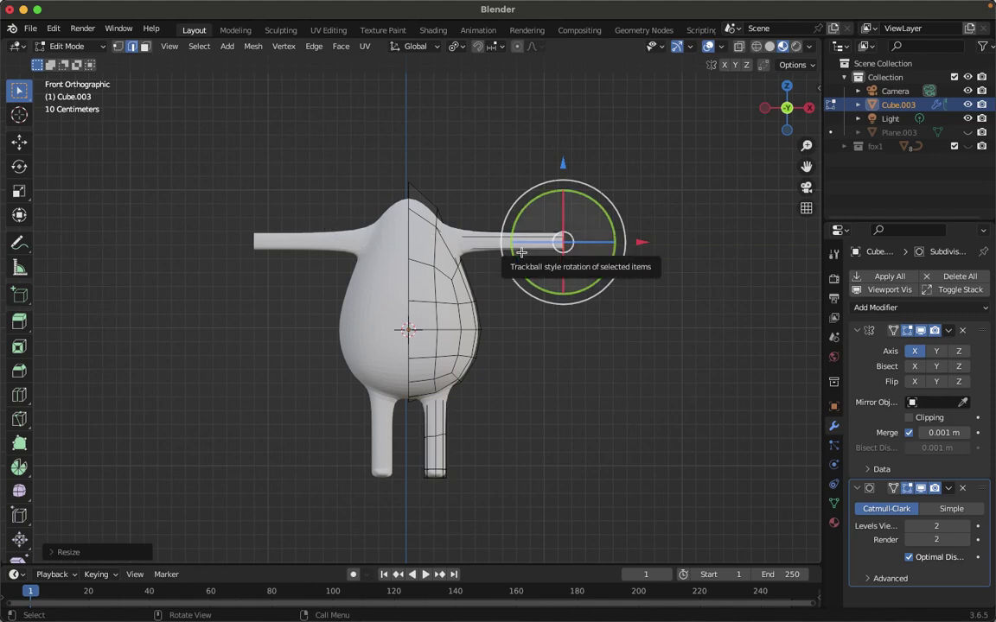
Add two edge loops around the arm, one slid in close to the shoulder and one midway along it
{"action": "key", "text": "ctrl+r"}
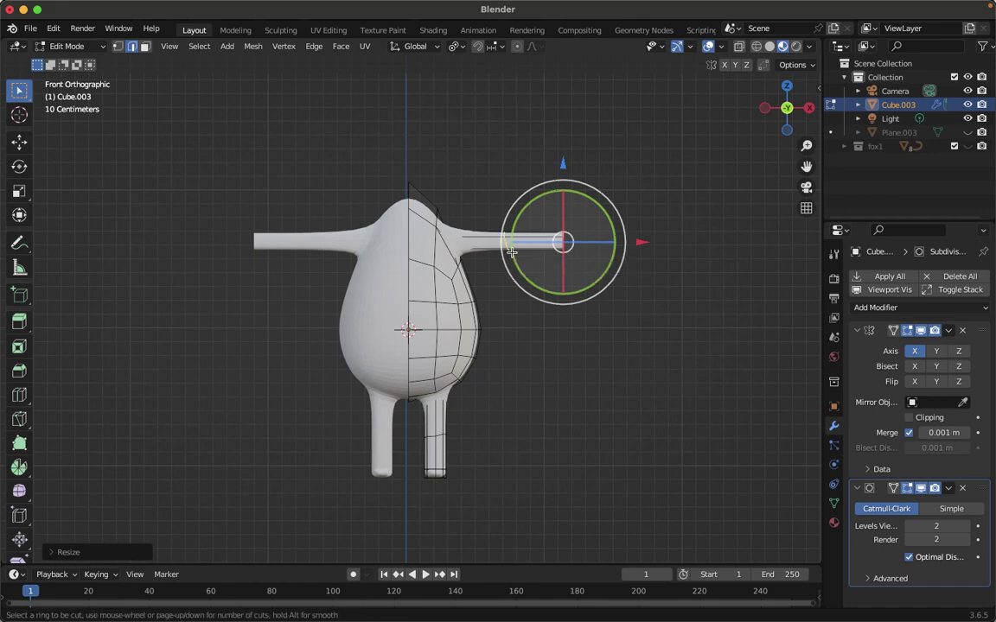
{"action": "left_click", "coordinate": [557, 242]}
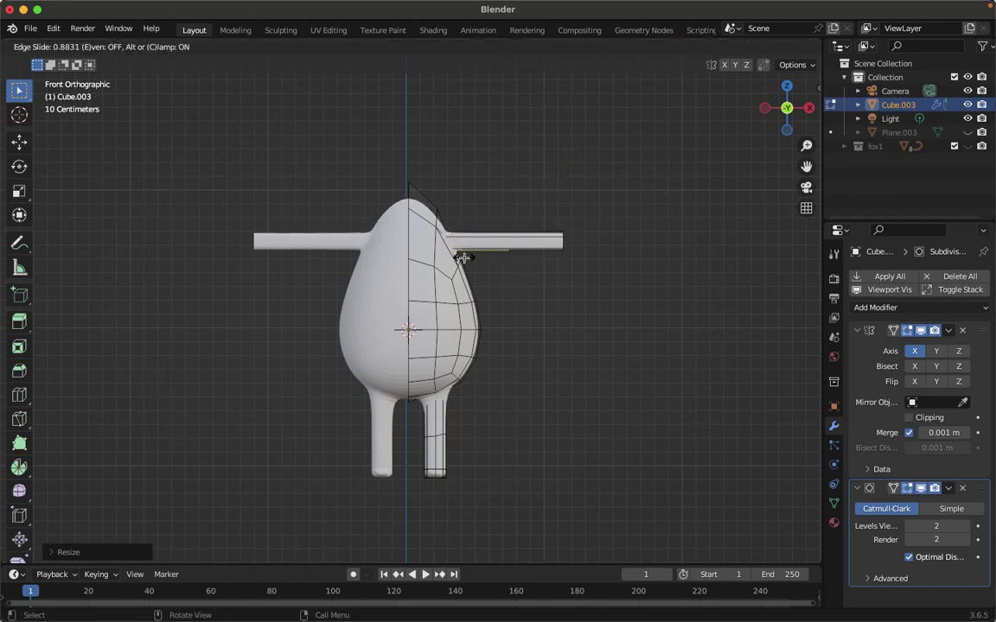
{"action": "left_click", "coordinate": [463, 258]}
{"action": "key", "text": "ctrl+r"}
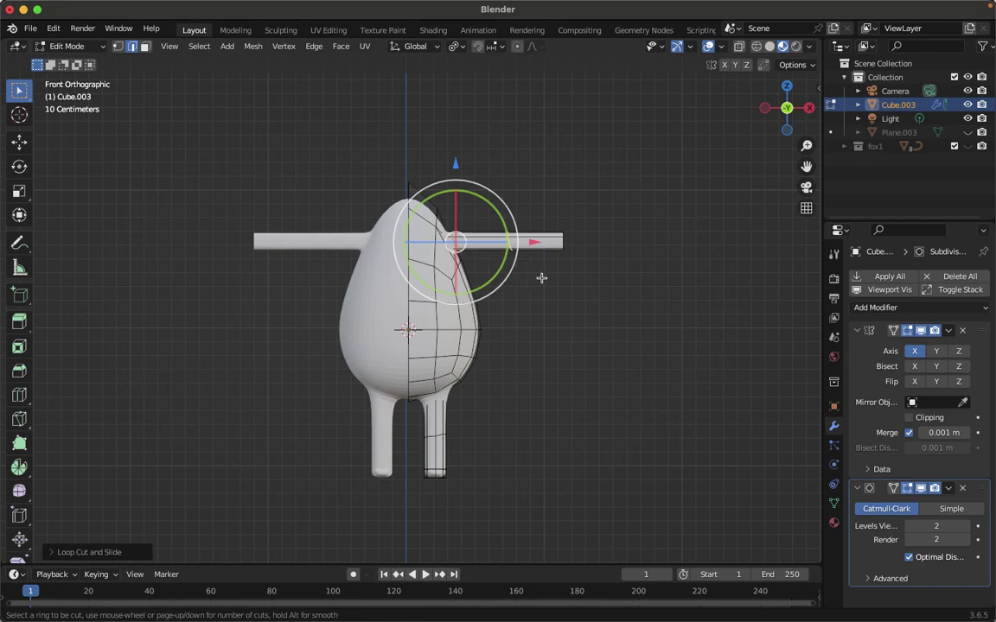
{"action": "left_click", "coordinate": [540, 278]}
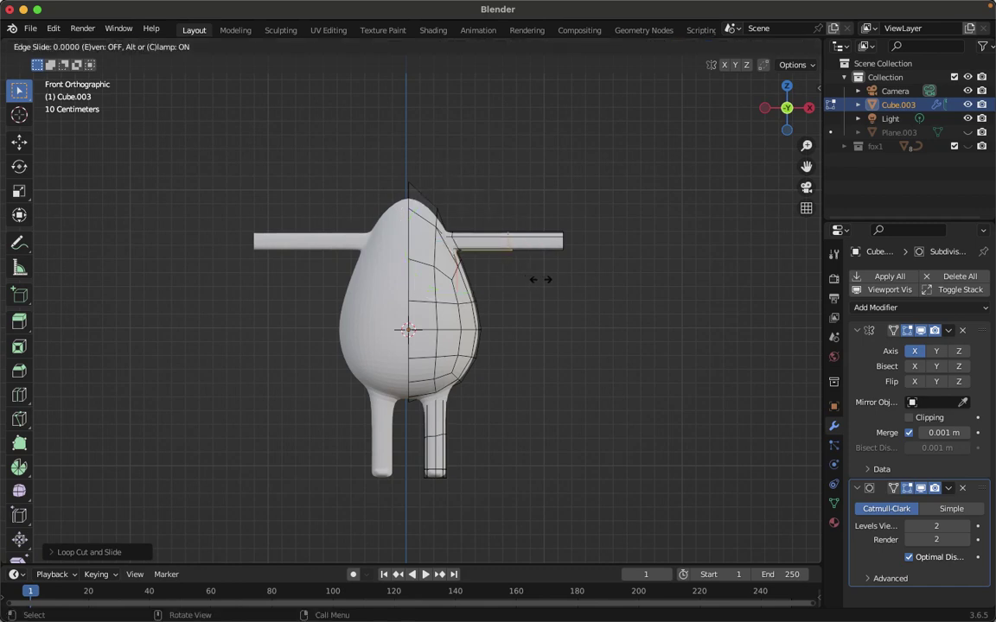
{"action": "left_click", "coordinate": [538, 280]}
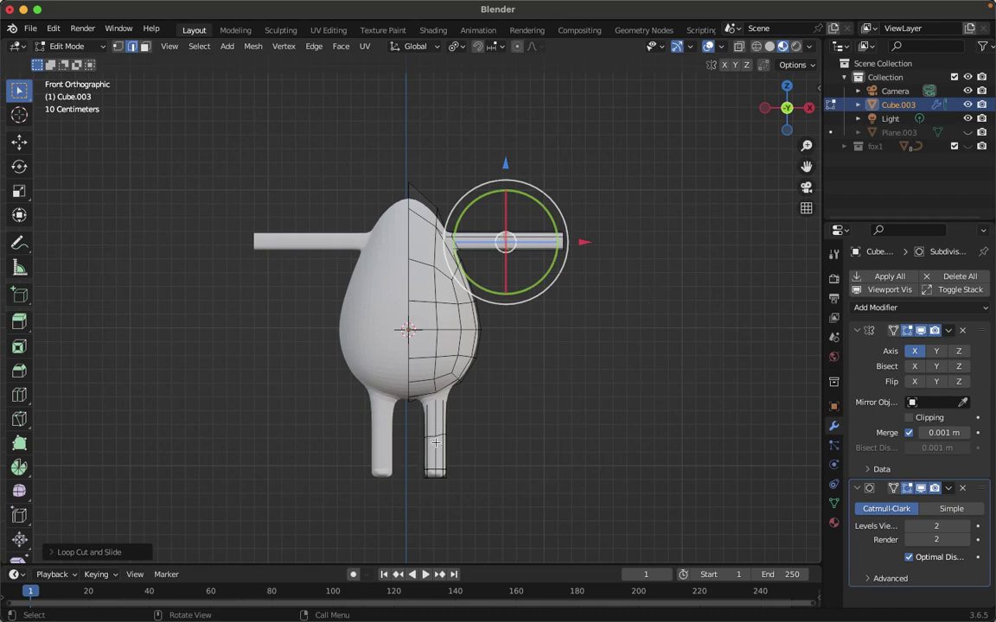
{"action": "key", "text": "alt+a"}
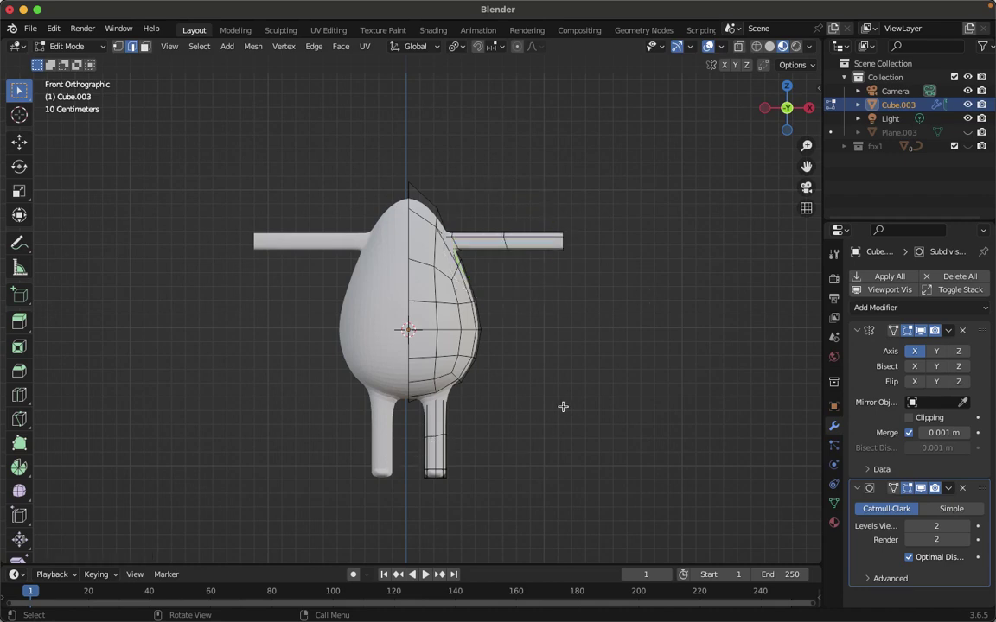
Apply all modifiers to the body in Object Mode and inspect it from several angles
{"action": "key", "text": "Tab"}
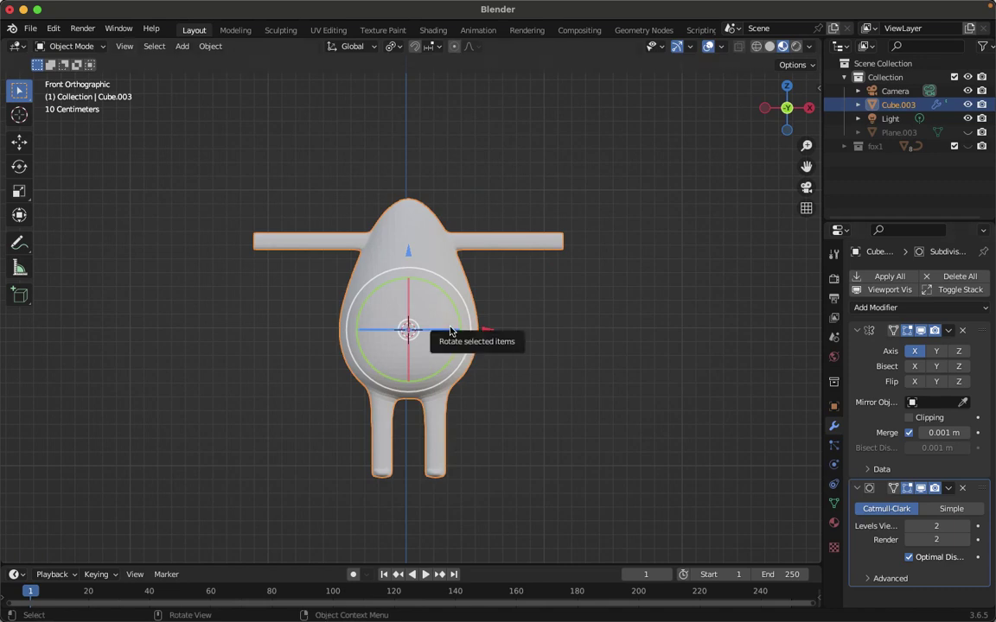
{"action": "key", "text": "ctrl+a"}
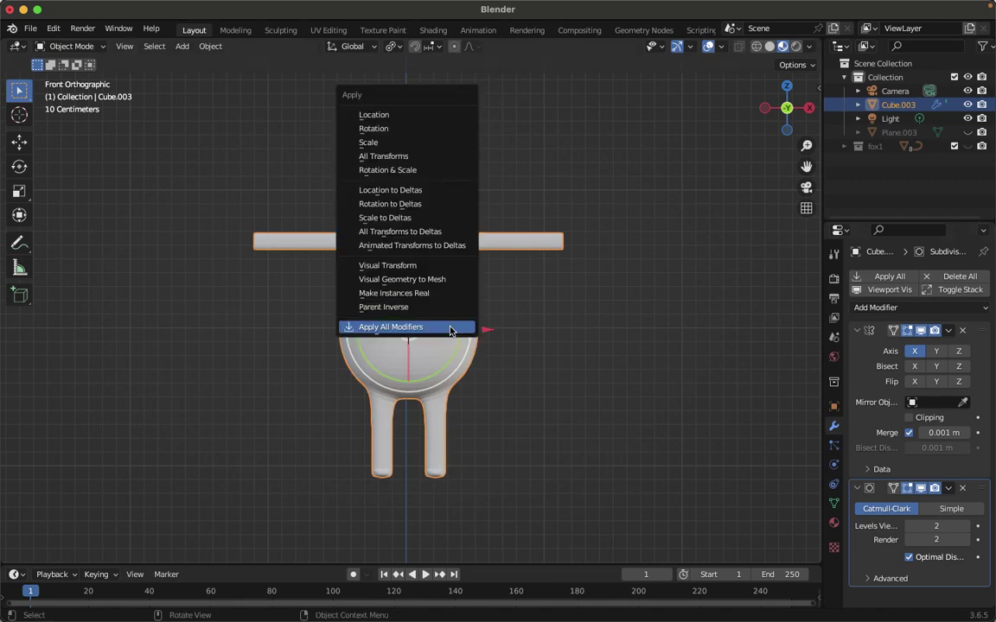
{"action": "left_click", "coordinate": [449, 330]}
{"action": "key", "text": "alt+a"}
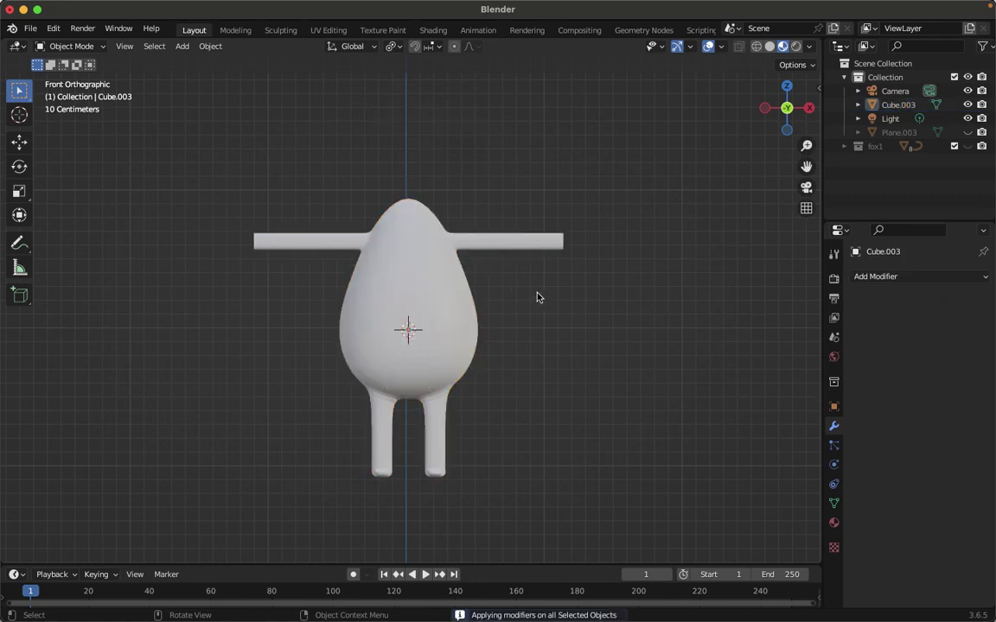
{"action": "left_click", "coordinate": [430, 274]}
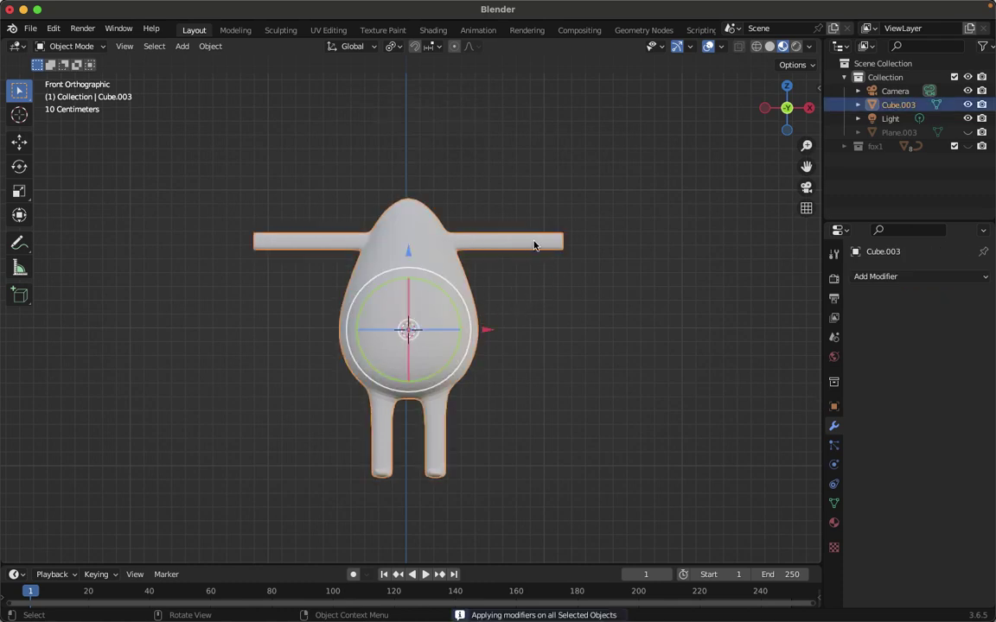
{"action": "scroll", "coordinate": [534, 245], "scroll_direction": "right", "scroll_amount": 10}
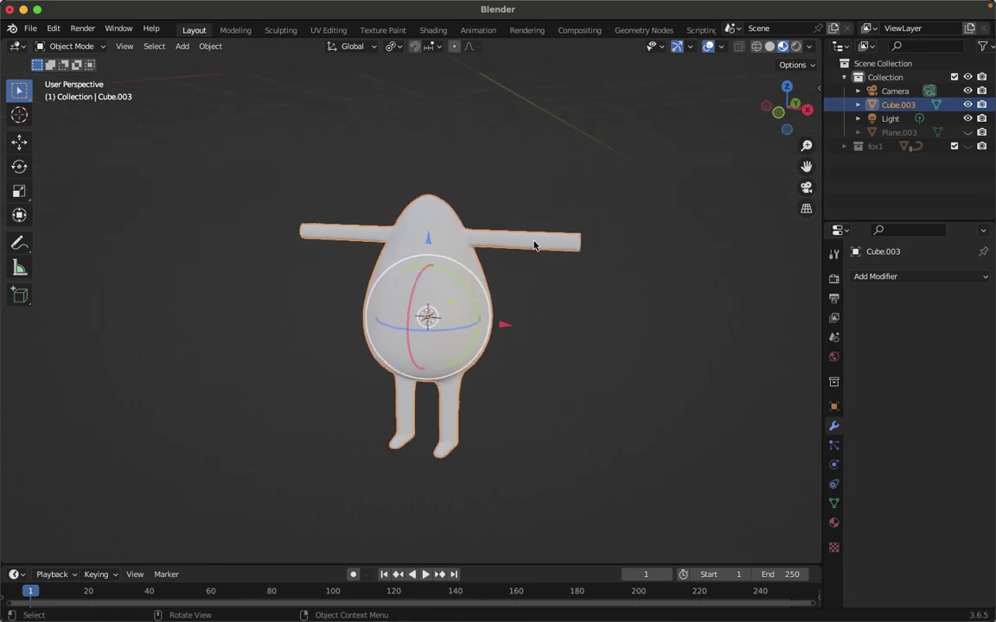
{"action": "scroll", "coordinate": [533, 245], "scroll_direction": "right", "scroll_amount": 10}
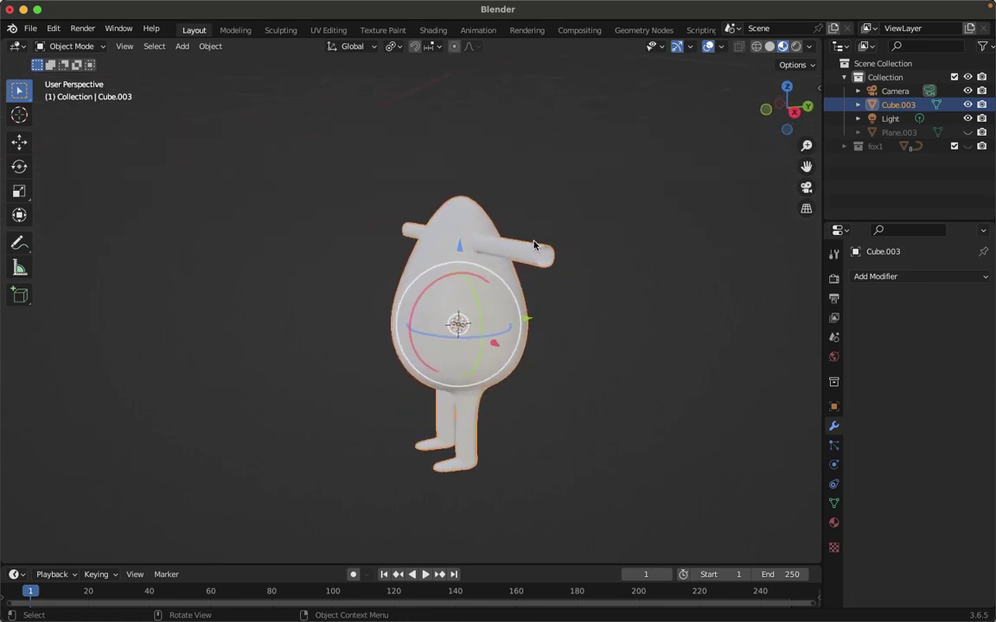
{"action": "scroll", "coordinate": [533, 246], "scroll_direction": "right", "scroll_amount": 1}
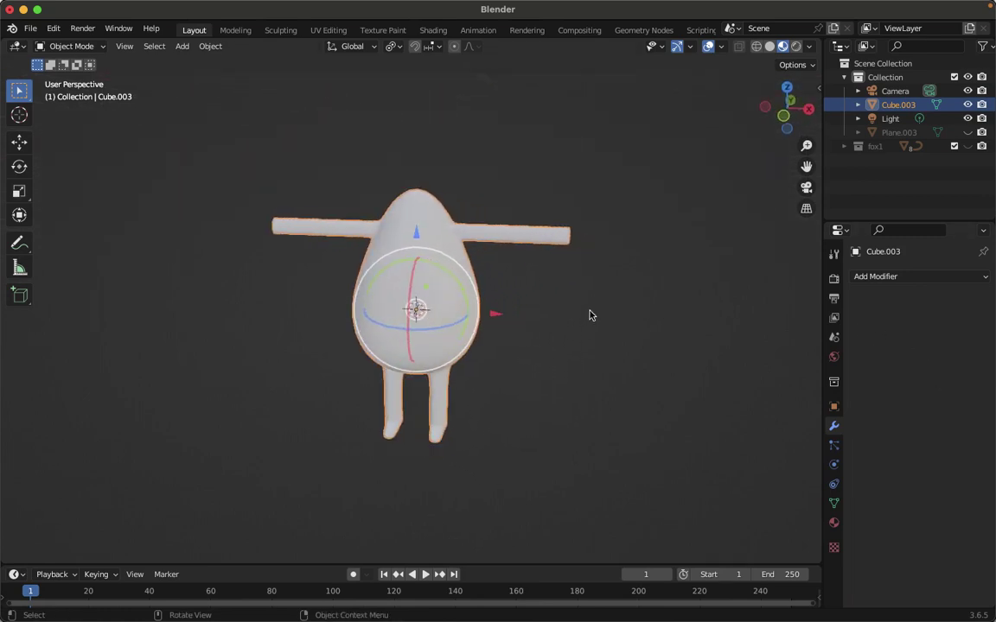
Add a Subdivision Surface modifier to the body and deselect it
{"action": "left_click", "coordinate": [887, 277]}
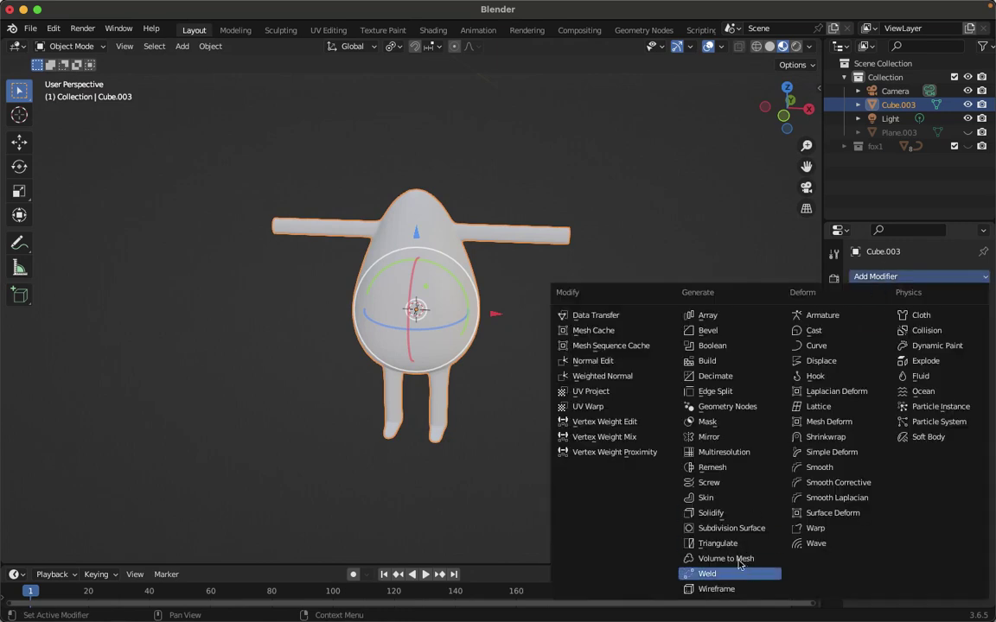
{"action": "left_click", "coordinate": [707, 524]}
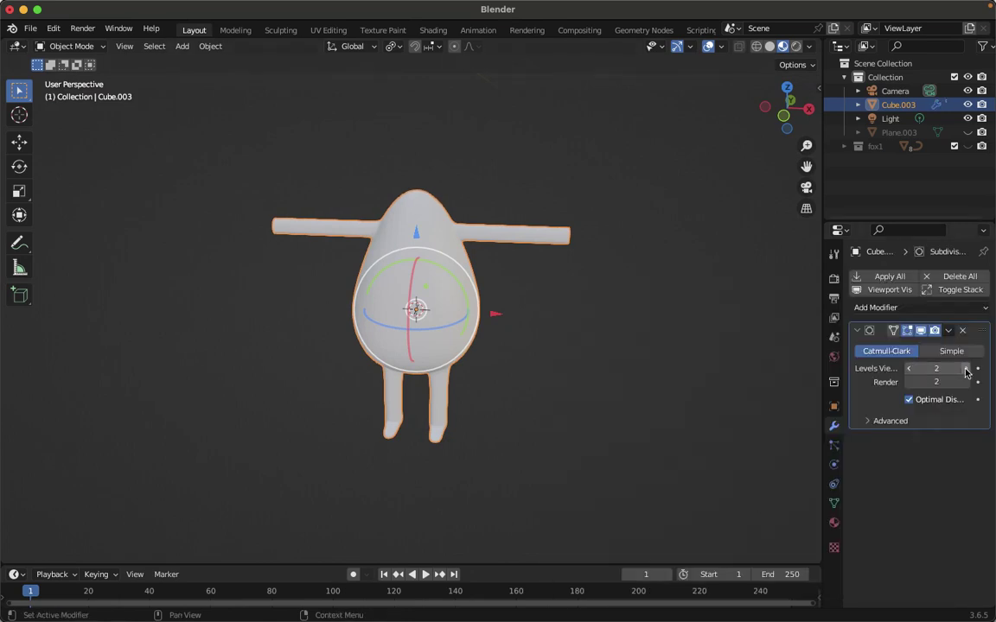
{"action": "left_click", "coordinate": [662, 323]}
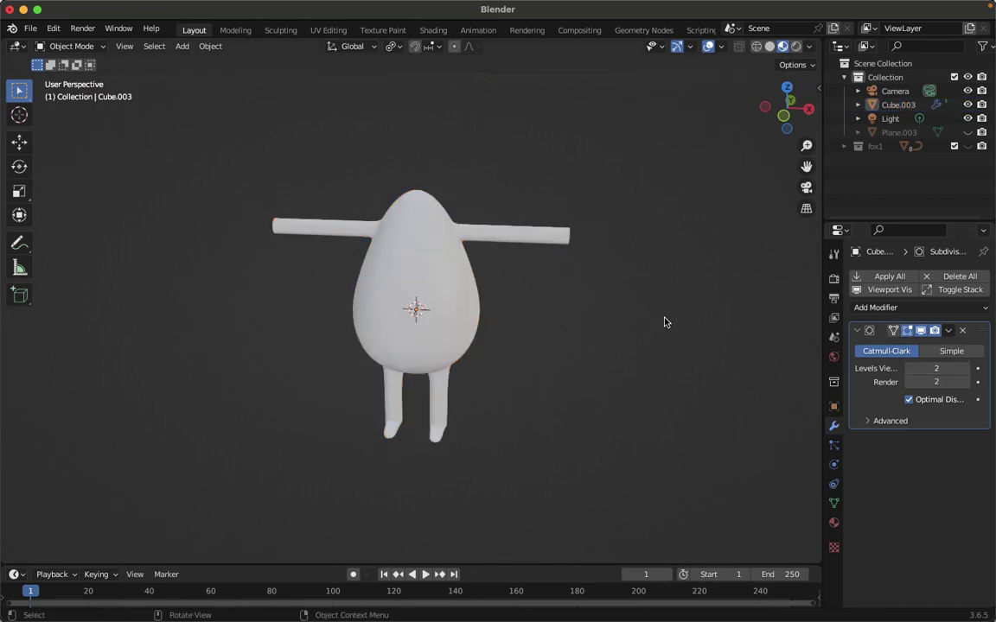
{"action": "middle_click_drag", "start_coordinate": [662, 323], "coordinate": [664, 323]}
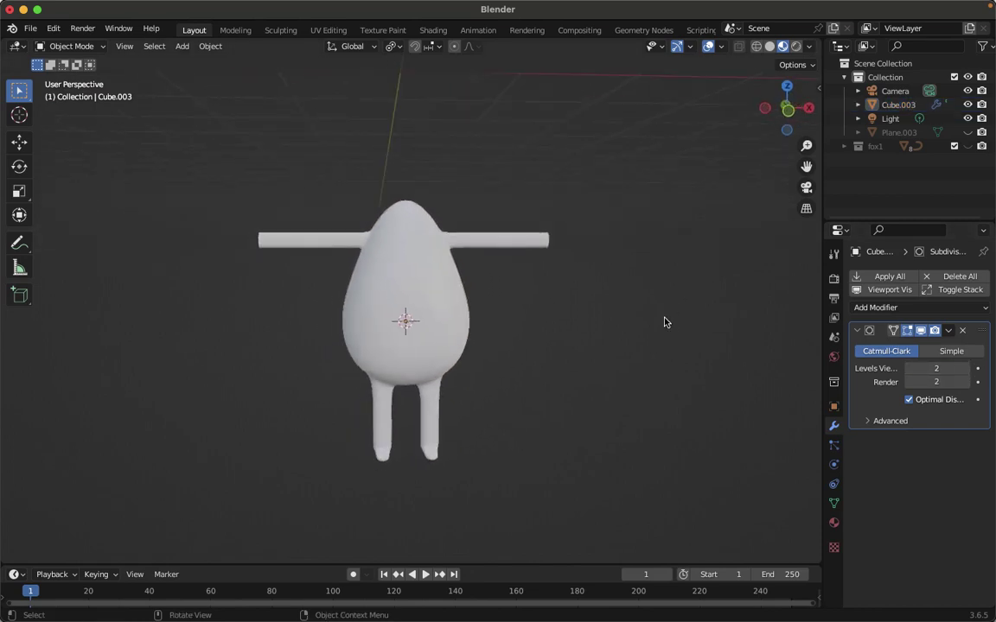
Check the body's mesh density in Edit Mode and apply its Subdivision Surface modifier
{"action": "left_click", "coordinate": [518, 242]}
{"action": "key", "text": "Tab"}
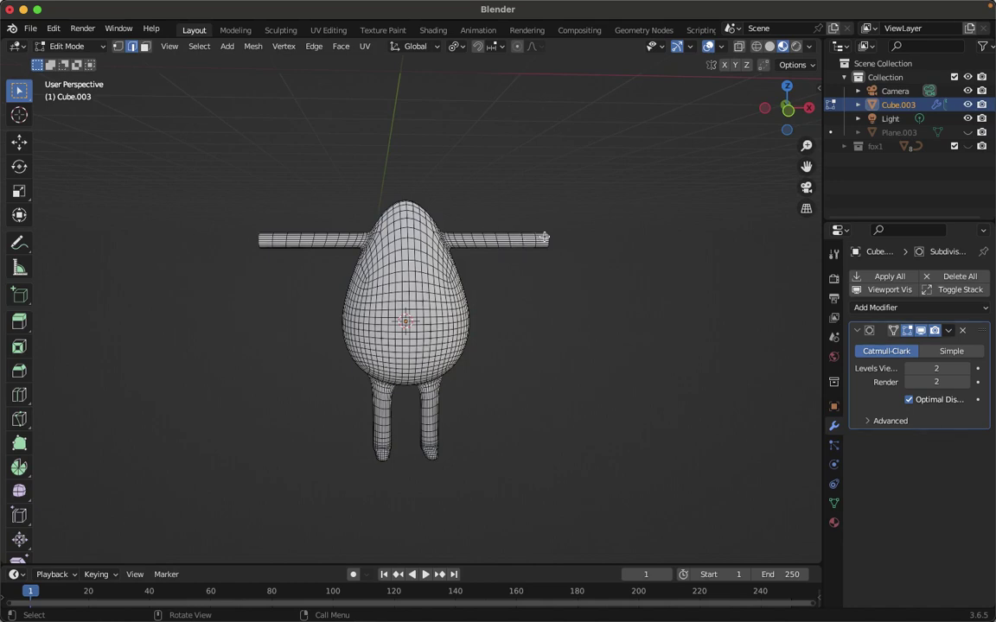
{"action": "key", "text": "Tab"}
{"action": "left_click", "coordinate": [545, 239]}
{"action": "left_click", "coordinate": [544, 239]}
{"action": "key", "text": "ctrl+a"}
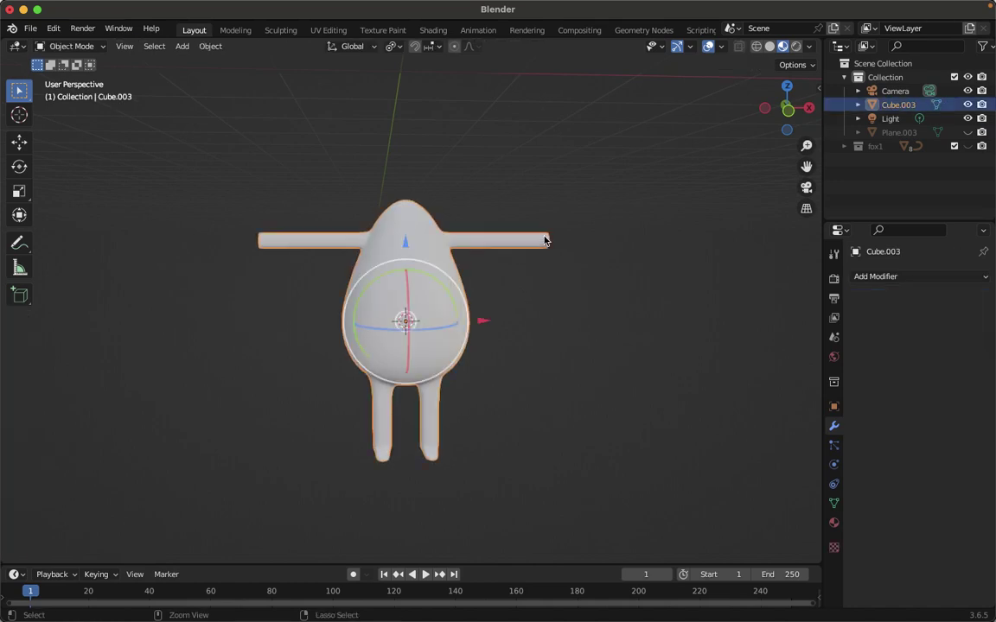
Undo the applied and added modifiers, back to editing the mirrored half mesh
{"action": "key", "text": "ctrl+z"}
{"action": "key", "text": "ctrl+z"}
{"action": "key", "text": "ctrl+z"}
{"action": "key", "text": "ctrl+z"}
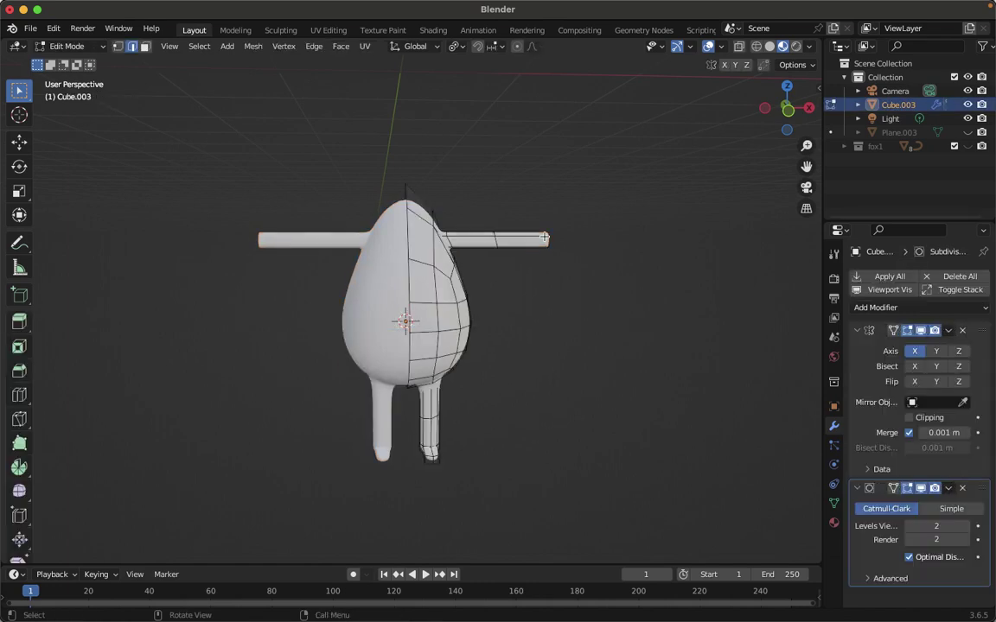
Select the edge loop at the arm's open end and fill it with a face to close the arm
{"action": "left_click", "coordinate": [531, 239]}
{"action": "middle_click_drag", "start_coordinate": [569, 240], "coordinate": [580, 256]}
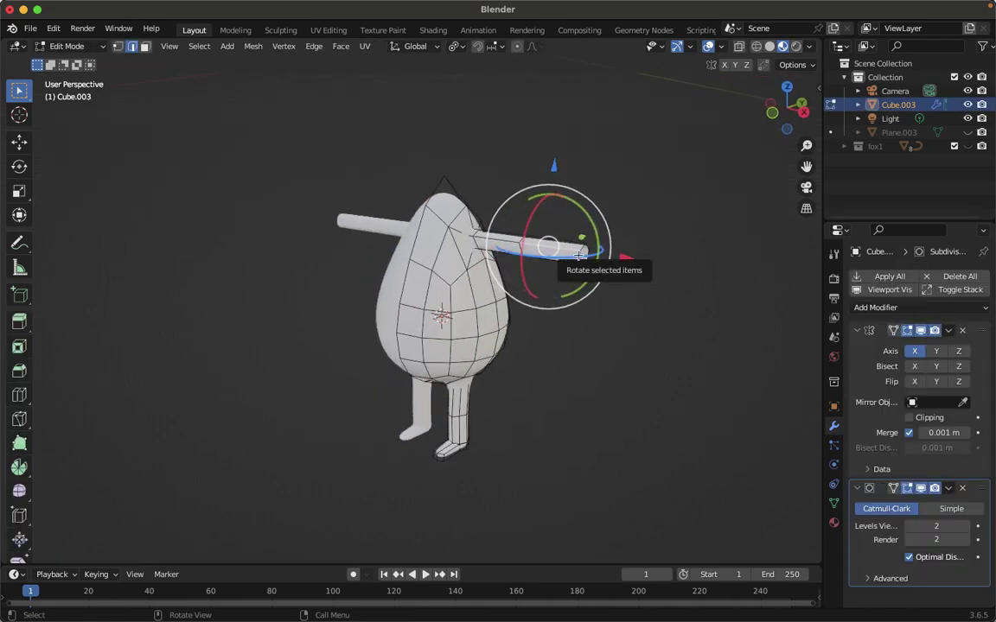
{"action": "left_click", "coordinate": [580, 254]}
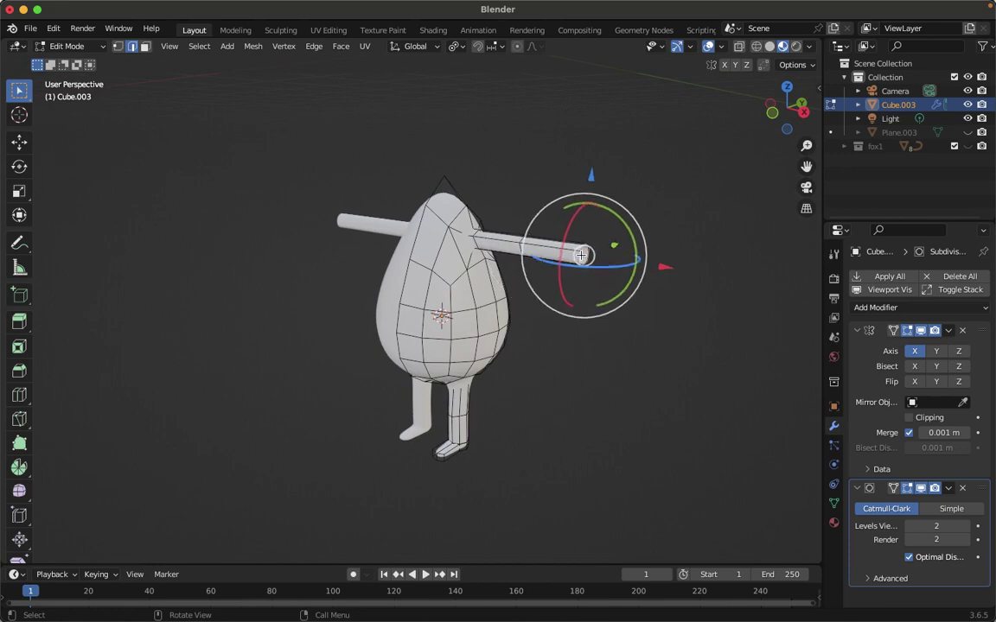
{"action": "left_click", "coordinate": [665, 192]}
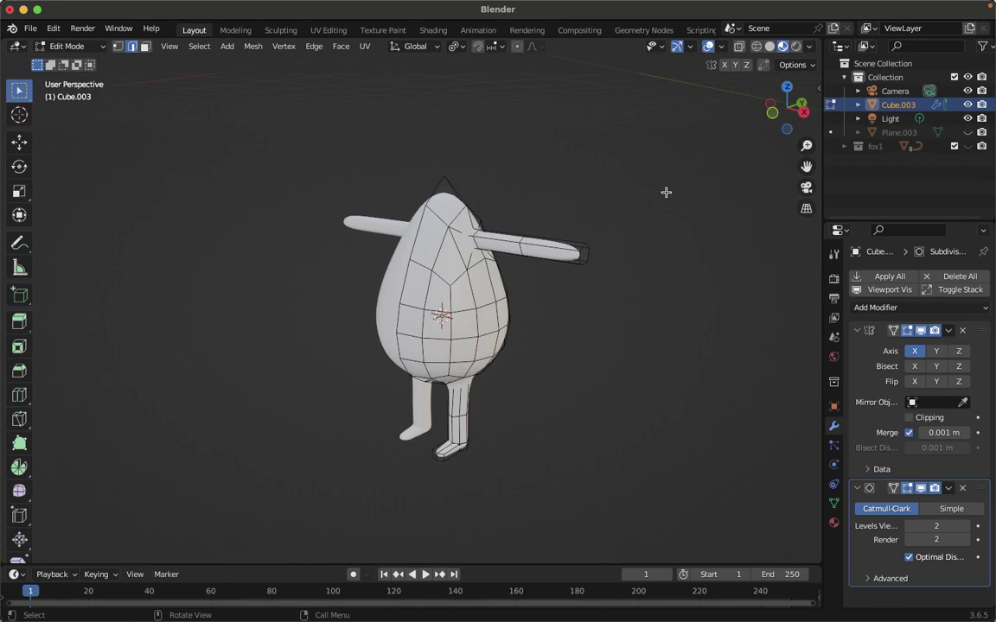
Select the faces of the outer half of the arm and scale them up to about 1.14 in front view
{"action": "left_click", "coordinate": [145, 46]}
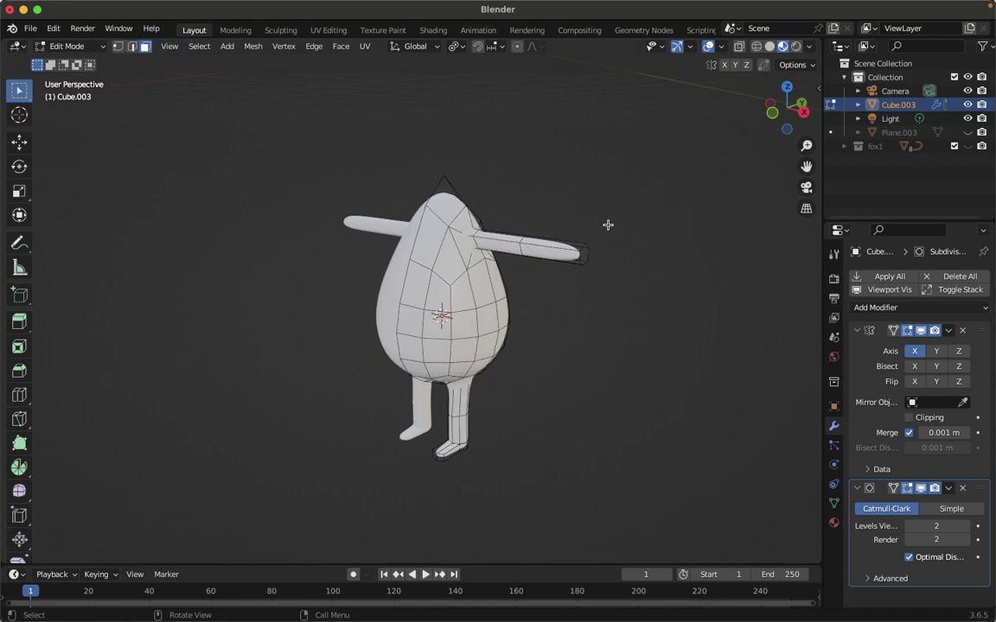
{"action": "left_click_drag", "start_coordinate": [607, 225], "coordinate": [562, 296]}
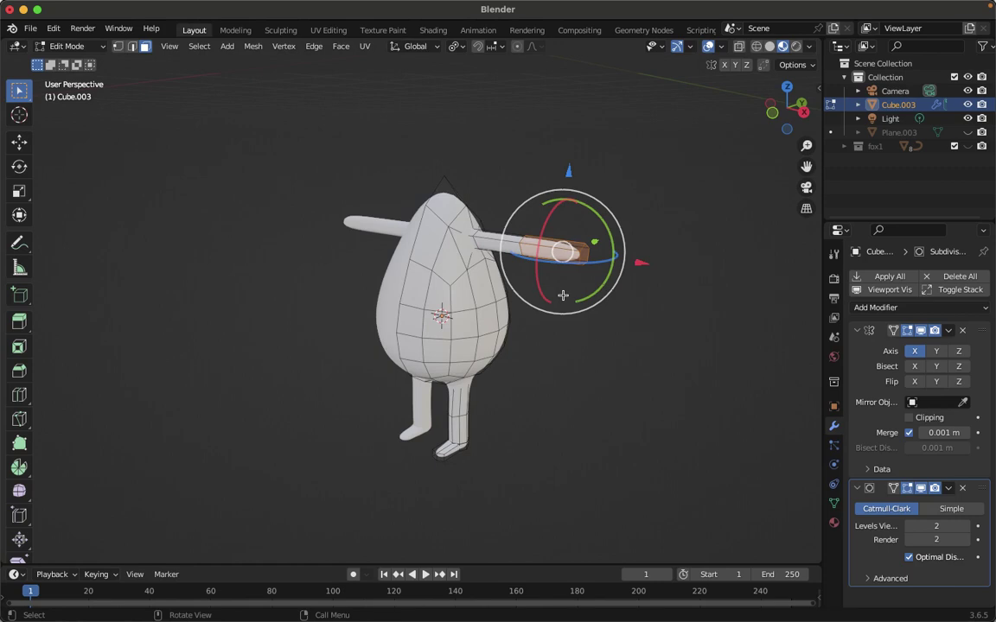
{"action": "key", "text": "KP_1"}
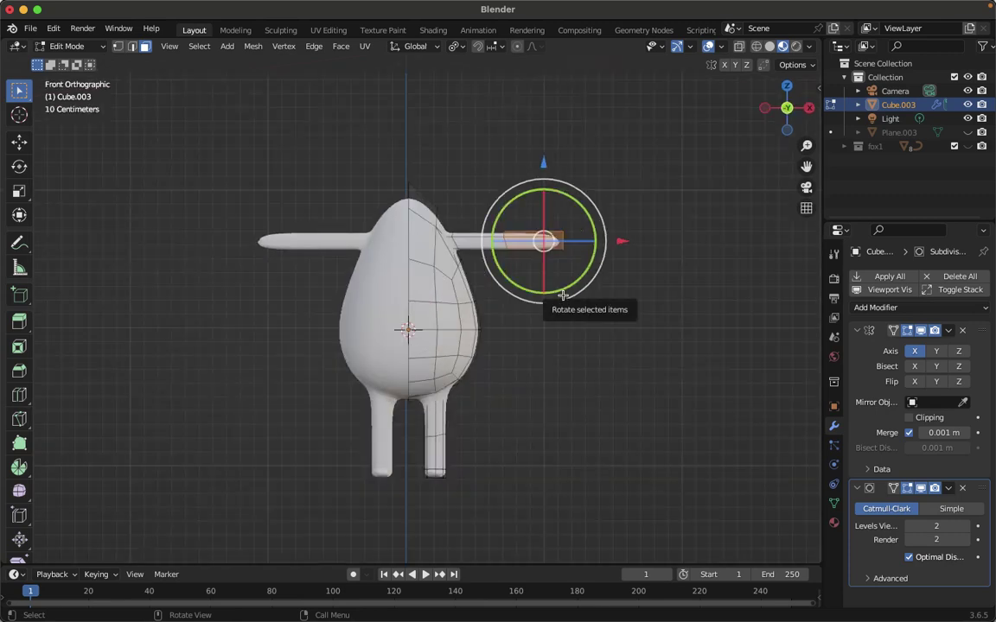
{"action": "key", "text": "s"}
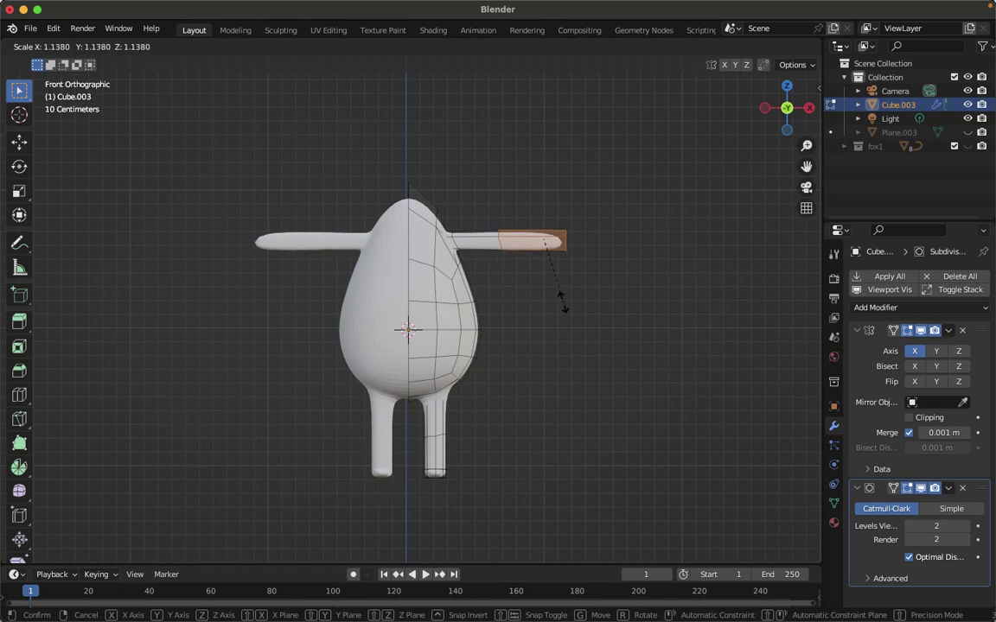
{"action": "left_click", "coordinate": [563, 299]}
{"action": "key", "text": "alt+a"}
Return to Object Mode, apply all modifiers to the finished body, and deselect it
{"action": "key", "text": "Tab"}
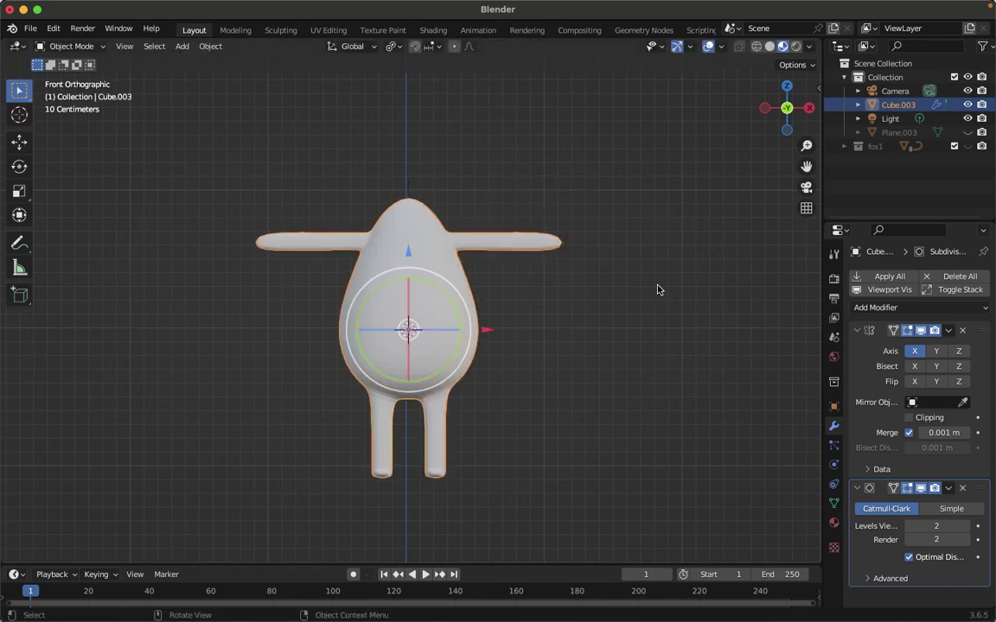
{"action": "key", "text": "ctrl+a"}
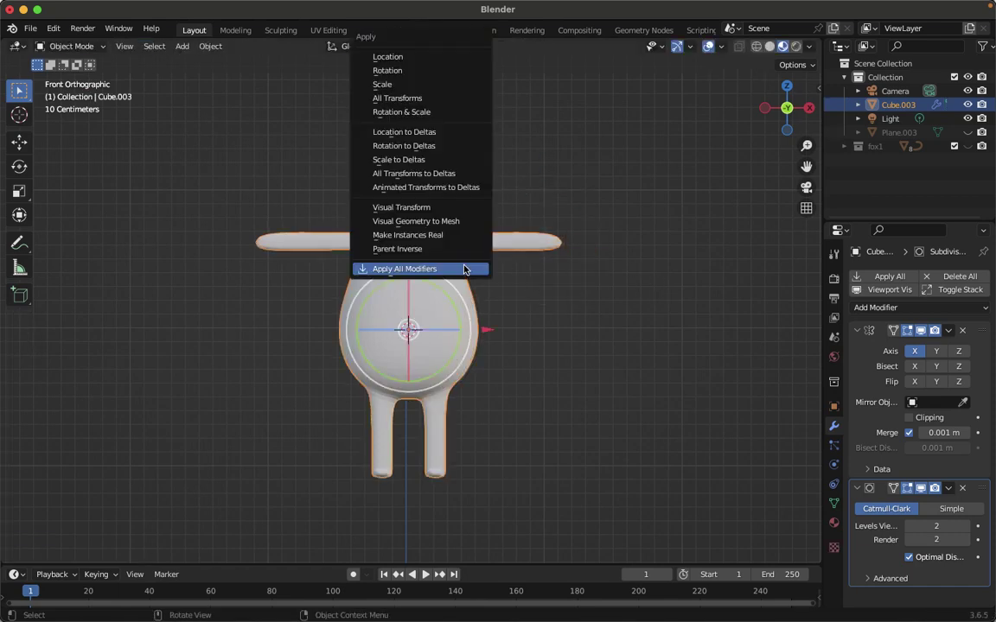
{"action": "left_click", "coordinate": [464, 269]}
{"action": "left_click", "coordinate": [612, 324]}
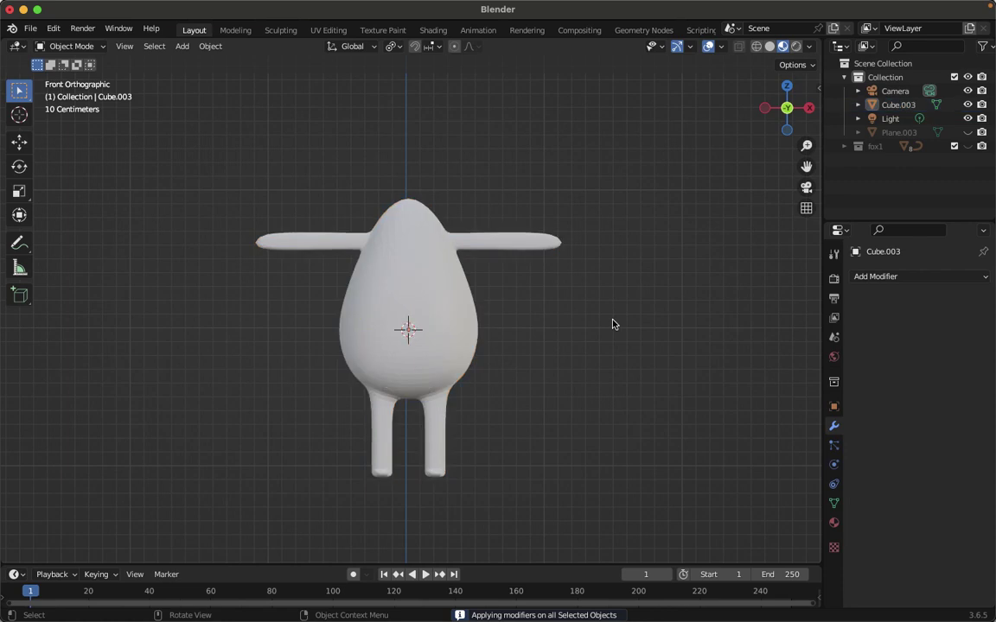
Add a new cube at the body's centre and scale it down to about half its size
{"action": "scroll", "coordinate": [612, 324], "scroll_direction": "down", "scroll_amount": 3}
{"action": "middle_click_drag", "start_coordinate": [612, 324], "coordinate": [613, 325]}
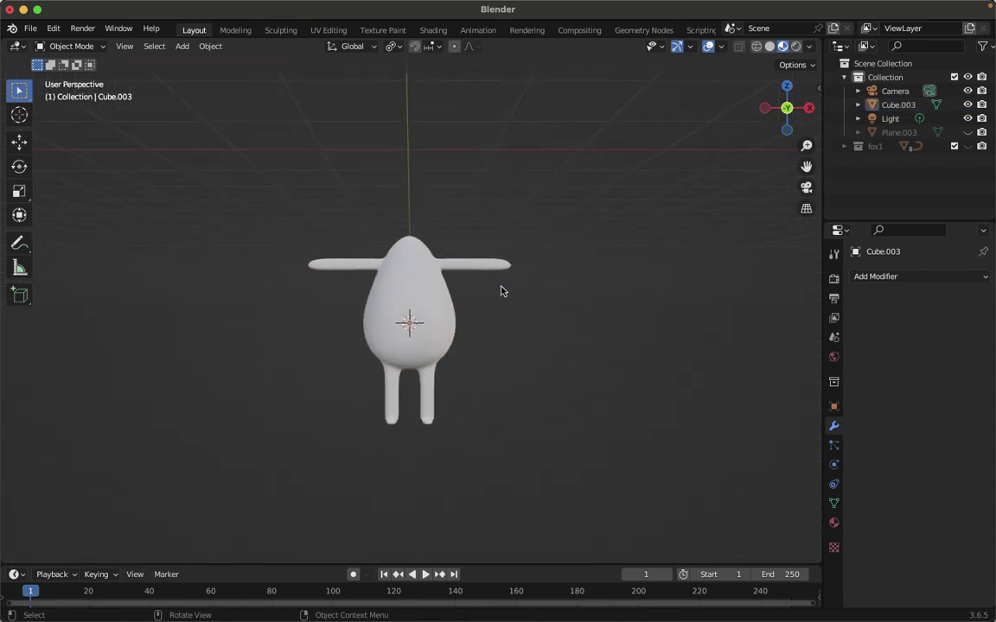
{"action": "left_click", "coordinate": [378, 283]}
{"action": "left_click", "coordinate": [527, 306]}
{"action": "middle_click_drag", "start_coordinate": [527, 306], "coordinate": [526, 306]}
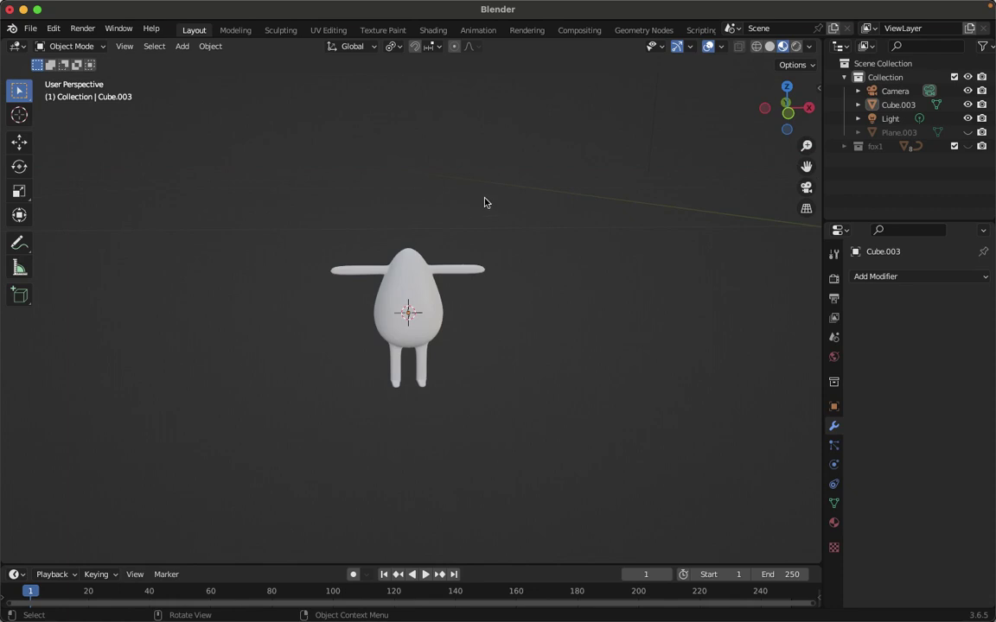
{"action": "key", "text": "shift+a"}
{"action": "mouse_move", "coordinate": [484, 198]}
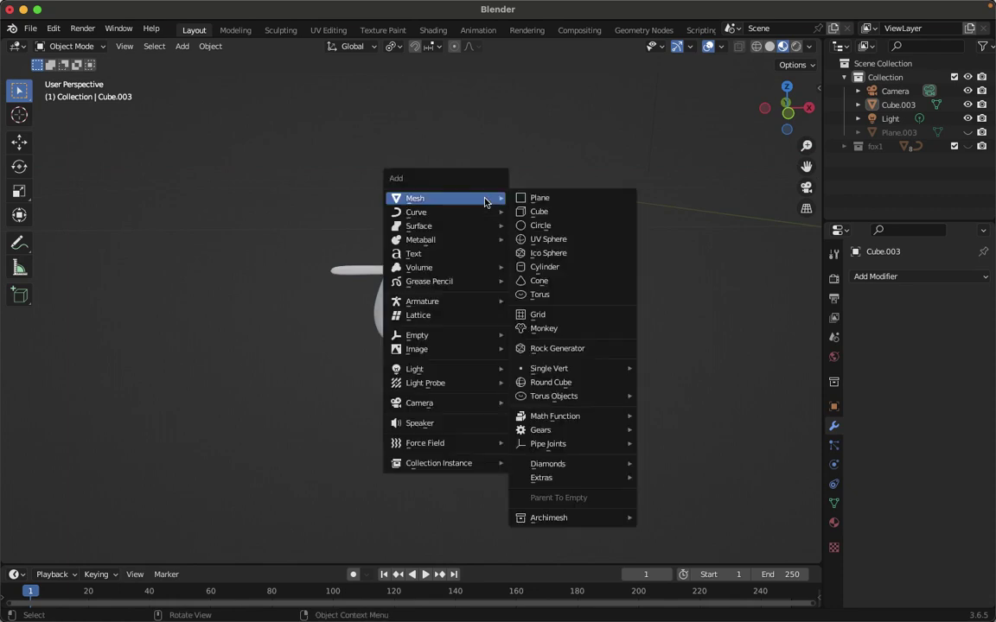
{"action": "left_click", "coordinate": [561, 212]}
{"action": "key", "text": "s"}
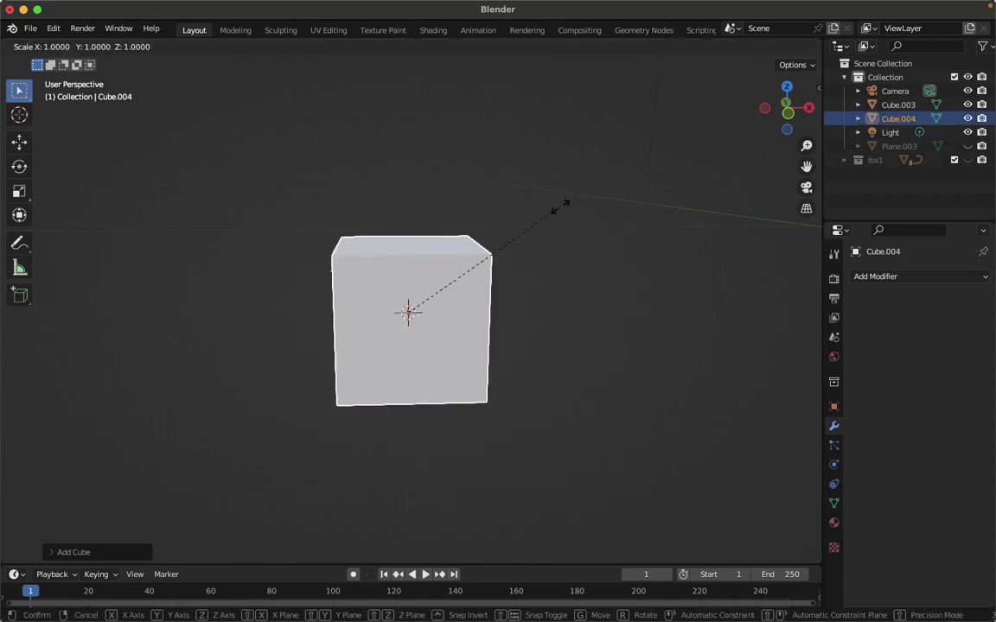
{"action": "left_click", "coordinate": [498, 249]}
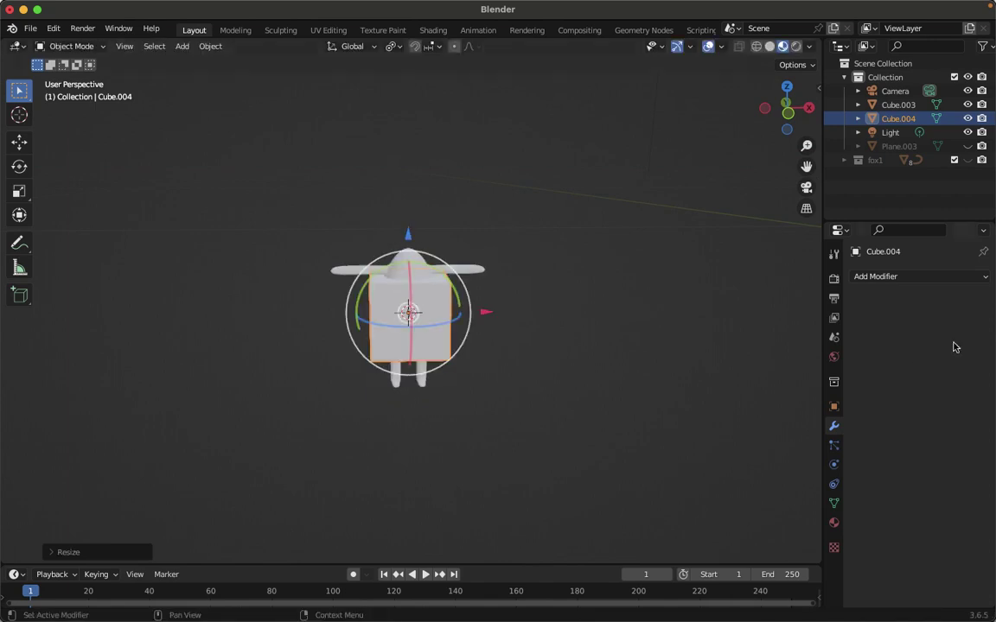
Add a Subdivision Surface modifier with a viewport level of 2 to the new cube
{"action": "left_click", "coordinate": [891, 276]}
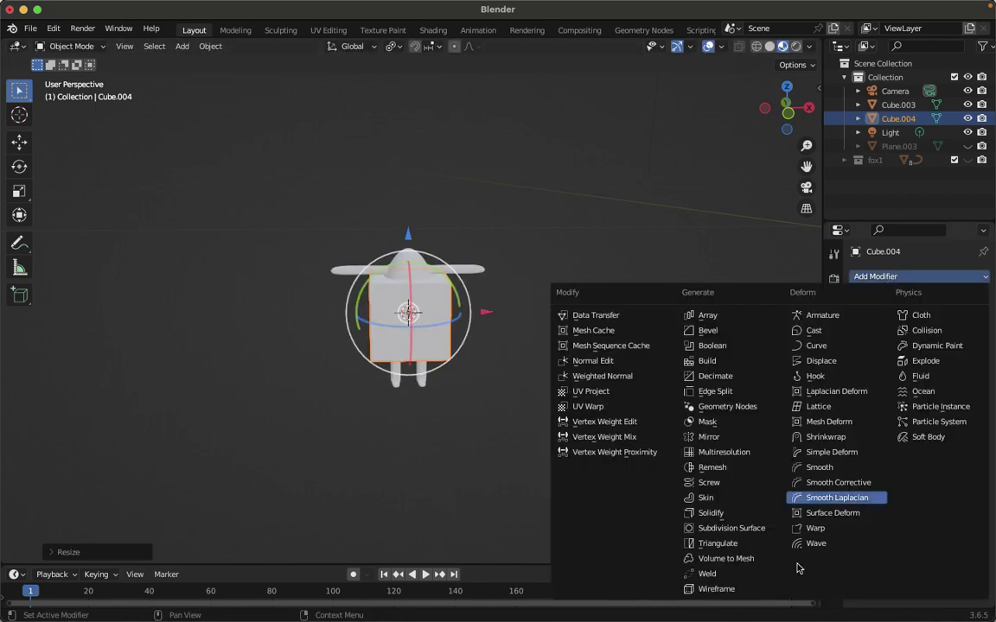
{"action": "left_click", "coordinate": [732, 528]}
{"action": "left_click_drag", "start_coordinate": [936, 368], "coordinate": [959, 369]}
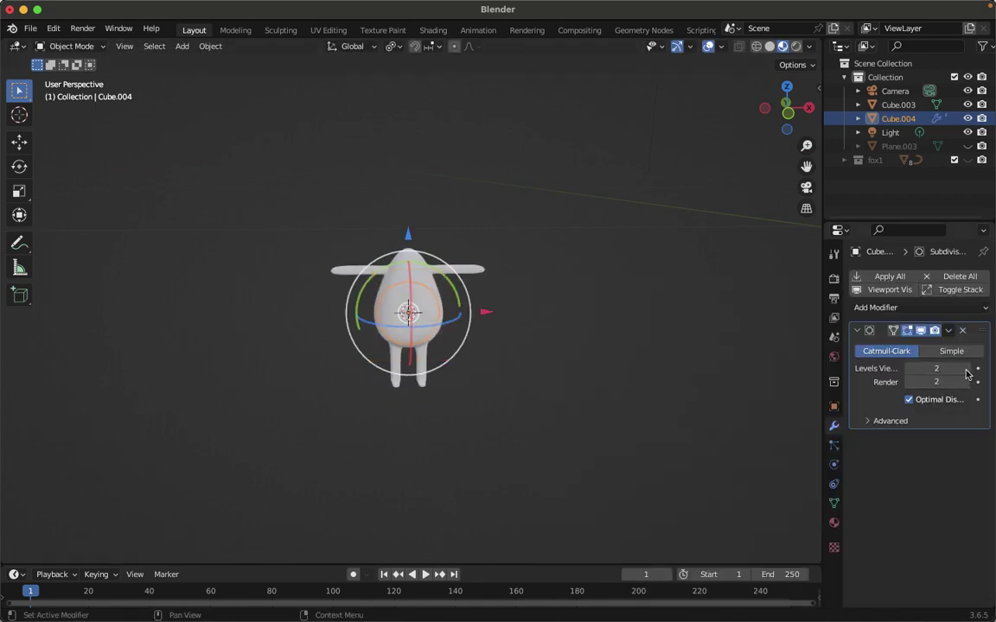
Raise the rounded cube along Z onto the top of the torso as a head and widen it along X by about 1.1
{"action": "key", "text": "g"}
{"action": "key", "text": "z"}
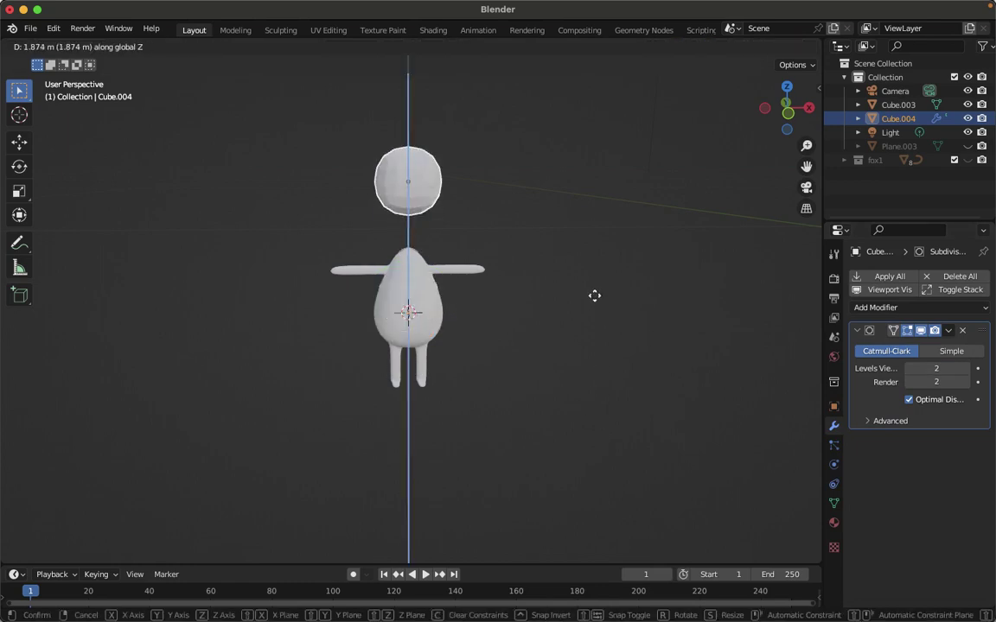
{"action": "left_click", "coordinate": [589, 346]}
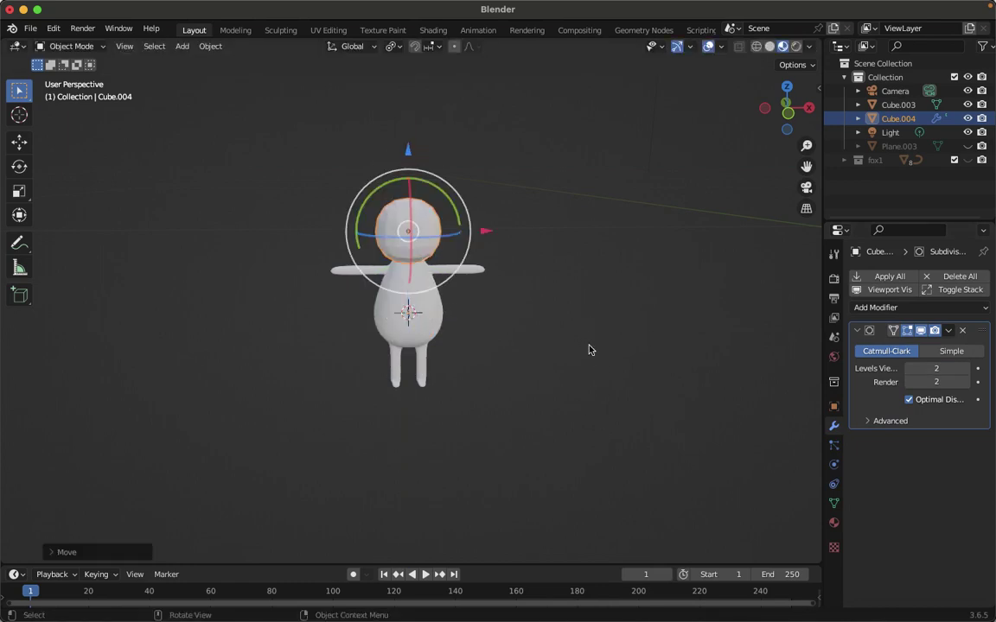
{"action": "key", "text": "s"}
{"action": "key", "text": "x"}
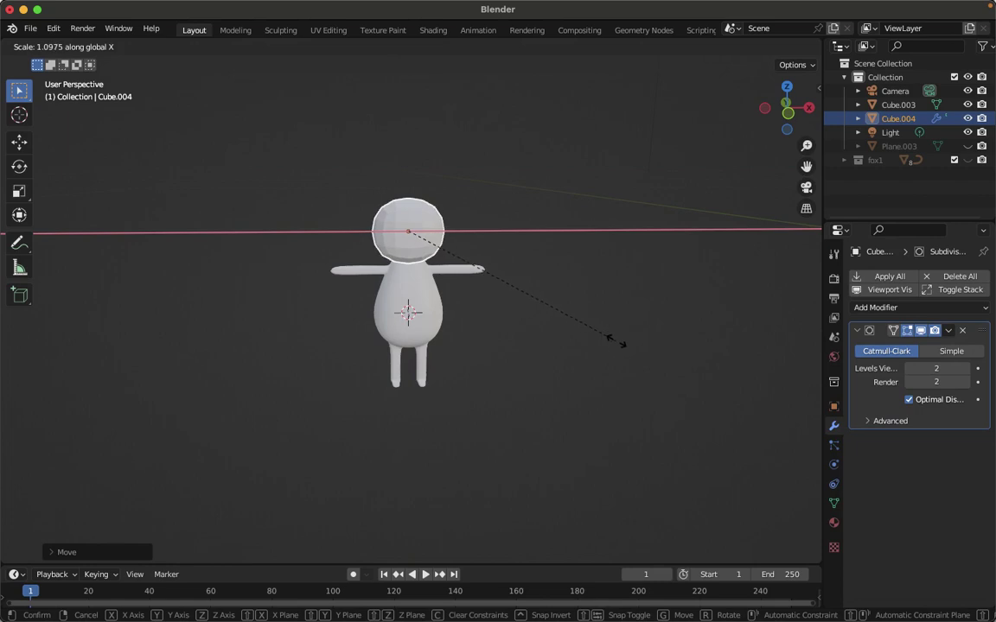
{"action": "left_click", "coordinate": [631, 343]}
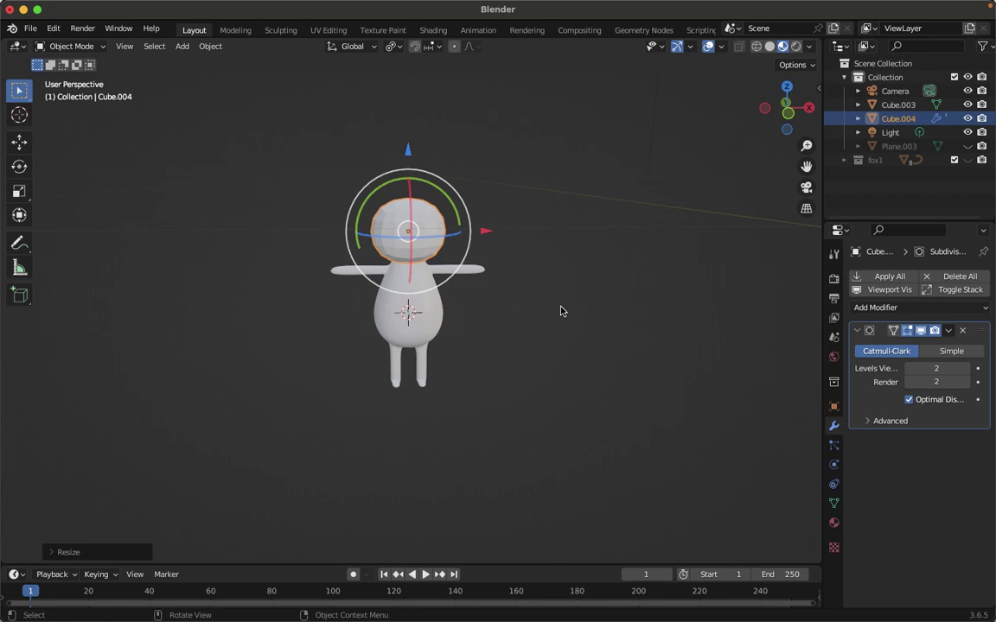
Check the head's mesh in Edit Mode, return to Object Mode and remove its Subdivision Surface modifier
{"action": "key", "text": "Tab"}
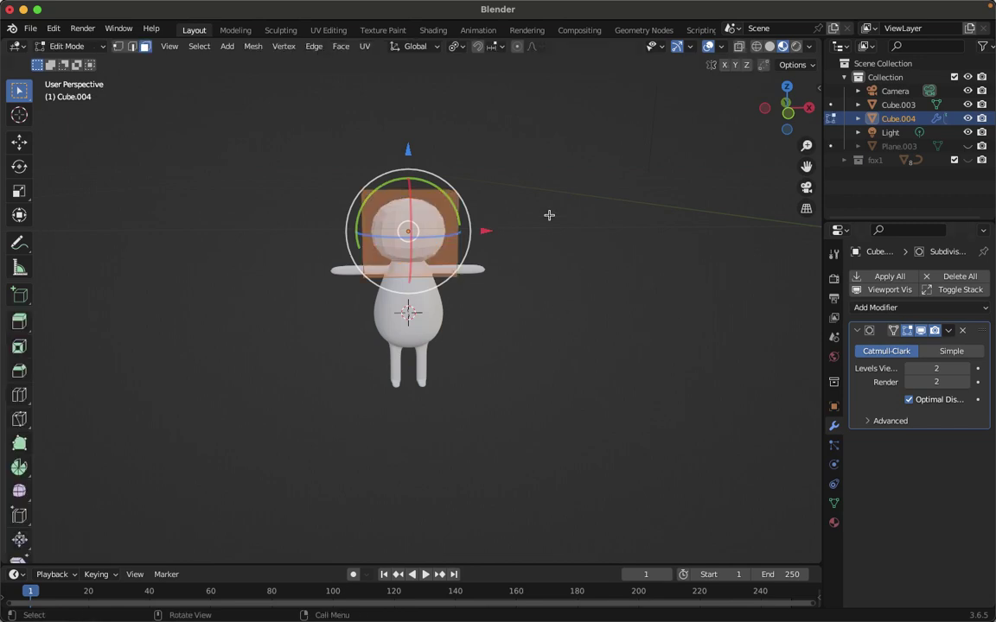
{"action": "key", "text": "Tab"}
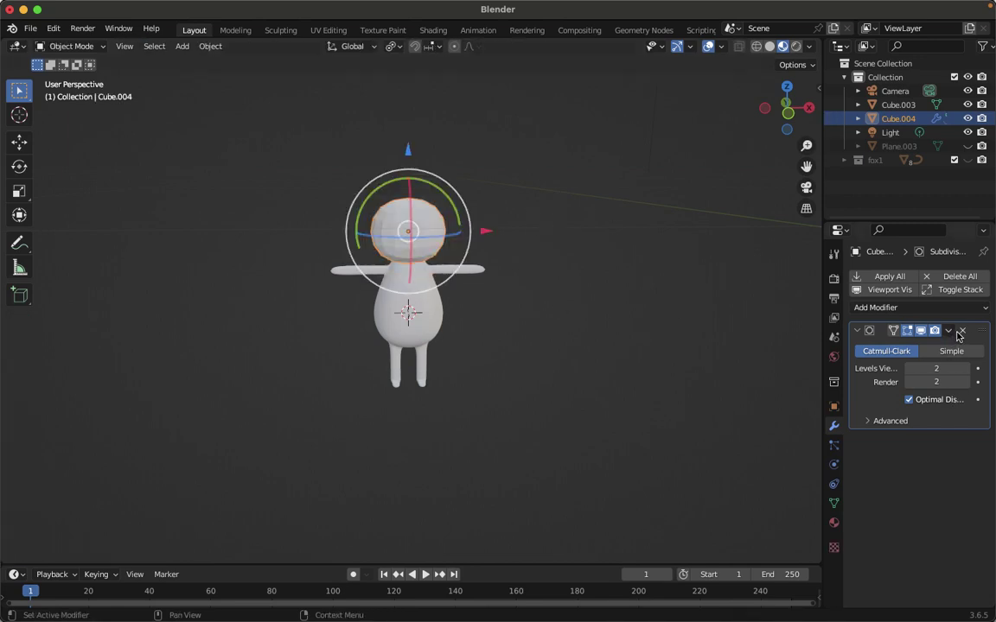
{"action": "left_click", "coordinate": [962, 330]}
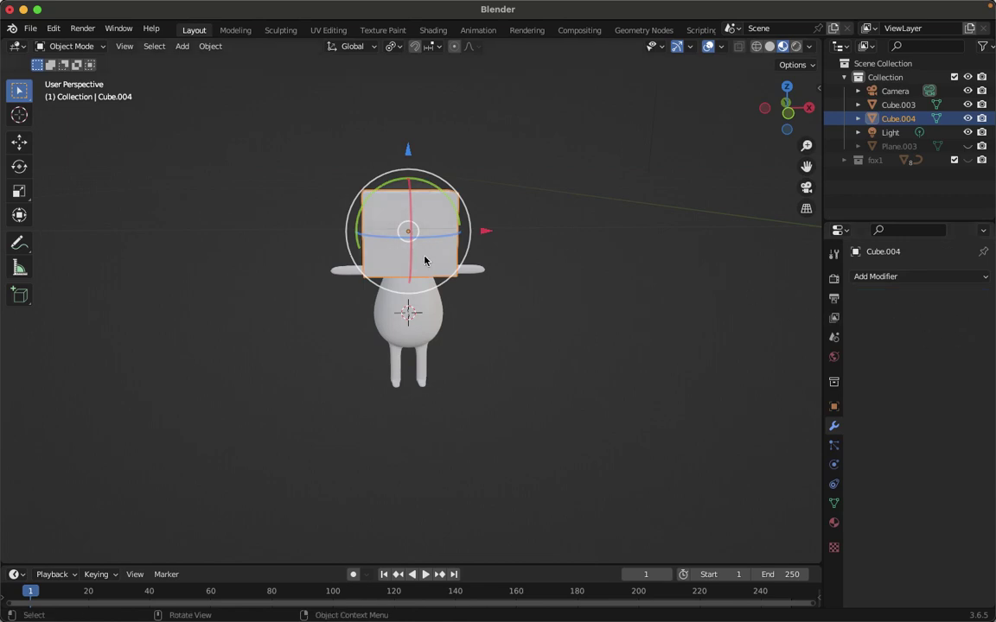
Add a Subdivision Surface modifier with a viewport level of 2 to the head cube and apply it
{"action": "left_click", "coordinate": [921, 276]}
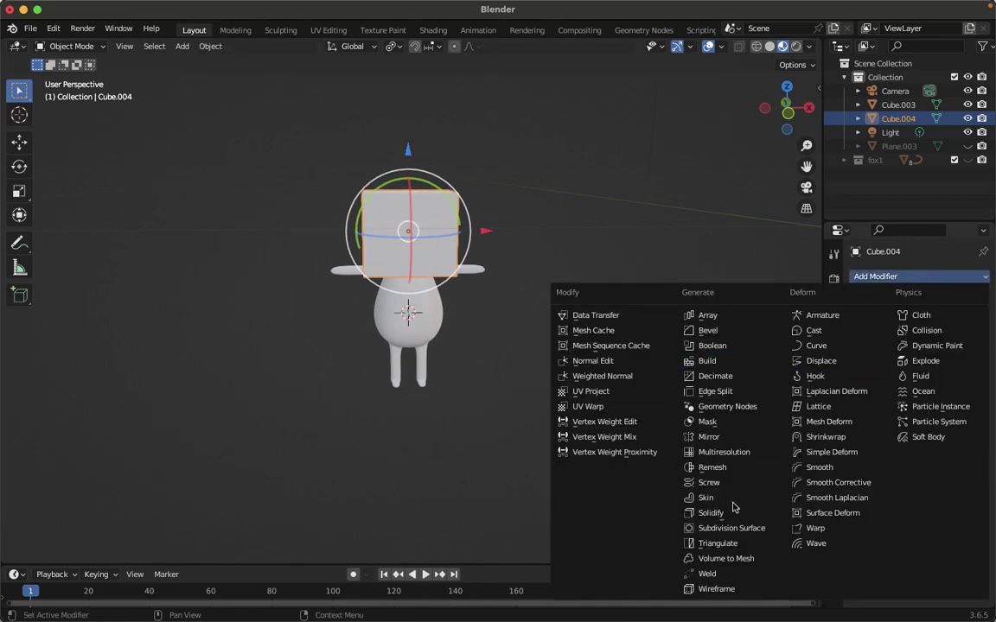
{"action": "left_click", "coordinate": [741, 530]}
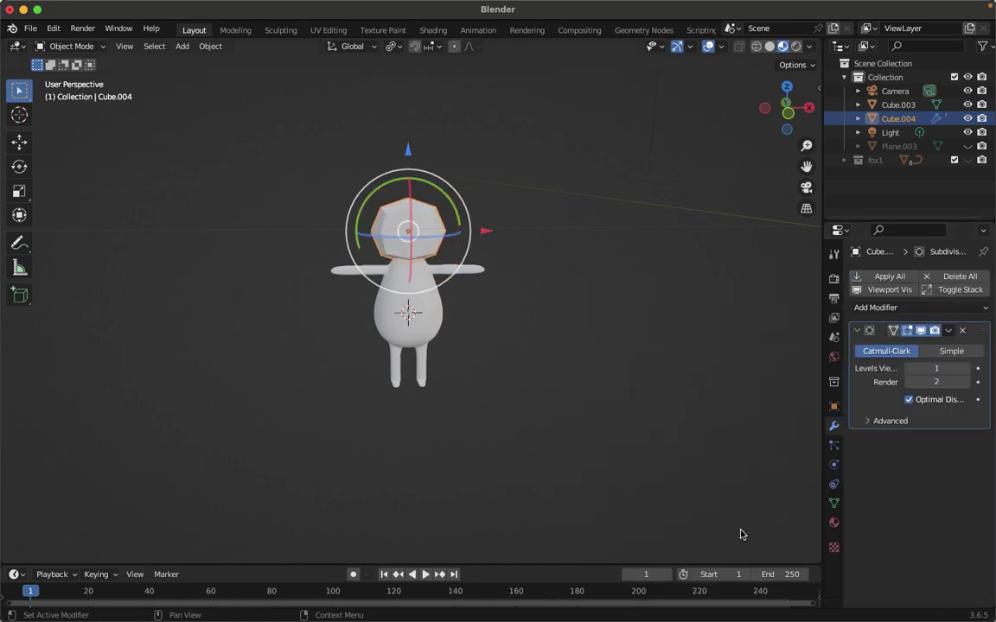
{"action": "left_click", "coordinate": [964, 368]}
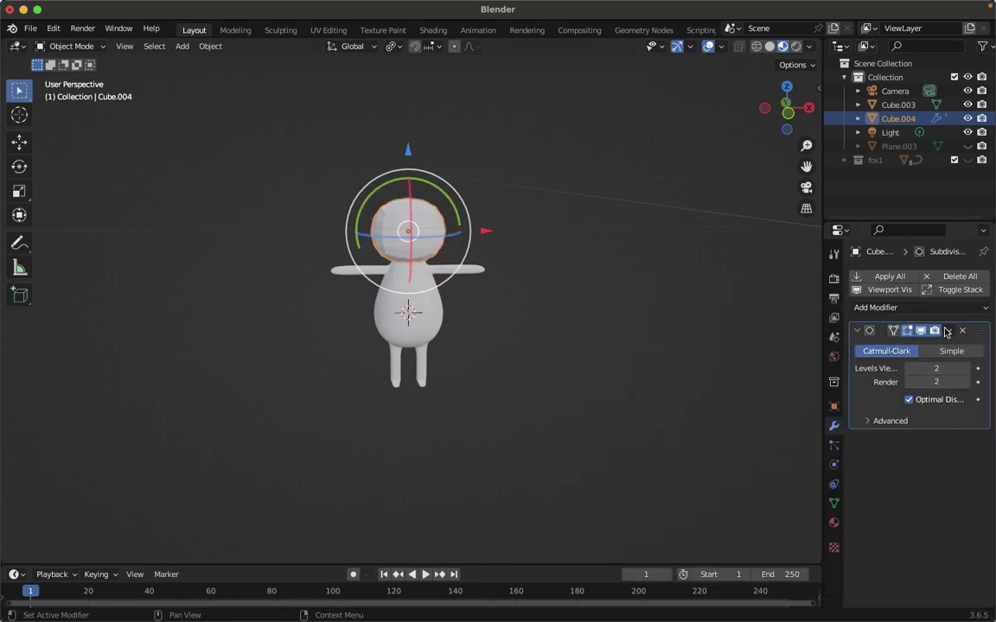
{"action": "left_click", "coordinate": [948, 331]}
{"action": "left_click", "coordinate": [891, 346]}
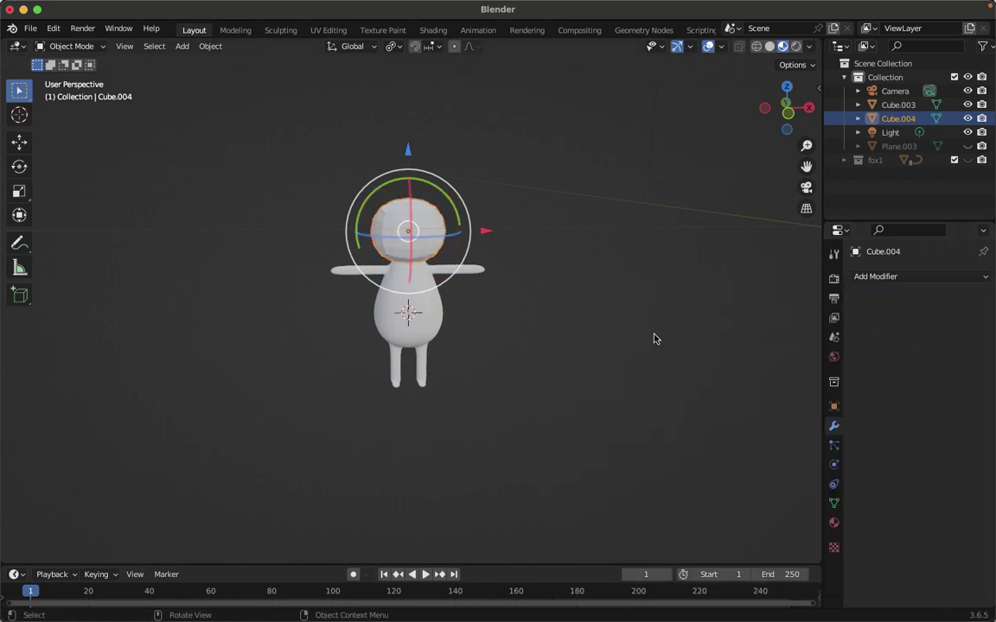
Isolate the head in Edit Mode and delete the faces of its negative-X half in front wireframe view
{"action": "key", "text": "Tab"}
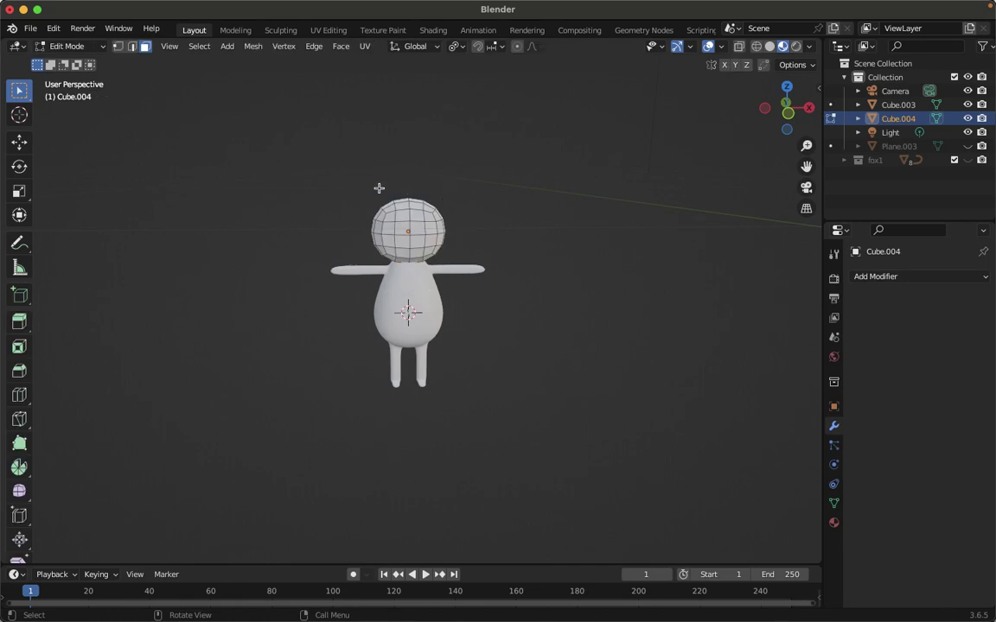
{"action": "key", "text": "KP_Divide"}
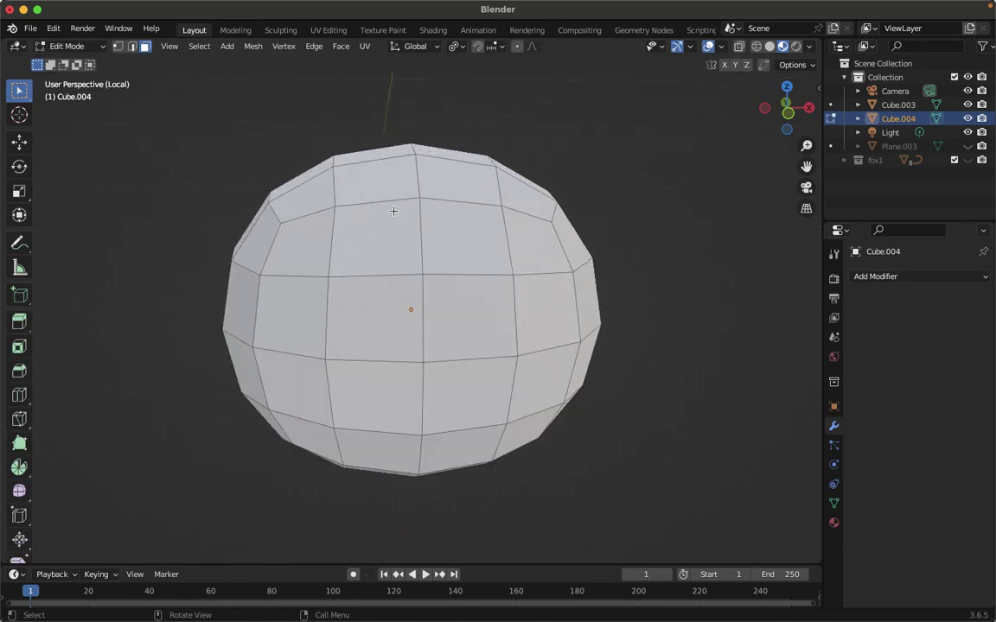
{"action": "left_click", "coordinate": [757, 46]}
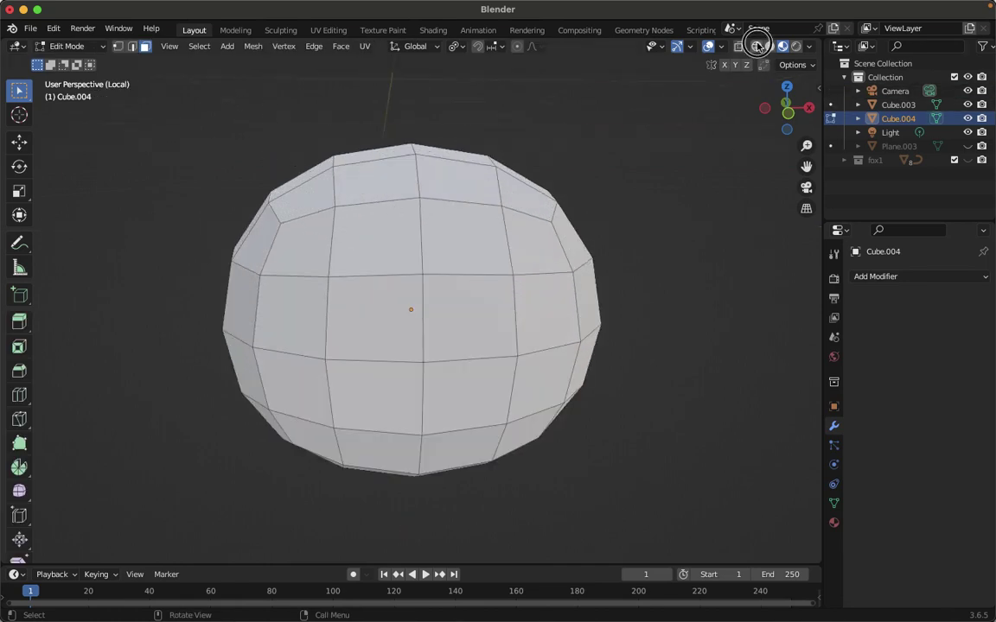
{"action": "key", "text": "KP_1"}
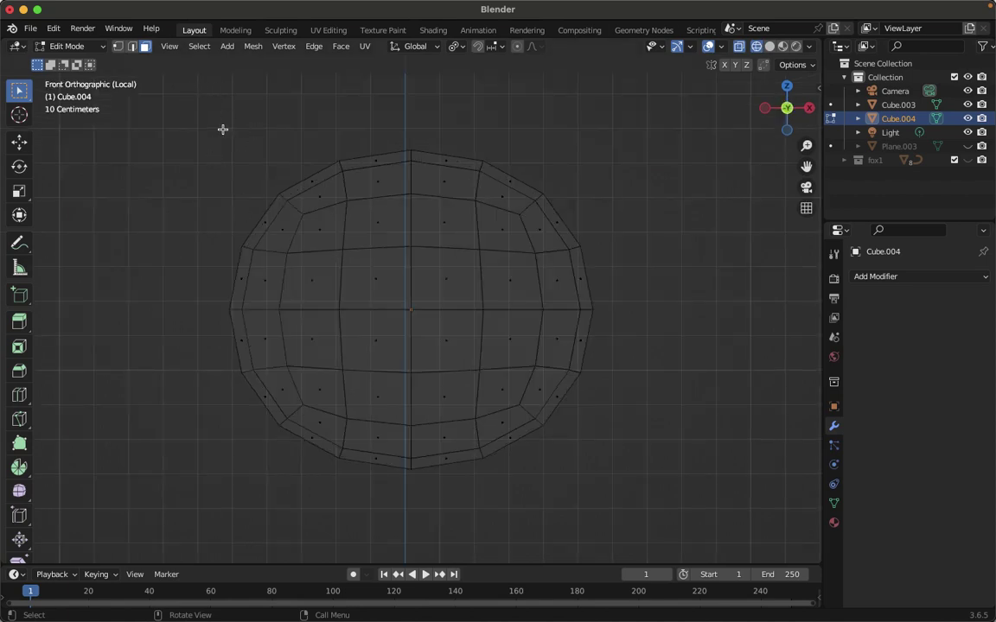
{"action": "left_click_drag", "start_coordinate": [223, 128], "coordinate": [390, 480]}
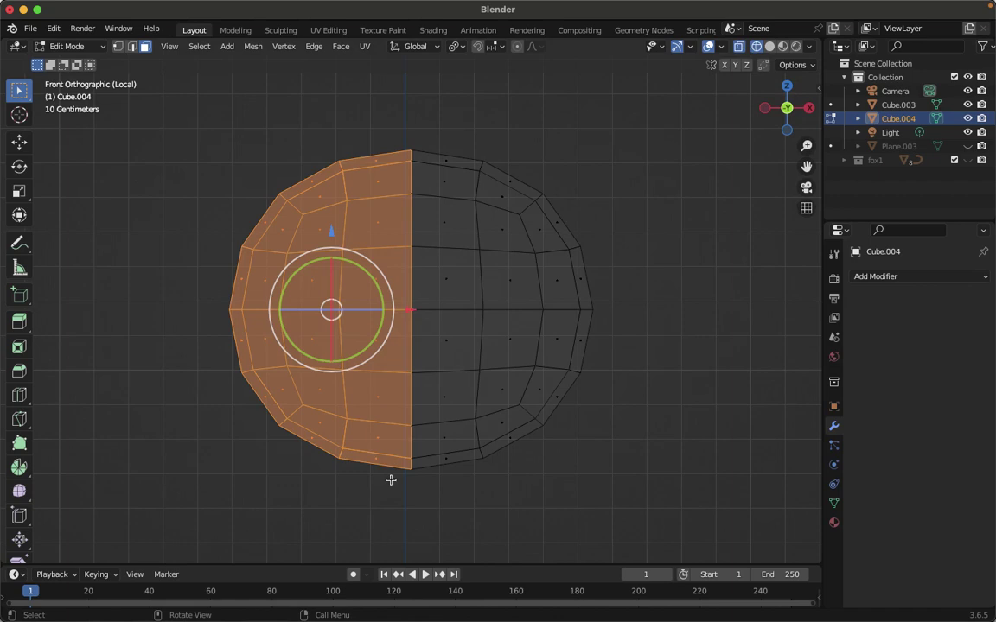
{"action": "key", "text": "x"}
{"action": "left_click", "coordinate": [390, 479]}
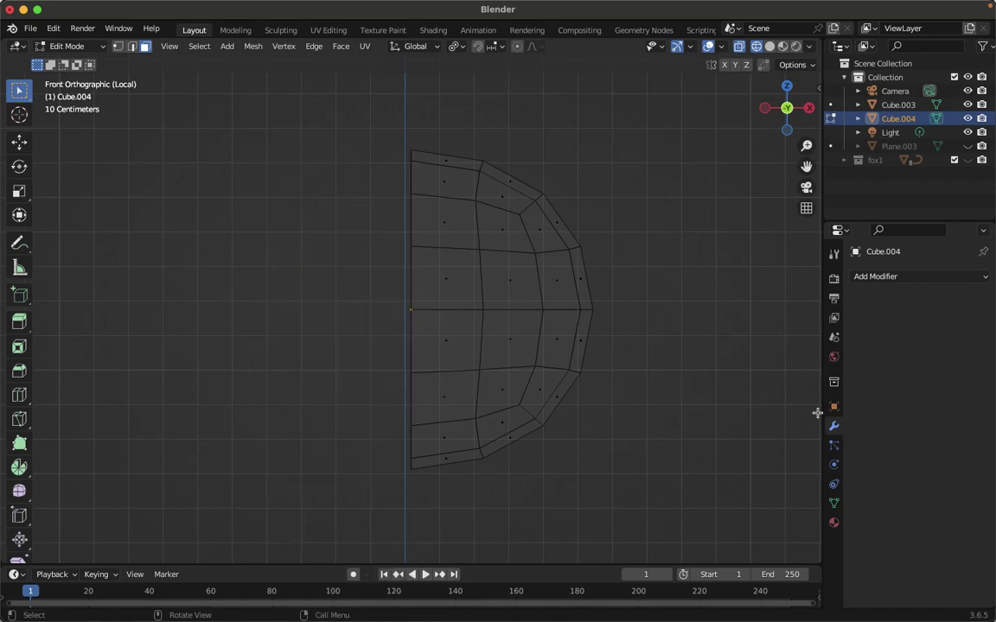
Add a Mirror modifier on the X axis and a Subdivision Surface modifier with viewport level 2 to the half head
{"action": "left_click", "coordinate": [889, 277]}
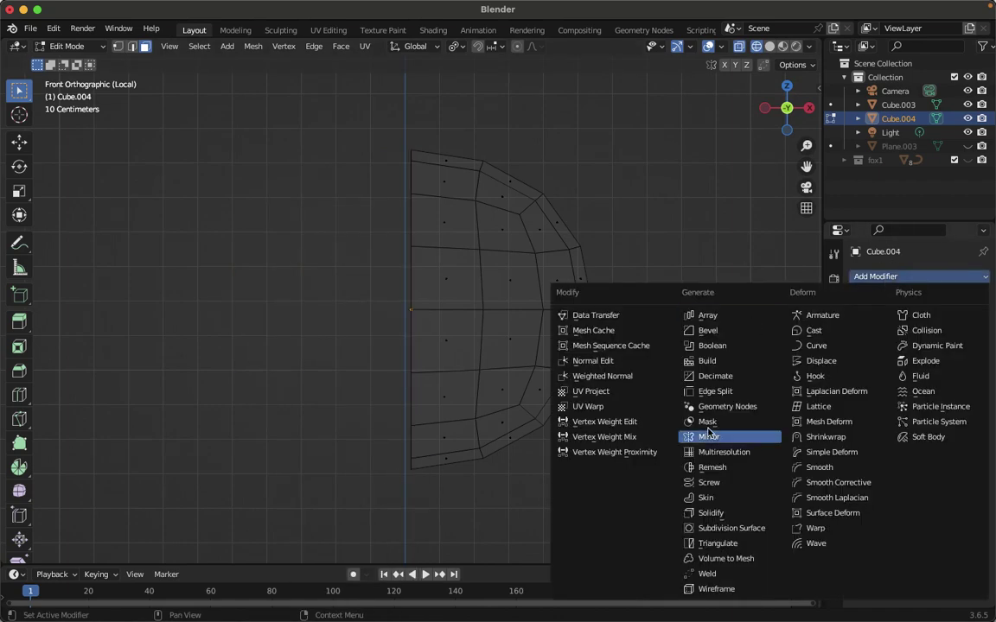
{"action": "left_click", "coordinate": [708, 436]}
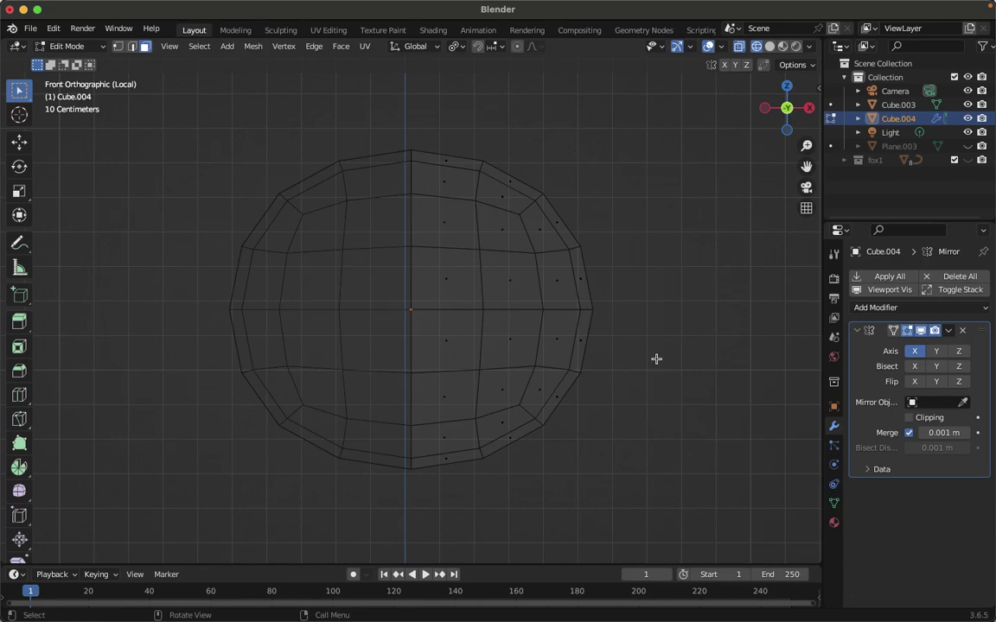
{"action": "left_click", "coordinate": [891, 308]}
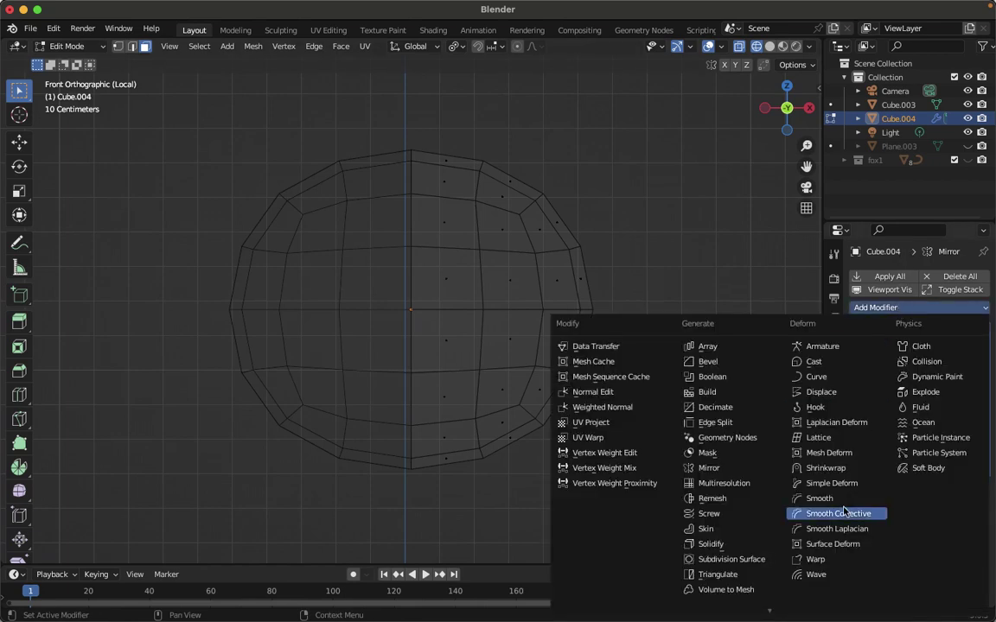
{"action": "left_click", "coordinate": [732, 560]}
{"action": "left_click", "coordinate": [965, 527]}
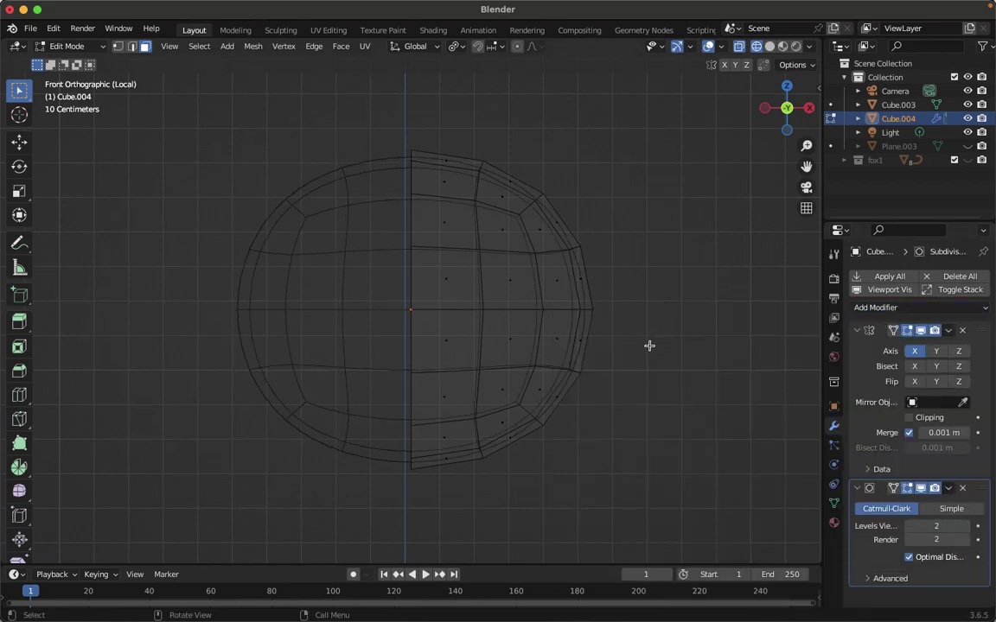
Switch the viewport to solid shading and leave local view to show the whole character, keeping the head in Edit Mode
{"action": "key", "text": "Tab"}
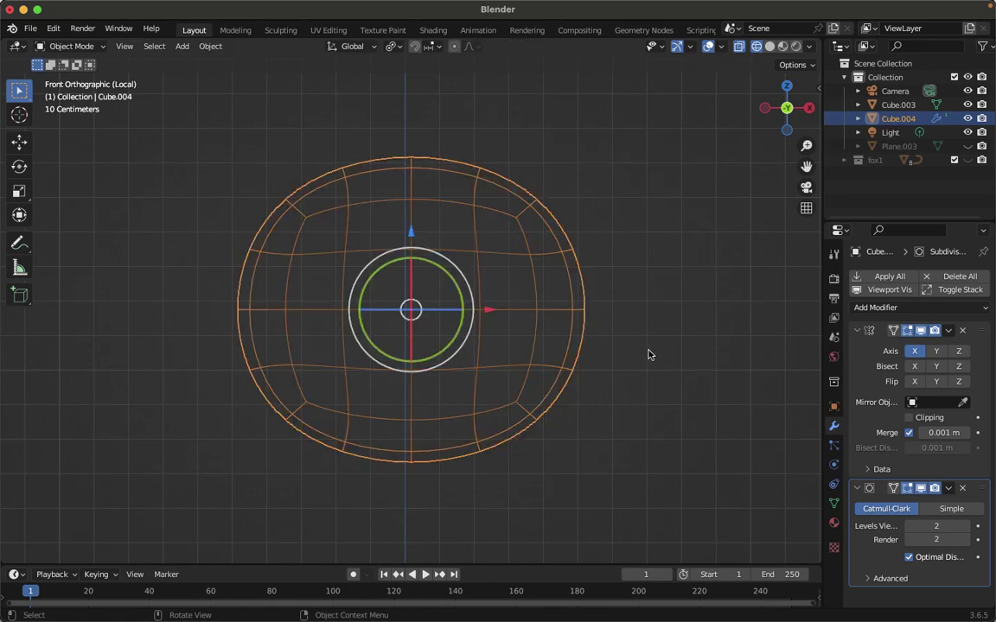
{"action": "left_click", "coordinate": [770, 46]}
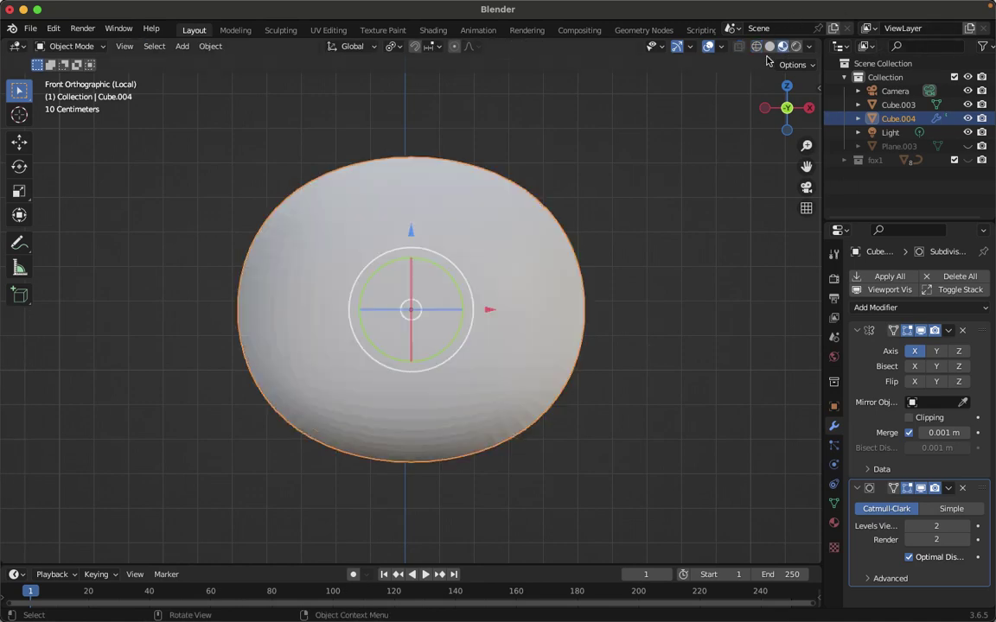
{"action": "left_click", "coordinate": [770, 47]}
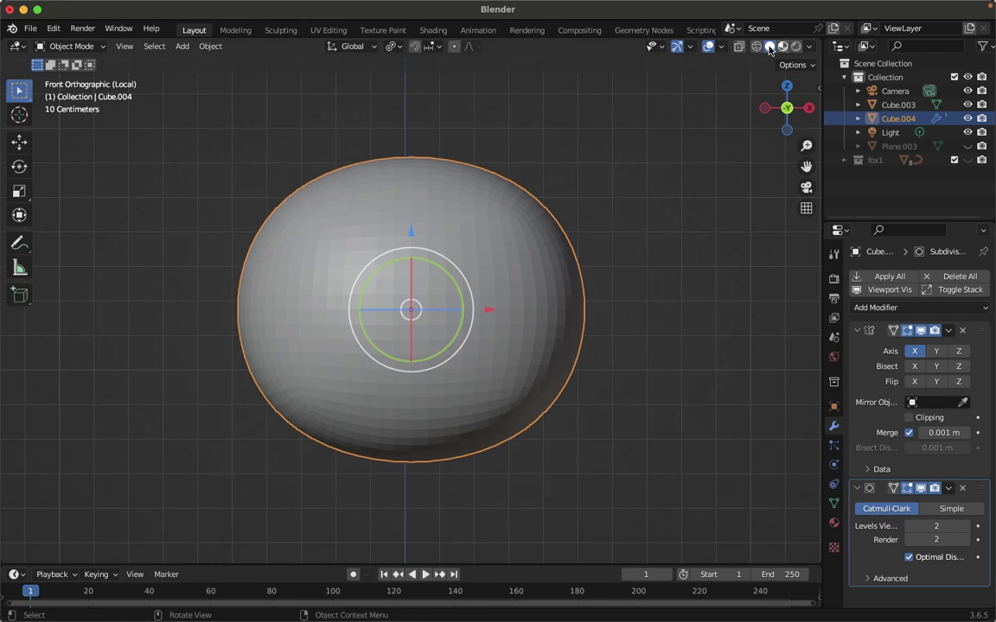
{"action": "key", "text": "Tab"}
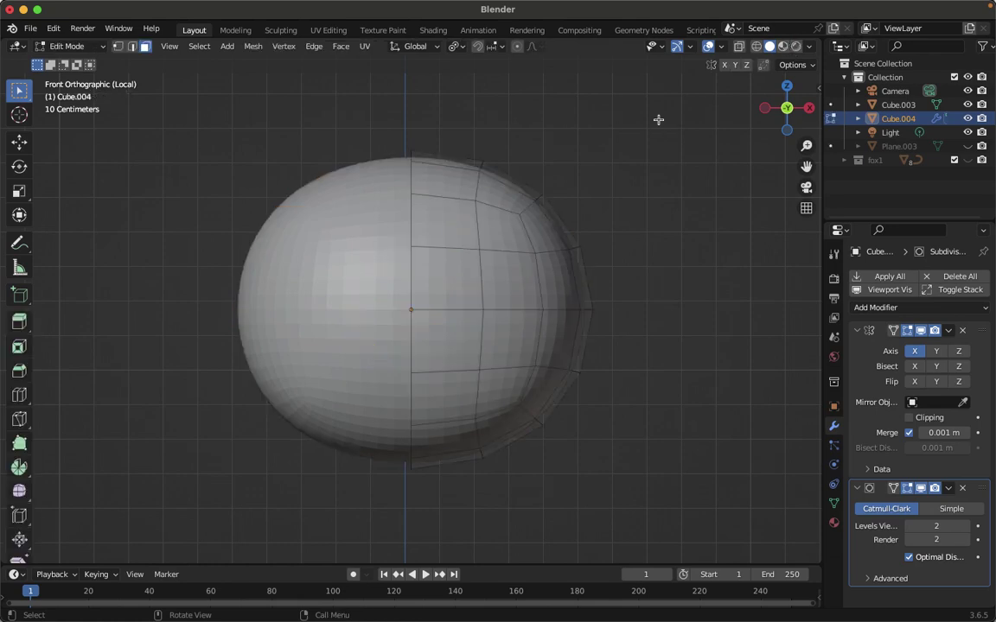
{"action": "scroll", "coordinate": [658, 119], "scroll_direction": "down", "scroll_amount": 8}
{"action": "key", "text": "KP_5"}
{"action": "key", "text": "KP_Divide"}
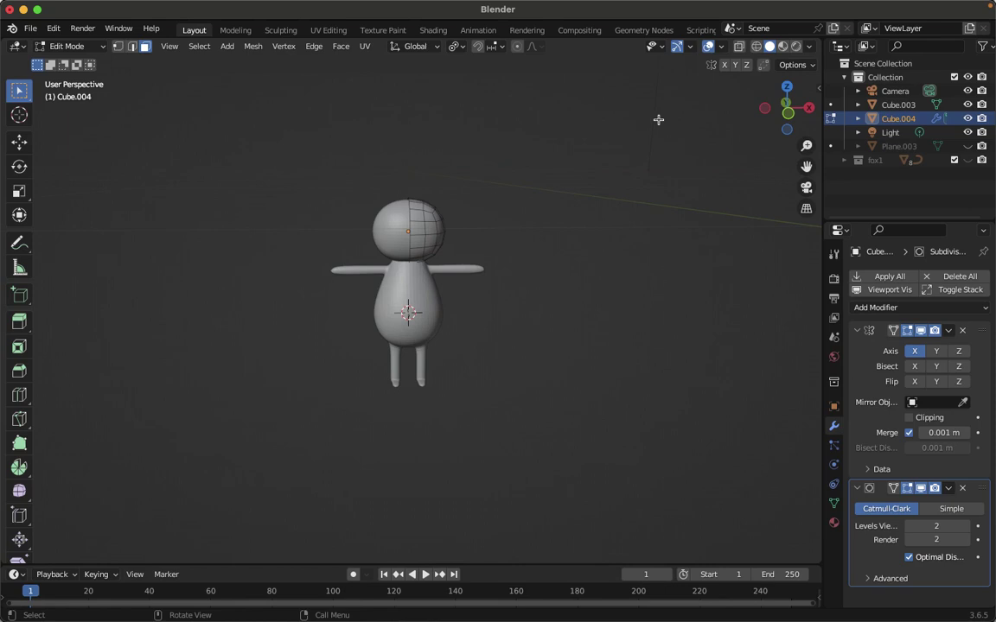
Select the neighbouring faces on top of the head's unmirrored half and inset them by about 0.05 m
{"action": "scroll", "coordinate": [658, 119], "scroll_direction": "right", "scroll_amount": 10}
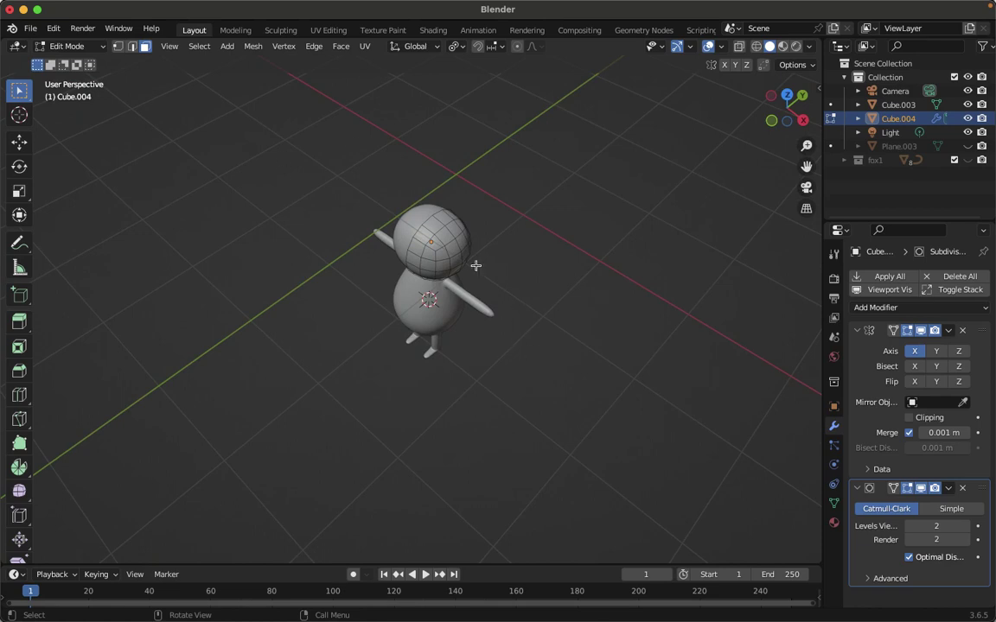
{"action": "left_click", "coordinate": [430, 223]}
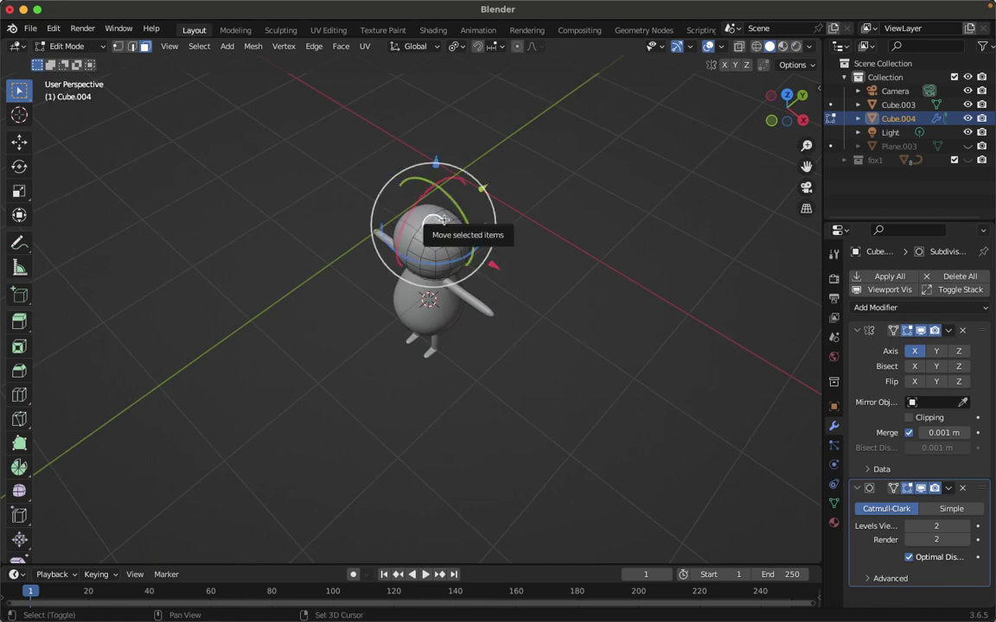
{"action": "left_click", "coordinate": [456, 235], "text": "shift"}
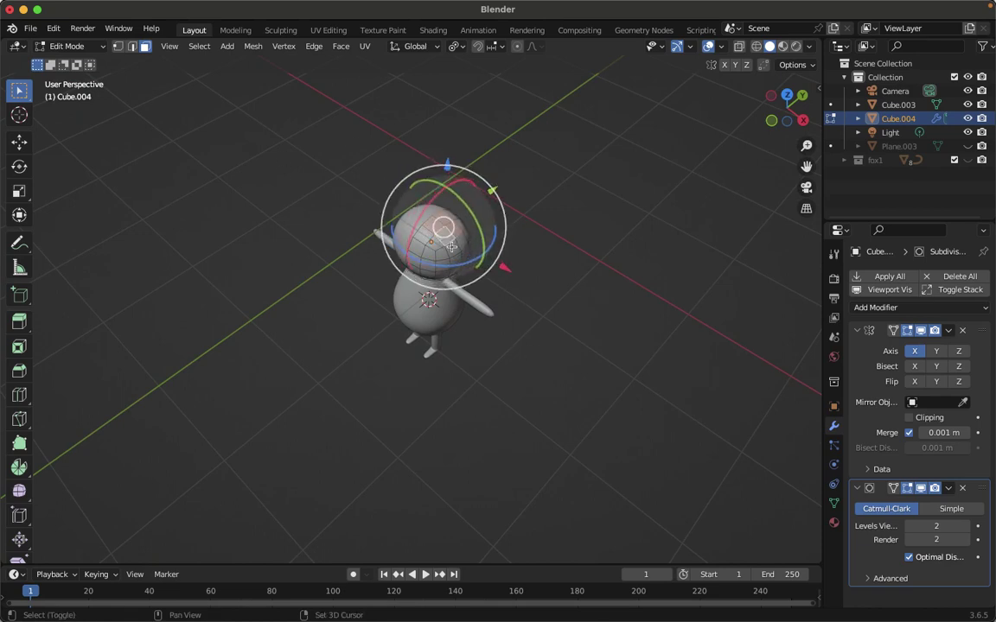
{"action": "left_click", "coordinate": [461, 242], "text": "shift"}
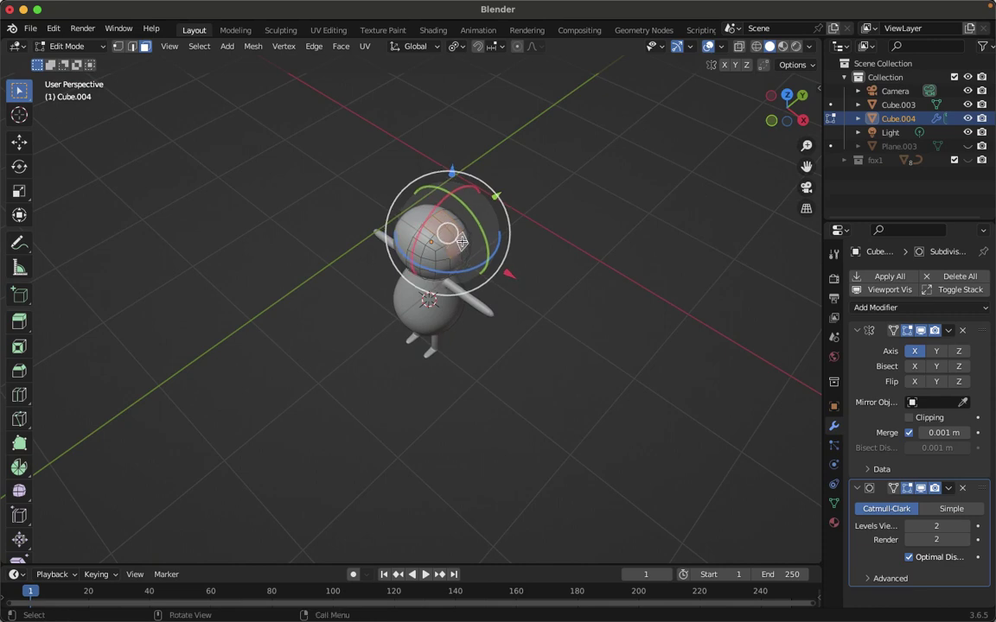
{"action": "key", "text": "i"}
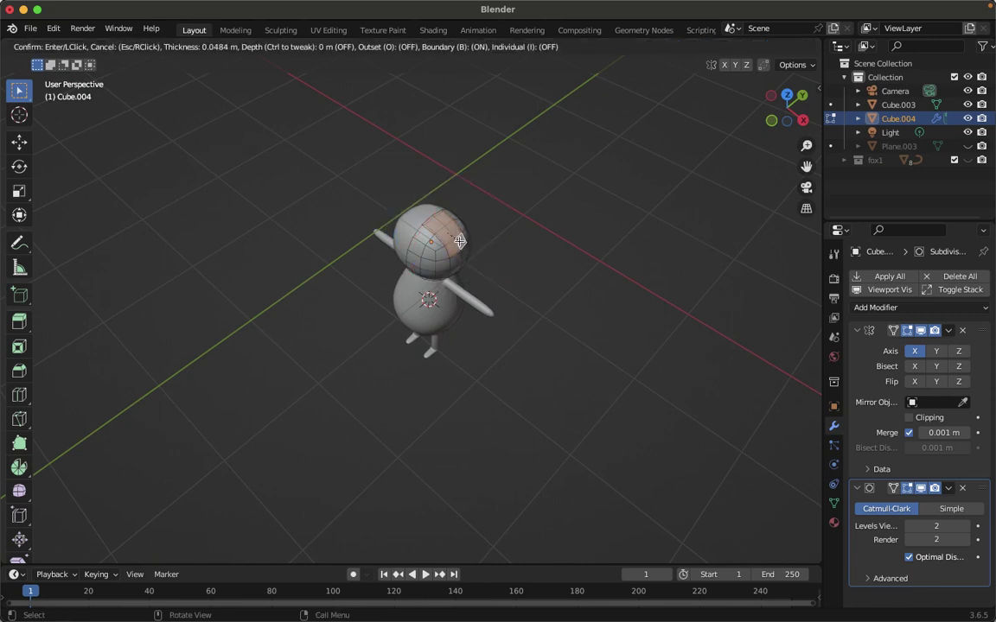
{"action": "left_click", "coordinate": [458, 241]}
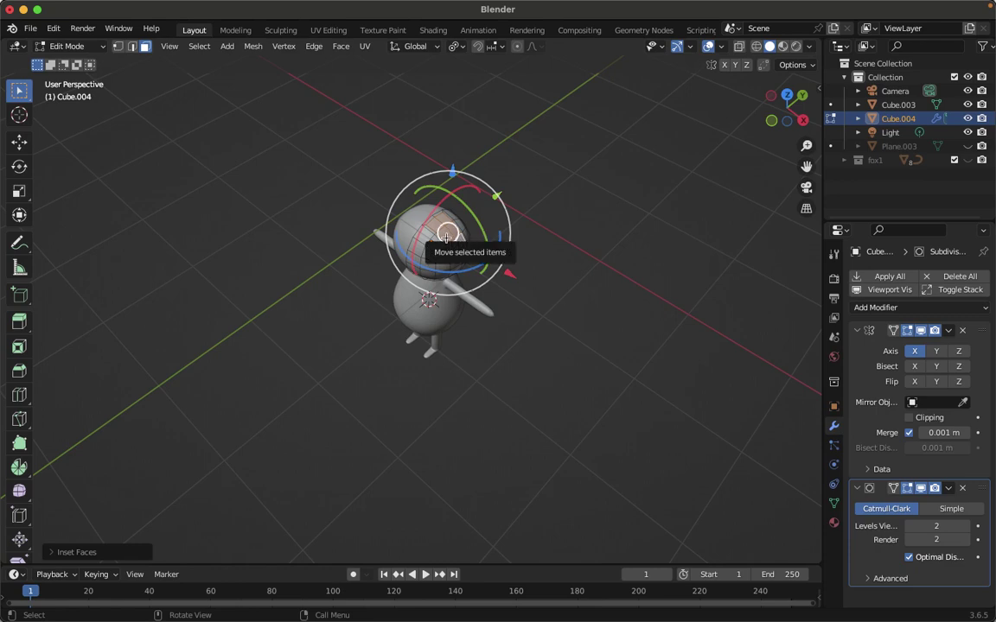
Delete the inset faces on top of the head to open a mirrored pair of holes
{"action": "left_click_drag", "start_coordinate": [434, 228], "coordinate": [454, 231]}
{"action": "key", "text": "x"}
{"action": "left_click", "coordinate": [454, 232]}
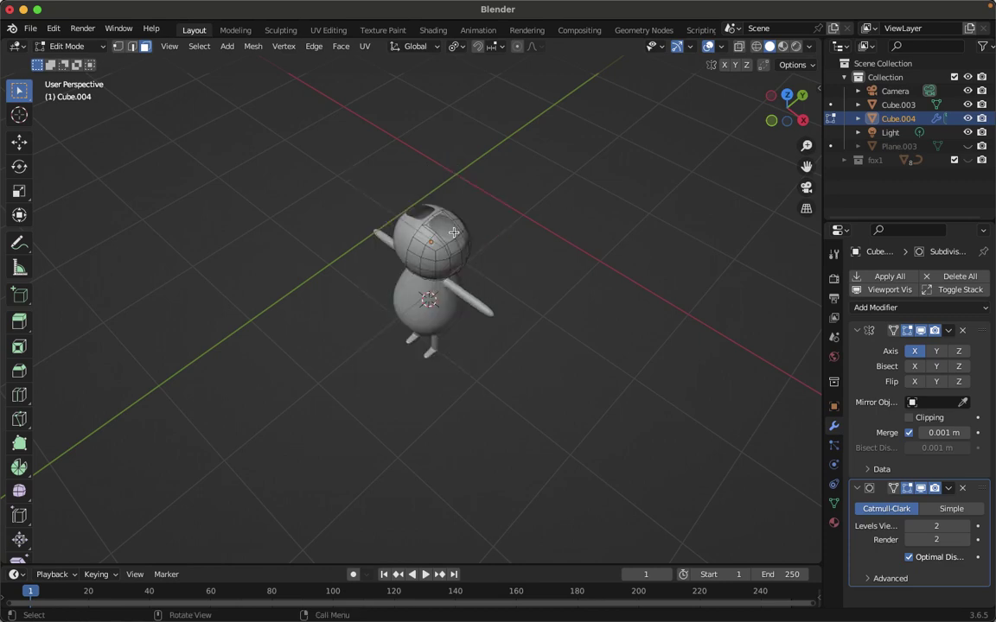
Select the edge loop around the opening on top of the head and scale it to about 0.43 along global Y
{"action": "left_click", "coordinate": [132, 45]}
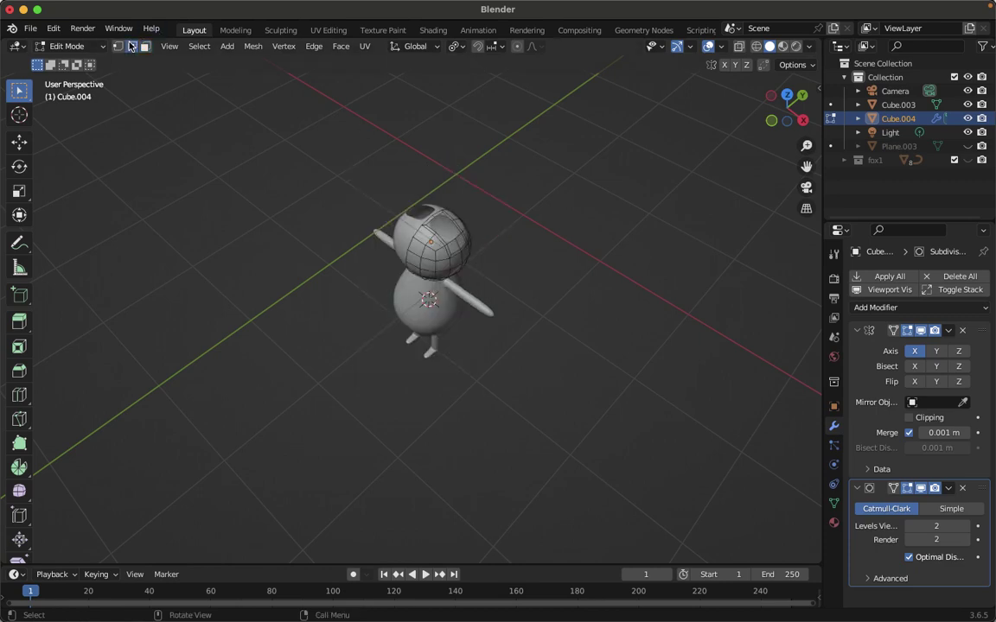
{"action": "left_click", "coordinate": [437, 236]}
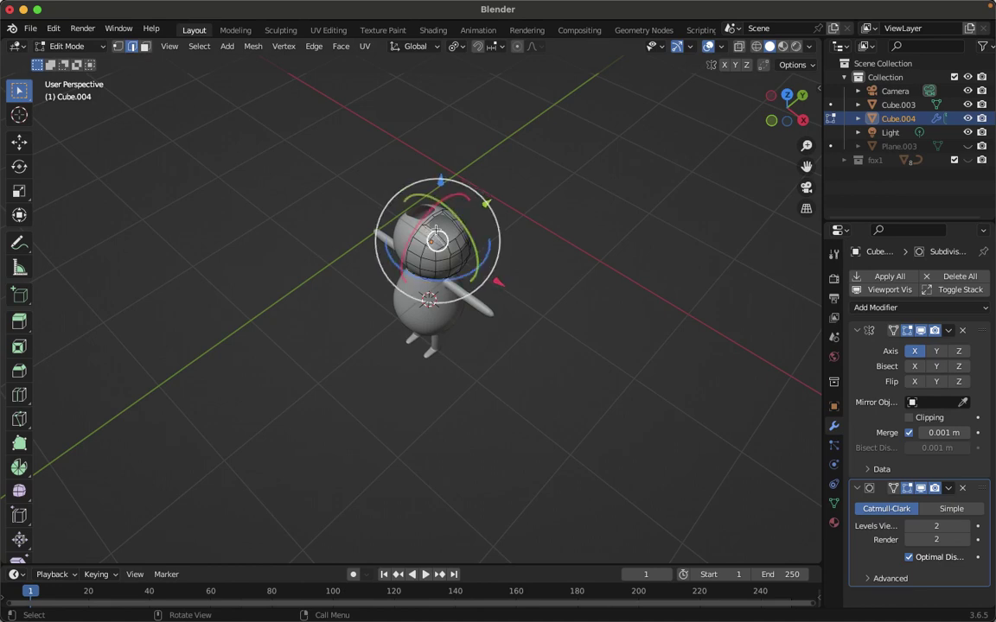
{"action": "left_click_drag", "start_coordinate": [430, 223], "coordinate": [432, 222]}
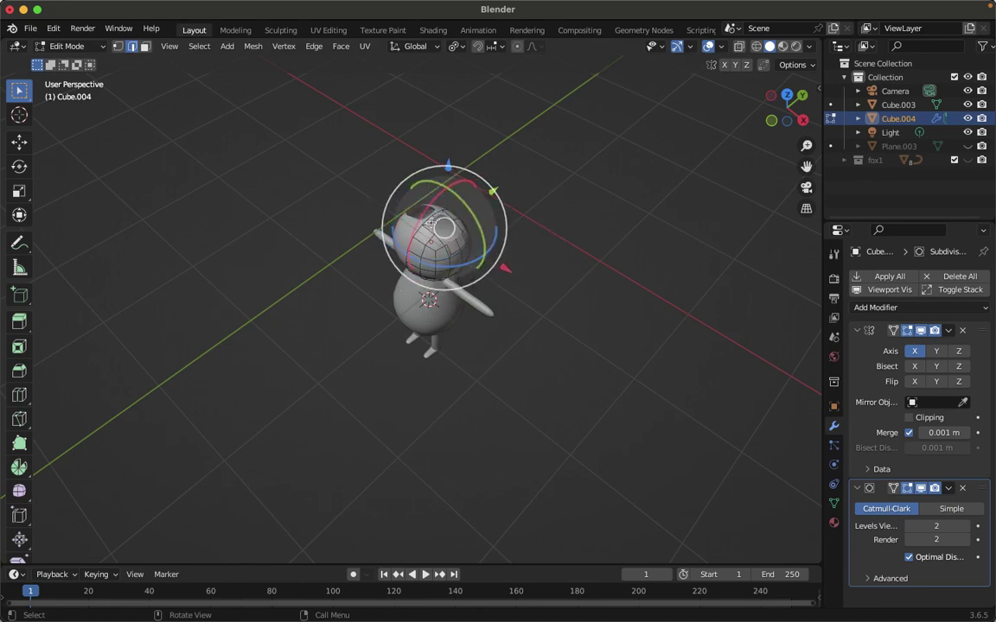
{"action": "key", "text": "s"}
{"action": "key", "text": "y"}
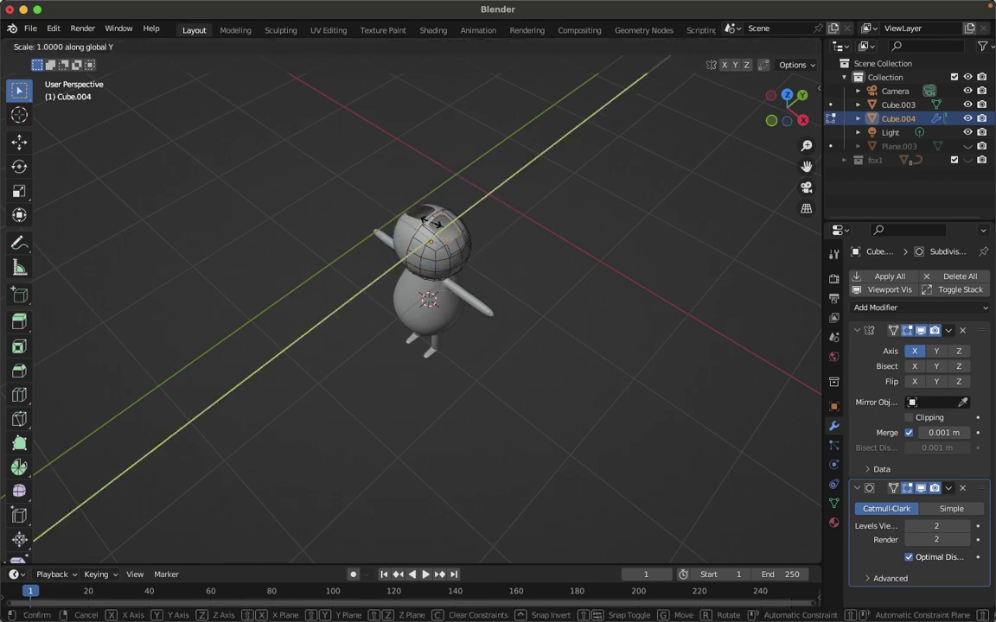
{"action": "mouse_move", "coordinate": [442, 223]}
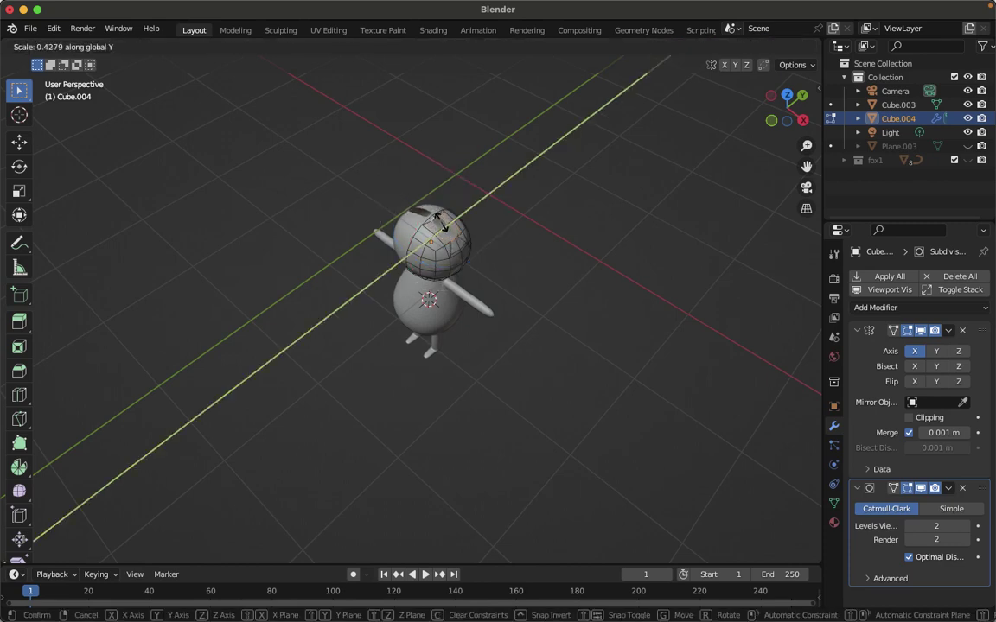
{"action": "left_click", "coordinate": [441, 226]}
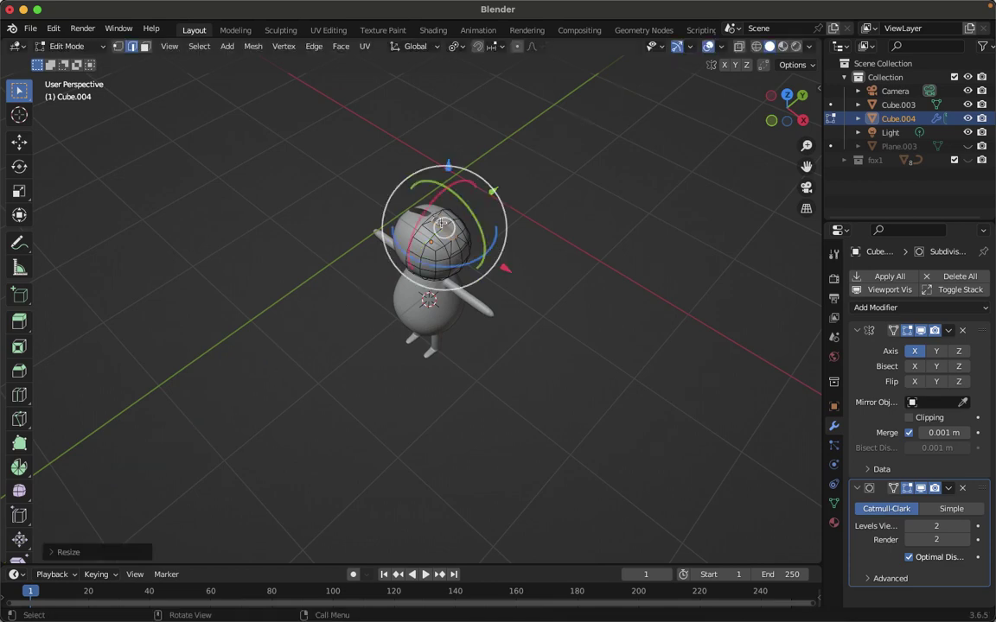
Extrude the opening's edge loop about 0.14 m outward and 0.71 m up into a capped ear, and scale its tip by about 1.68
{"action": "key", "text": "KP_1"}
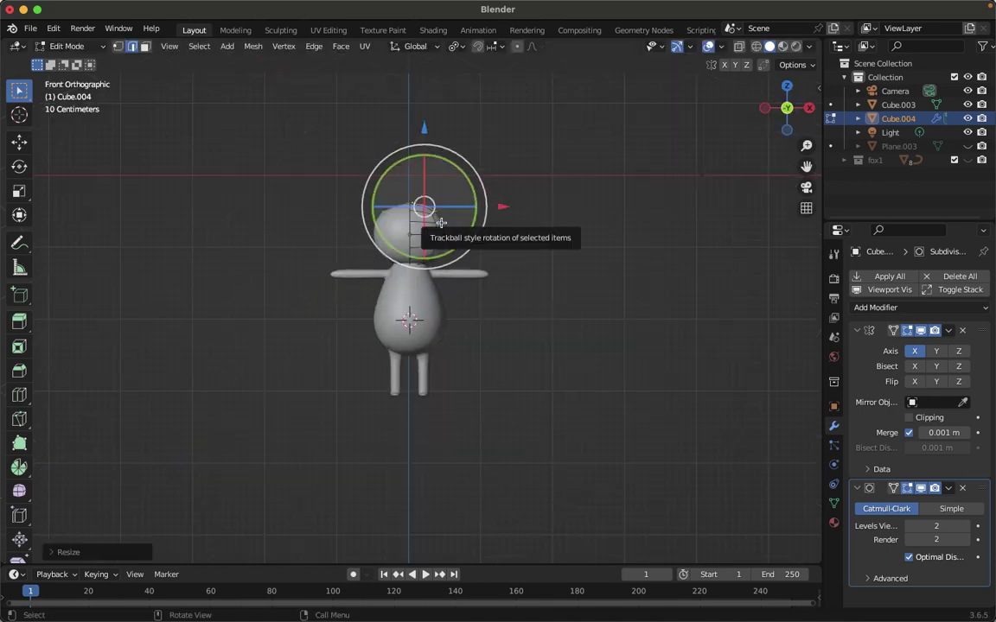
{"action": "key", "text": "g"}
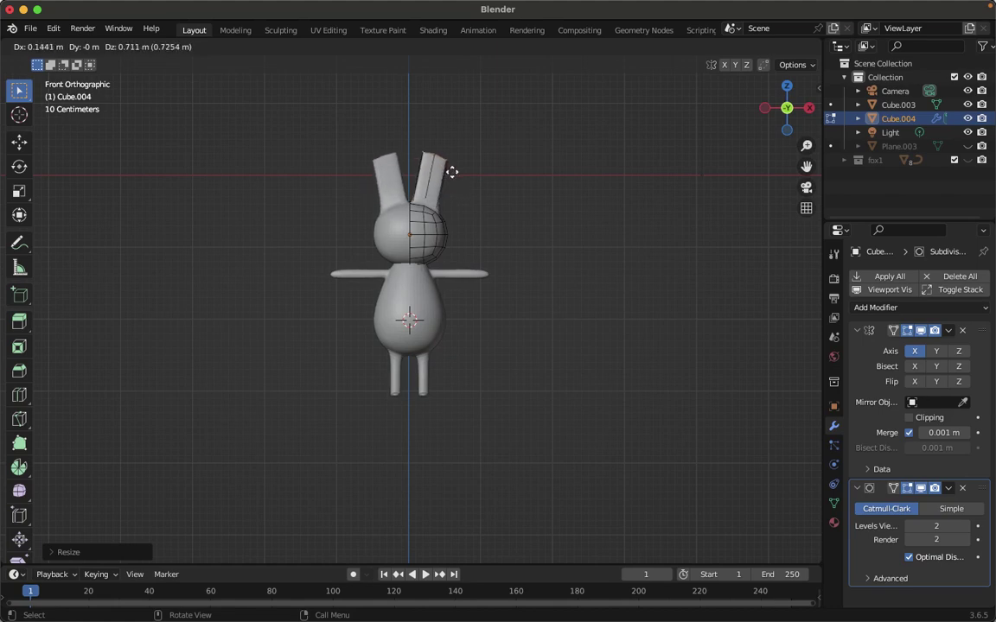
{"action": "left_click", "coordinate": [453, 172]}
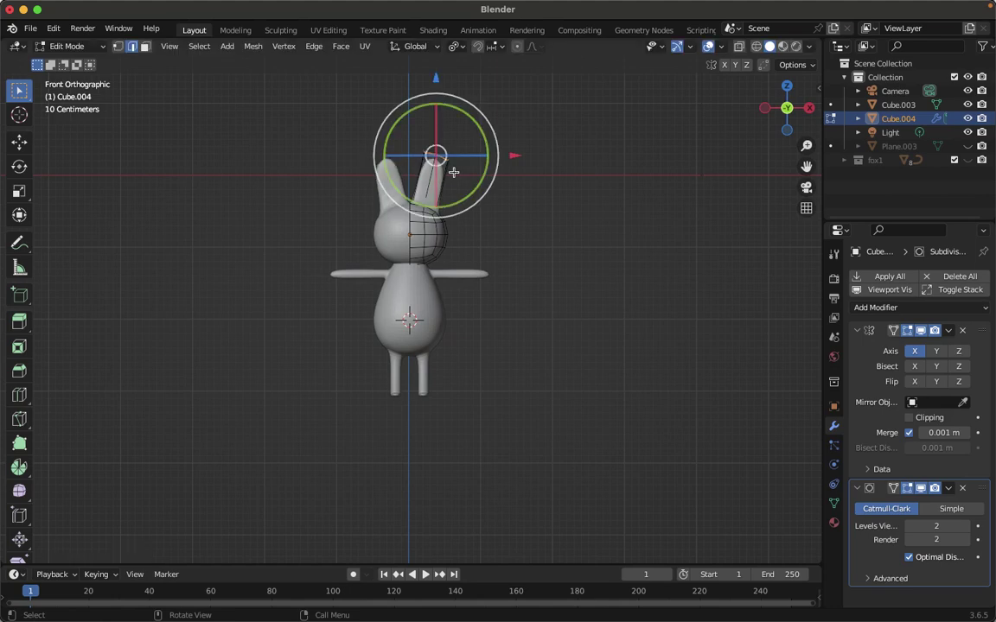
{"action": "key", "text": "s"}
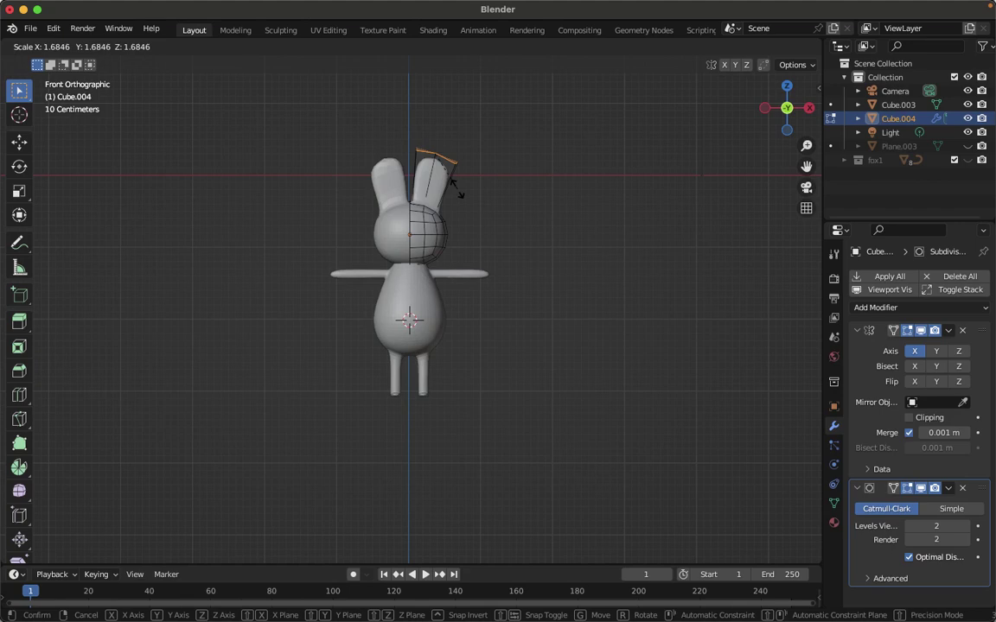
{"action": "left_click", "coordinate": [458, 192]}
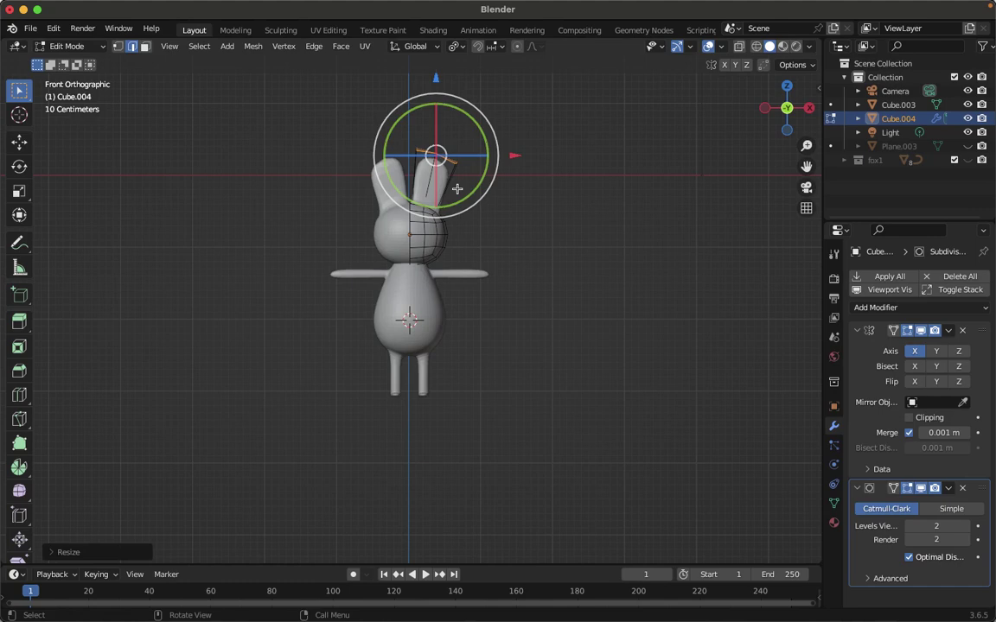
{"action": "key", "text": "g"}
{"action": "key", "text": "z"}
{"action": "key", "text": "z"}
{"action": "key", "text": "z"}
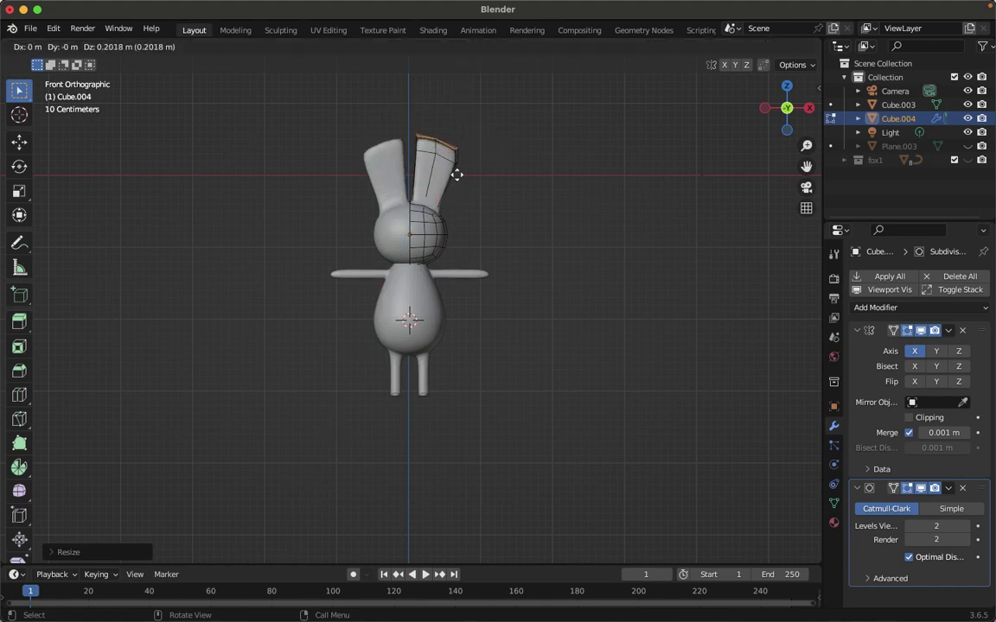
{"action": "left_click", "coordinate": [456, 175]}
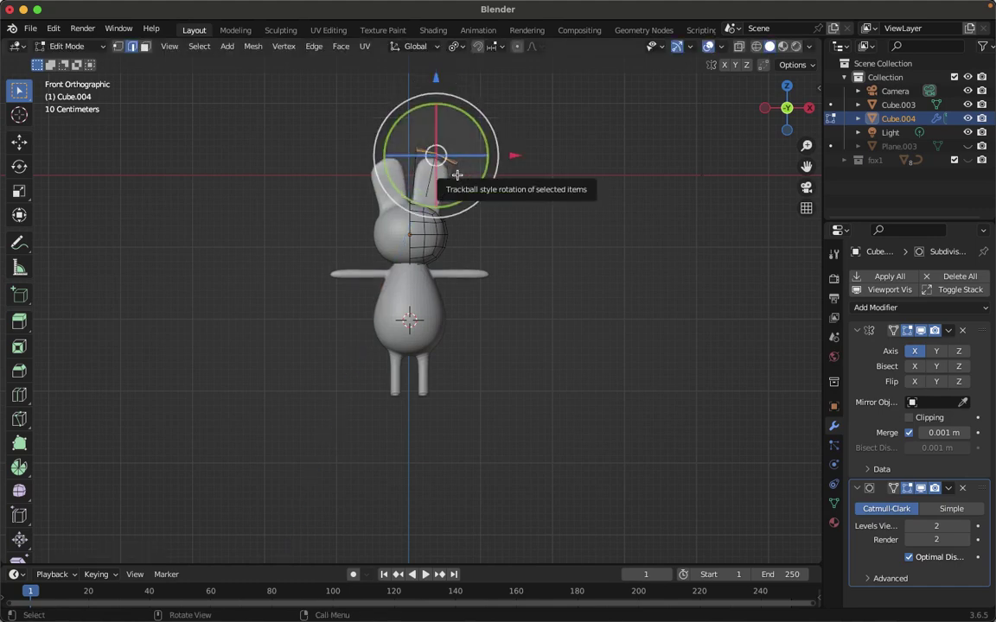
Select the front faces of the ear and inset them by about 0.13 m
{"action": "left_click", "coordinate": [545, 147]}
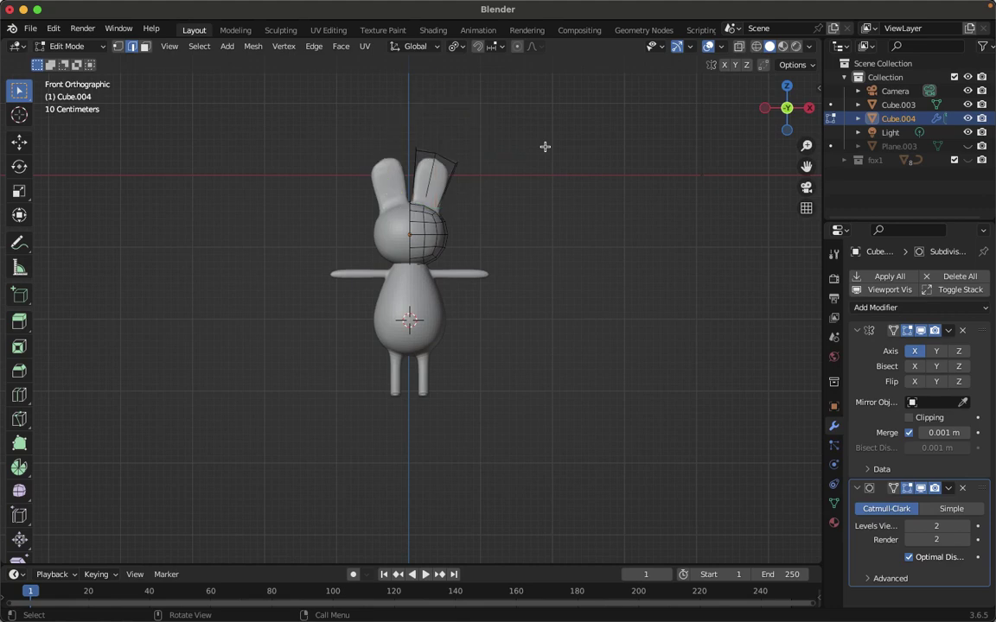
{"action": "key", "text": "Tab"}
{"action": "key", "text": "Tab"}
{"action": "left_click", "coordinate": [145, 51]}
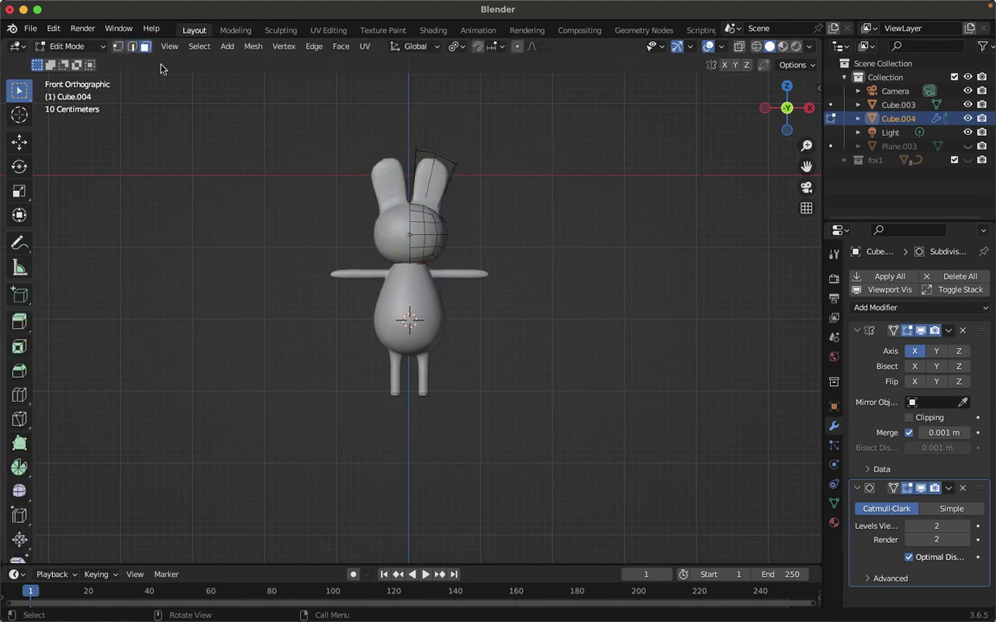
{"action": "left_click", "coordinate": [426, 185]}
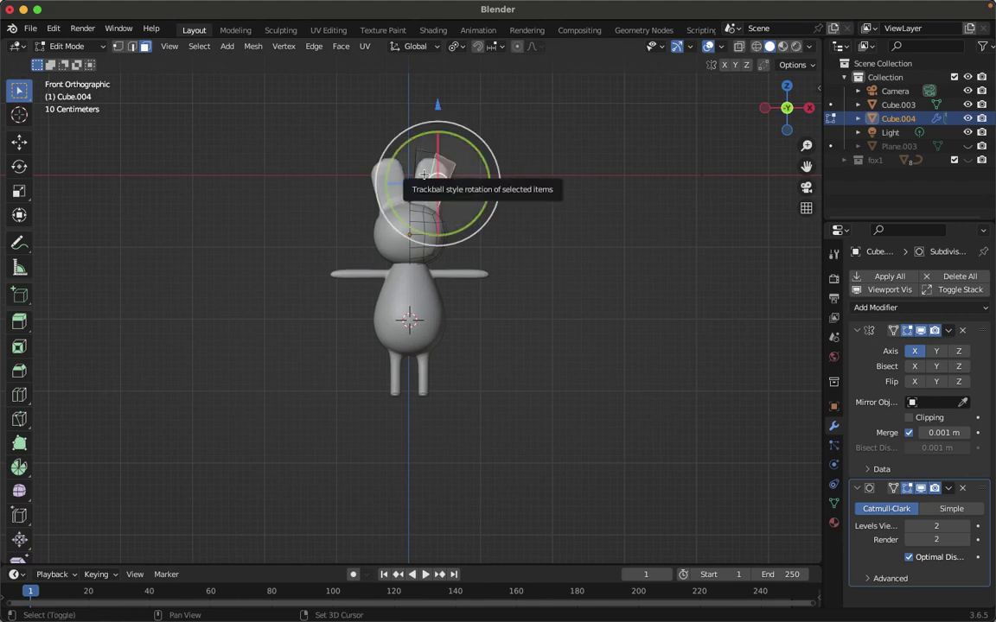
{"action": "left_click_drag", "start_coordinate": [425, 185], "coordinate": [428, 176]}
{"action": "key", "text": "i"}
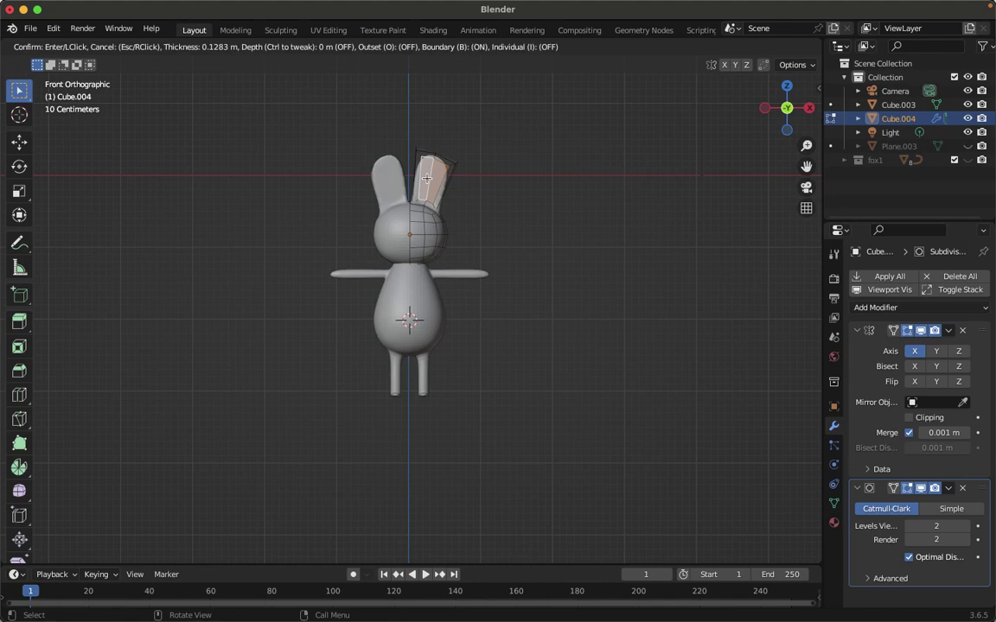
{"action": "left_click", "coordinate": [426, 178]}
Extrude the inset ear faces about 0.03 m backward along global Y to recess the inner ear, and return to Object Mode
{"action": "key", "text": "KP_3"}
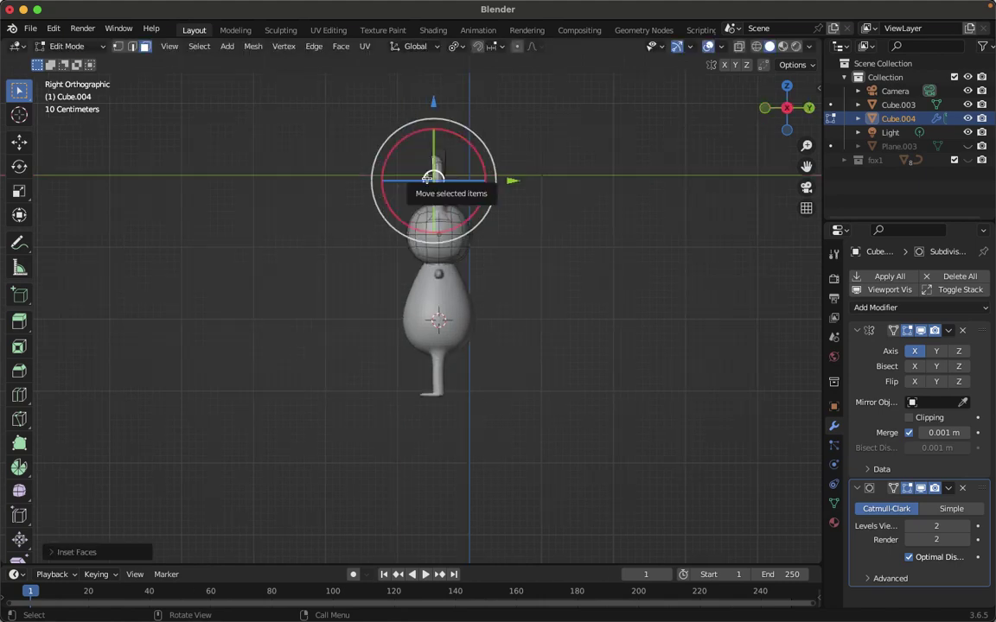
{"action": "key", "text": "g"}
{"action": "key", "text": "y"}
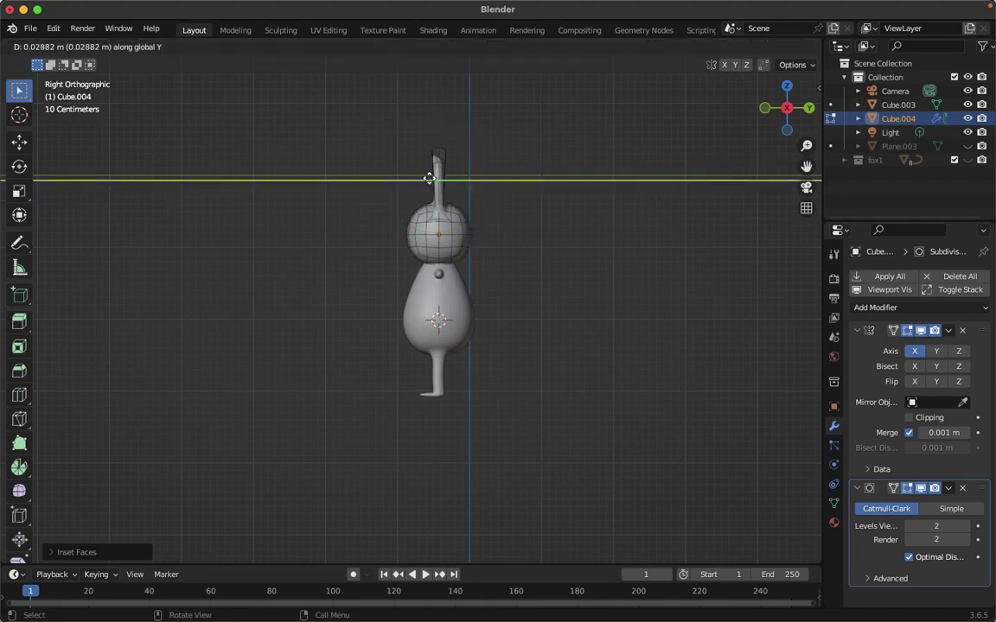
{"action": "left_click", "coordinate": [429, 178]}
{"action": "key", "text": "KP_1"}
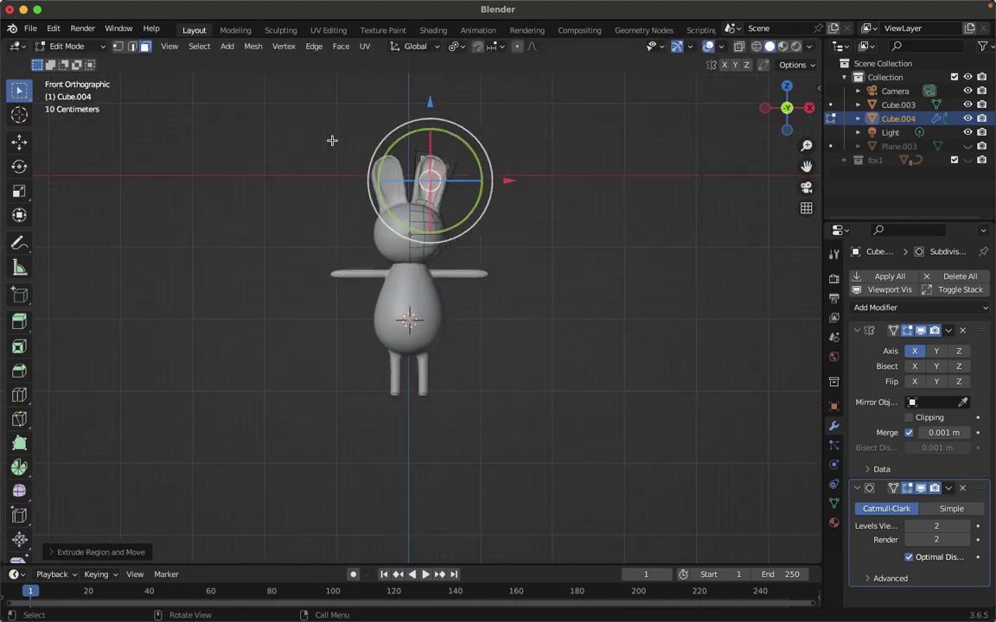
{"action": "left_click", "coordinate": [329, 212]}
{"action": "key", "text": "Tab"}
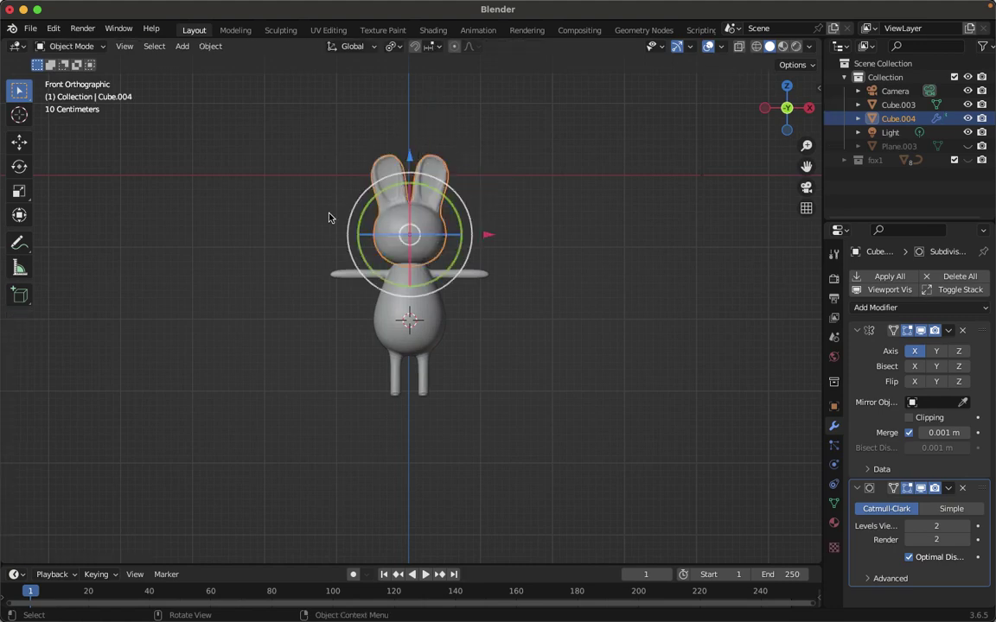
Shade the head with ears smooth and apply all of its modifiers
{"action": "right_click", "coordinate": [395, 229]}
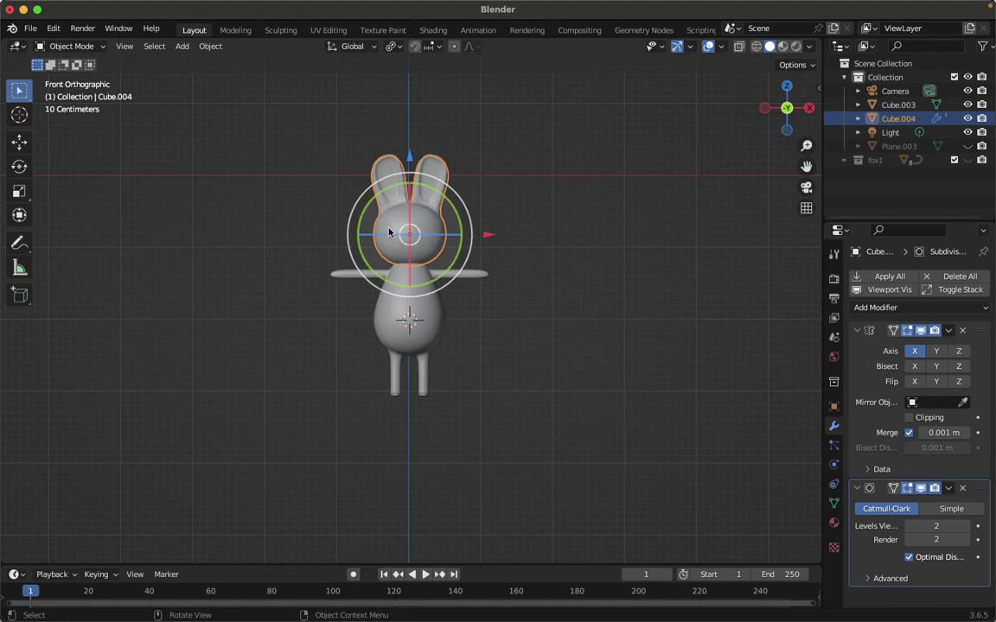
{"action": "right_click", "coordinate": [389, 231]}
{"action": "left_click", "coordinate": [389, 229]}
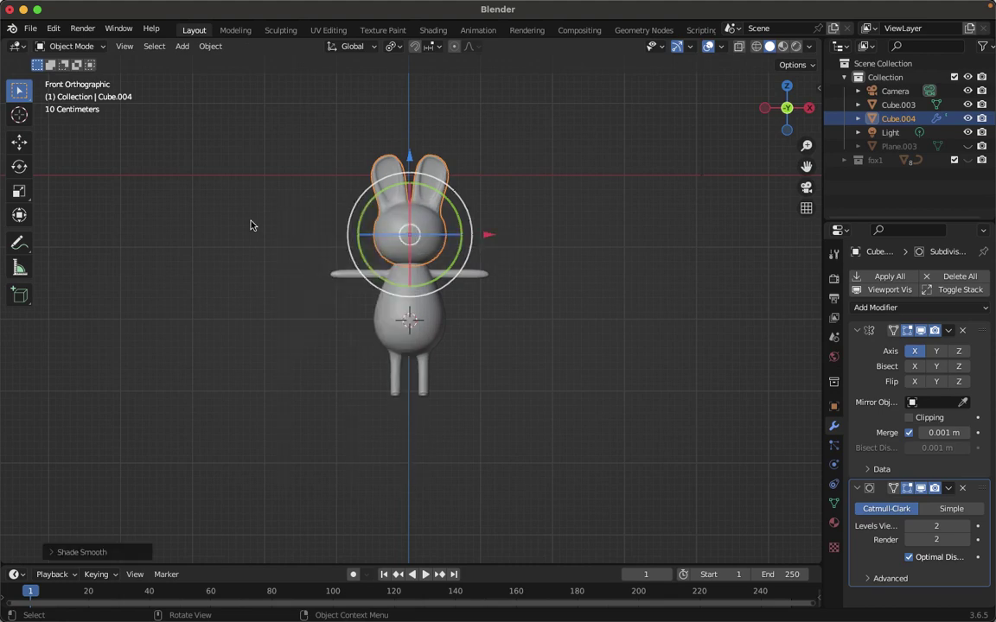
{"action": "left_click", "coordinate": [251, 223]}
{"action": "left_click", "coordinate": [424, 221]}
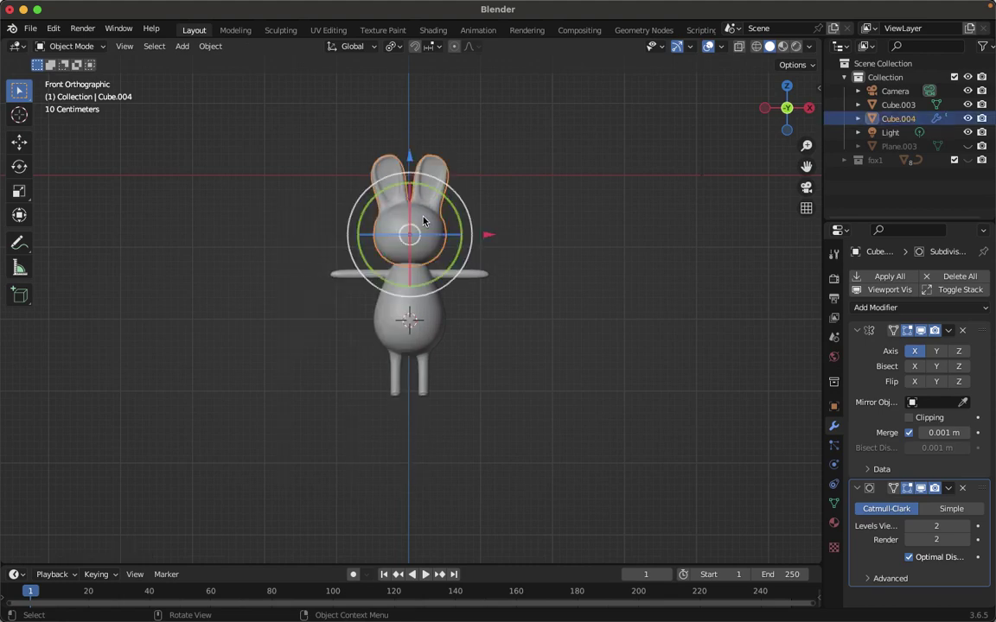
{"action": "key", "text": "ctrl+a"}
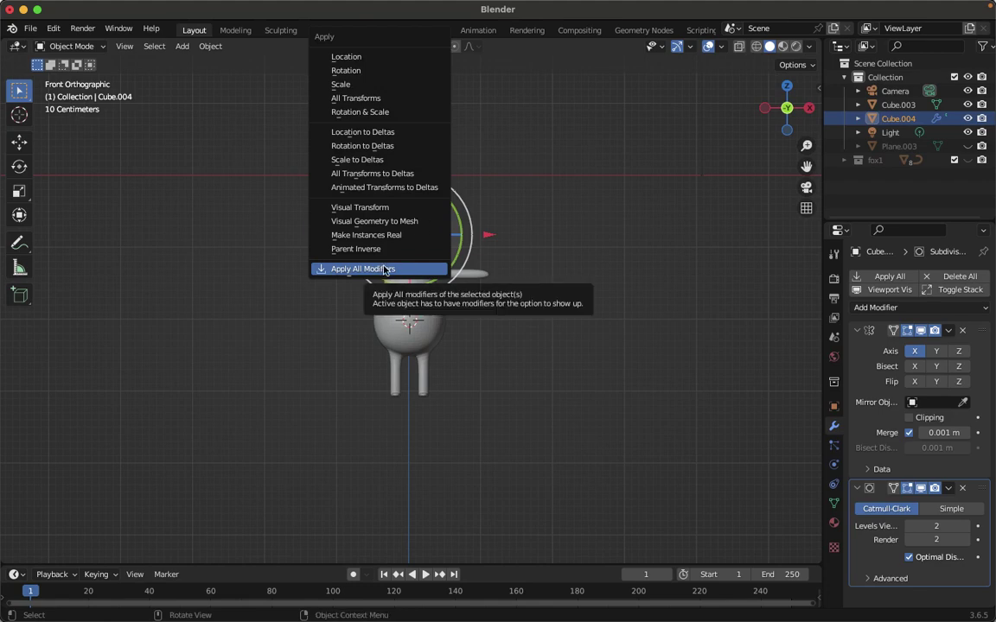
{"action": "left_click", "coordinate": [381, 268]}
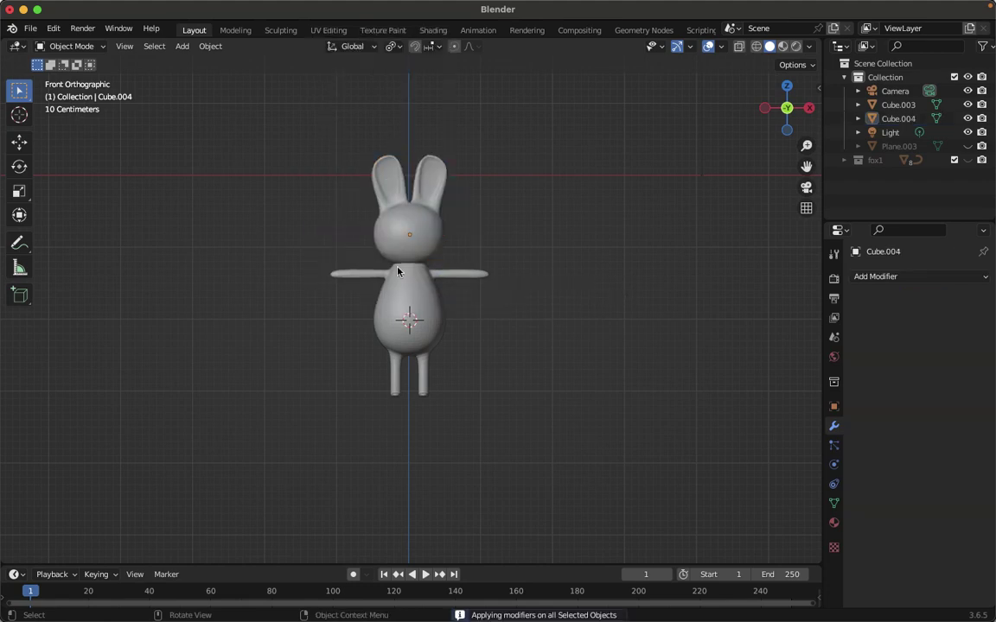
Apply smooth shading to the body with its arms and legs
{"action": "left_click", "coordinate": [414, 286]}
{"action": "right_click", "coordinate": [416, 287]}
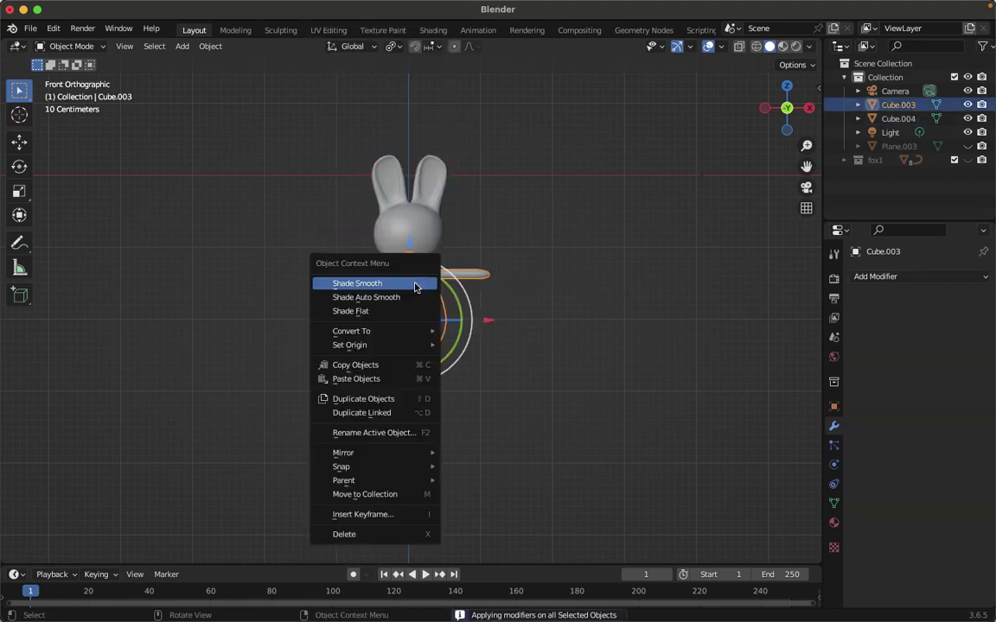
{"action": "left_click", "coordinate": [414, 283]}
{"action": "left_click", "coordinate": [249, 231]}
Switch the viewport to Material Preview and give the body a new material with an orange base color
{"action": "left_click", "coordinate": [440, 311]}
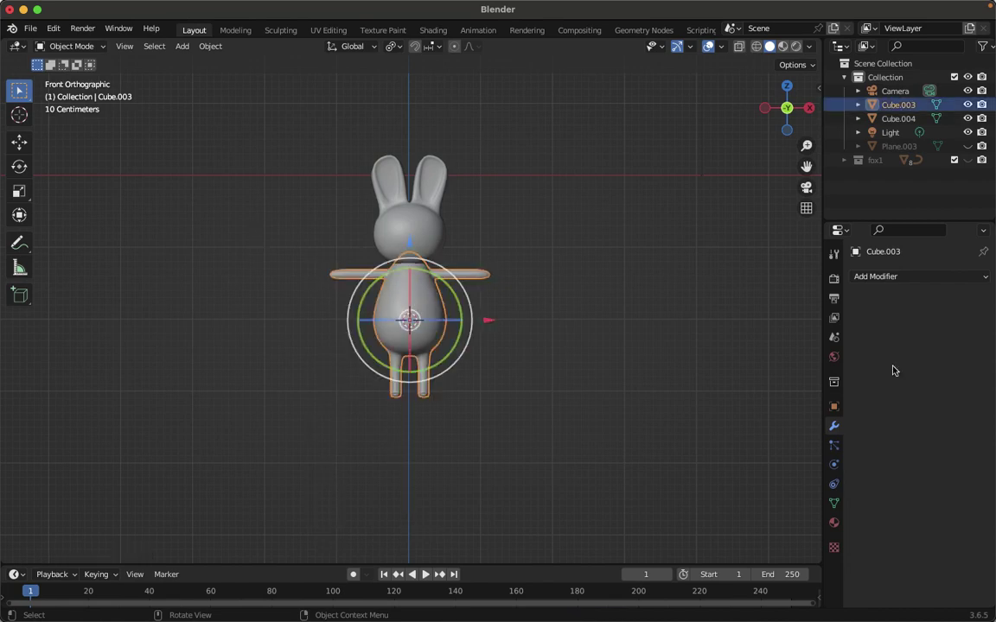
{"action": "left_click", "coordinate": [782, 46]}
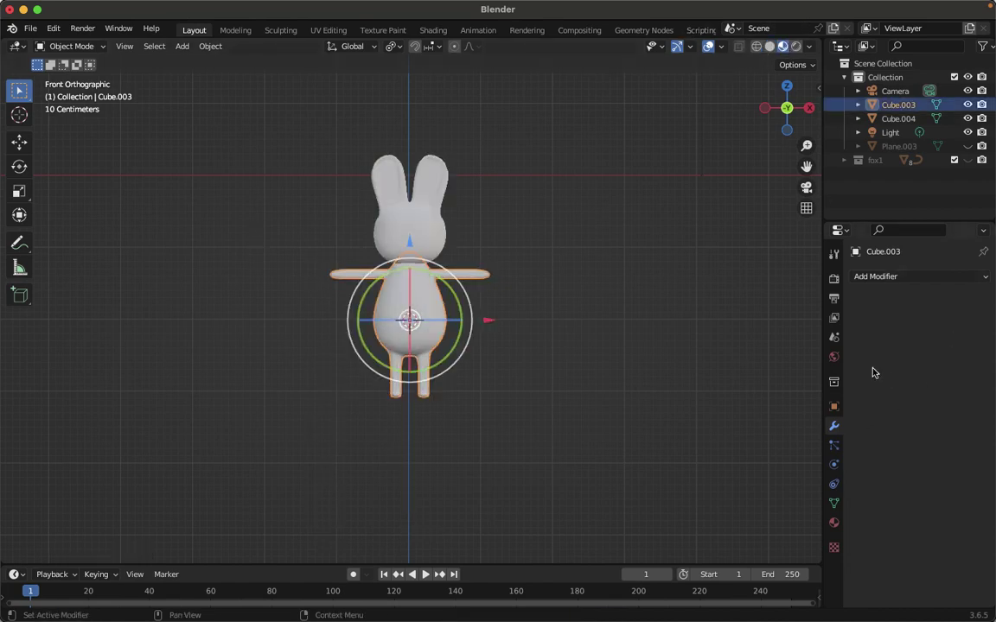
{"action": "left_click", "coordinate": [833, 522]}
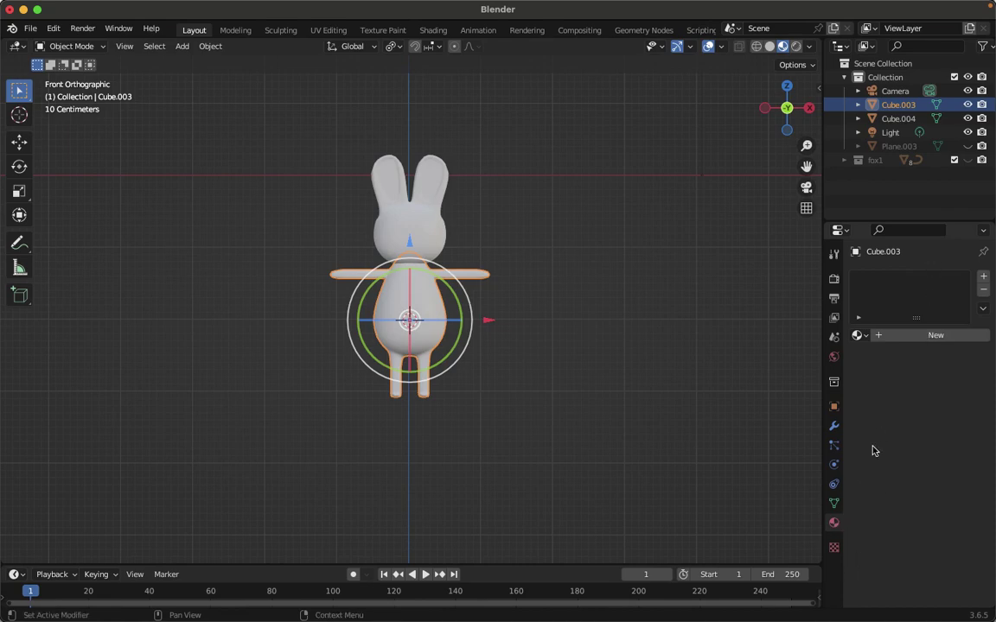
{"action": "left_click", "coordinate": [935, 334]}
{"action": "left_click", "coordinate": [926, 486]}
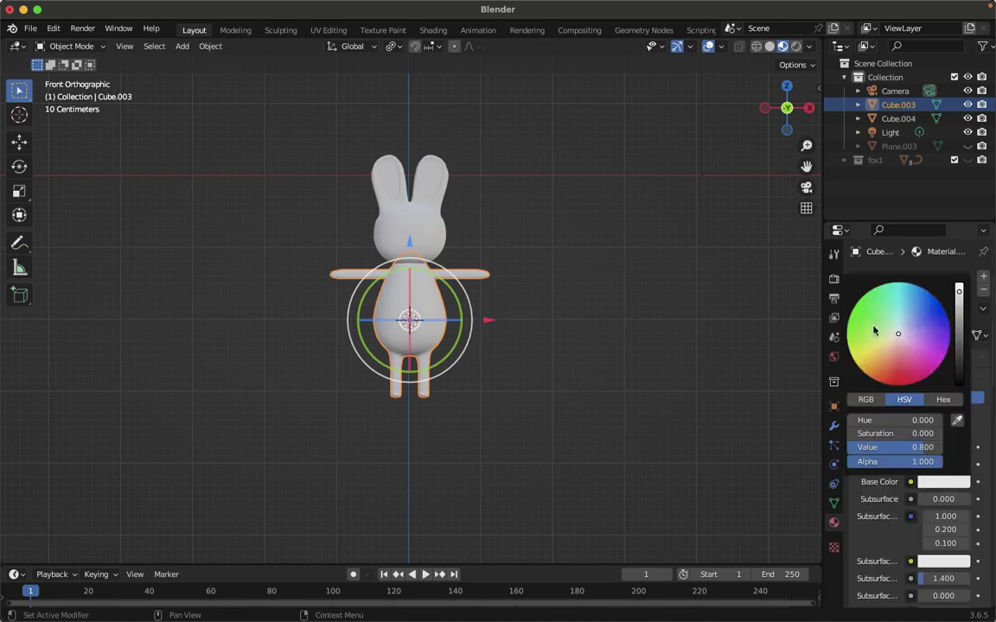
{"action": "left_click", "coordinate": [876, 372]}
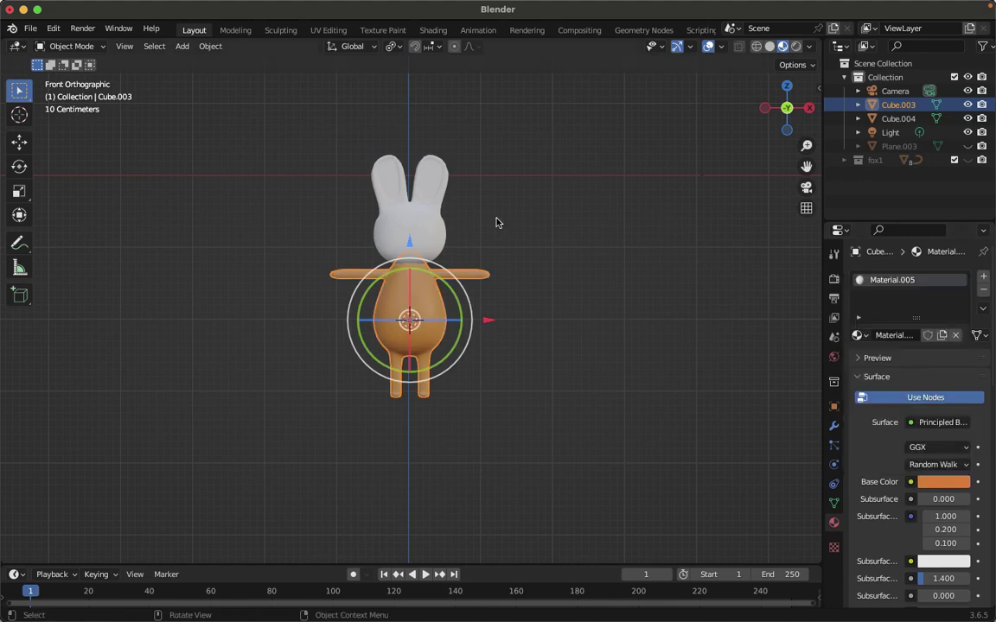
Assign the body's orange material, Material.005, to the head
{"action": "left_click", "coordinate": [466, 207]}
{"action": "left_click", "coordinate": [369, 206]}
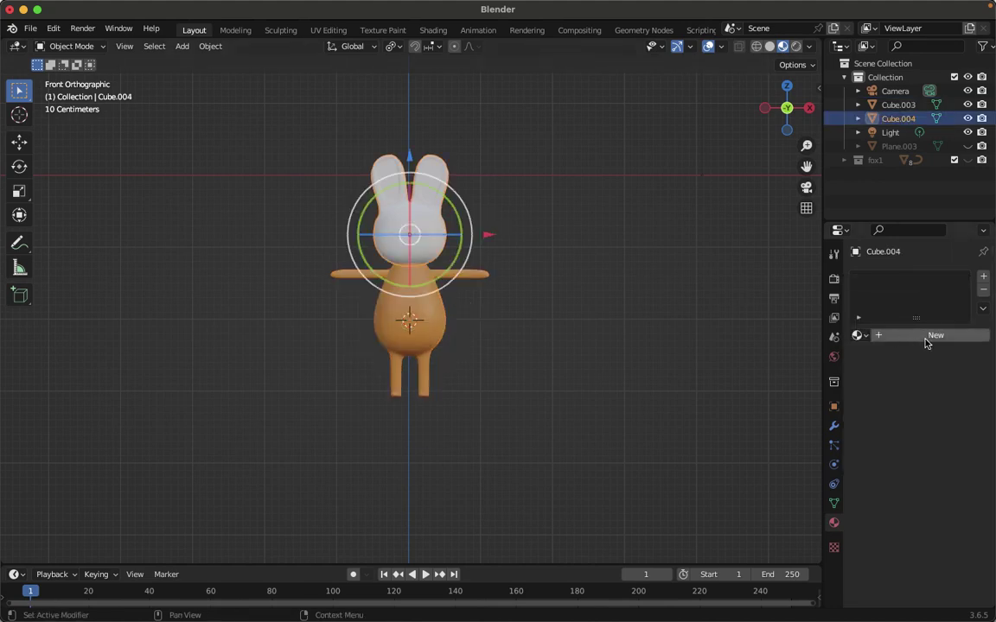
{"action": "left_click", "coordinate": [858, 334]}
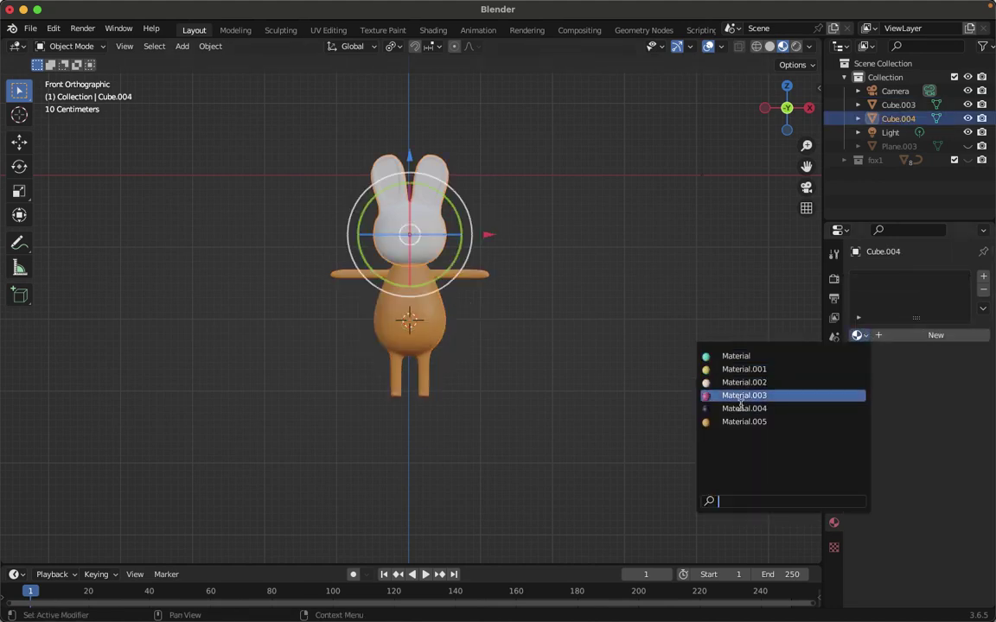
{"action": "left_click", "coordinate": [742, 422]}
{"action": "left_click", "coordinate": [615, 279]}
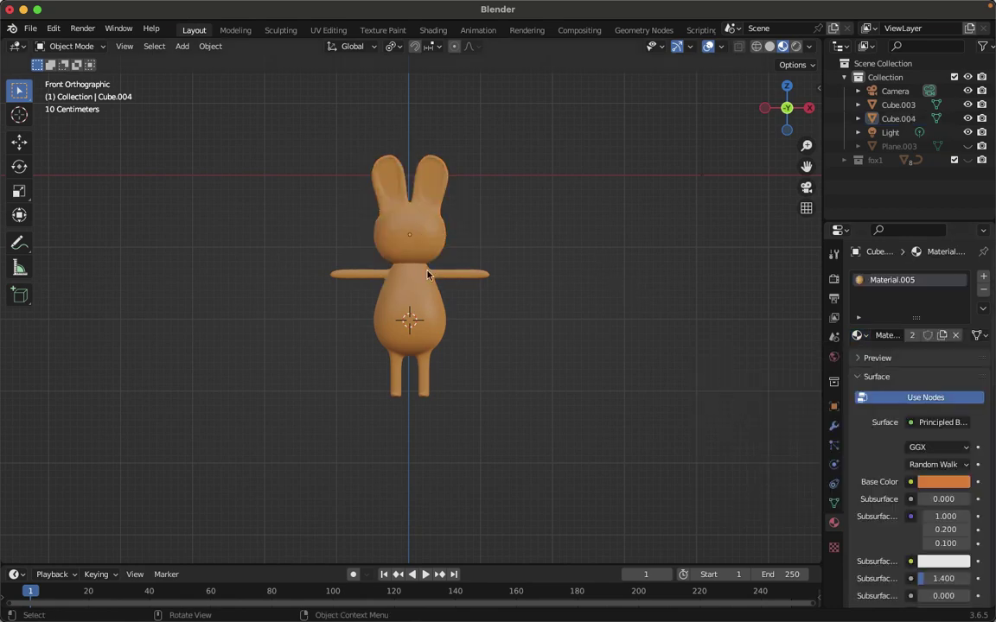
{"action": "left_click", "coordinate": [394, 193]}
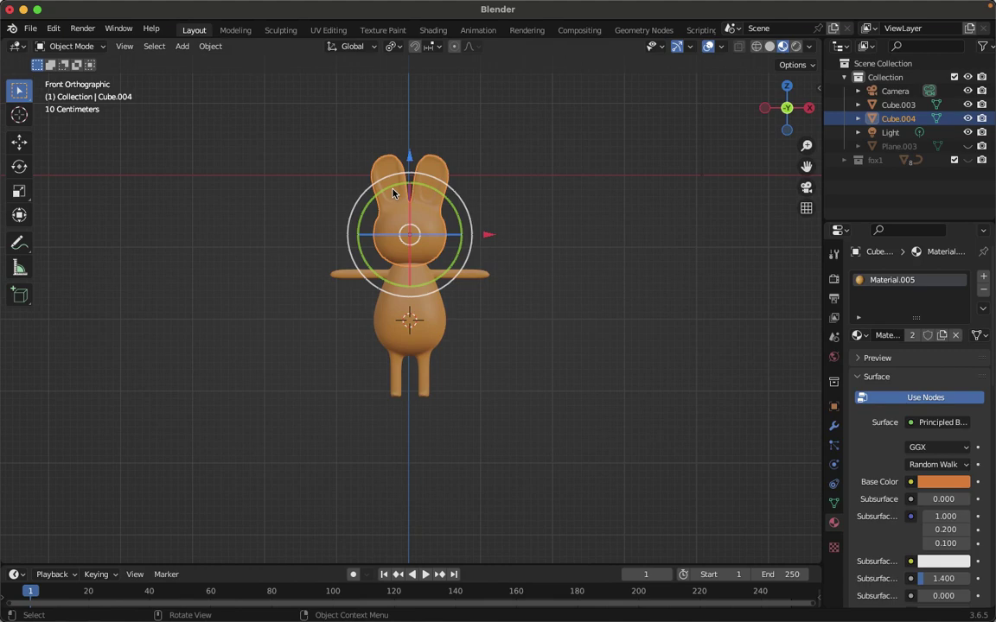
{"action": "key", "text": "Tab"}
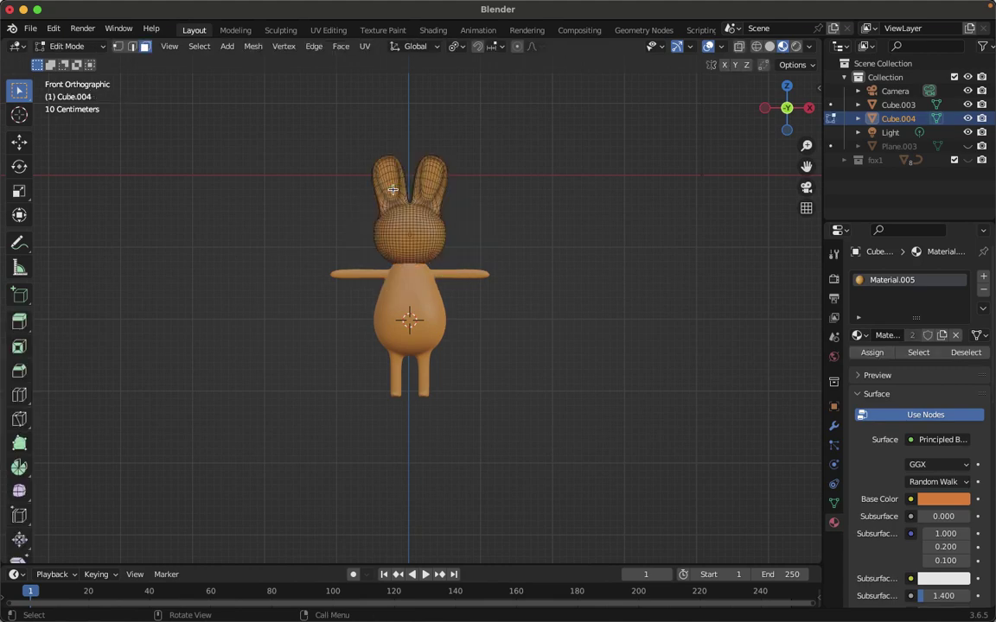
{"action": "key", "text": "Tab"}
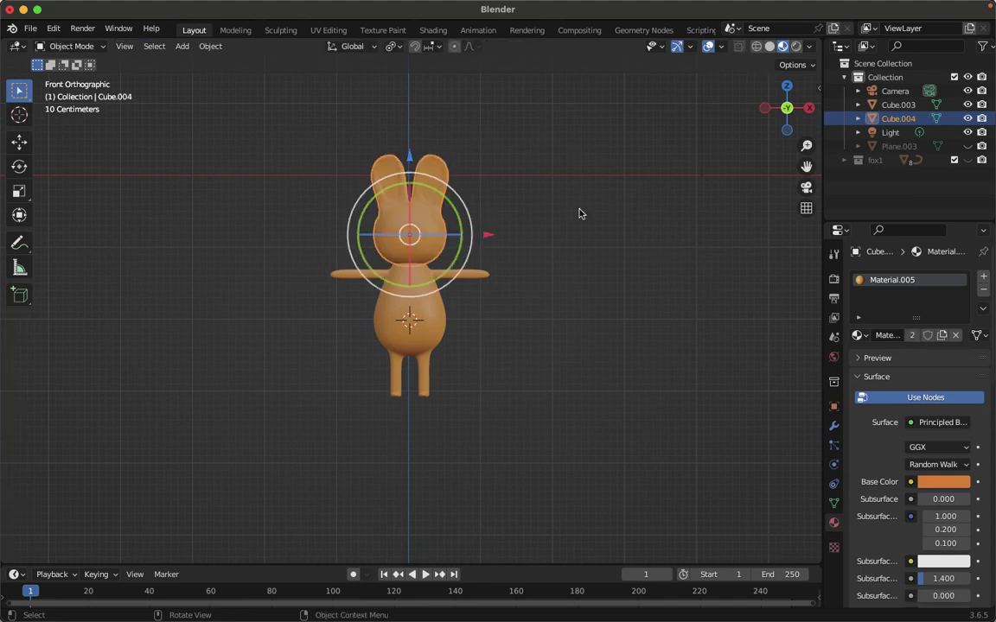
{"action": "left_click", "coordinate": [580, 213]}
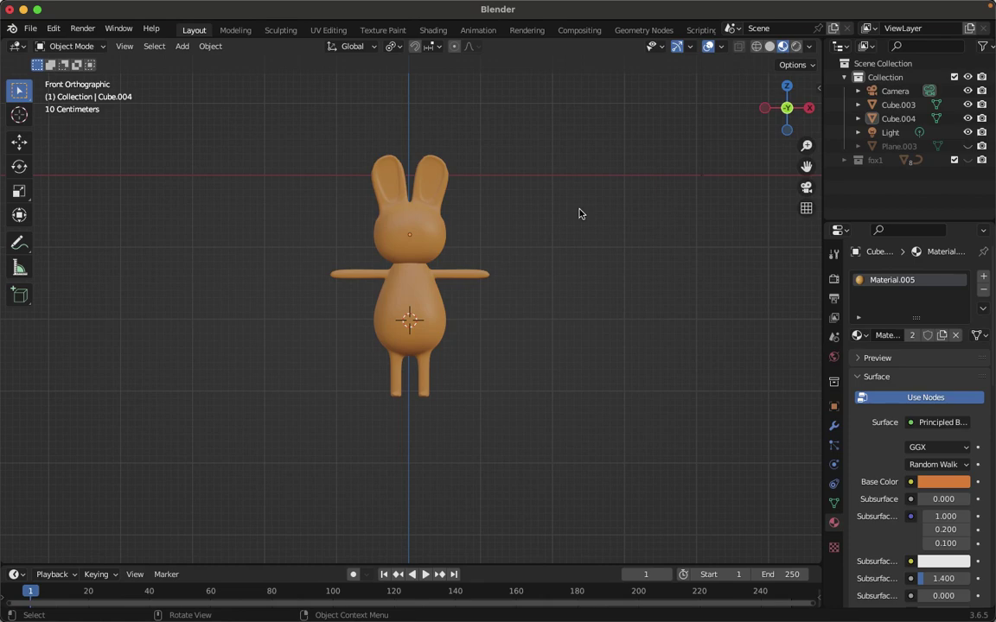
Add a curve circle at the centre of the rabbit's body and rotate it 90 degrees about the X axis
{"action": "key", "text": "shift+a"}
{"action": "mouse_move", "coordinate": [581, 224]}
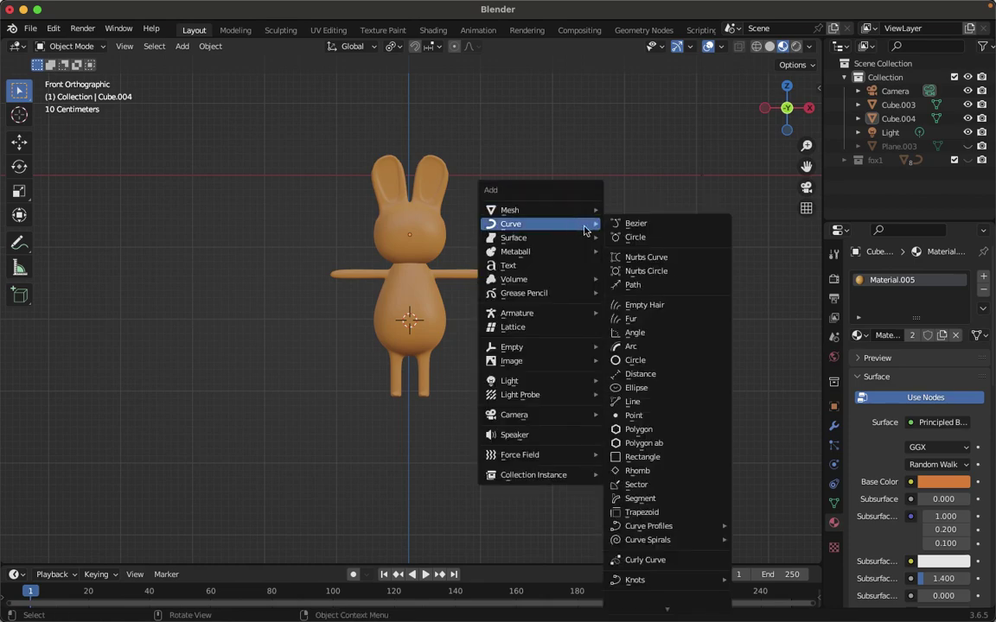
{"action": "left_click", "coordinate": [632, 360]}
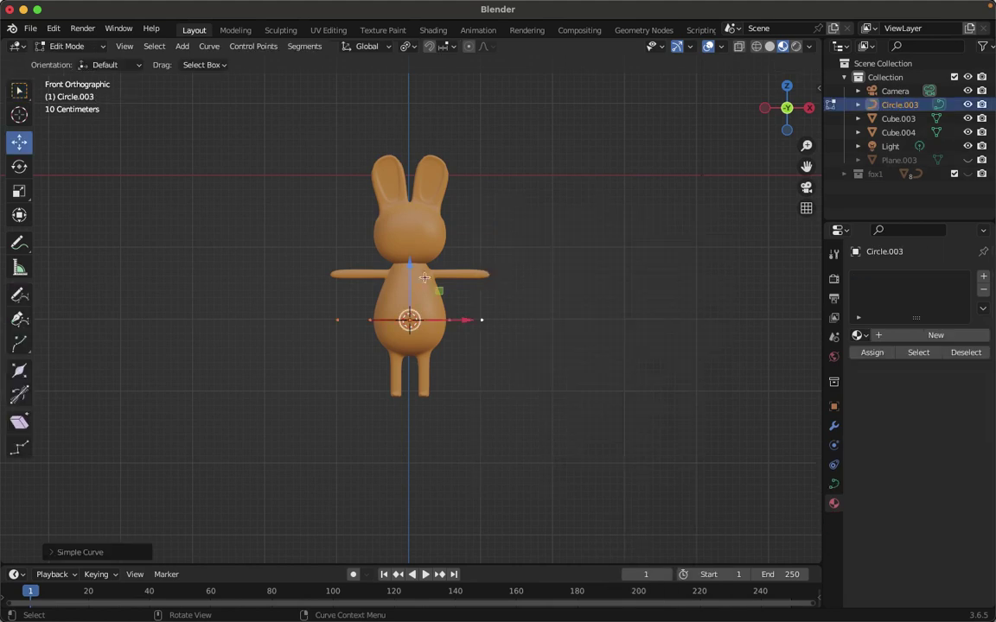
{"action": "key", "text": "Tab"}
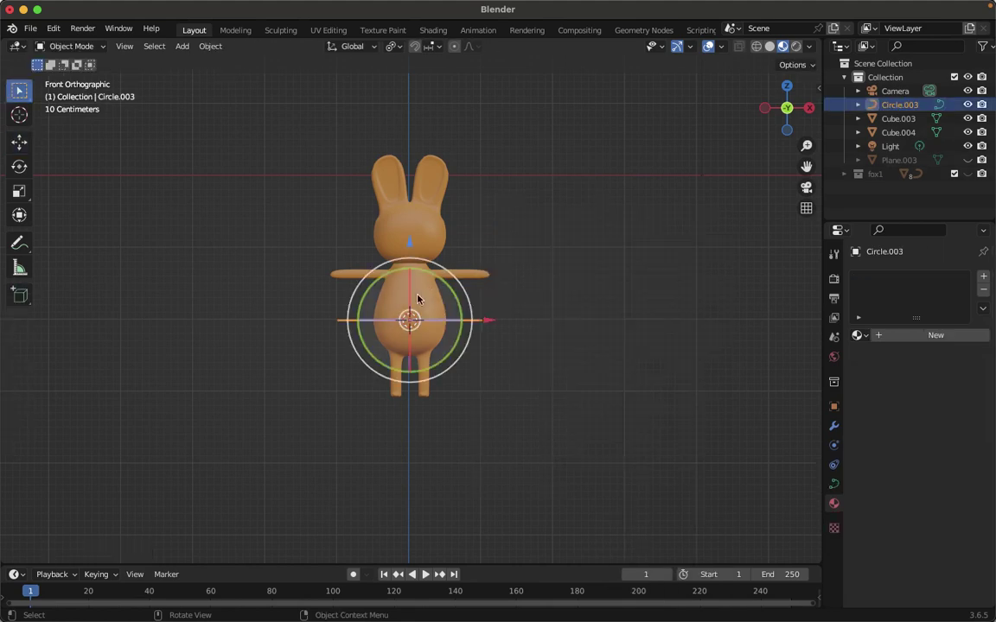
{"action": "middle_click_drag", "start_coordinate": [413, 303], "coordinate": [413, 307]}
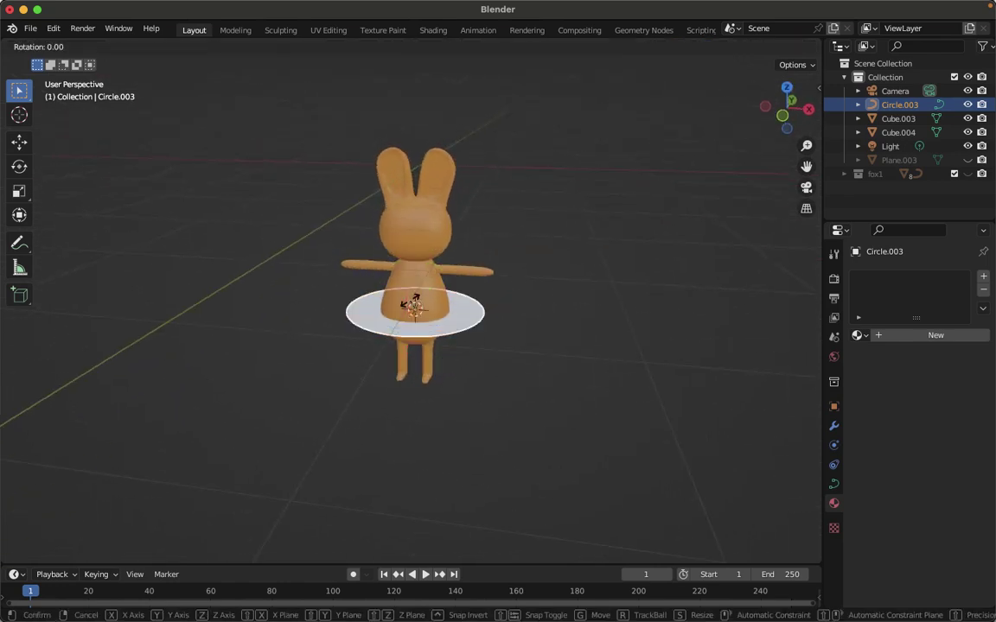
{"action": "type", "text": "x90"}
{"action": "key", "text": "Return"}
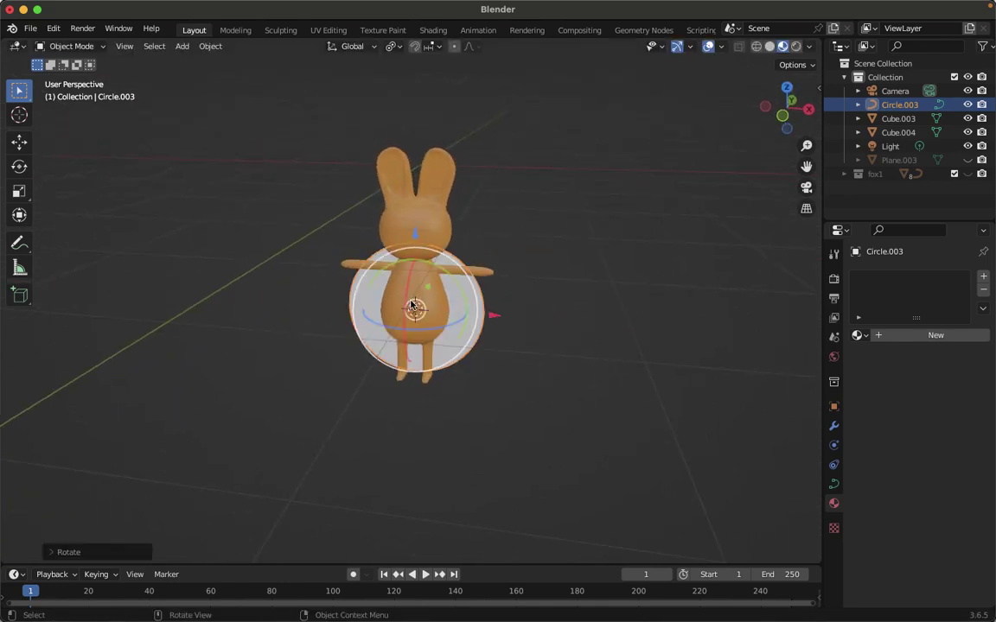
Try to shrink the circle, raise it about 1.08 m along Z to the head and shift it along Y
{"action": "key", "text": "s"}
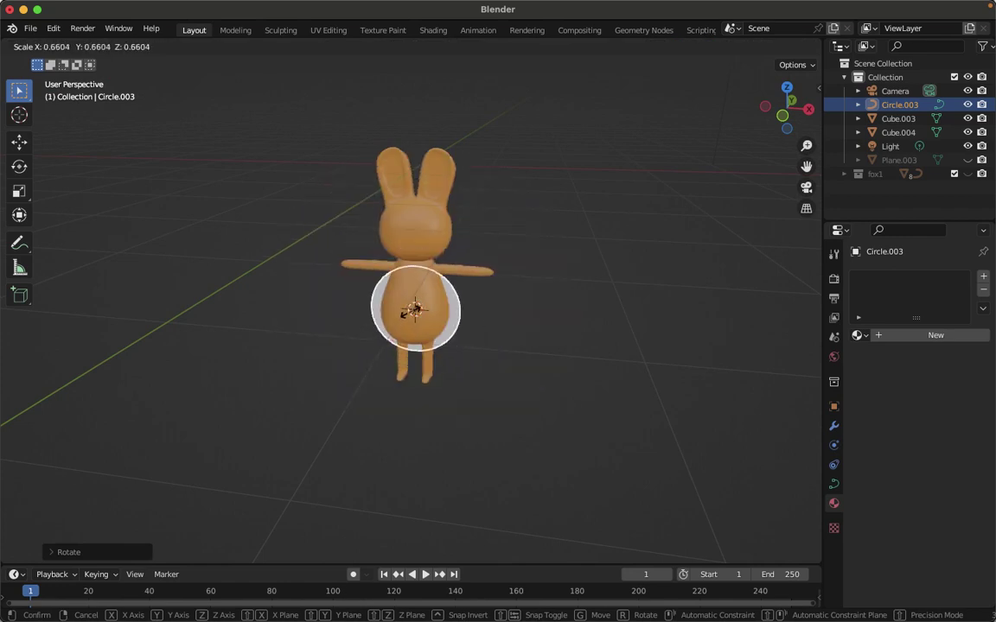
{"action": "left_click", "coordinate": [415, 313]}
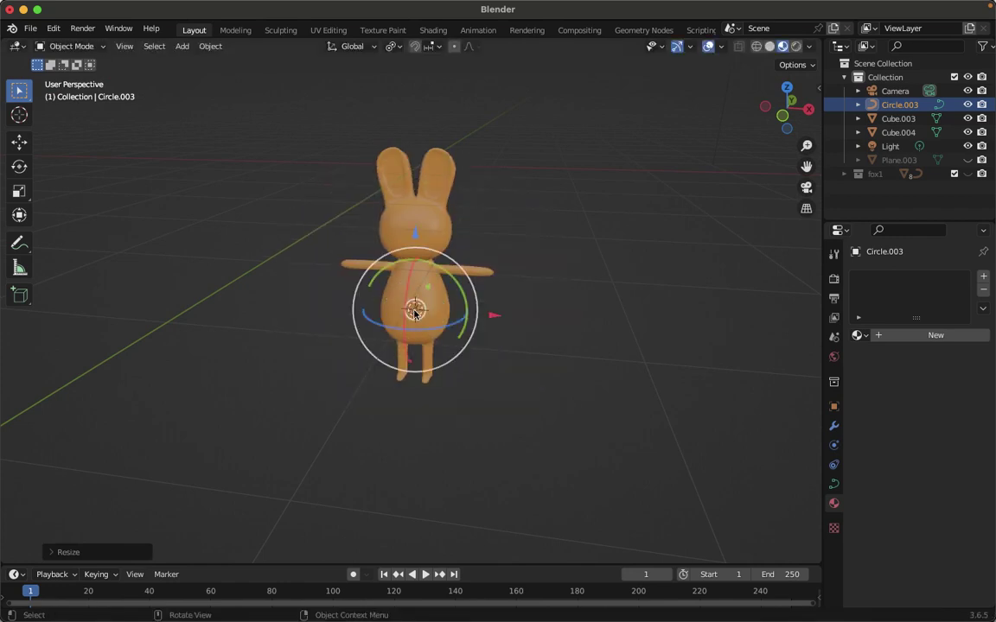
{"action": "key", "text": "g"}
{"action": "key", "text": "z"}
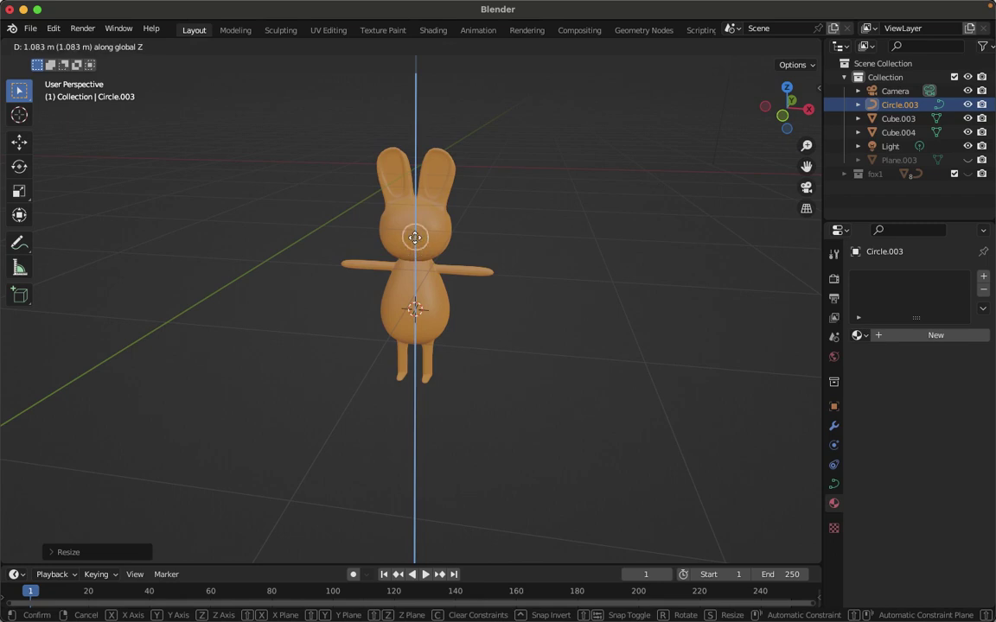
{"action": "left_click", "coordinate": [415, 238]}
{"action": "key", "text": "KP_1"}
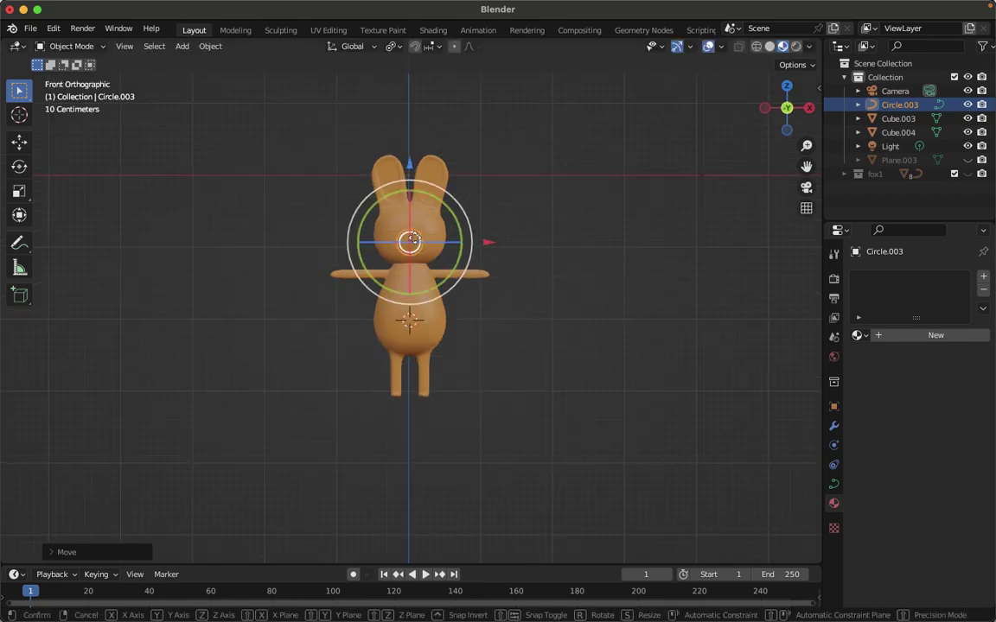
{"action": "key", "text": "g"}
{"action": "key", "text": "y"}
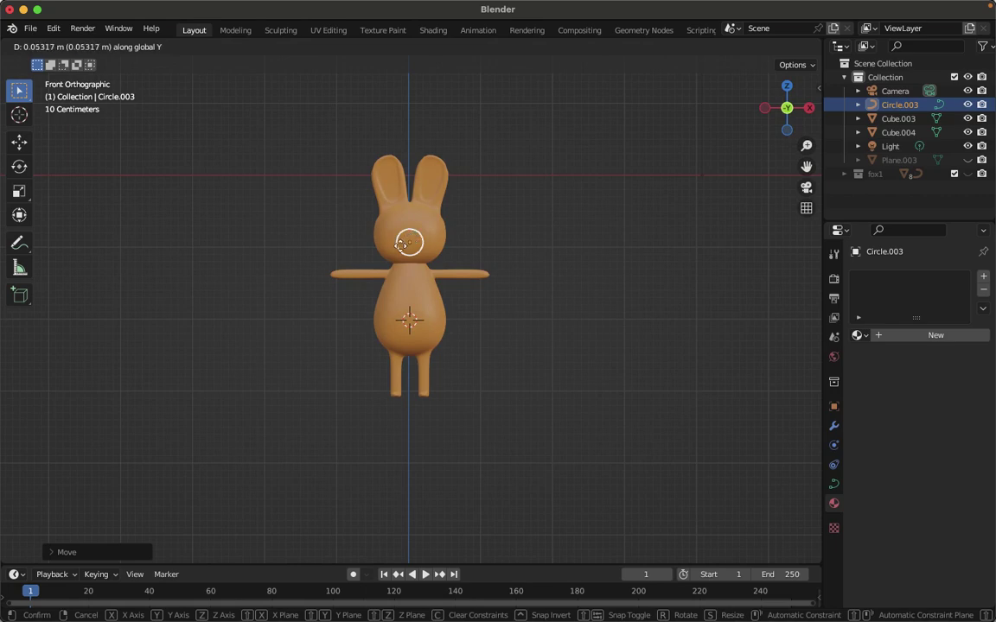
{"action": "right_click", "coordinate": [400, 249]}
{"action": "left_click", "coordinate": [400, 249]}
Look for the circle inside the head in wireframe shading, and undo its move and scaling
{"action": "scroll", "coordinate": [400, 249], "scroll_direction": "right", "scroll_amount": 5}
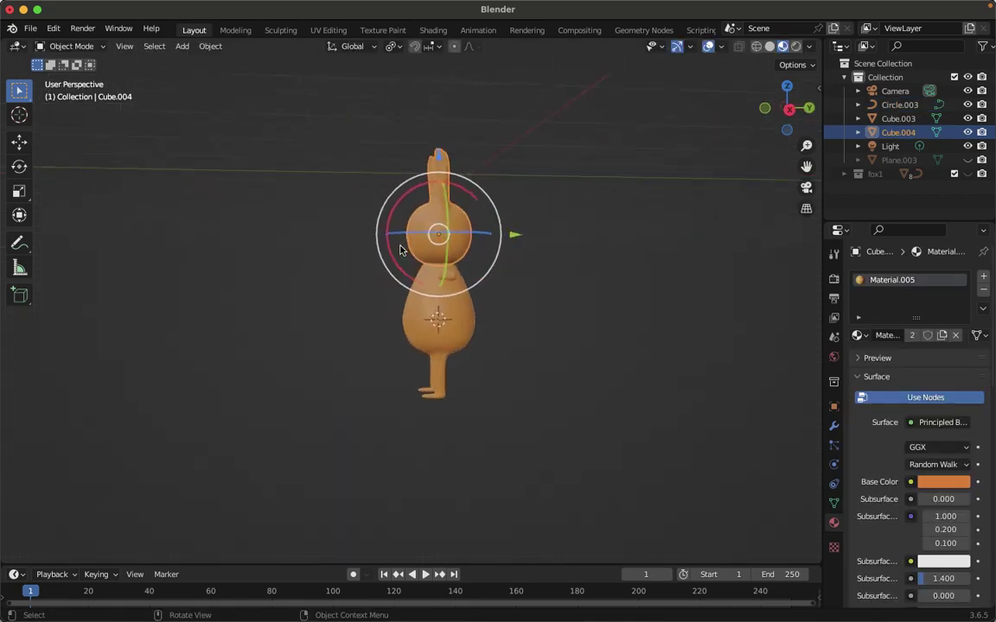
{"action": "left_click", "coordinate": [547, 265]}
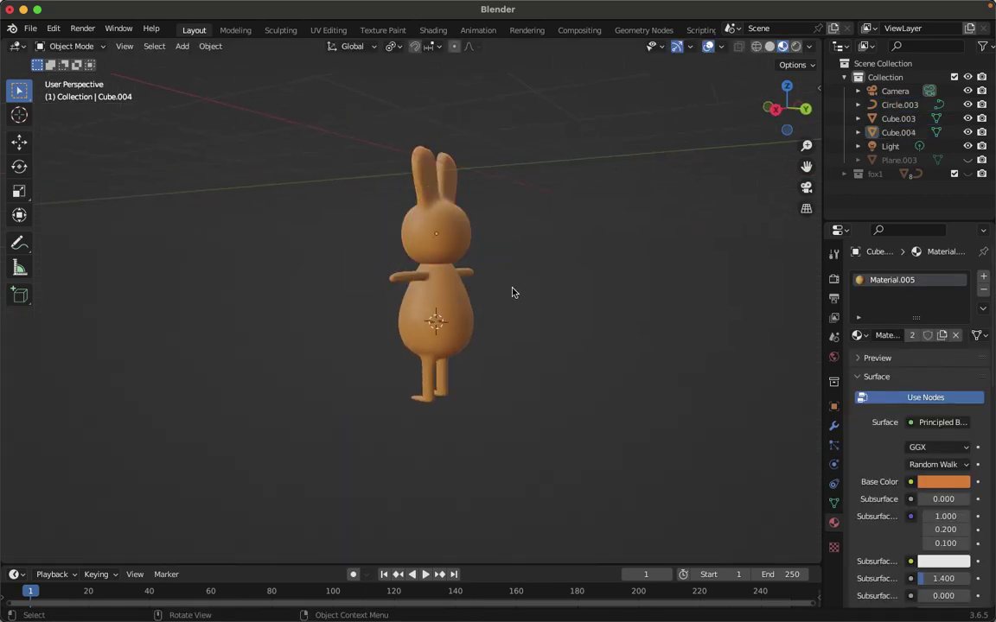
{"action": "left_click", "coordinate": [896, 137]}
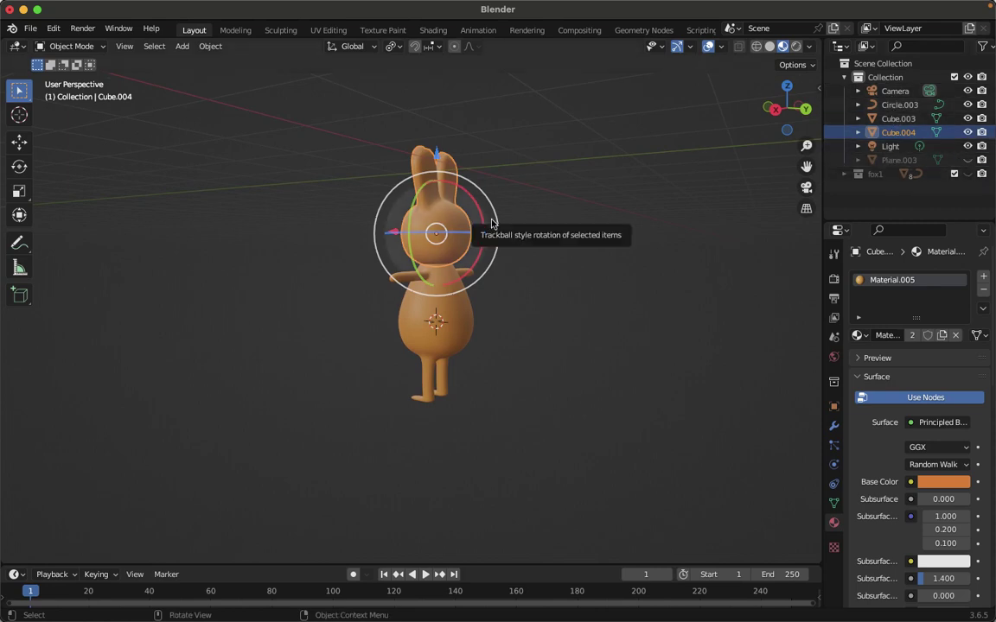
{"action": "key", "text": "z"}
{"action": "key", "text": "4"}
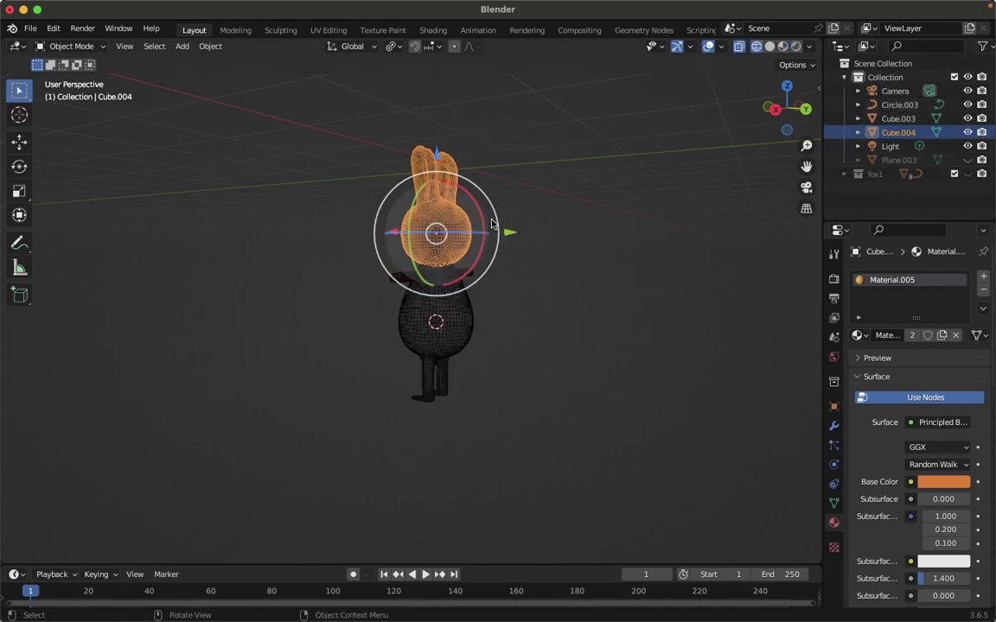
{"action": "middle_click_drag", "start_coordinate": [491, 224], "coordinate": [442, 203]}
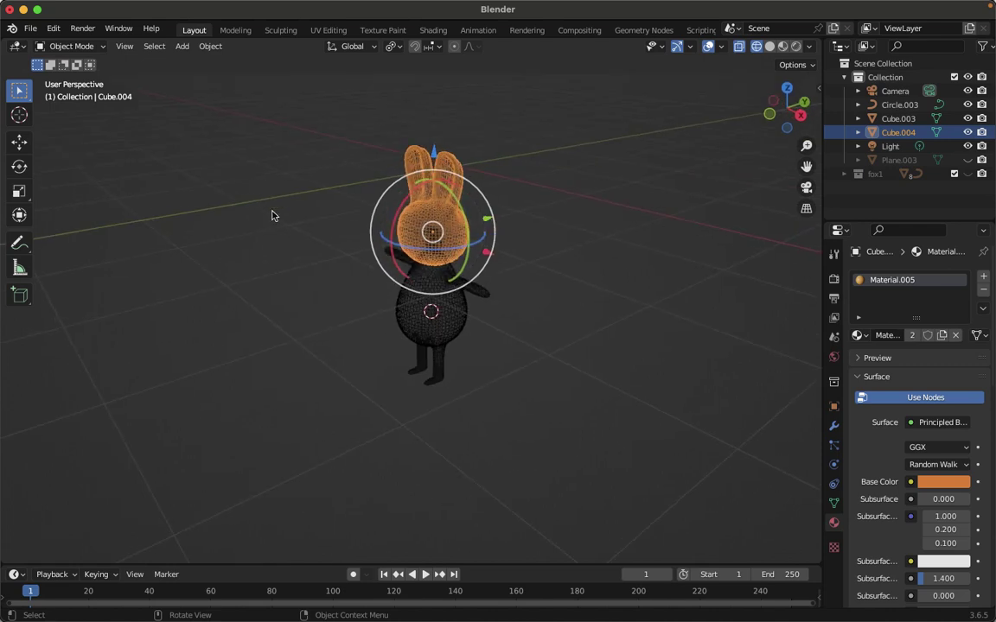
{"action": "left_click", "coordinate": [247, 192]}
{"action": "left_click", "coordinate": [426, 243]}
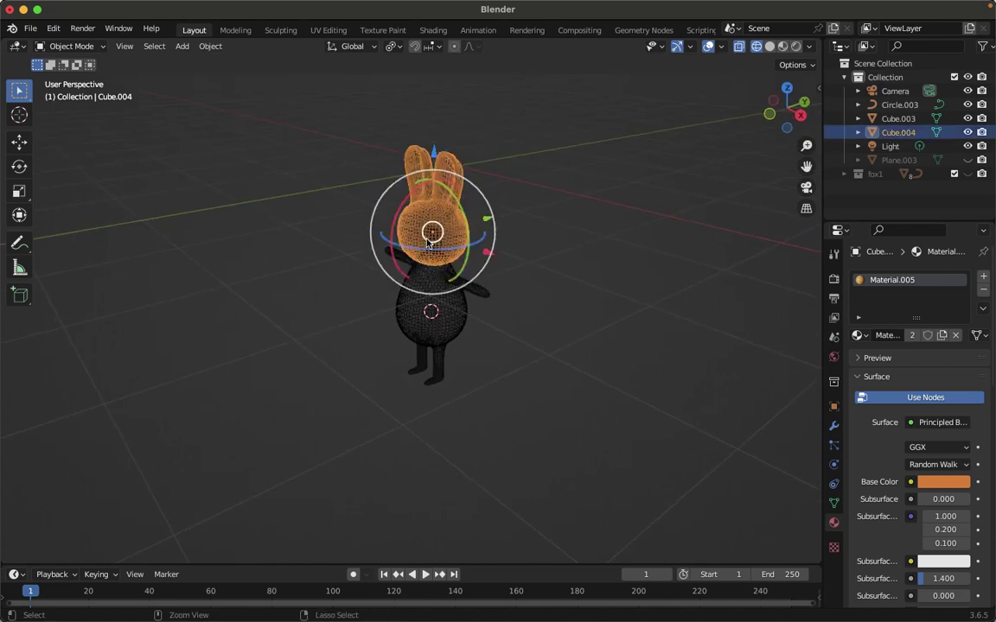
{"action": "left_click", "coordinate": [426, 243]}
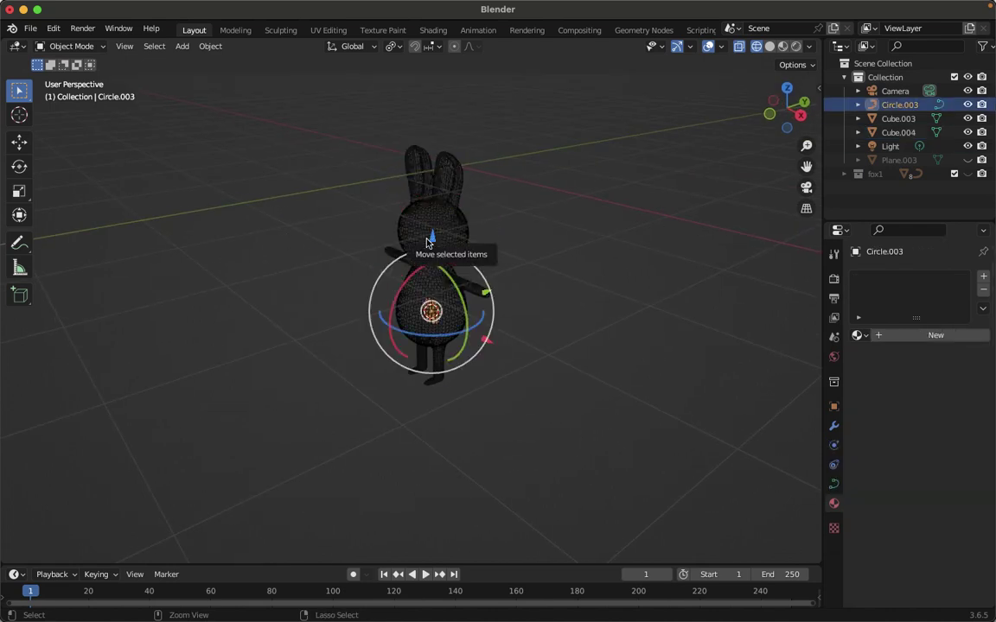
Switch the viewport to Solid shading and scale the circle down to about 0.36
{"action": "key", "text": "z"}
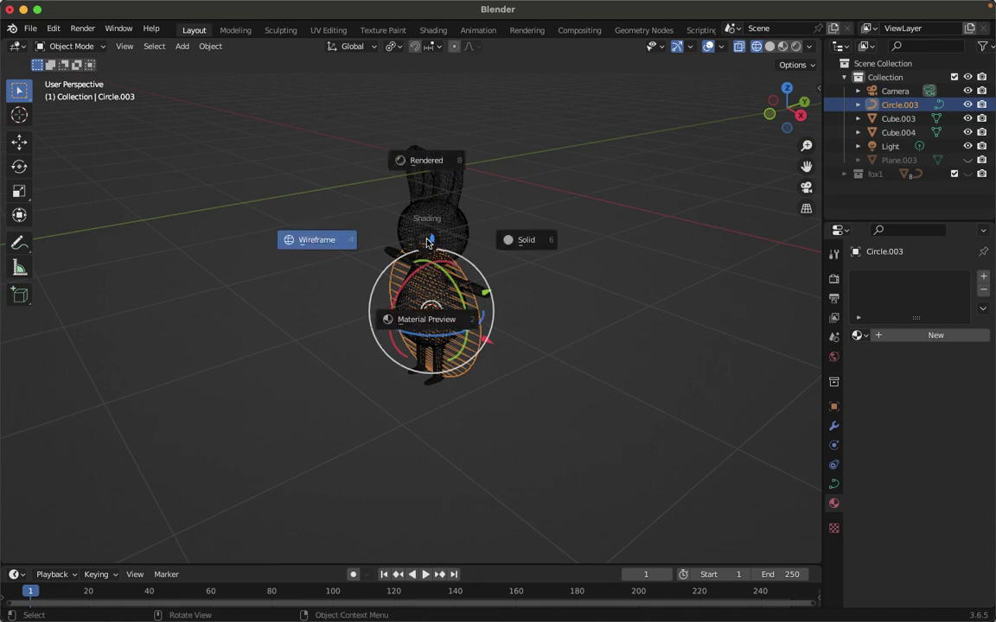
{"action": "left_click", "coordinate": [527, 240]}
{"action": "key", "text": "s"}
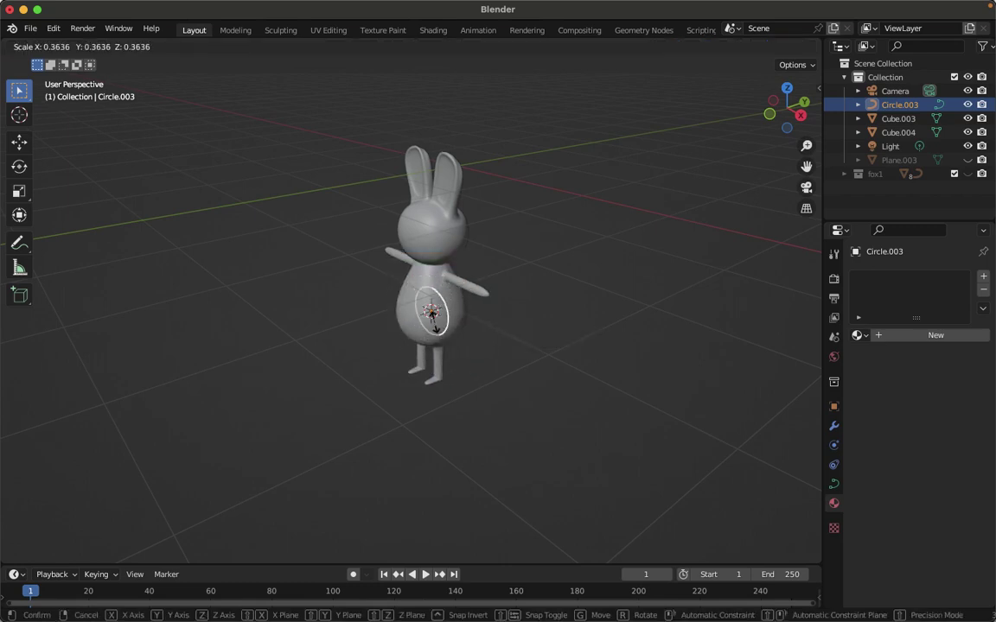
{"action": "left_click", "coordinate": [435, 325]}
Move the circle up along Z to head height and forward along Y until it sits in front of the face
{"action": "key", "text": "g"}
{"action": "key", "text": "y"}
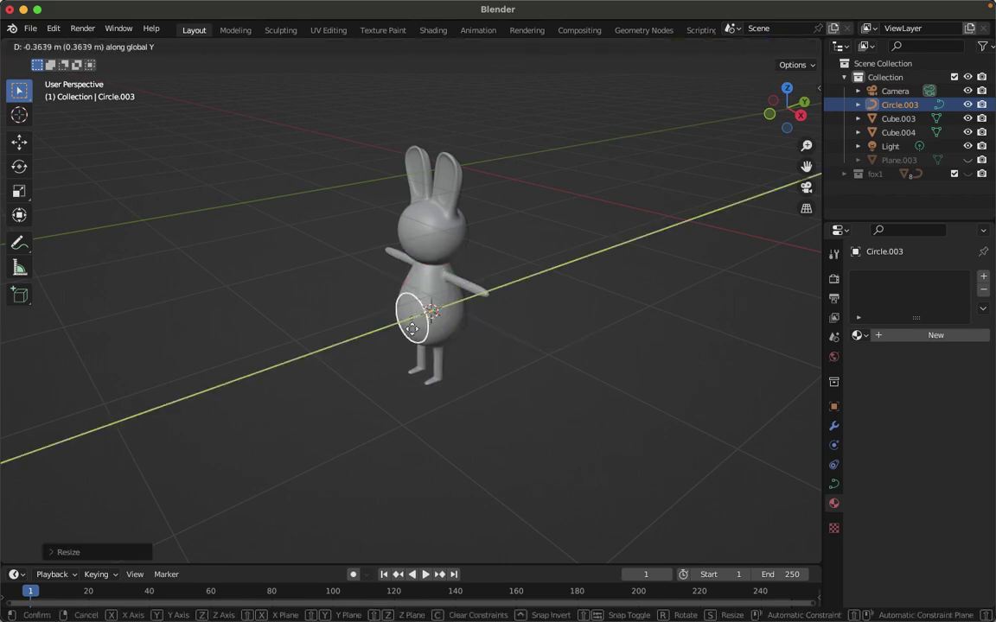
{"action": "key", "text": "z"}
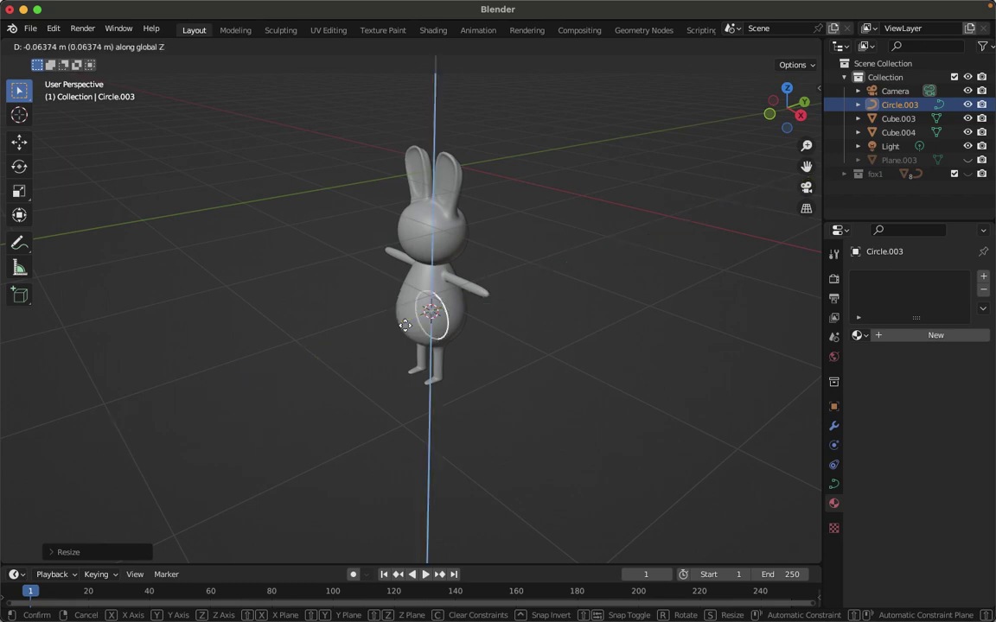
{"action": "left_click", "coordinate": [400, 236]}
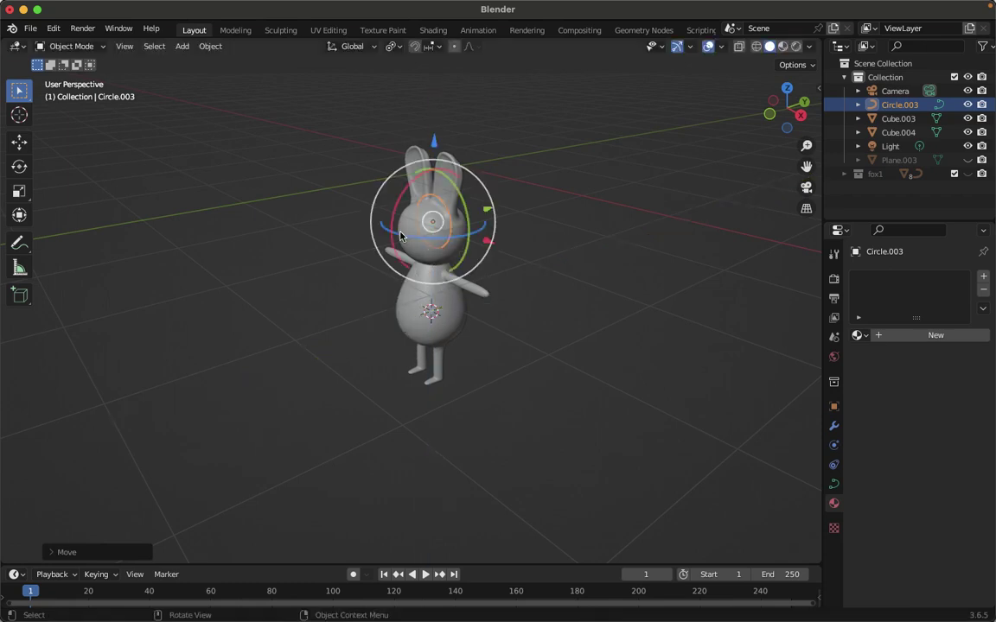
{"action": "key", "text": "g"}
{"action": "key", "text": "y"}
{"action": "left_click", "coordinate": [374, 249]}
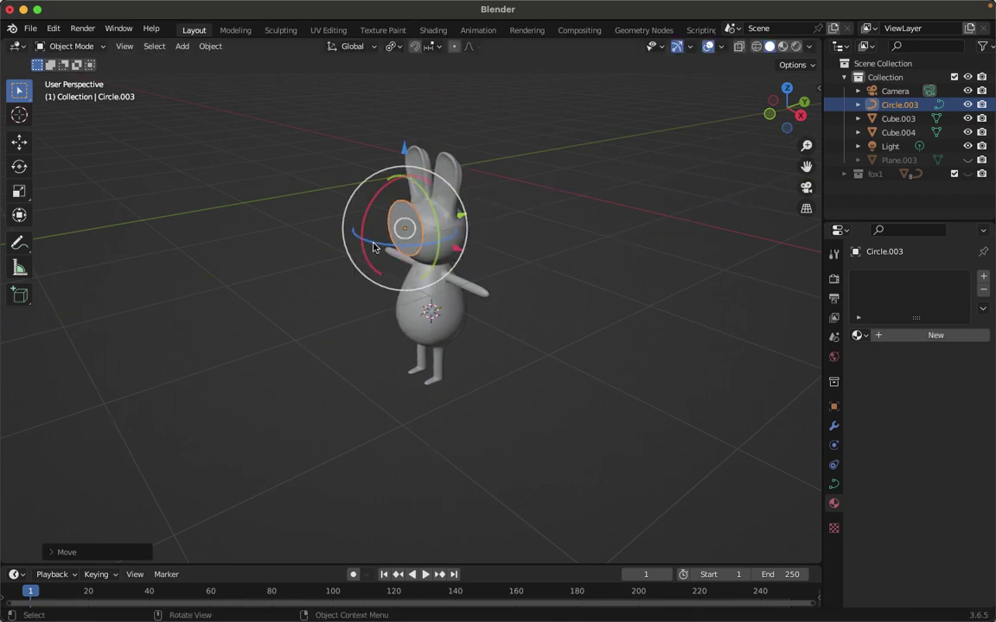
In front view, scale the circle down further to mouth size on the rabbit's face
{"action": "key", "text": "KP_1"}
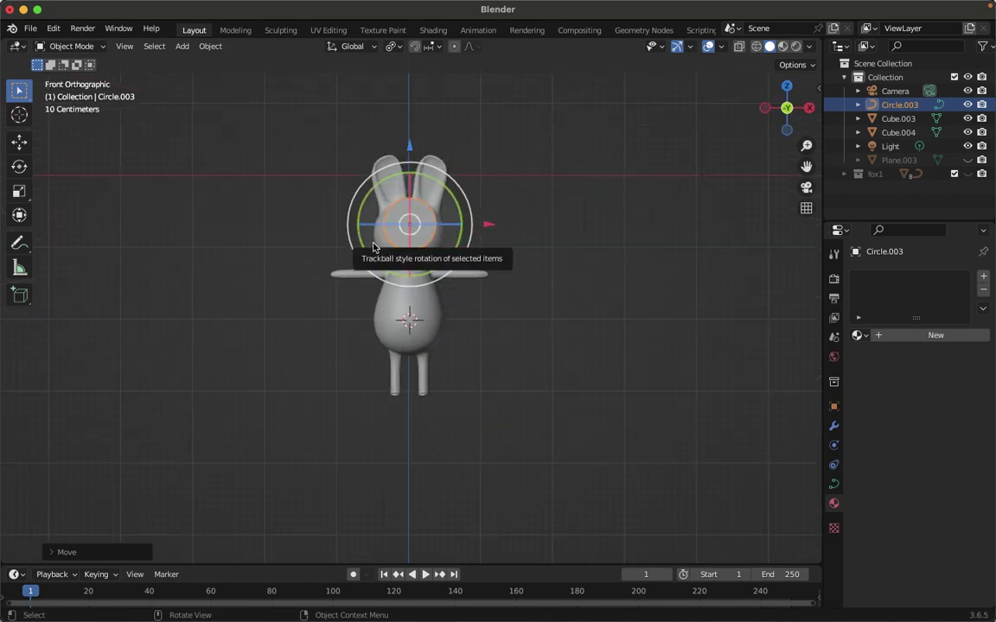
{"action": "key", "text": "s"}
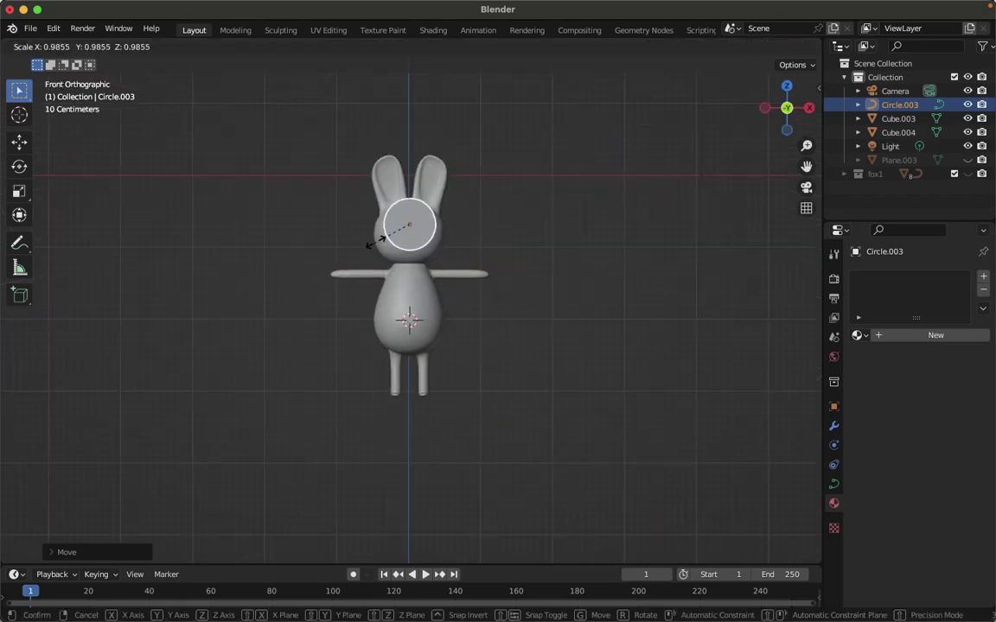
{"action": "left_click", "coordinate": [378, 240]}
Lower the circle's top control point along Z to form a crescent smile, and return the viewport to Material Preview
{"action": "key", "text": "Tab"}
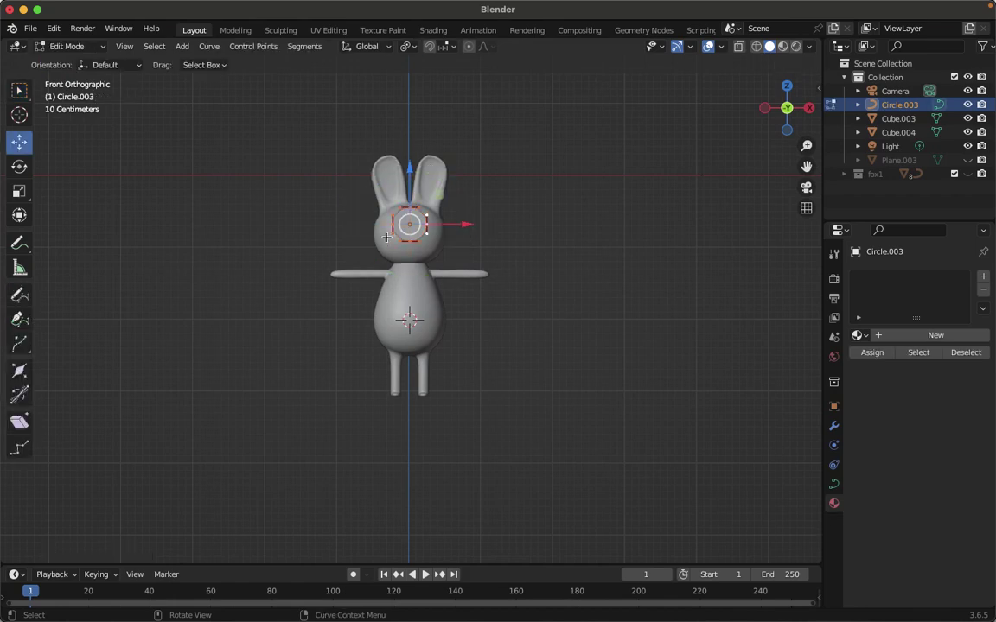
{"action": "left_click", "coordinate": [411, 208]}
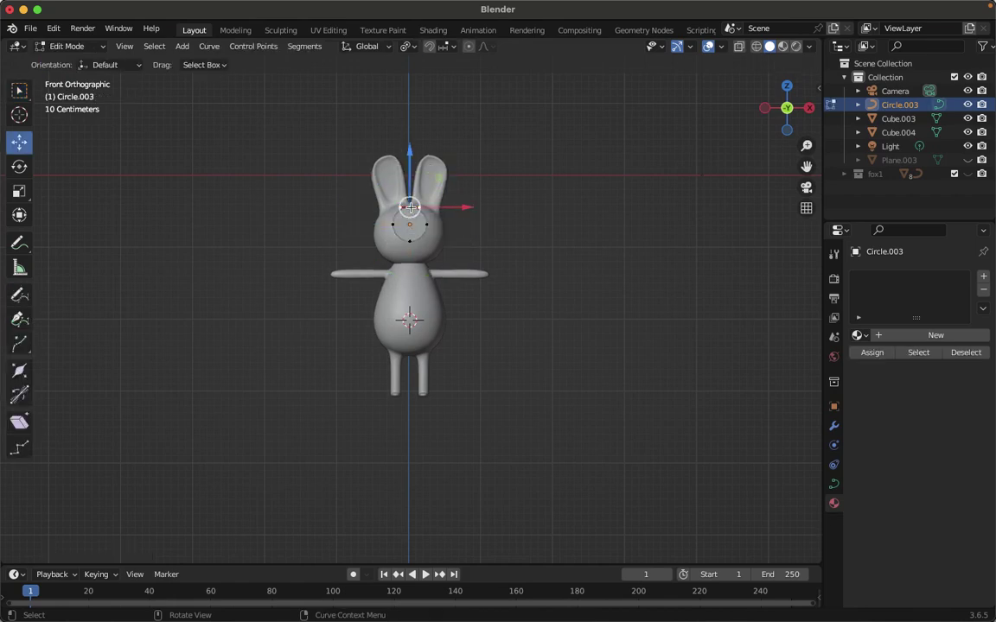
{"action": "key", "text": "g"}
{"action": "key", "text": "z"}
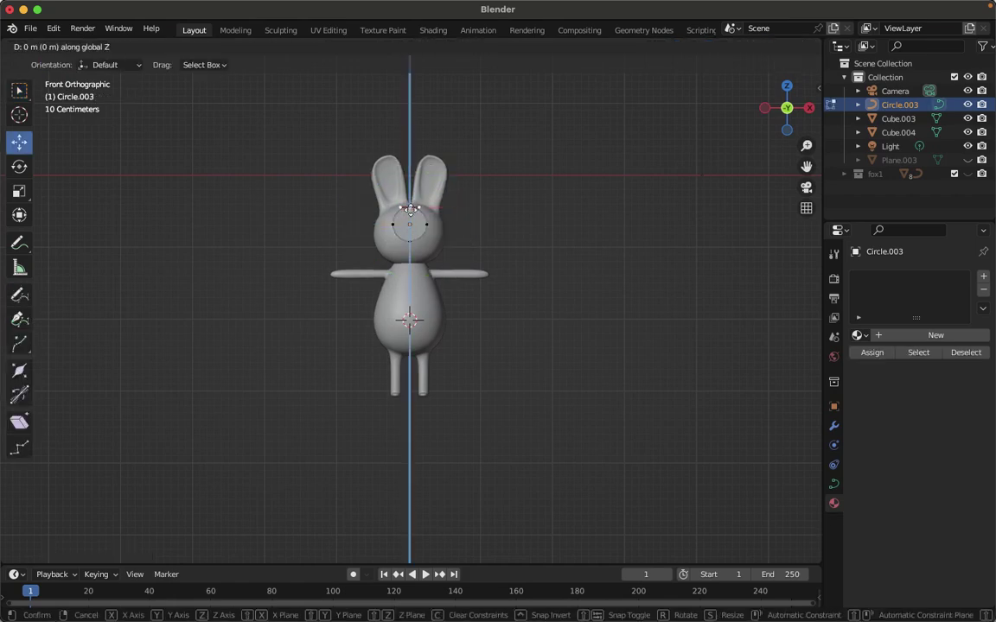
{"action": "left_click", "coordinate": [521, 237]}
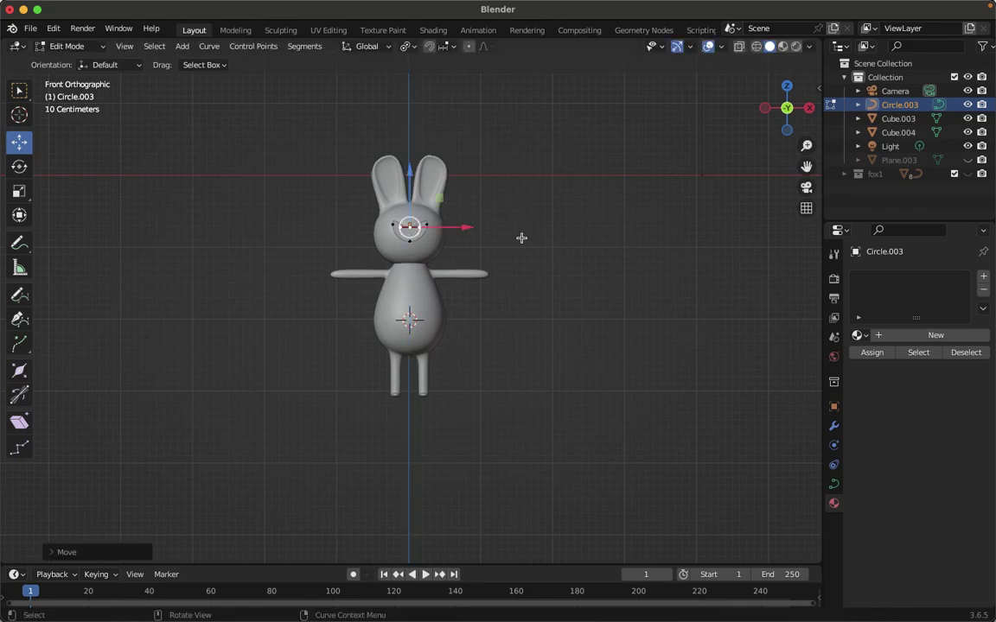
{"action": "key", "text": "Tab"}
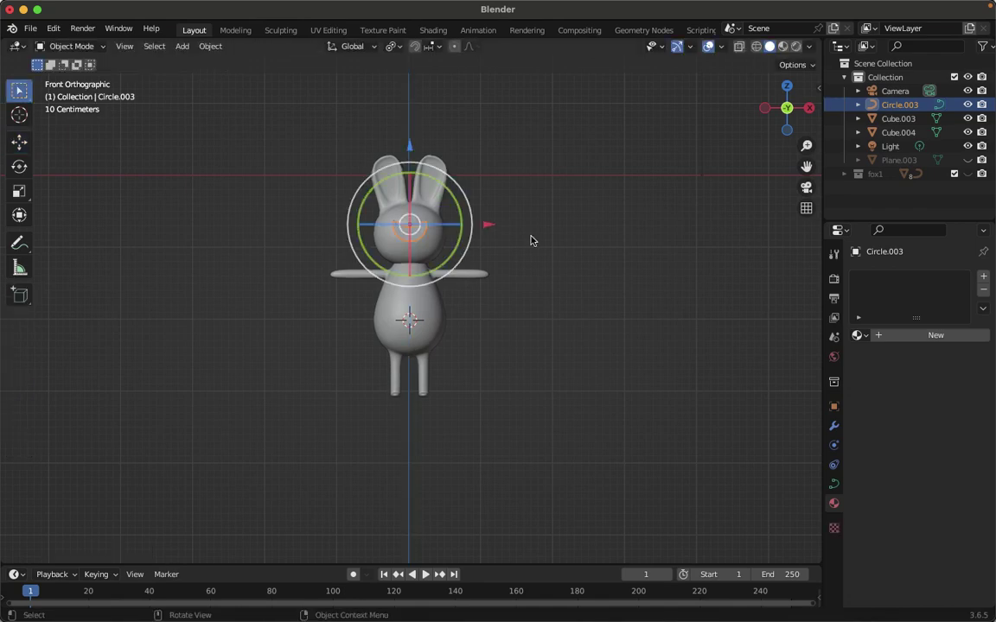
{"action": "left_click", "coordinate": [783, 47]}
{"action": "left_click", "coordinate": [578, 258]}
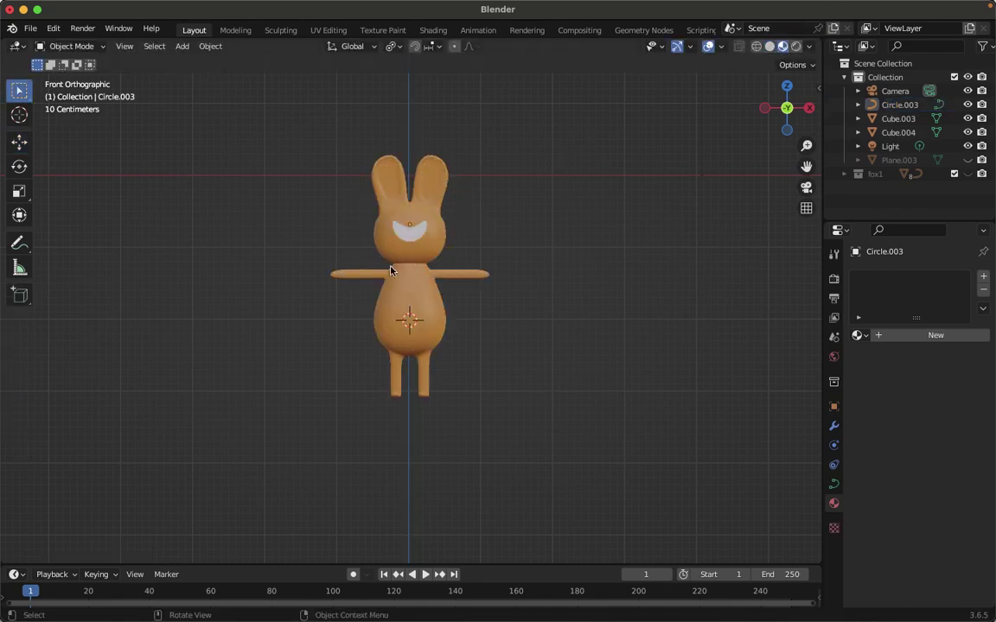
Select the crescent mouth and move it slightly down along Z on the rabbit's face
{"action": "left_click", "coordinate": [414, 241]}
{"action": "scroll", "coordinate": [414, 241], "scroll_direction": "left", "scroll_amount": 10}
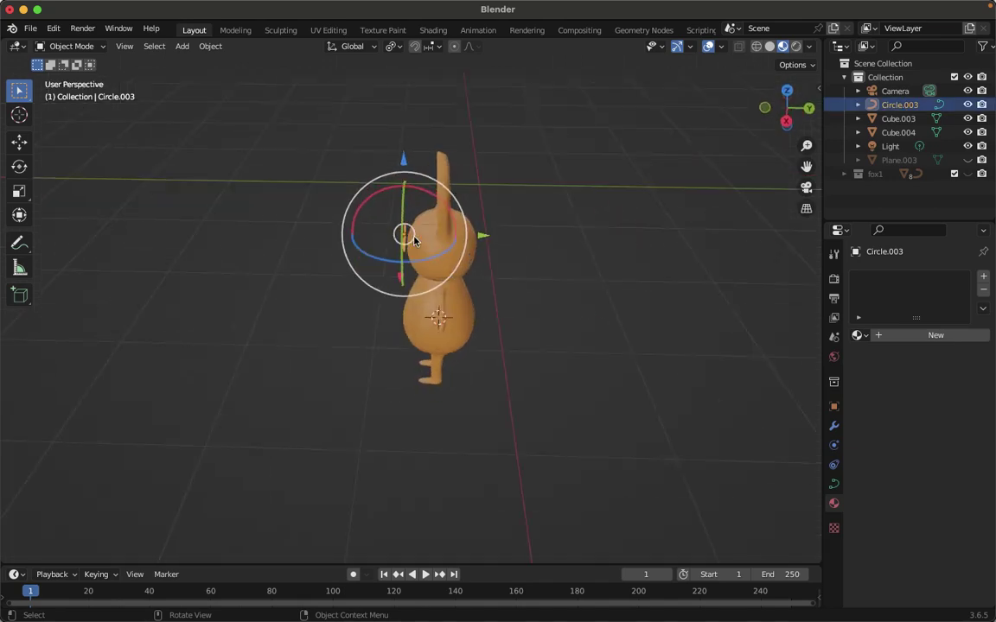
{"action": "scroll", "coordinate": [415, 241], "scroll_direction": "right", "scroll_amount": 5}
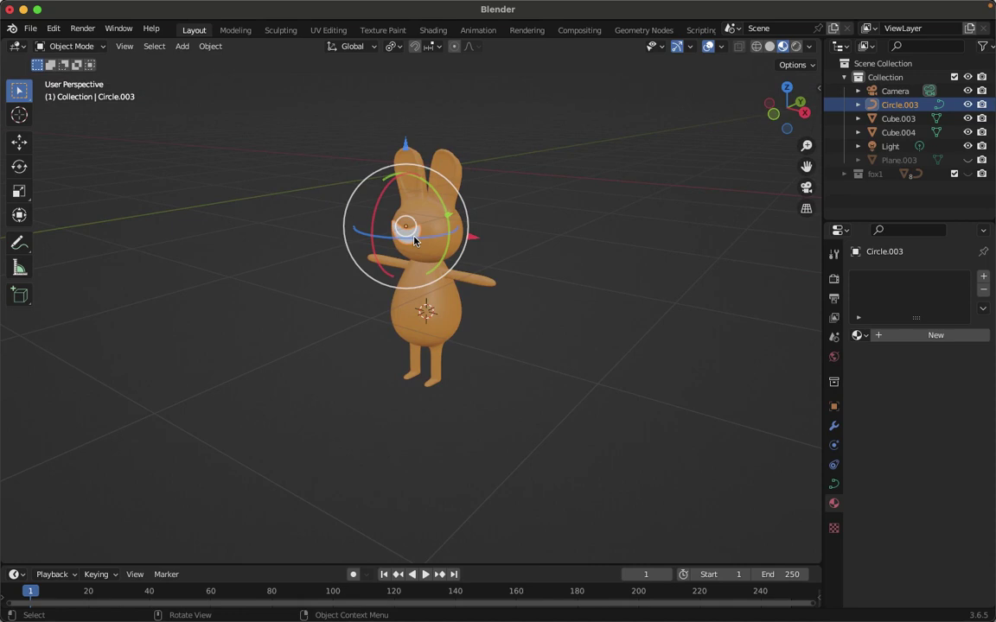
{"action": "key", "text": "g"}
{"action": "key", "text": "z"}
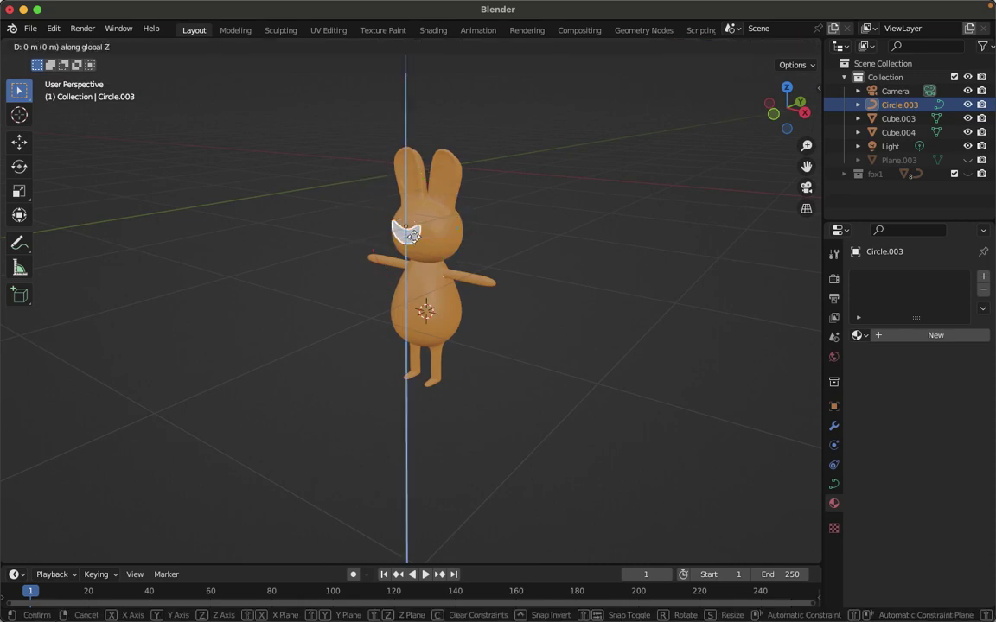
{"action": "left_click", "coordinate": [413, 245]}
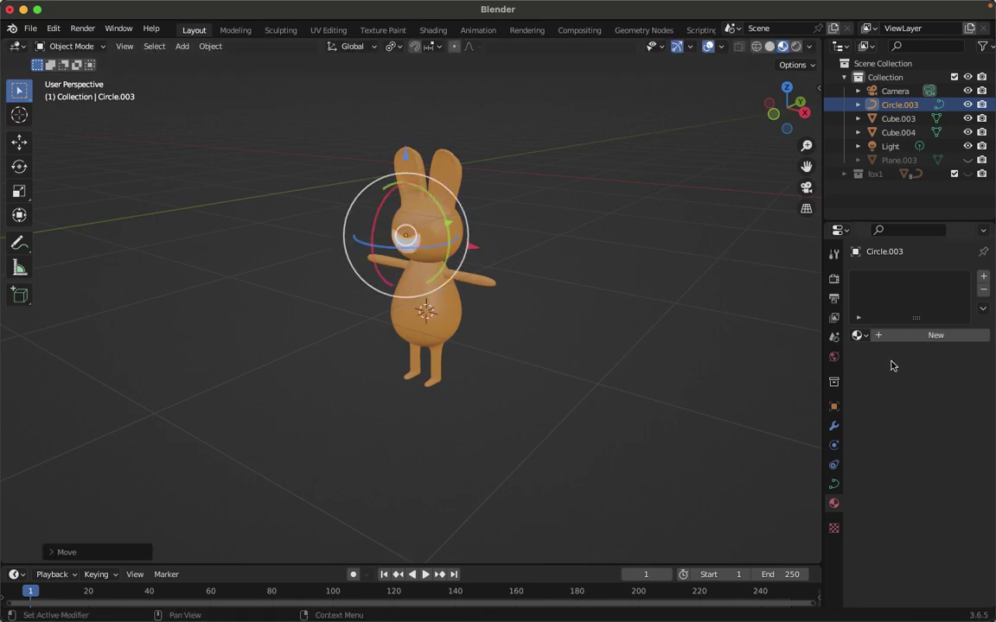
Add a Shrinkwrap modifier to the mouth with the Target Normal Project wrap method, targeting the rabbit's head
{"action": "left_click", "coordinate": [832, 427]}
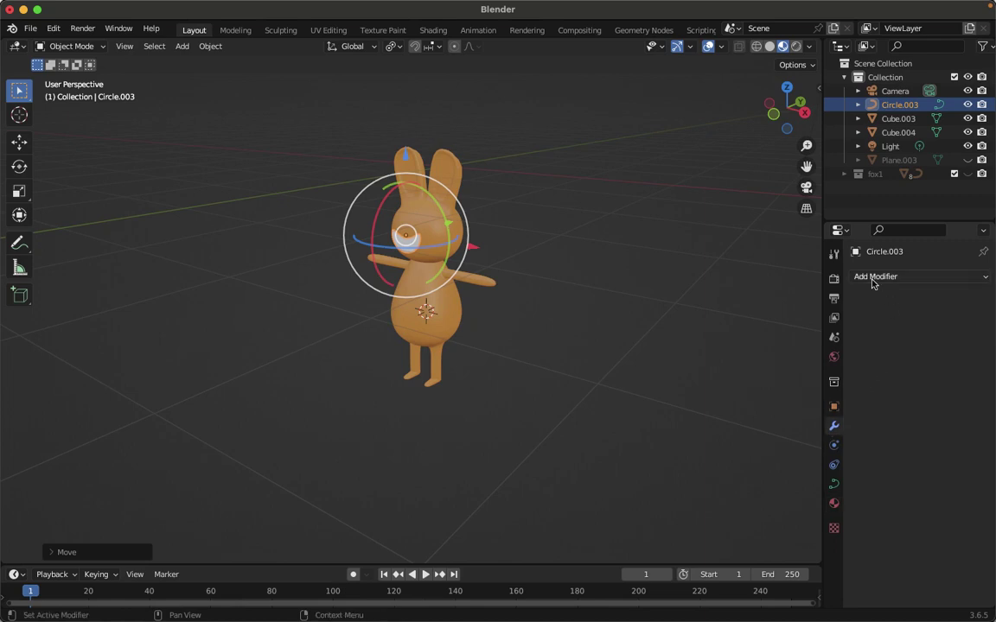
{"action": "left_click", "coordinate": [872, 276]}
{"action": "left_click", "coordinate": [868, 406]}
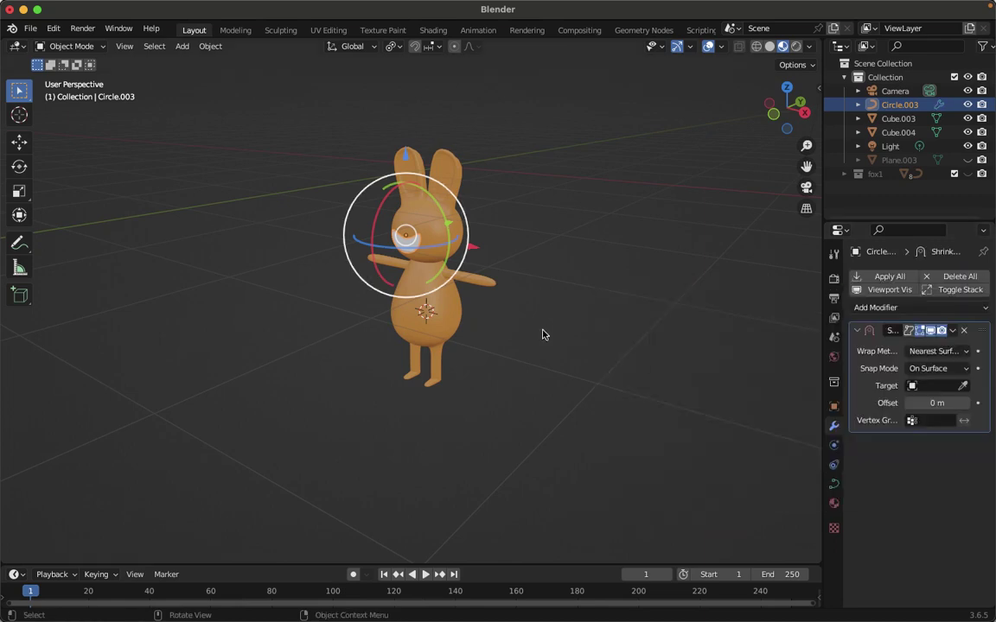
{"action": "left_click", "coordinate": [943, 351]}
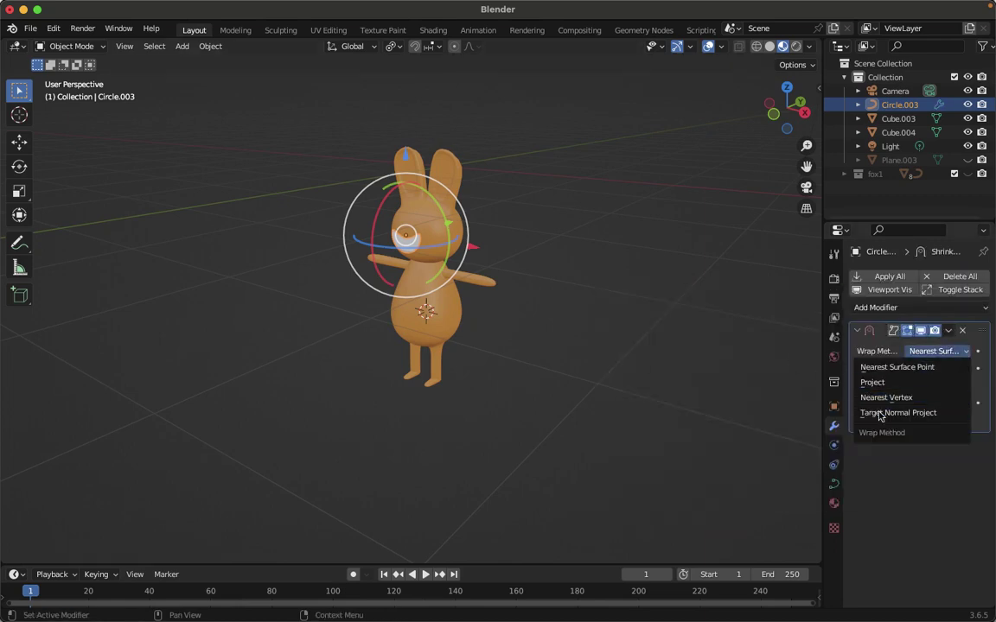
{"action": "left_click", "coordinate": [881, 413]}
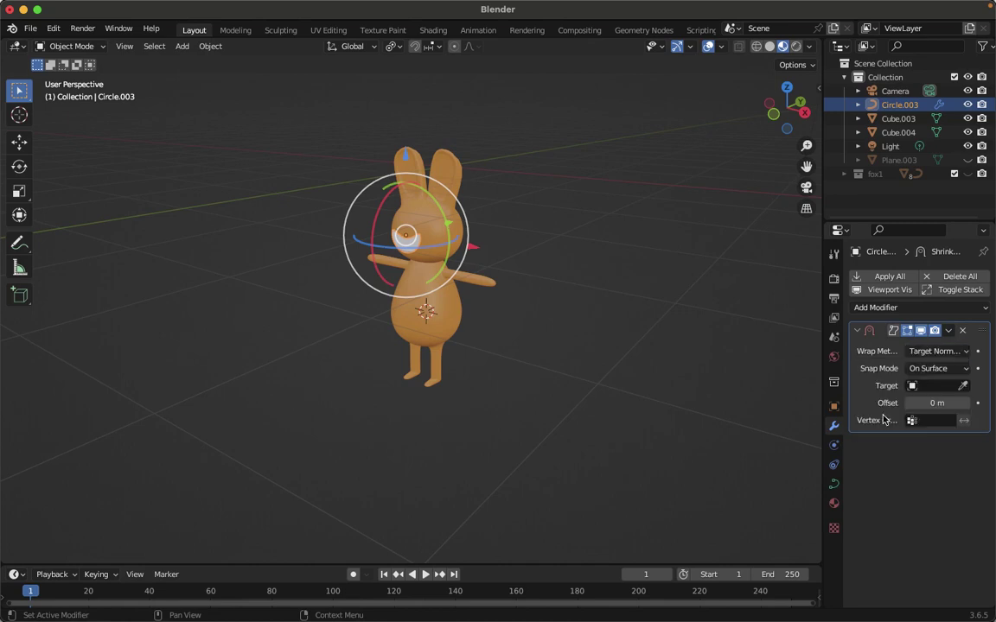
{"action": "left_click", "coordinate": [962, 386]}
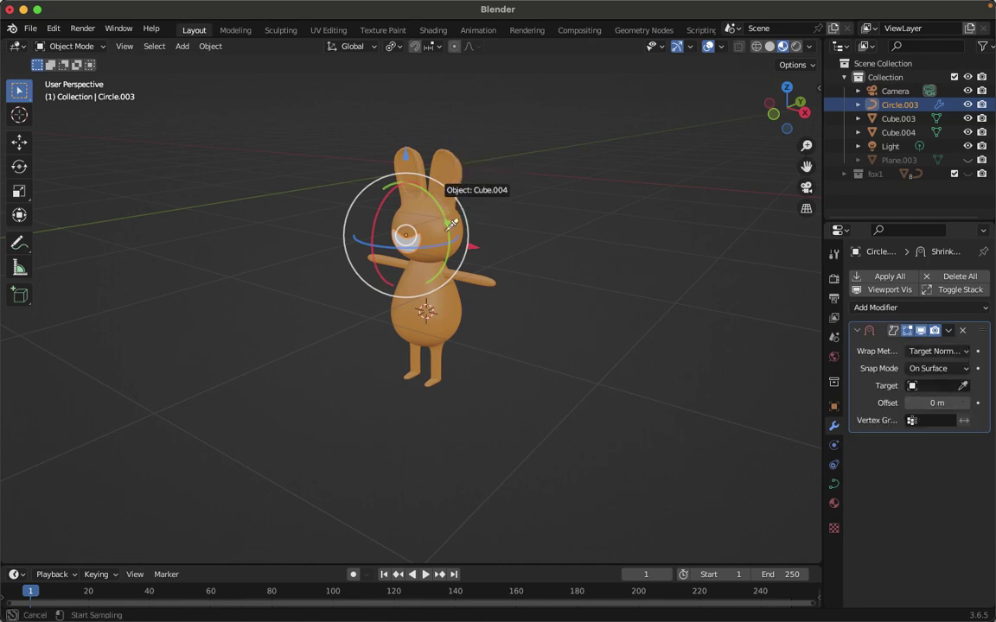
{"action": "left_click", "coordinate": [399, 194]}
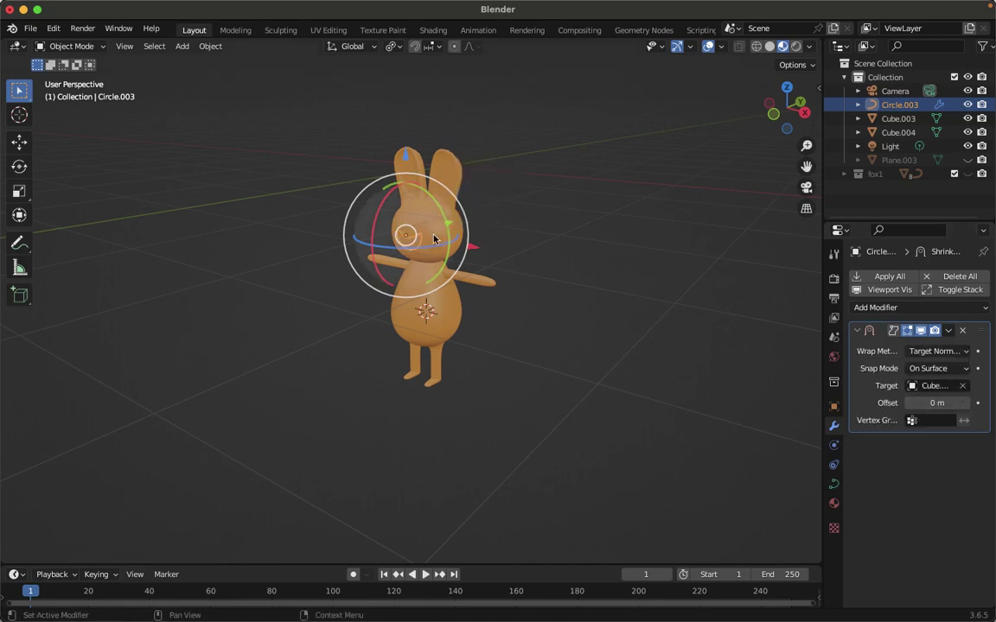
Set the mouth's Shrinkwrap offset to 0.06 m and check how the mouth sits on the face
{"action": "left_click", "coordinate": [967, 404]}
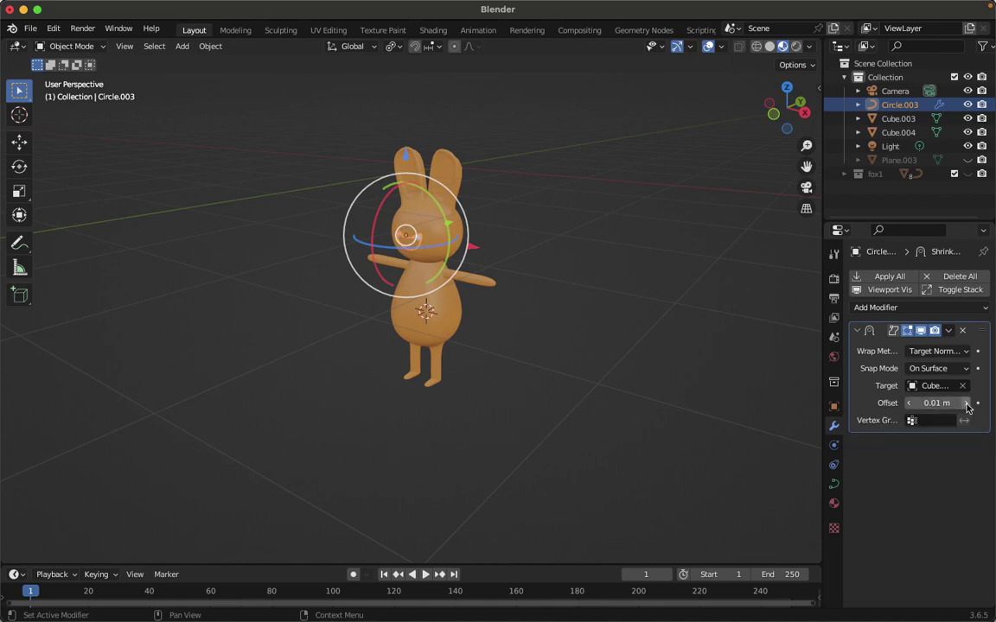
{"action": "left_click", "coordinate": [967, 404]}
{"action": "left_click", "coordinate": [967, 404]}
{"action": "left_click", "coordinate": [966, 404]}
{"action": "left_click", "coordinate": [909, 403]}
{"action": "left_click", "coordinate": [909, 403]}
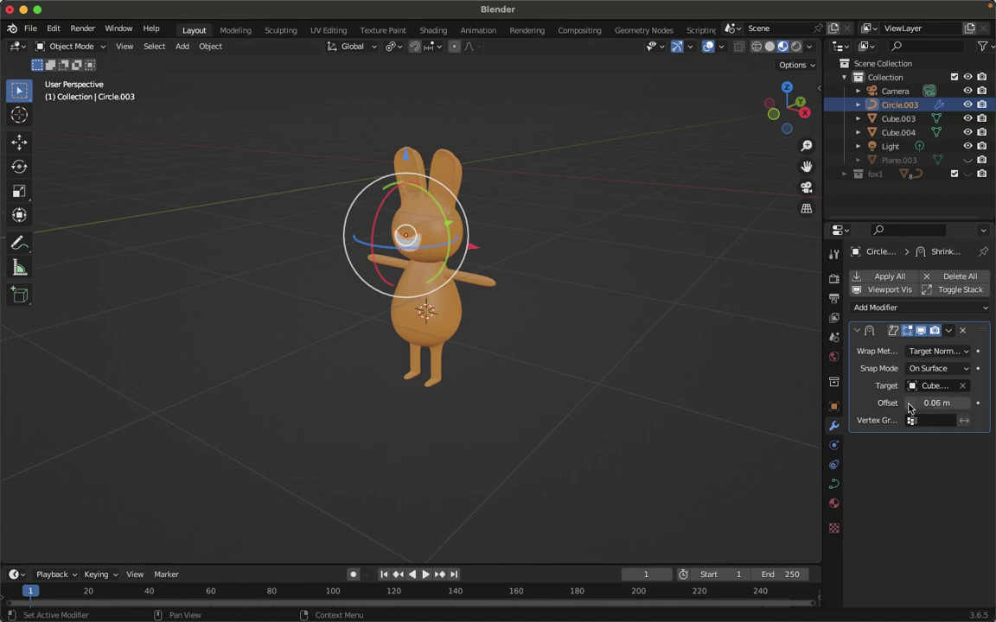
{"action": "key", "text": "ctrl+z"}
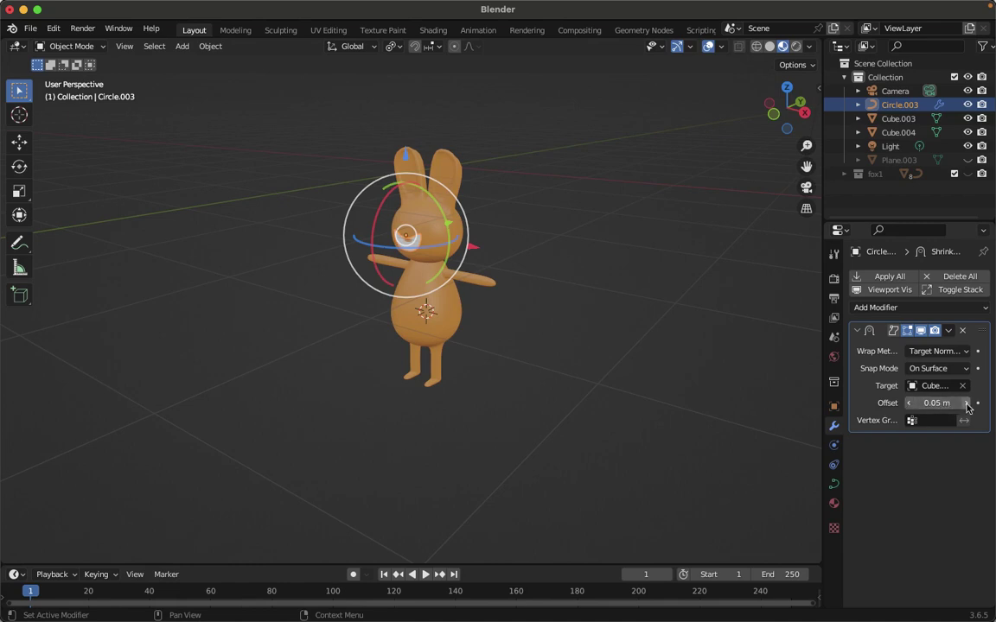
{"action": "left_click", "coordinate": [679, 301]}
{"action": "scroll", "coordinate": [679, 301], "scroll_direction": "left", "scroll_amount": 5}
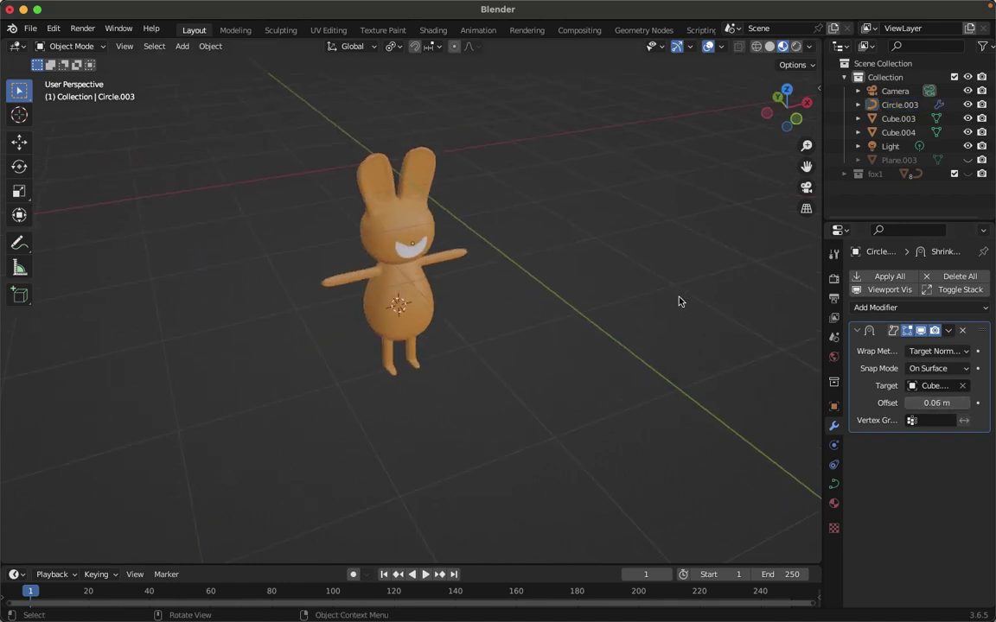
{"action": "scroll", "coordinate": [678, 301], "scroll_direction": "left", "scroll_amount": 2}
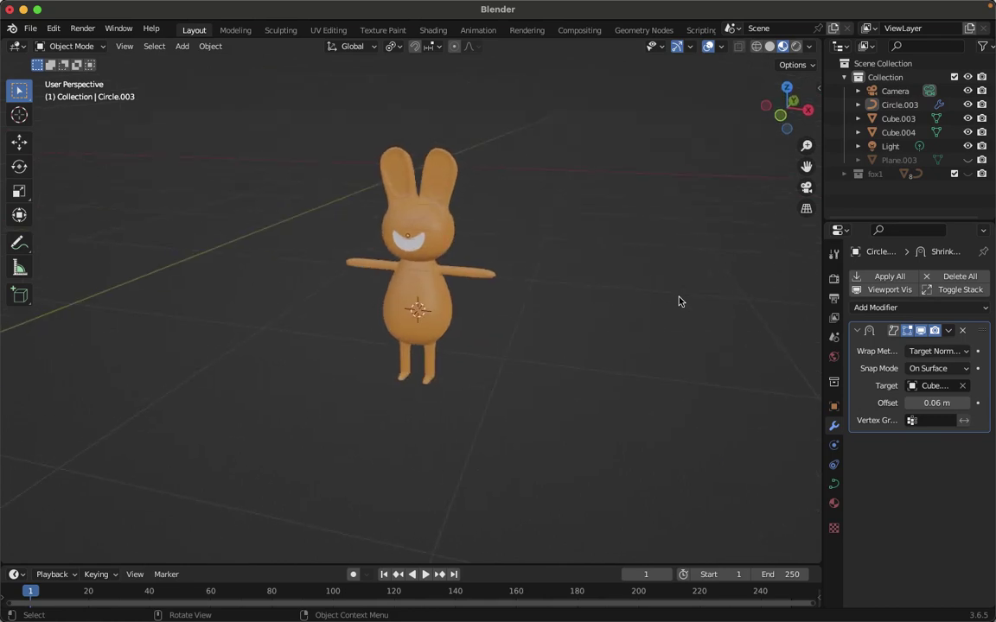
Add a mesh plane and rotate it 90° about the X axis so that it stands upright
{"action": "key", "text": "shift+a"}
{"action": "mouse_move", "coordinate": [683, 284]}
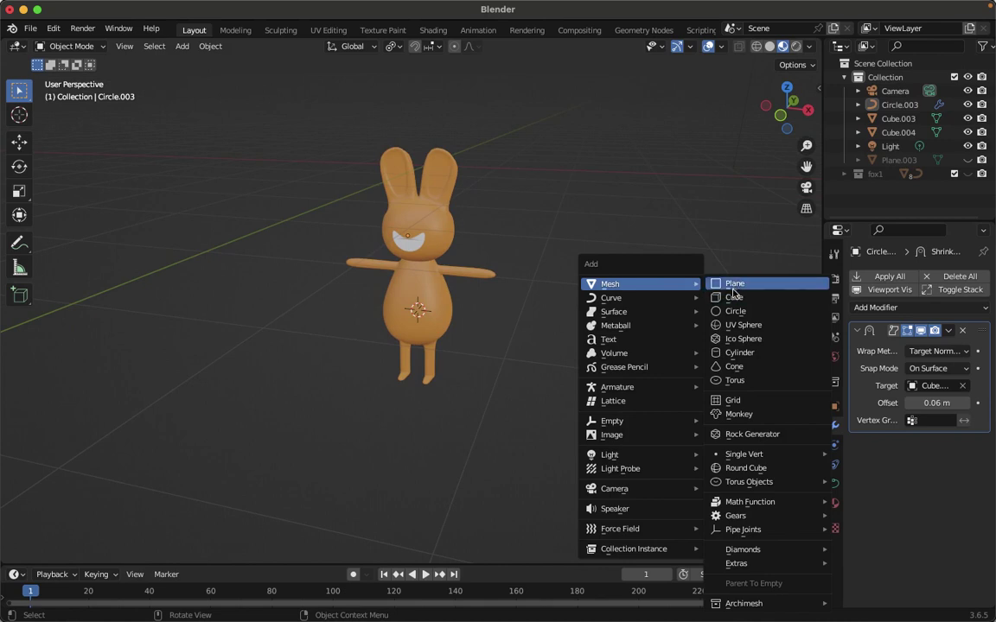
{"action": "left_click", "coordinate": [721, 288]}
{"action": "type", "text": "r"}
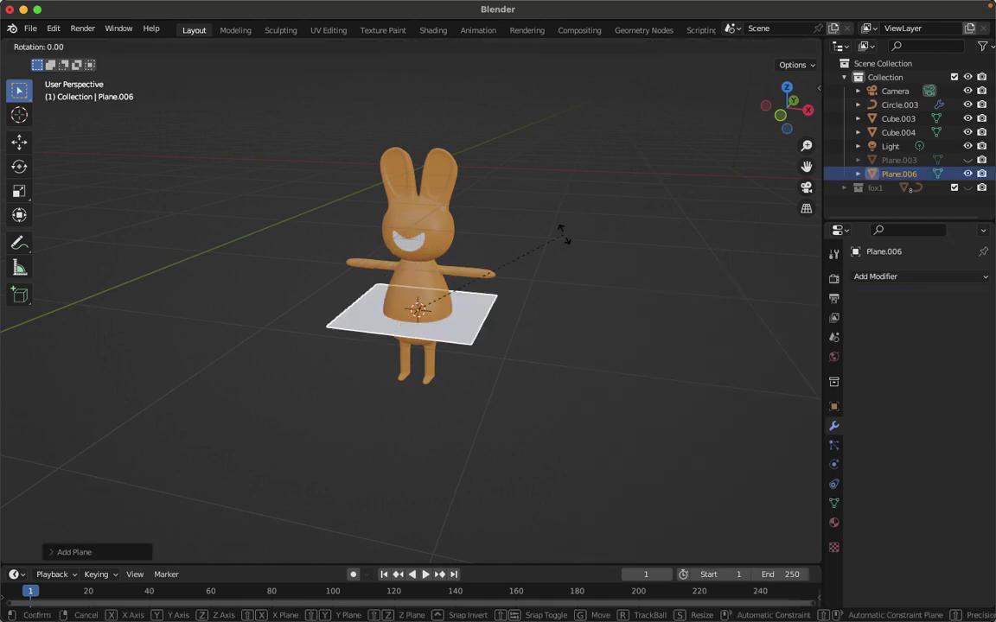
{"action": "type", "text": "x90"}
{"action": "key", "text": "Return"}
Scale the upright plane down and move it up along Z and forward along Y, in front of the face
{"action": "key", "text": "s"}
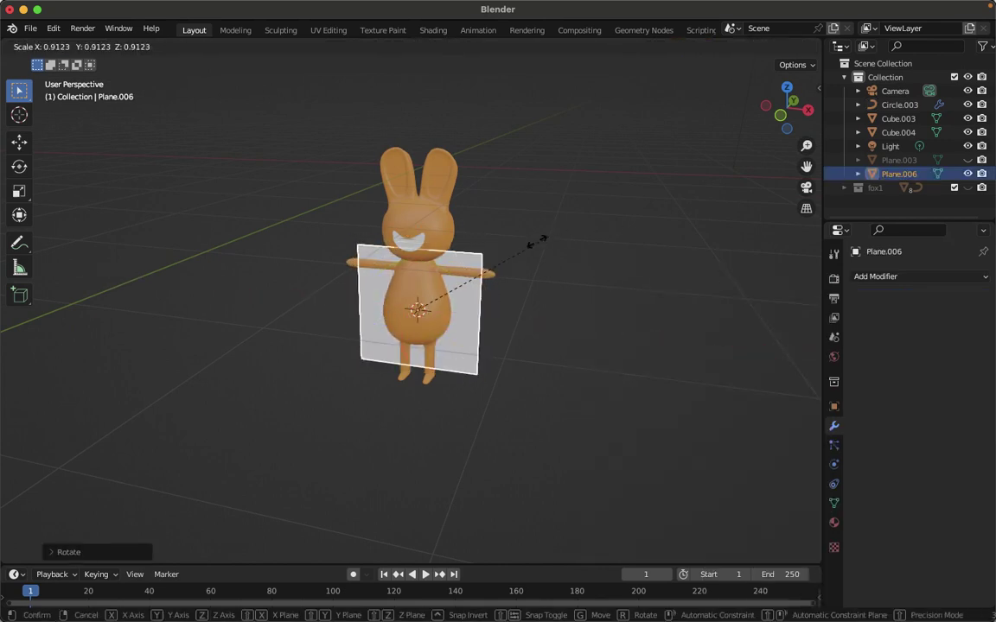
{"action": "left_click", "coordinate": [474, 287]}
{"action": "key", "text": "g"}
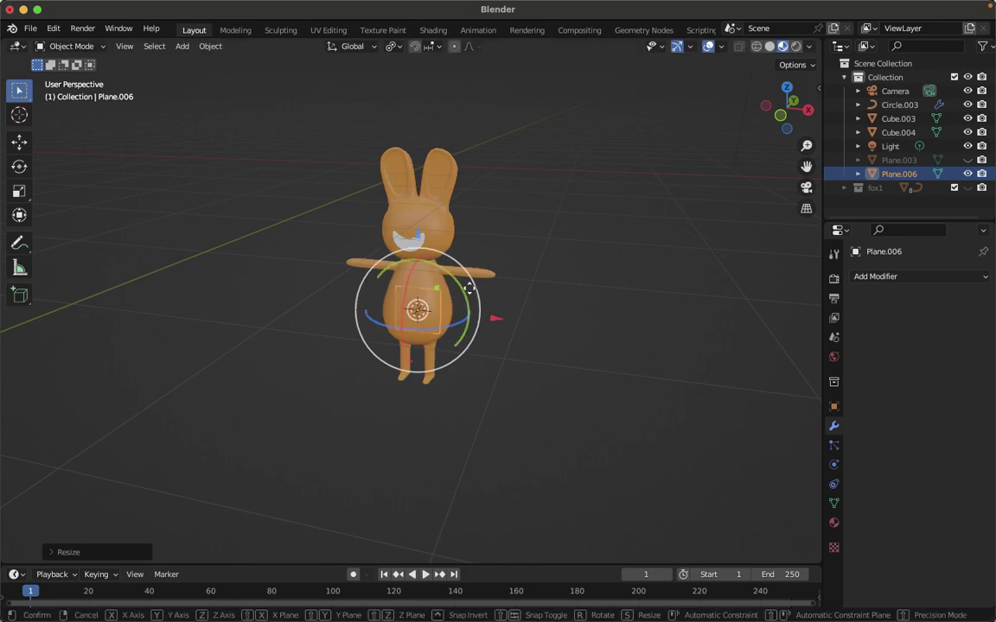
{"action": "key", "text": "z"}
{"action": "left_click", "coordinate": [472, 203]}
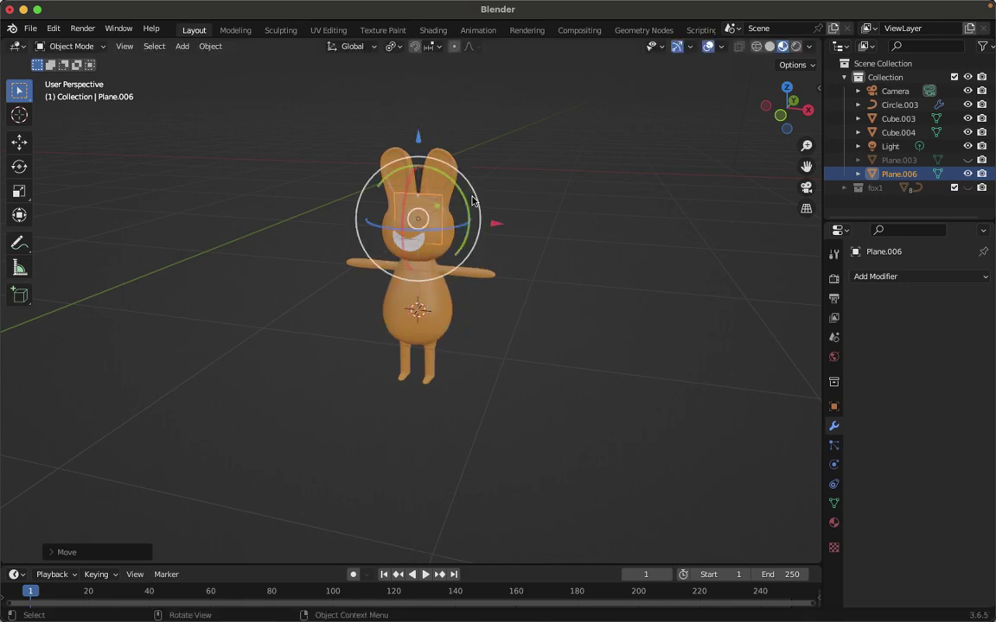
{"action": "key", "text": "g"}
{"action": "key", "text": "y"}
{"action": "left_click", "coordinate": [451, 219]}
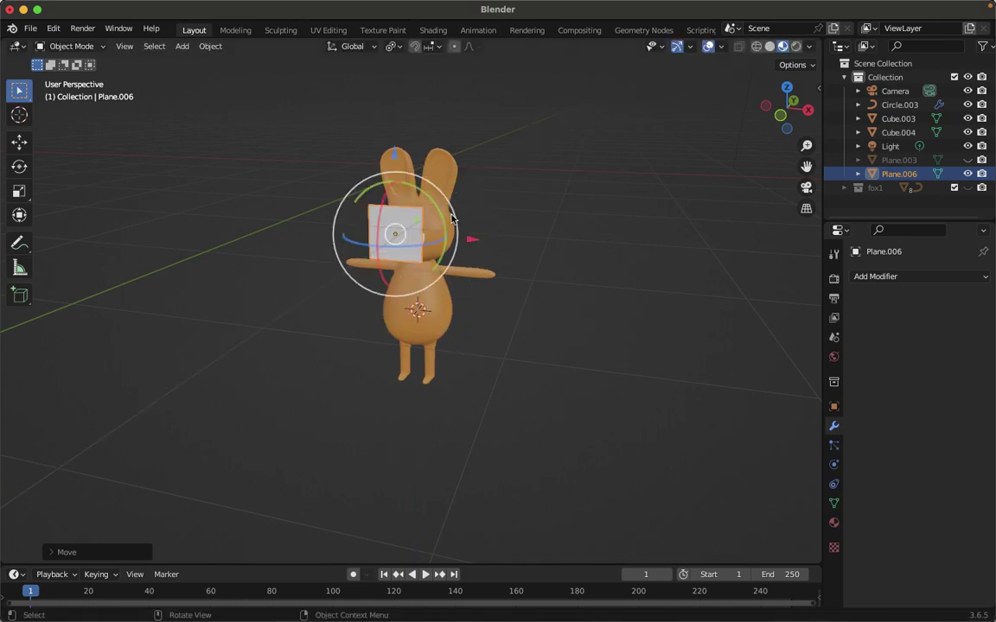
Add a Subdivision Surface modifier with viewport level 2 to the plane and apply it
{"action": "left_click", "coordinate": [875, 277]}
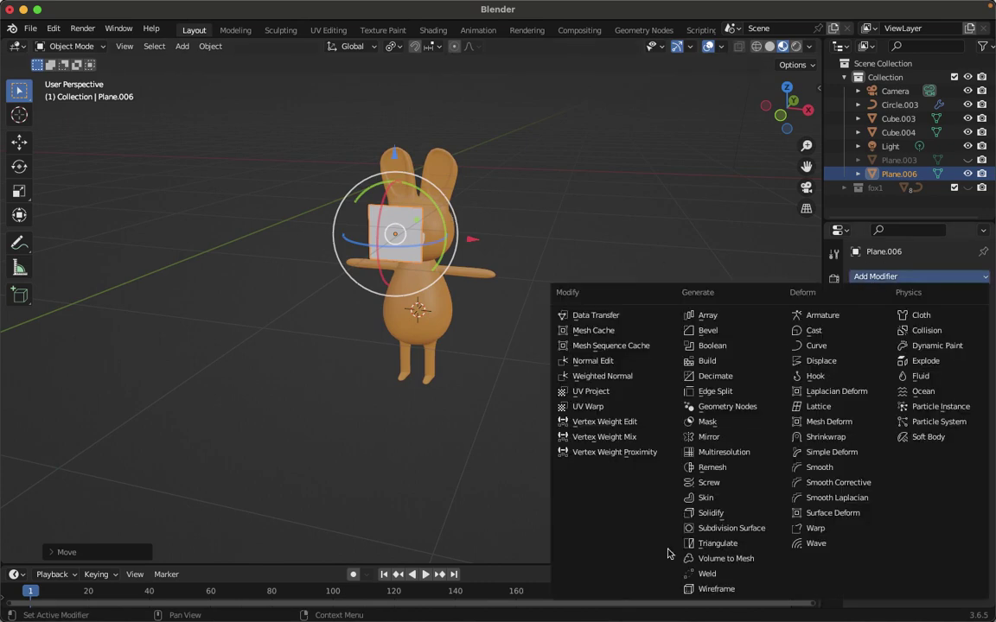
{"action": "left_click", "coordinate": [752, 529]}
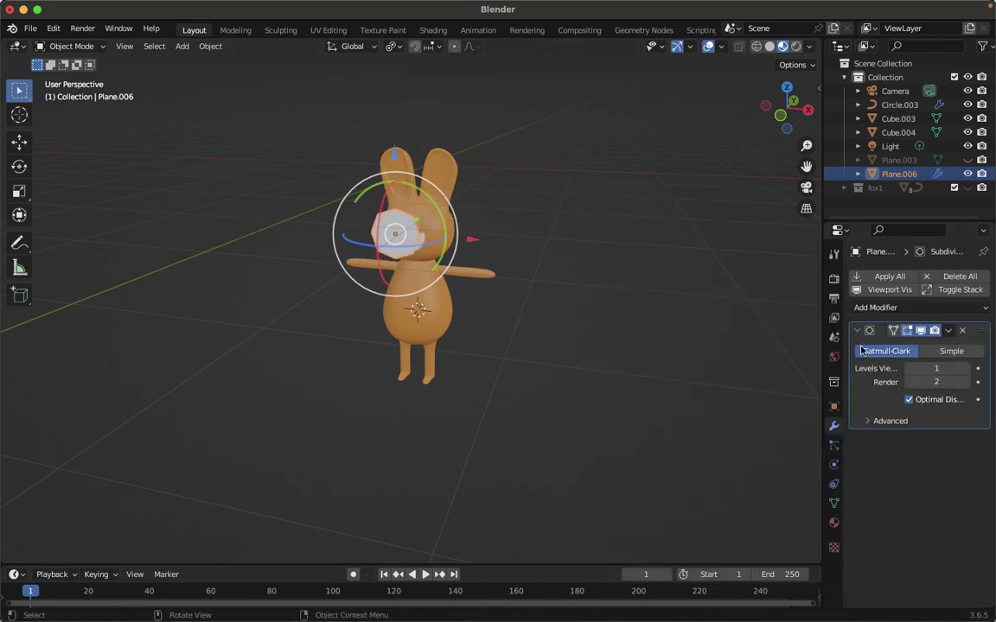
{"action": "left_click", "coordinate": [966, 369]}
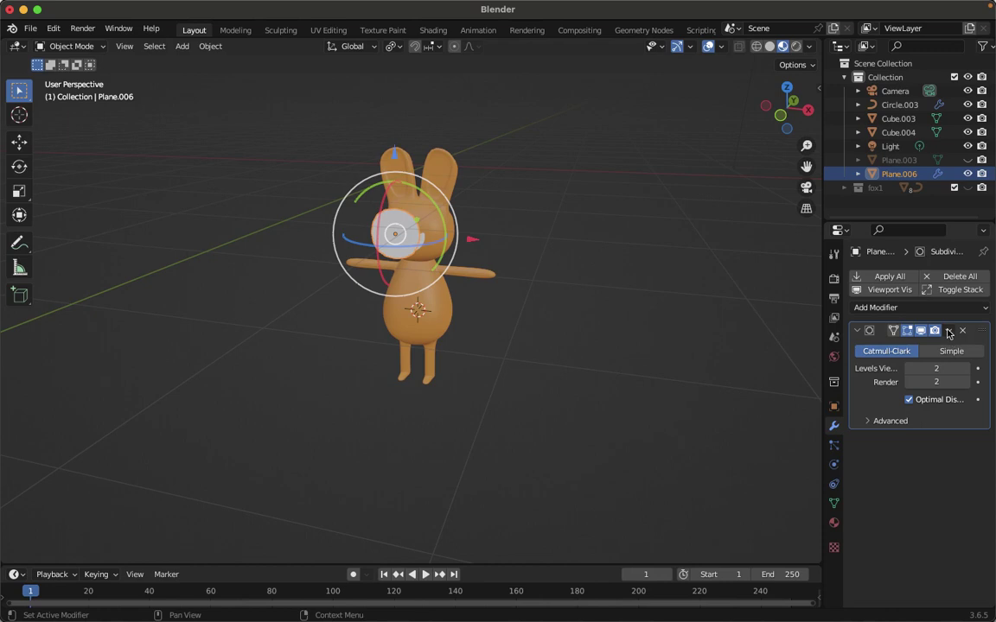
{"action": "left_click", "coordinate": [948, 332]}
{"action": "left_click", "coordinate": [871, 347]}
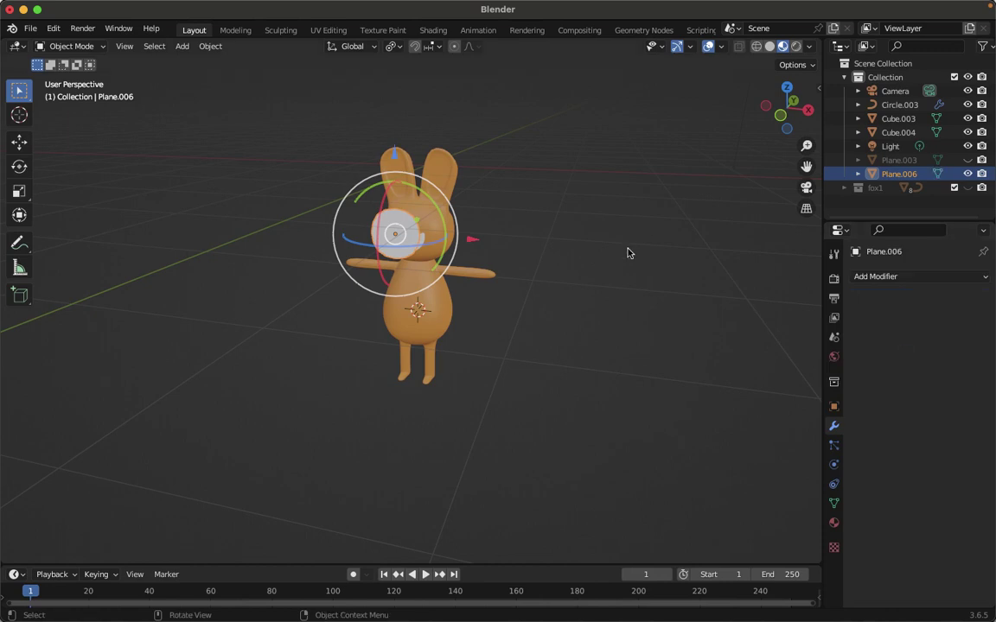
Scale the rounded plane down along X and Z into a small upright oval
{"action": "key", "text": "s"}
{"action": "key", "text": "x"}
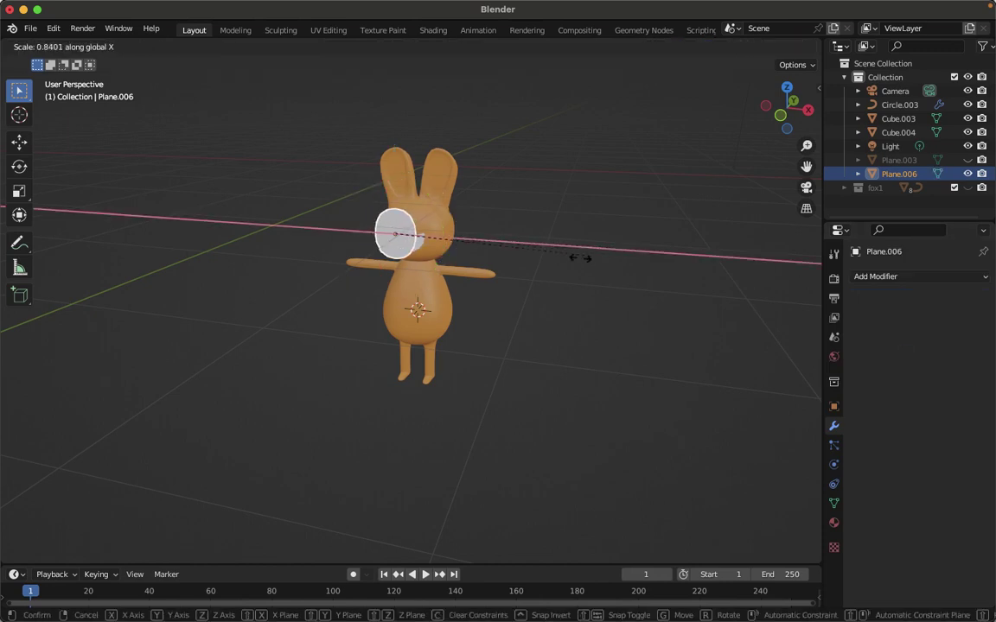
{"action": "left_click", "coordinate": [558, 259]}
{"action": "key", "text": "s"}
{"action": "key", "text": "z"}
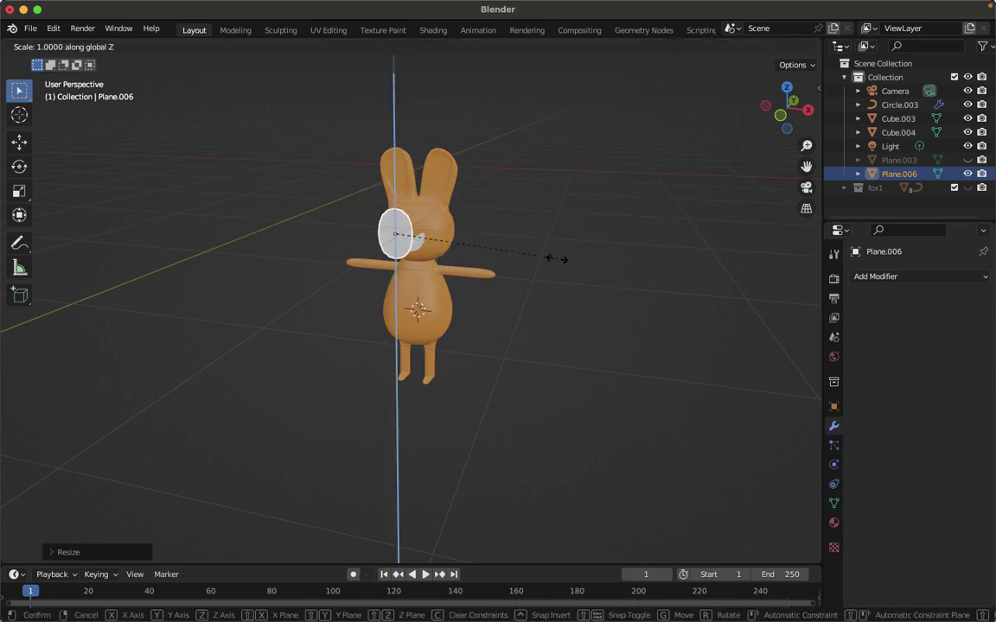
{"action": "left_click", "coordinate": [527, 253]}
{"action": "key", "text": "s"}
{"action": "key", "text": "x"}
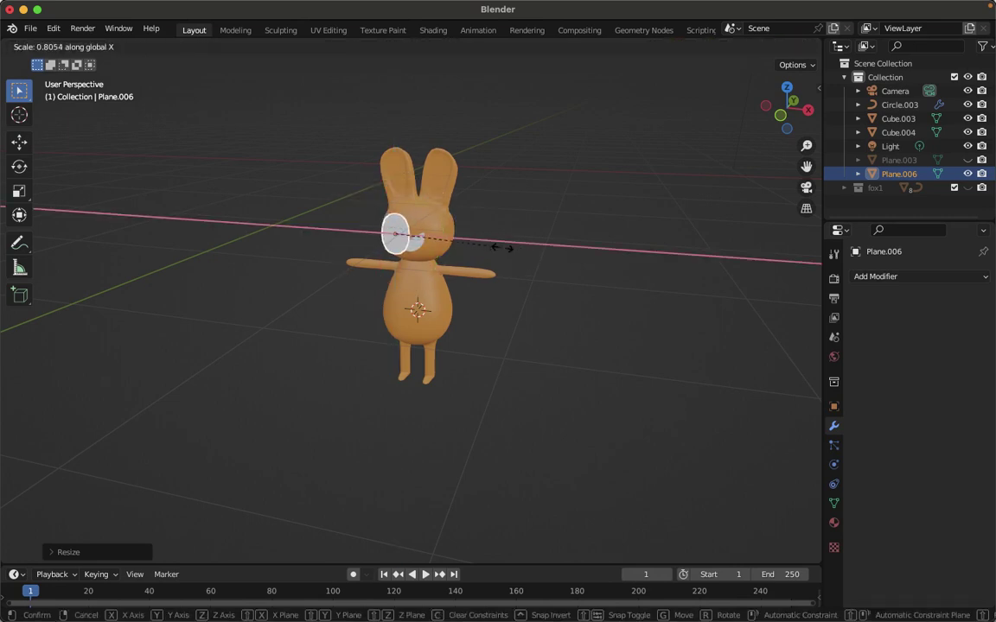
{"action": "left_click", "coordinate": [501, 248]}
Scale the oval down slightly and uniformly, checking its size against the face
{"action": "scroll", "coordinate": [503, 251], "scroll_direction": "left", "scroll_amount": 10}
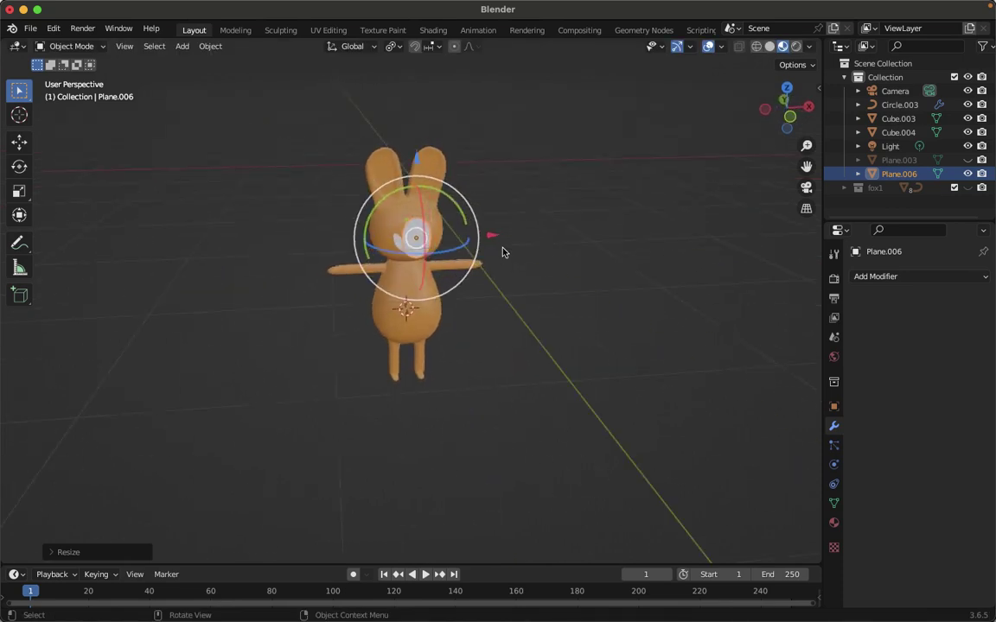
{"action": "scroll", "coordinate": [503, 252], "scroll_direction": "left", "scroll_amount": 5}
{"action": "key", "text": "s"}
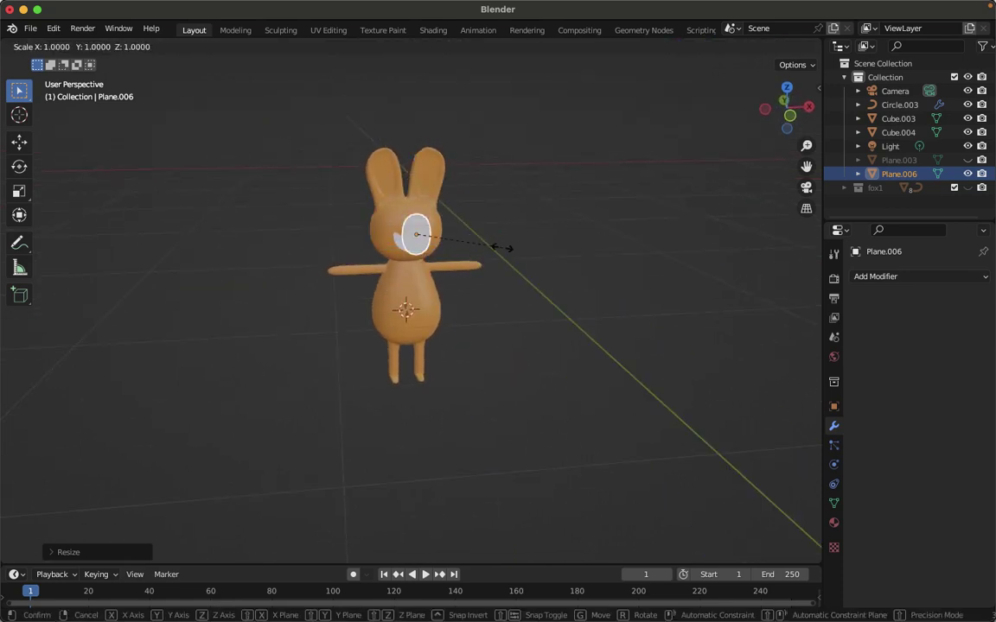
{"action": "left_click", "coordinate": [493, 251]}
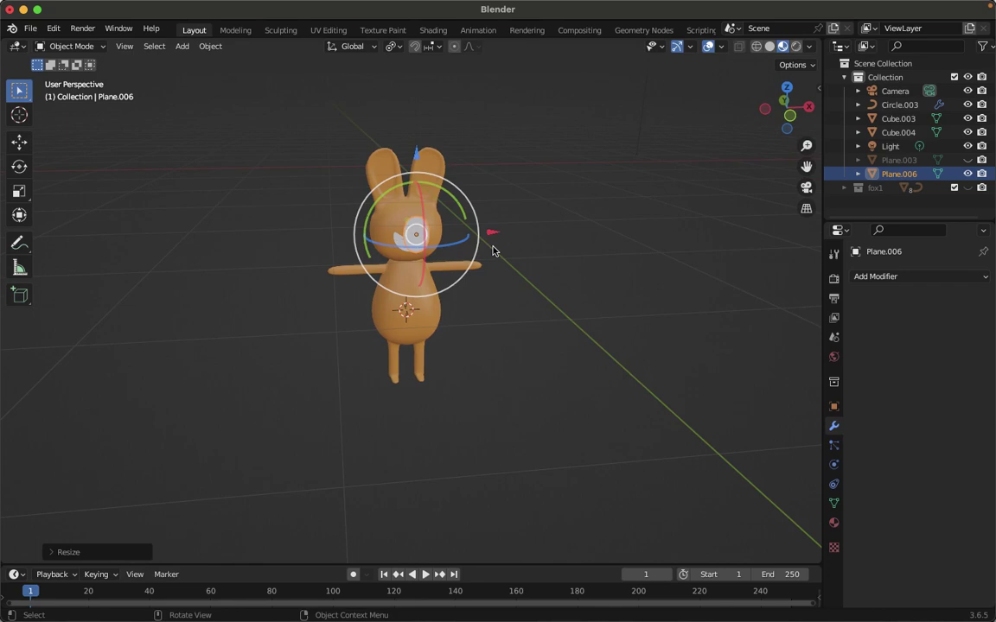
Add a Shrinkwrap modifier to the oval with the Target Normal Project wrap method, targeting the rabbit's head
{"action": "left_click", "coordinate": [904, 278]}
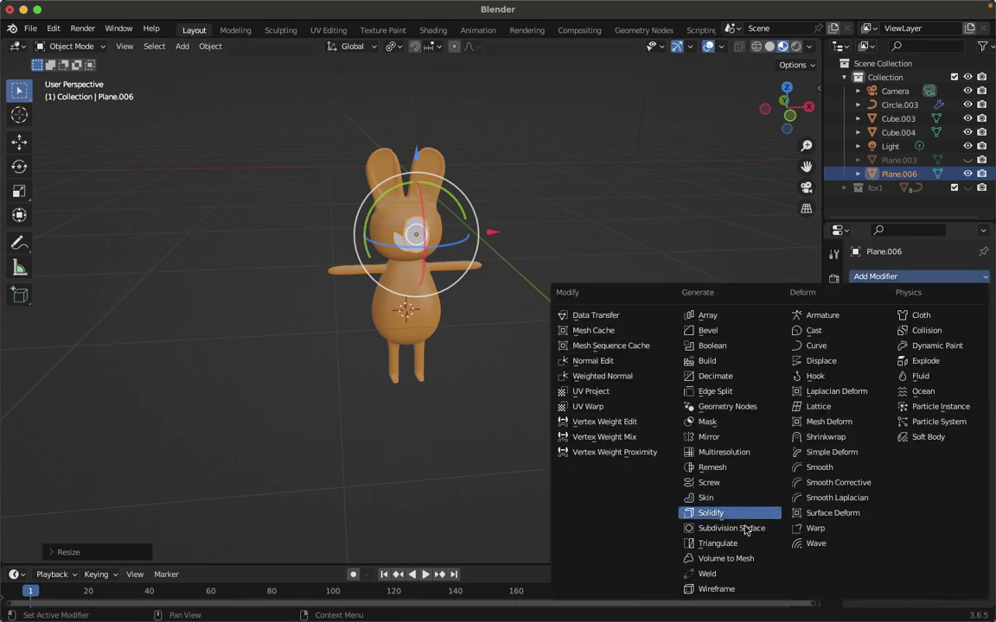
{"action": "left_click", "coordinate": [832, 444]}
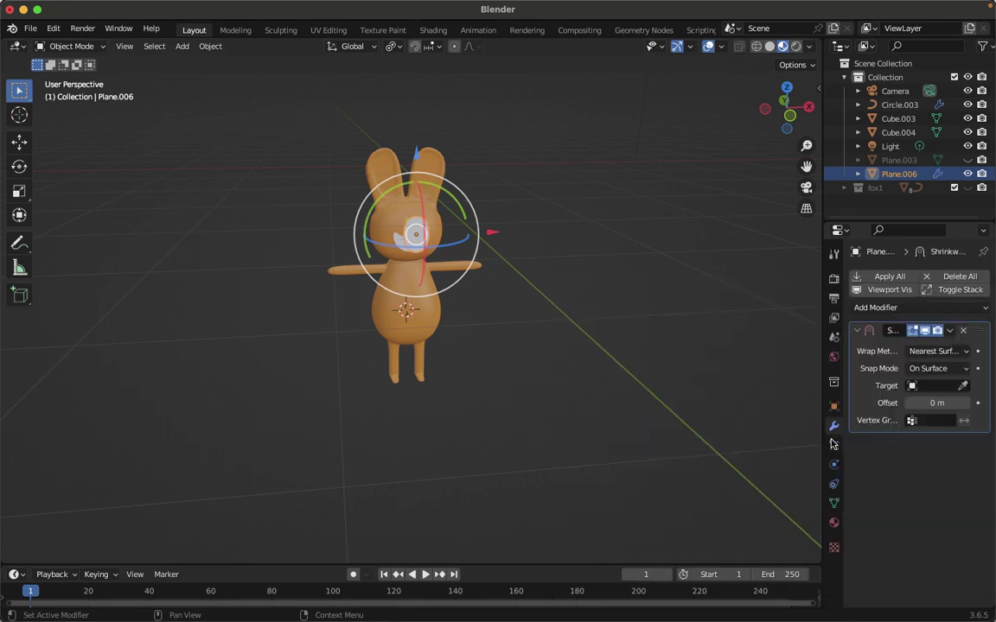
{"action": "left_click", "coordinate": [965, 352]}
{"action": "left_click", "coordinate": [891, 413]}
{"action": "left_click", "coordinate": [962, 386]}
{"action": "left_click", "coordinate": [400, 206]}
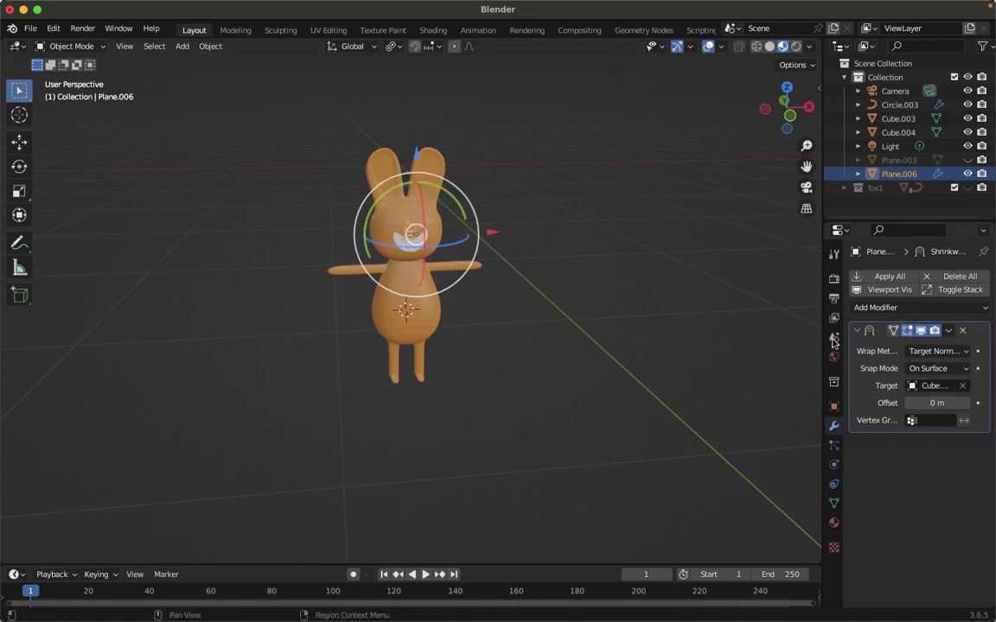
Try a Shrinkwrap offset of 0.02 m on the oval, and undo both the offset and the target assignment
{"action": "left_click", "coordinate": [966, 403]}
{"action": "left_click", "coordinate": [966, 403]}
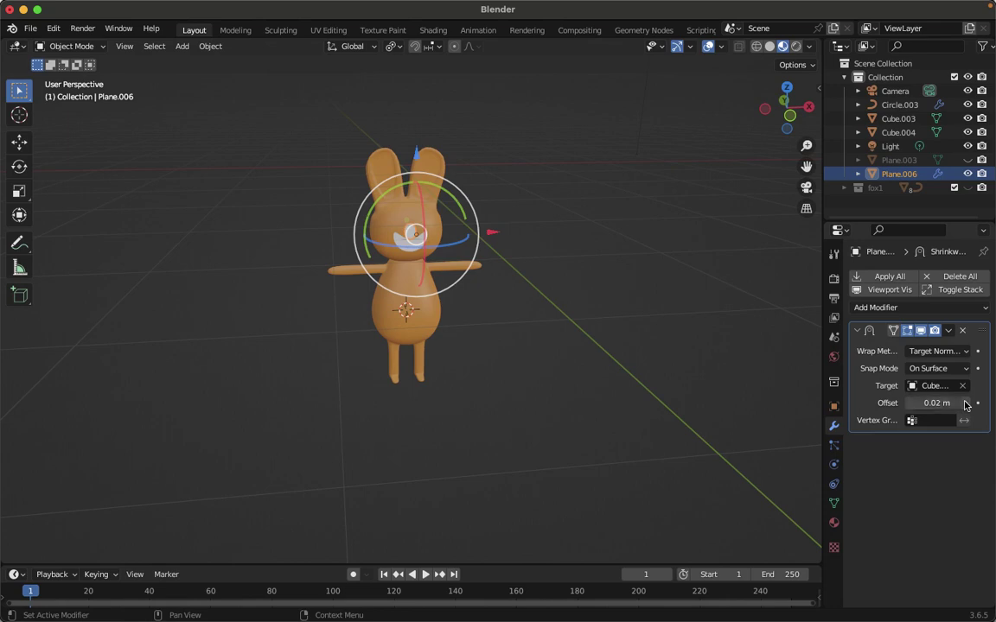
{"action": "left_click", "coordinate": [629, 251]}
{"action": "key", "text": "ctrl+z"}
{"action": "key", "text": "ctrl+z"}
{"action": "key", "text": "ctrl+z"}
{"action": "key", "text": "ctrl+z"}
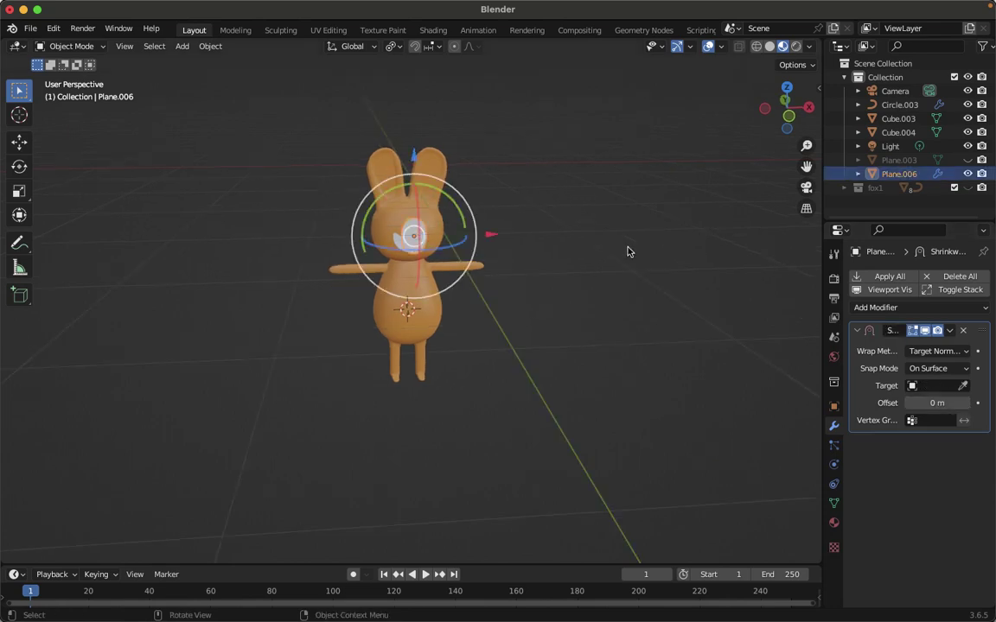
Move the oval about 0.57 m along Y so it sits against the front of the rabbit's face
{"action": "left_click", "coordinate": [584, 168]}
{"action": "middle_click_drag", "start_coordinate": [584, 168], "coordinate": [585, 169]}
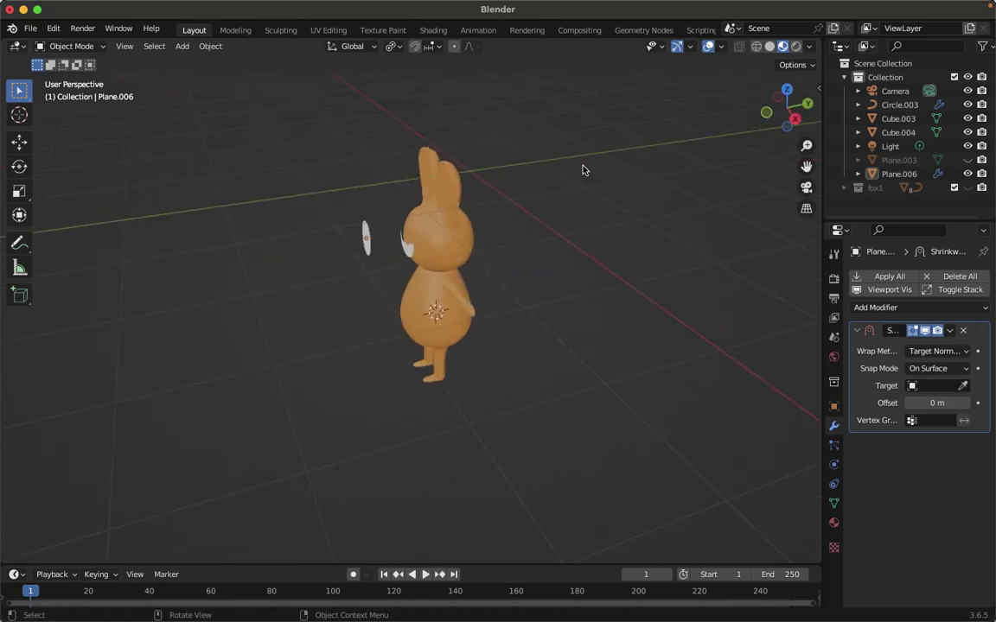
{"action": "left_click", "coordinate": [366, 235]}
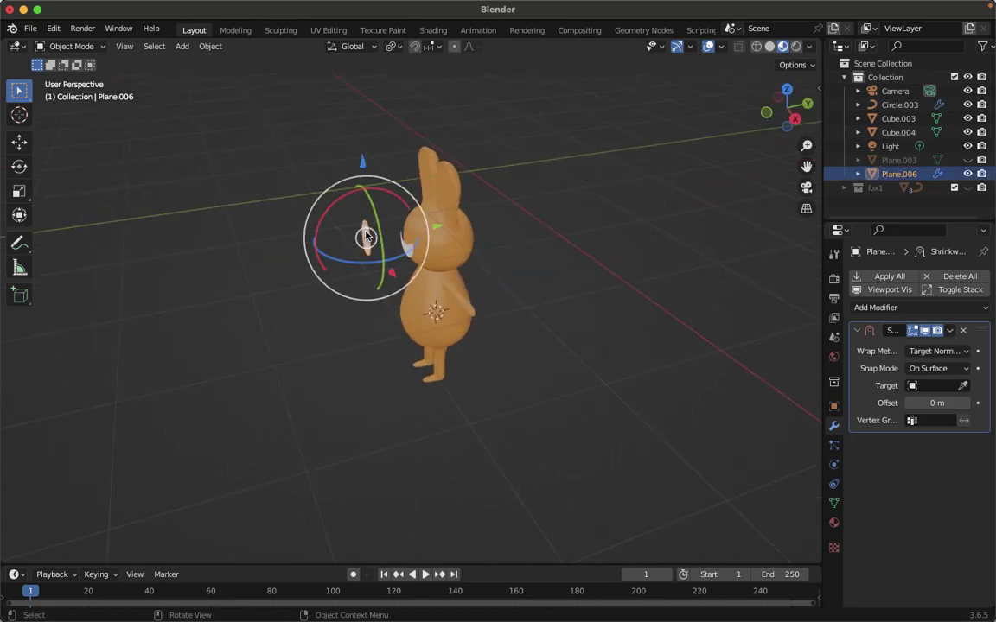
{"action": "key", "text": "g"}
{"action": "key", "text": "y"}
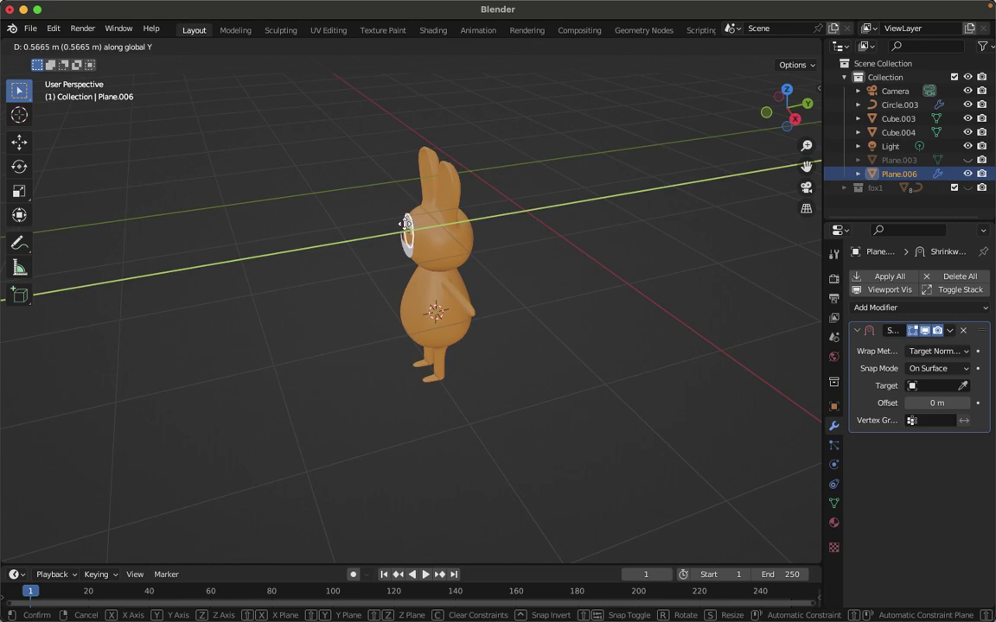
{"action": "left_click", "coordinate": [337, 194]}
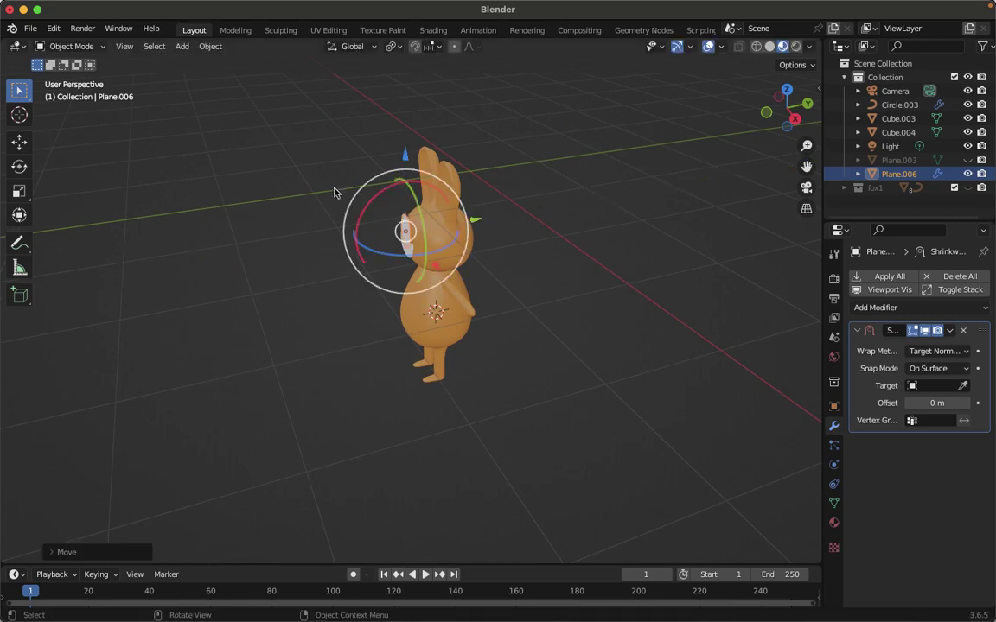
Assign the rabbit's head as the oval's Shrinkwrap target and set the offset to 0.01 m
{"action": "left_click", "coordinate": [966, 381]}
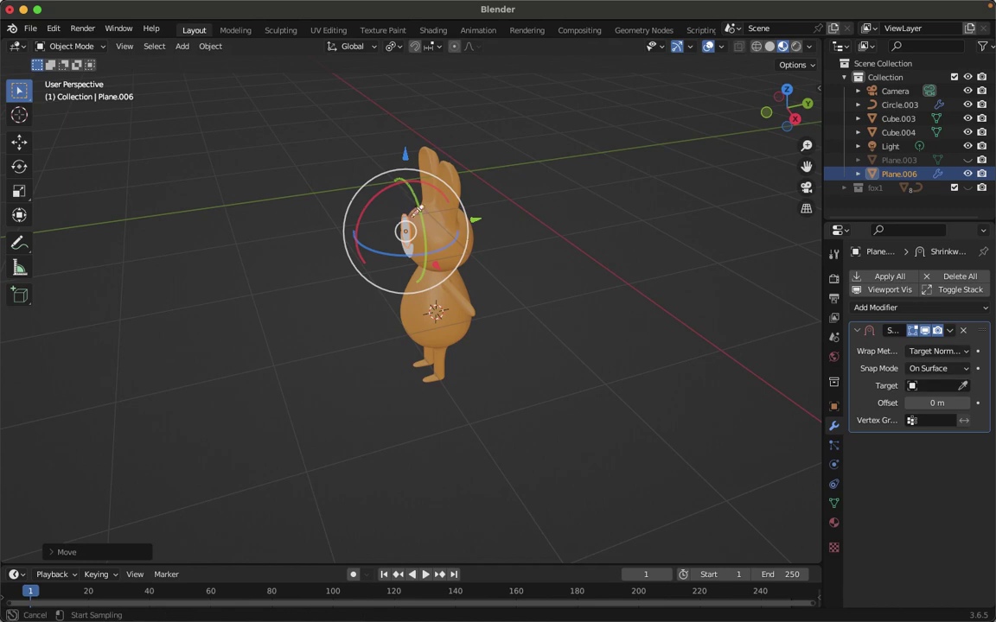
{"action": "left_click", "coordinate": [406, 230]}
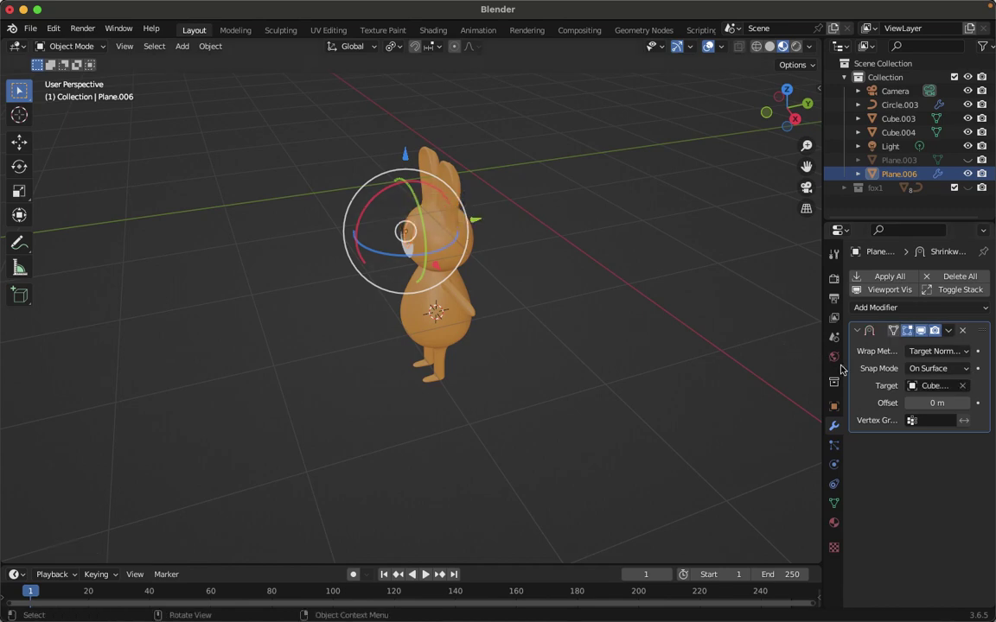
{"action": "left_click", "coordinate": [967, 404]}
{"action": "left_click", "coordinate": [619, 258]}
{"action": "scroll", "coordinate": [620, 258], "scroll_direction": "left", "scroll_amount": 10}
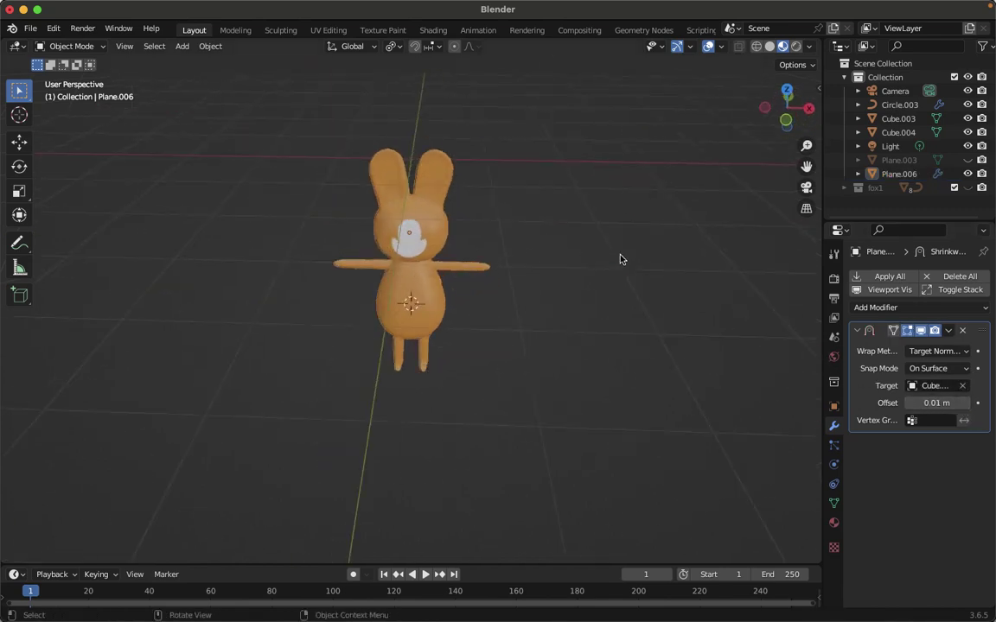
Position the oval as an eye by moving it about 0.18 m up along Z and about 0.25 m along X
{"action": "left_click", "coordinate": [417, 227]}
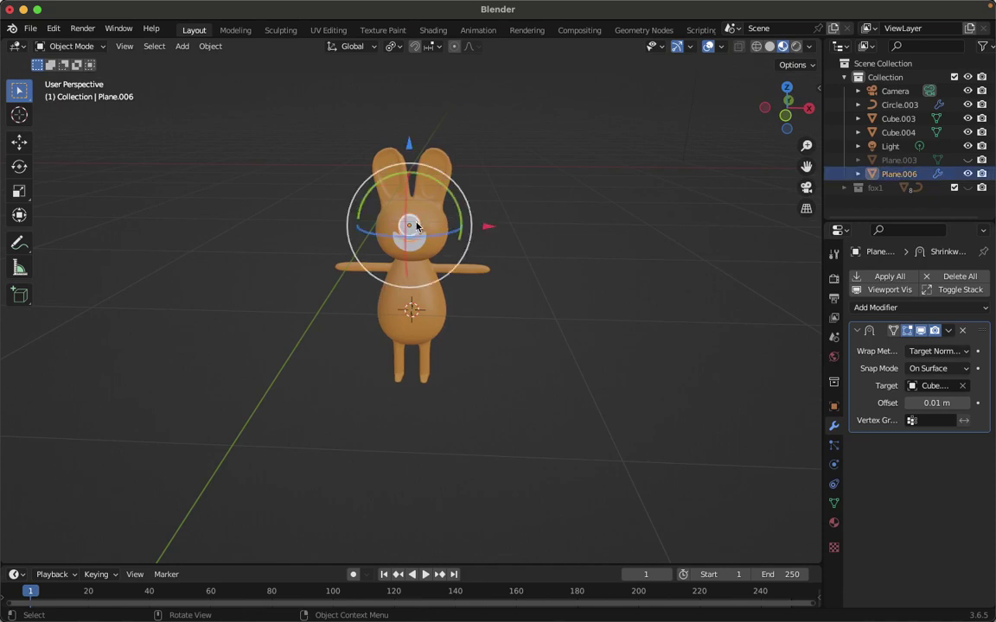
{"action": "key", "text": "g"}
{"action": "key", "text": "z"}
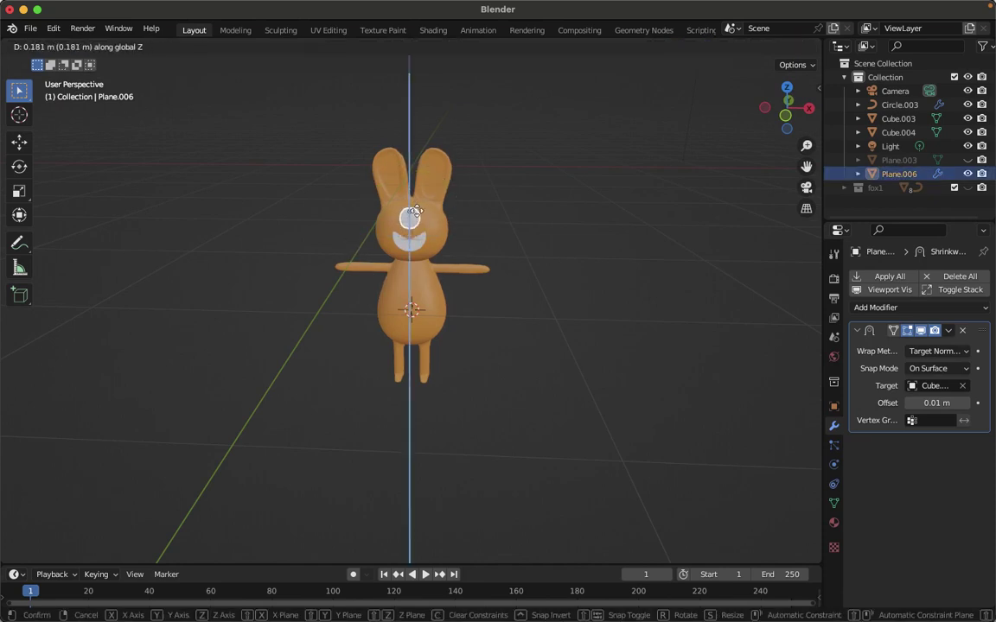
{"action": "left_click", "coordinate": [416, 212]}
{"action": "key", "text": "g"}
{"action": "key", "text": "x"}
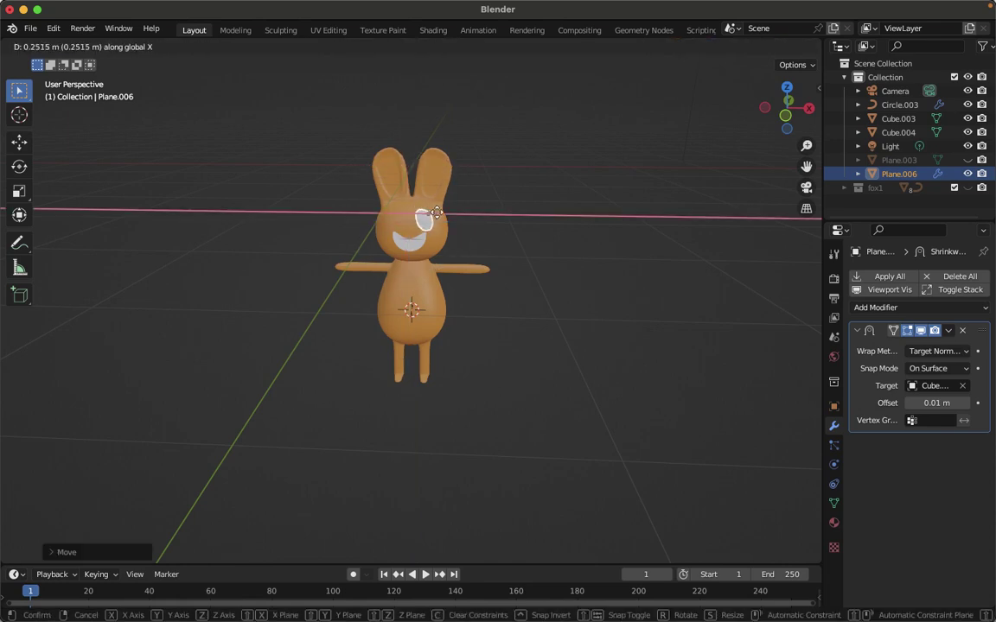
{"action": "left_click", "coordinate": [438, 217]}
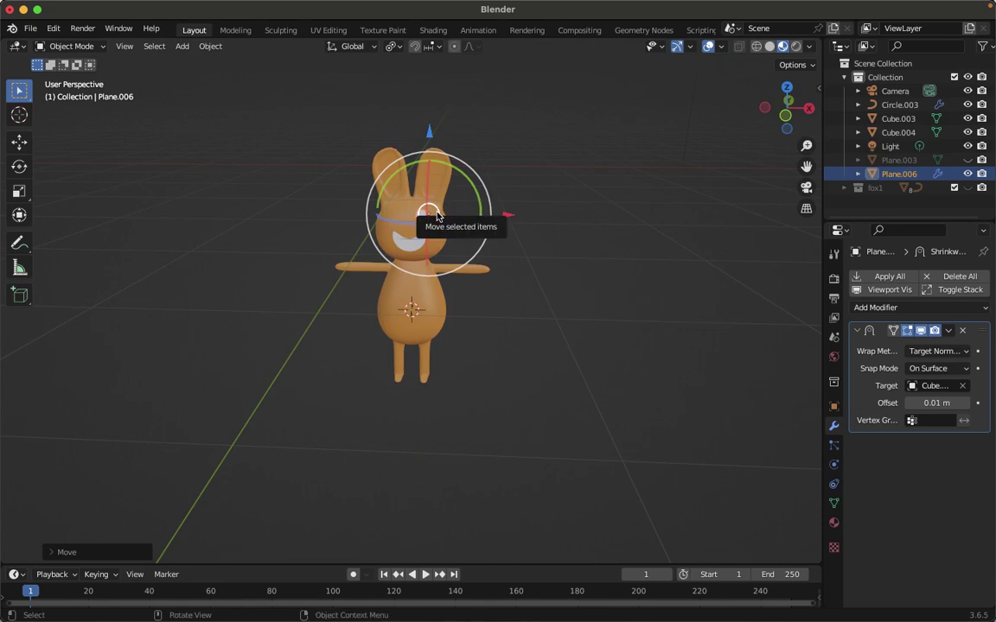
Duplicate the eye and move the copy about -0.48 m along X to the other side of the face
{"action": "key", "text": "shift+d"}
{"action": "right_click", "coordinate": [436, 212]}
{"action": "key", "text": "g"}
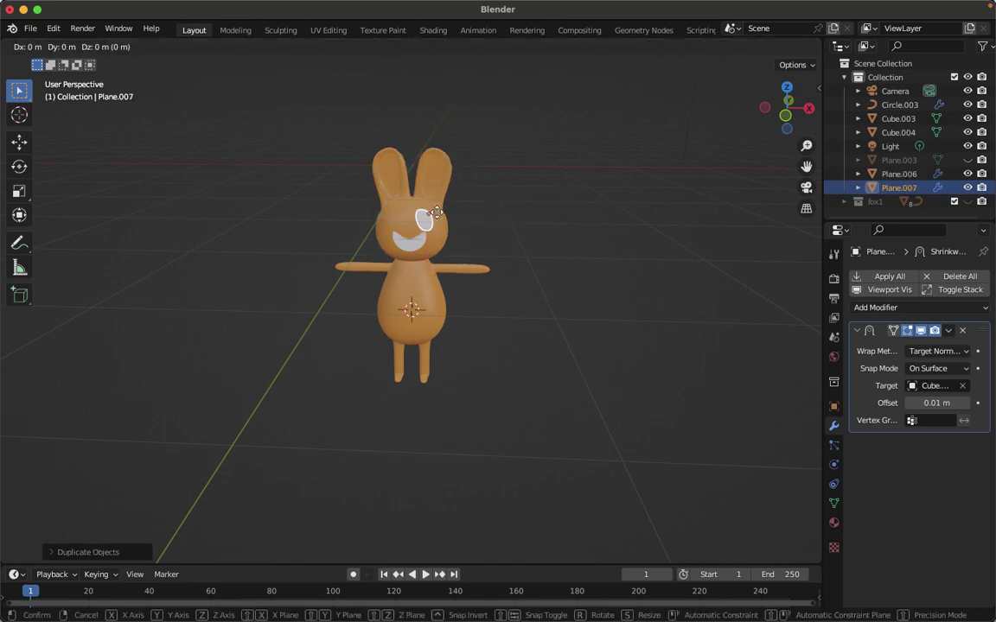
{"action": "key", "text": "x"}
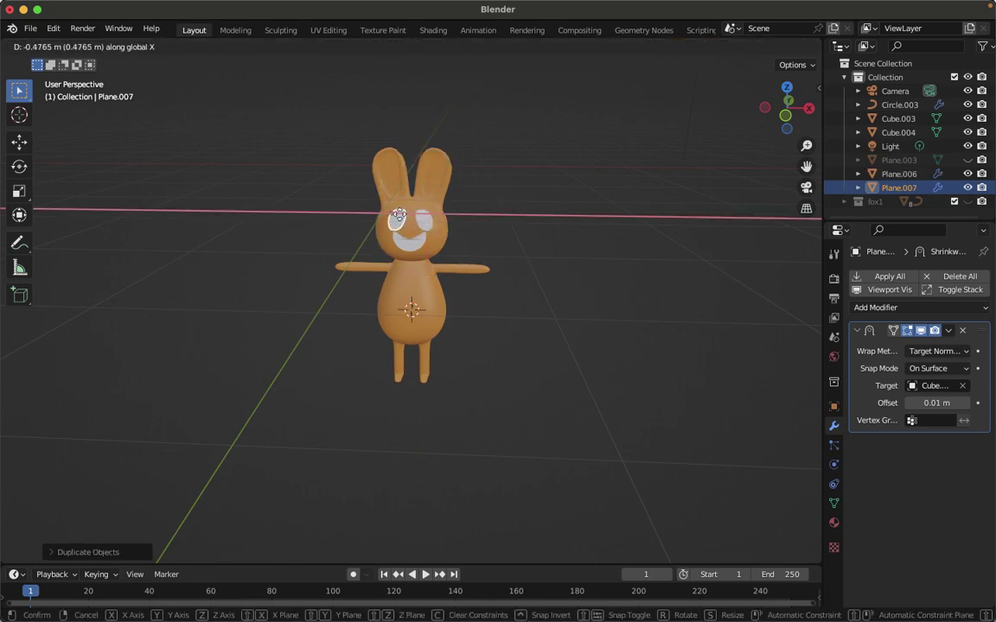
{"action": "left_click", "coordinate": [362, 198]}
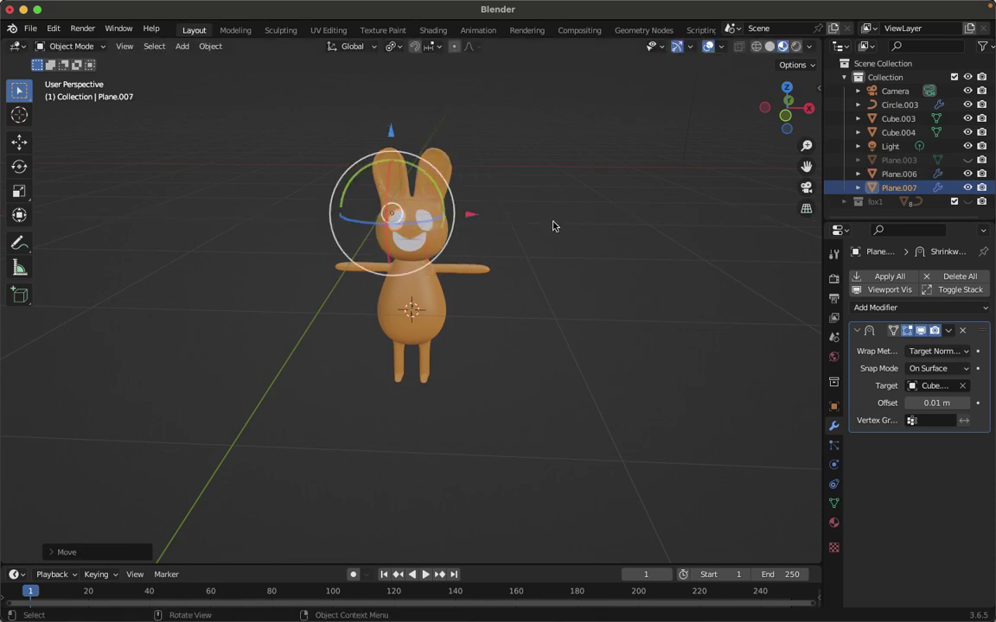
Create a new material on the duplicated eye and deselect it
{"action": "left_click", "coordinate": [833, 522]}
{"action": "left_click", "coordinate": [934, 338]}
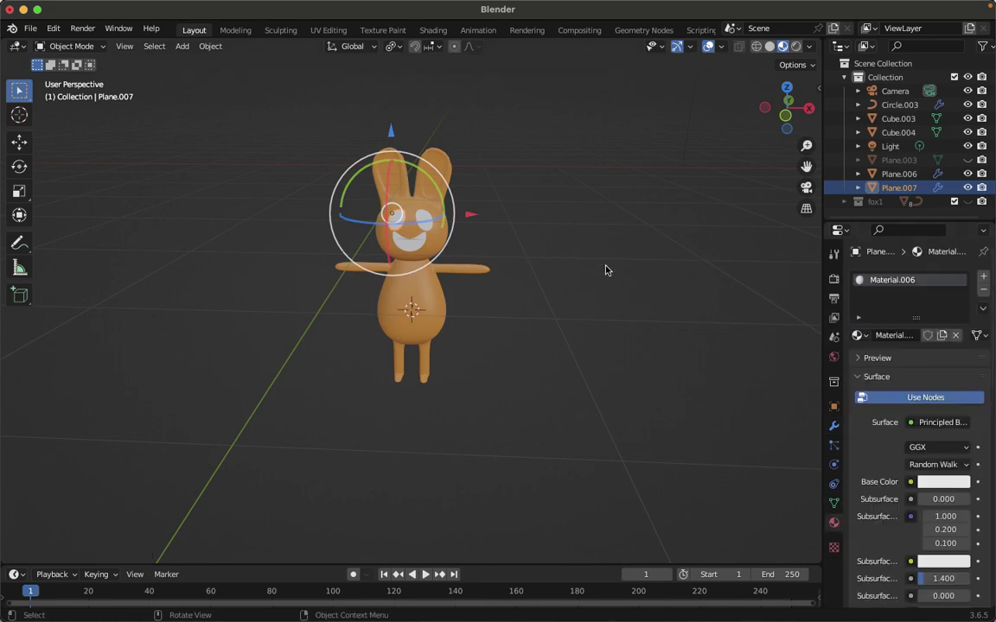
{"action": "left_click", "coordinate": [631, 294]}
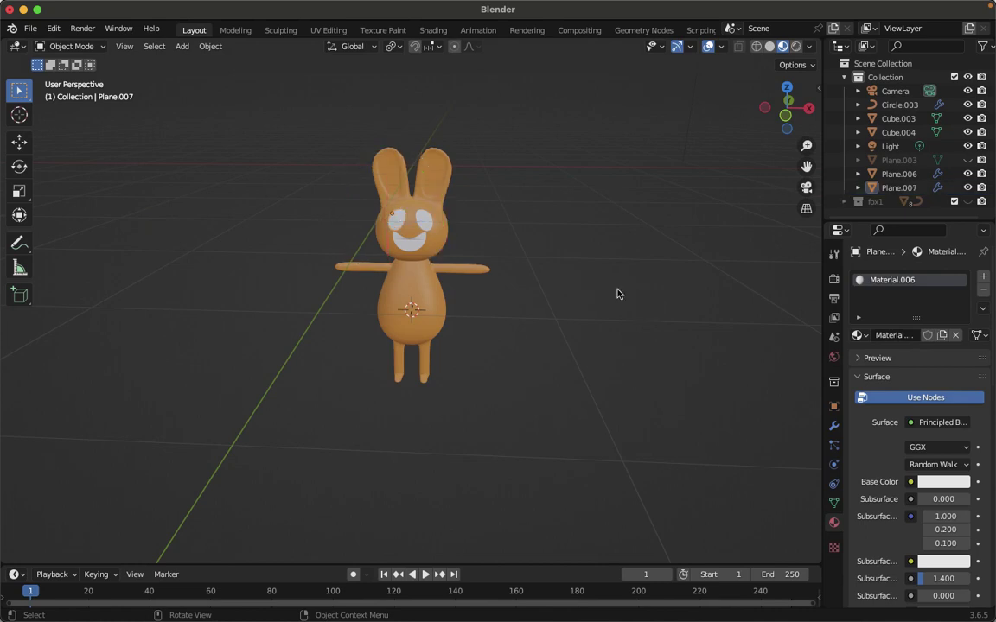
Move the mouth curve down along Z by about 0.09 m, away from the eyes
{"action": "left_click", "coordinate": [405, 249]}
{"action": "key", "text": "g"}
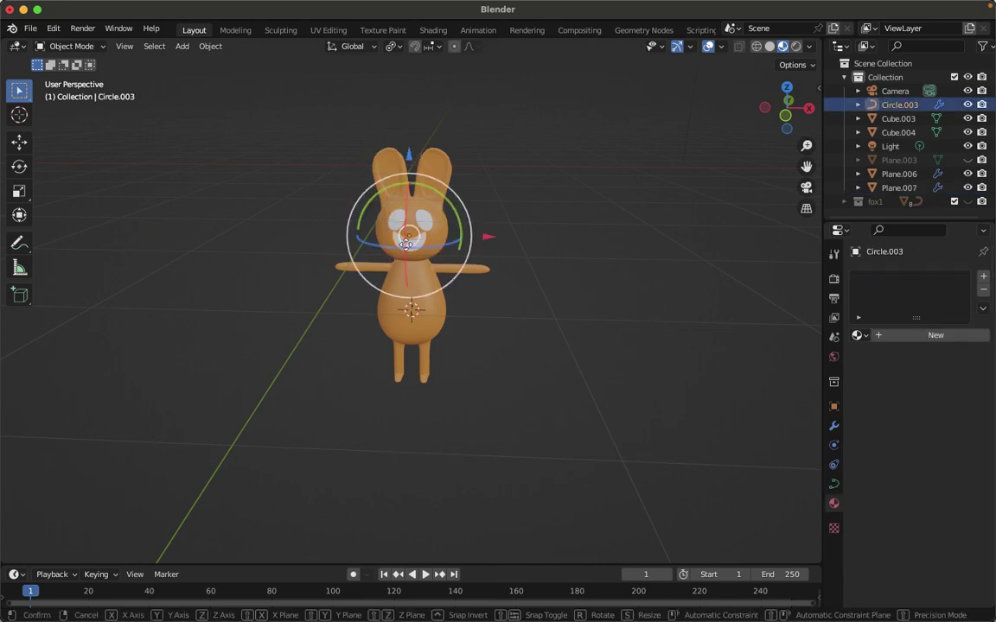
{"action": "key", "text": "z"}
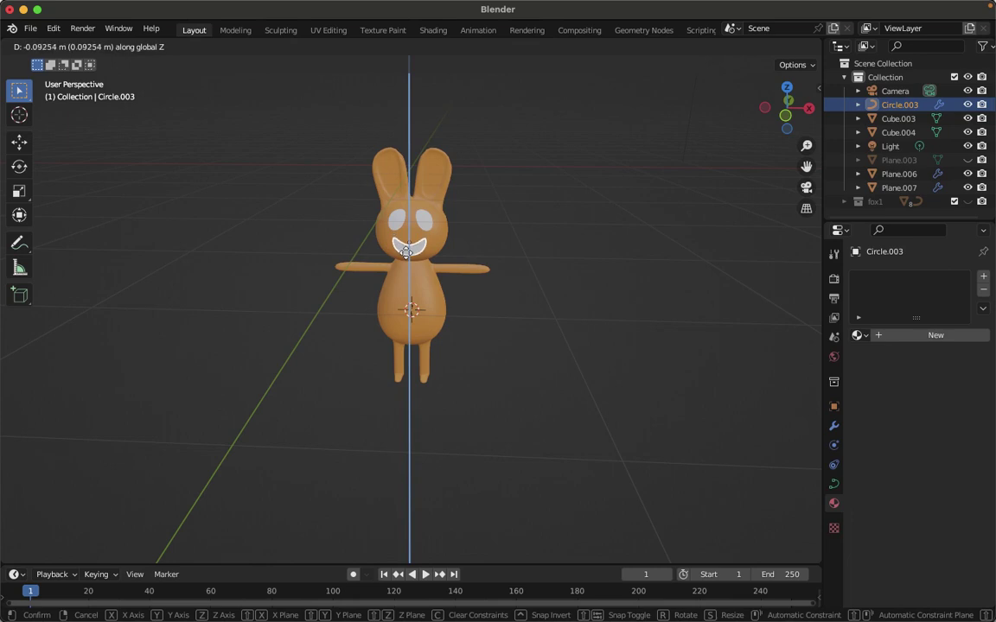
{"action": "left_click", "coordinate": [406, 248]}
{"action": "left_click", "coordinate": [573, 250]}
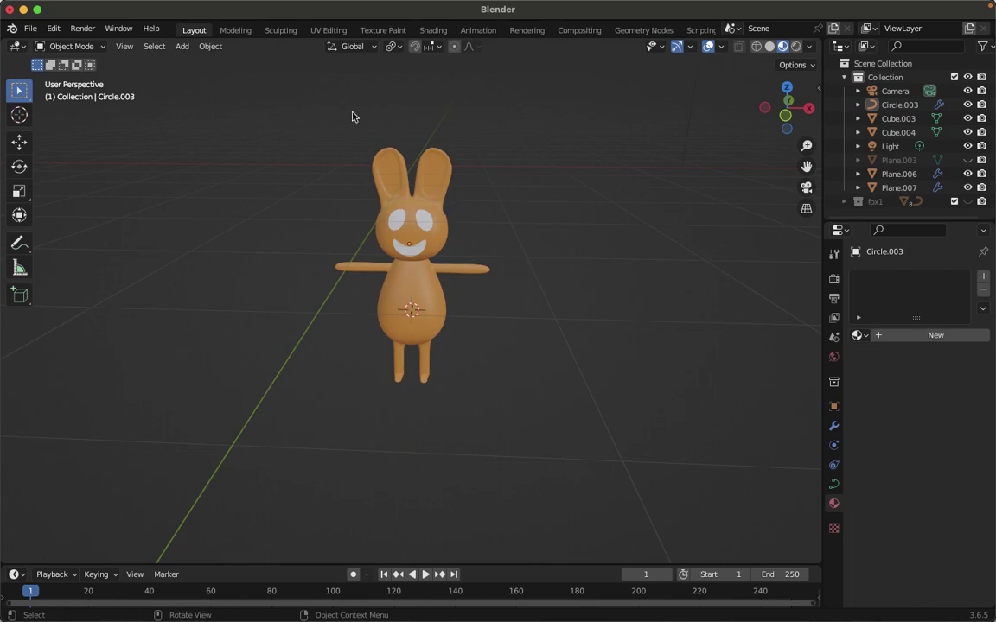
Switch to the Modeling workspace and show the rabbit from the front in Material Preview shading
{"action": "left_click", "coordinate": [280, 33]}
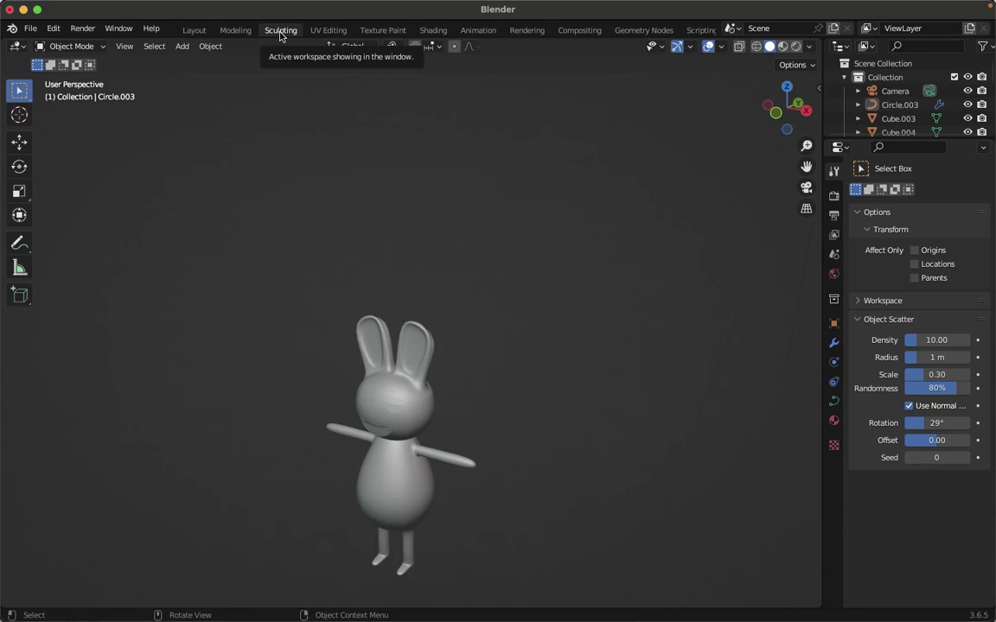
{"action": "left_click", "coordinate": [235, 31]}
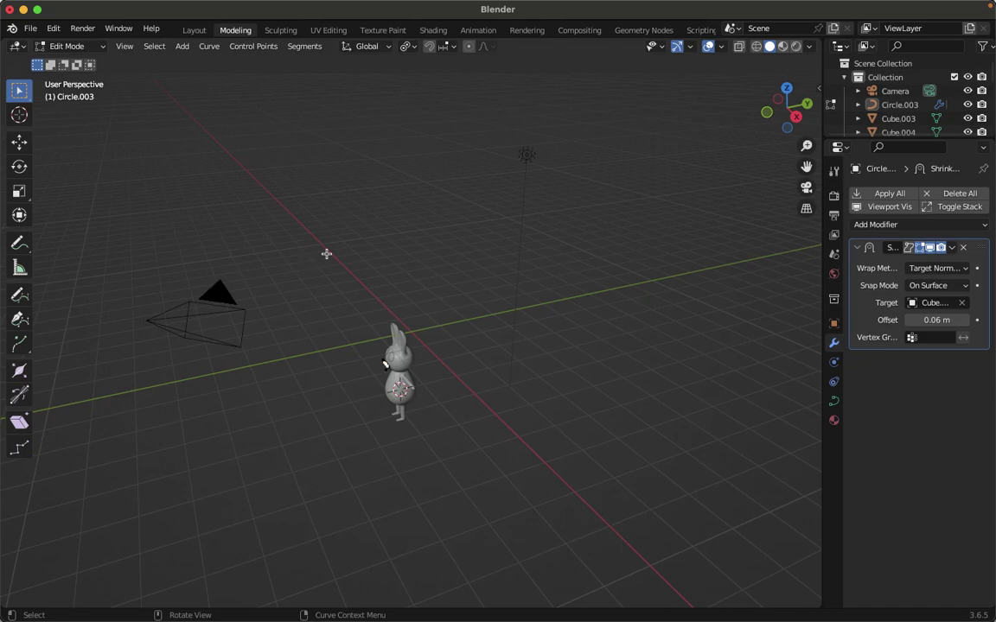
{"action": "key", "text": "KP_1"}
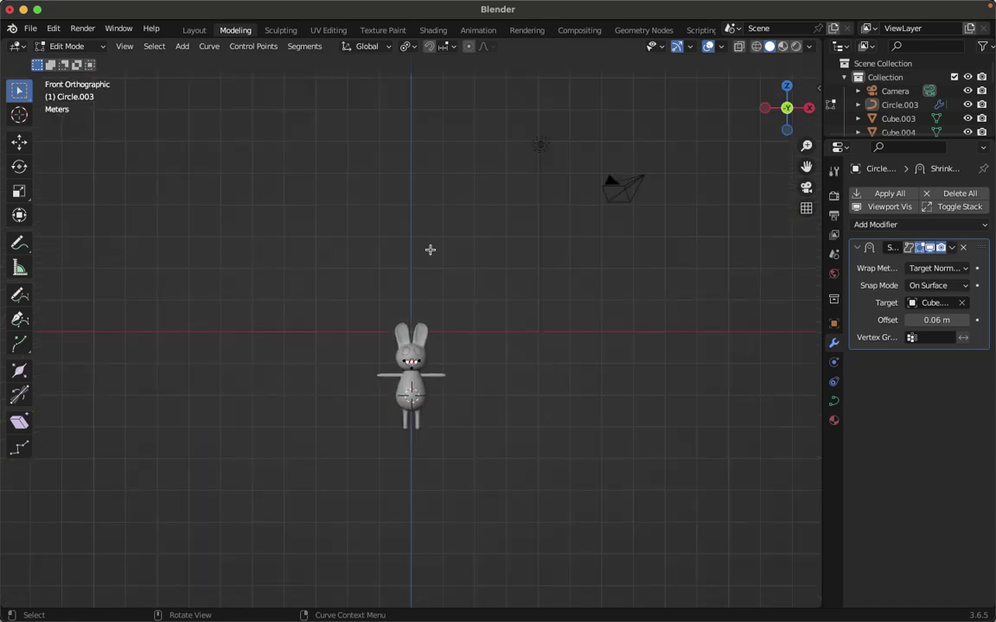
{"action": "scroll", "coordinate": [424, 249], "scroll_direction": "up", "scroll_amount": 5}
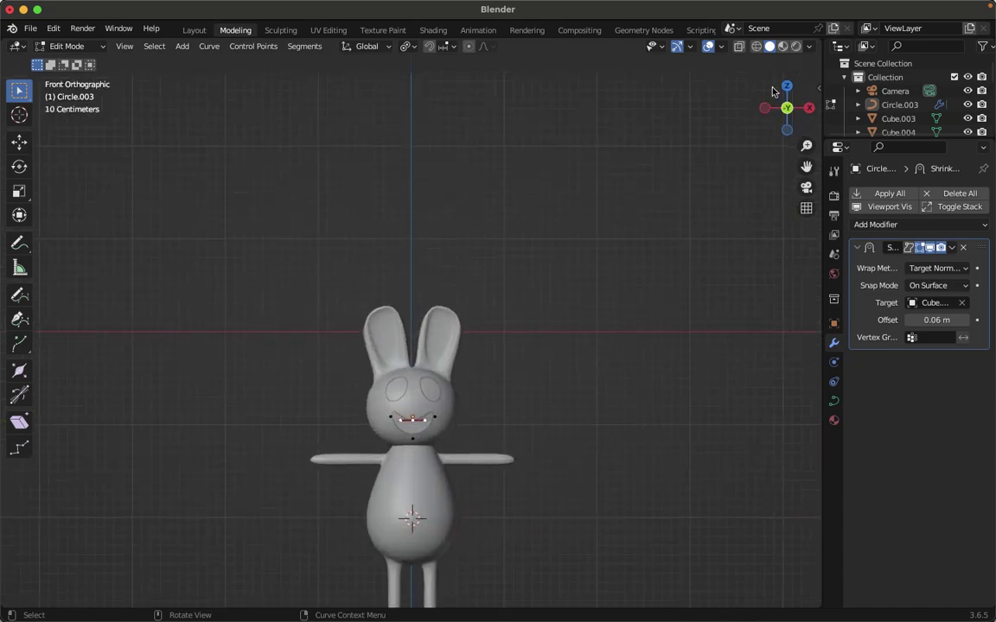
{"action": "left_click", "coordinate": [782, 46]}
{"action": "scroll", "coordinate": [505, 239], "scroll_direction": "down", "scroll_amount": 5, "text": "shift"}
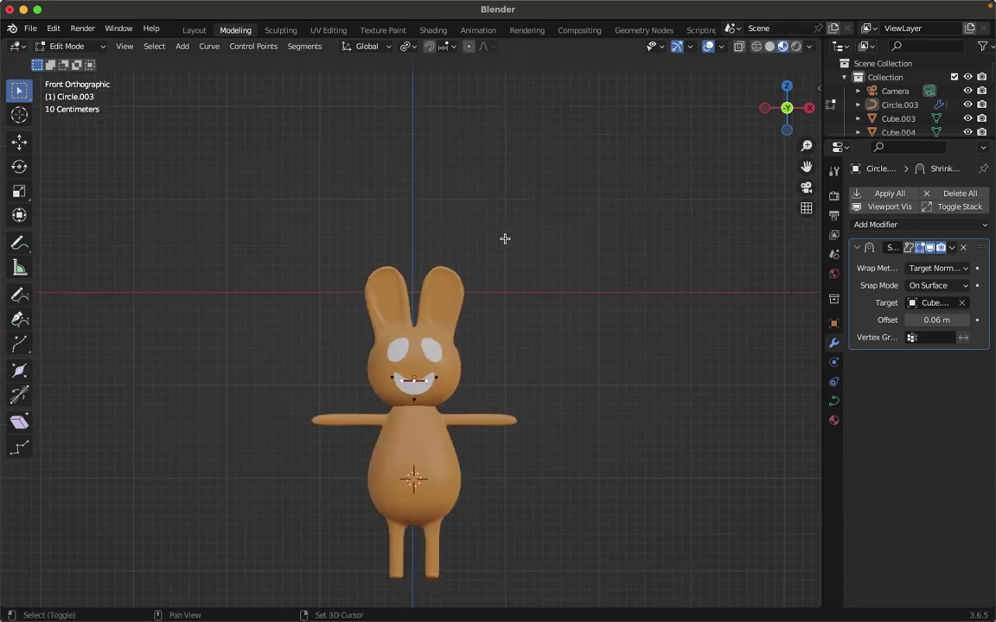